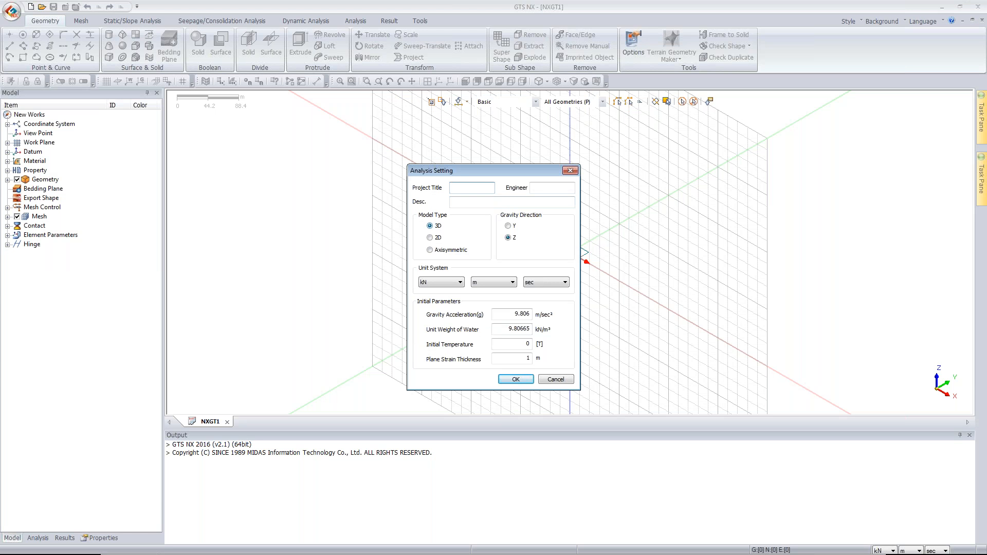
Accept the 3D analysis settings with Z gravity and kN, m, sec units, and activate the XY (0,0,1) work plane.
{"action": "left_click", "coordinate": [516, 379]}
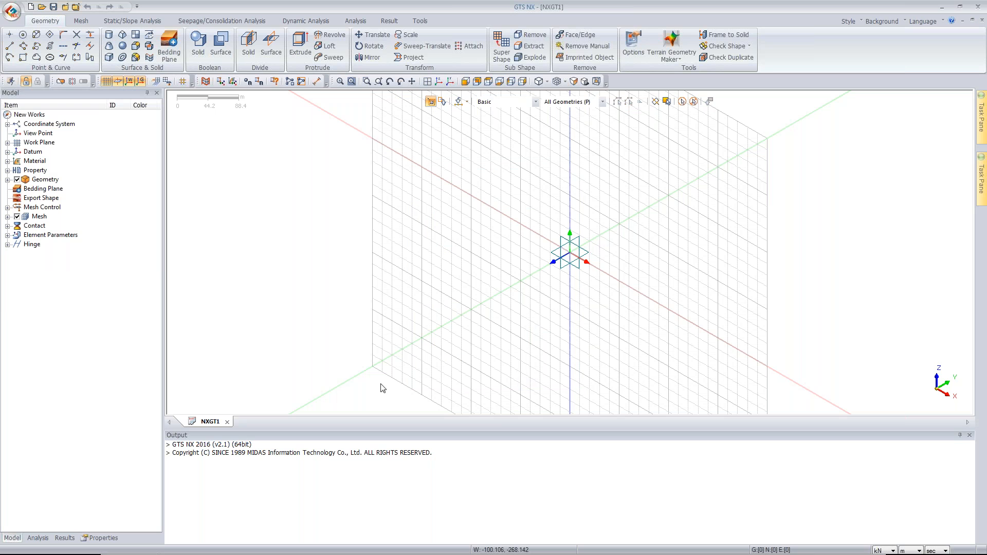
{"action": "left_click", "coordinate": [8, 143]}
{"action": "left_click", "coordinate": [7, 144]}
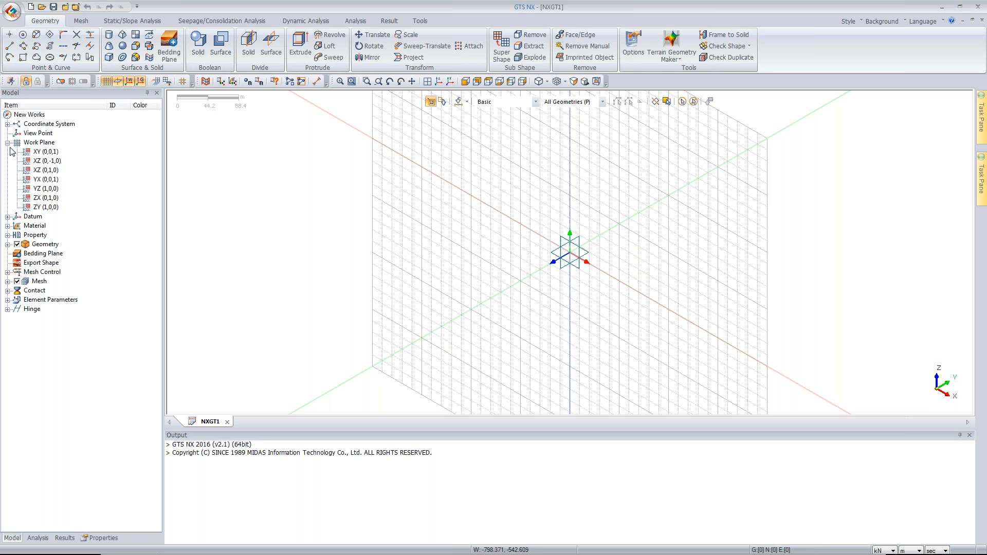
{"action": "left_click", "coordinate": [50, 153]}
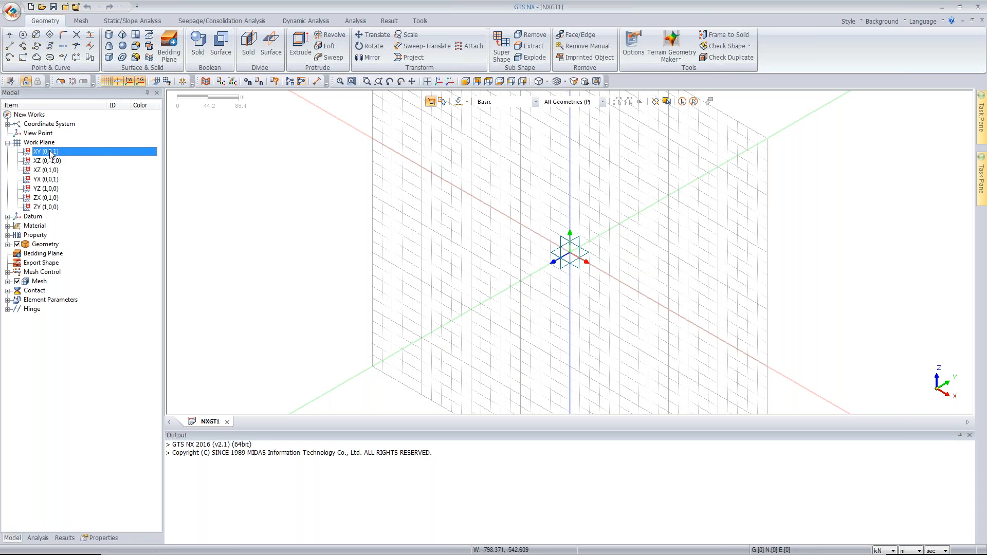
{"action": "double_click", "coordinate": [51, 152]}
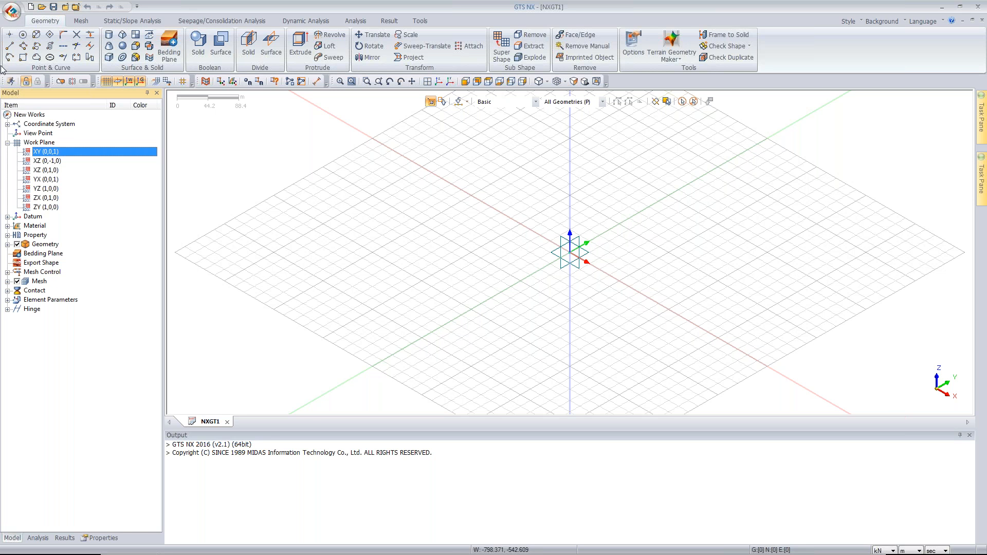
Draw a 6 by 3 m rectangle on the XY work plane with its first corner at 0, 0.
{"action": "left_click", "coordinate": [23, 57]}
{"action": "left_click_drag", "start_coordinate": [100, 96], "coordinate": [262, 168]}
{"action": "left_click", "coordinate": [274, 249]}
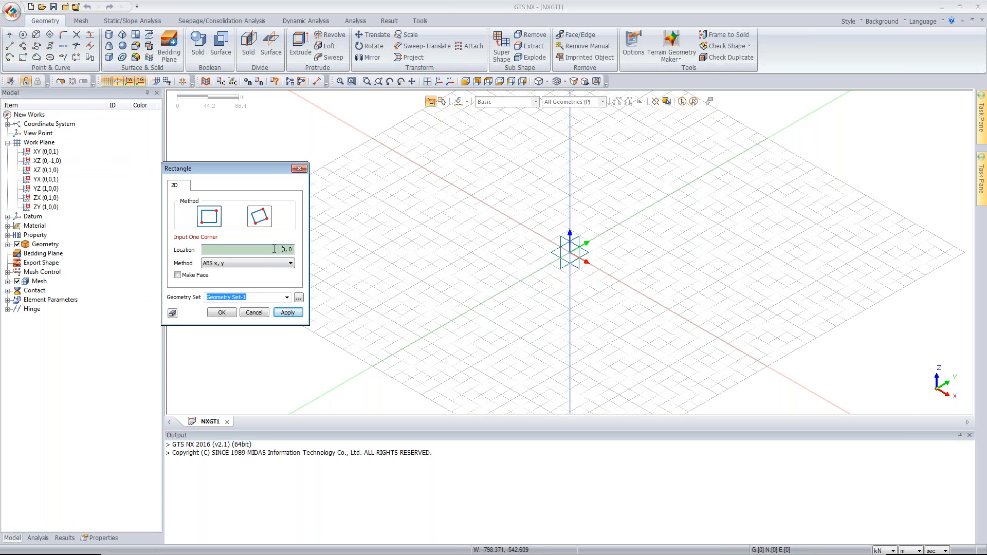
{"action": "key", "text": "Return"}
{"action": "type", "text": "6,6"}
{"action": "key", "text": "BackSpace"}
{"action": "type", "text": "7"}
{"action": "key", "text": "Return"}
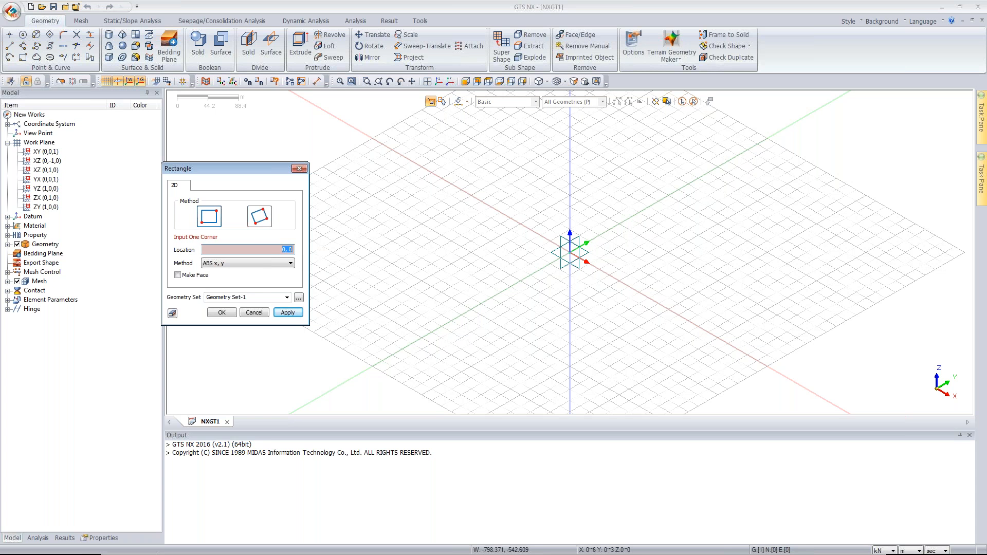
{"action": "left_click", "coordinate": [299, 168]}
{"action": "left_click", "coordinate": [440, 80]}
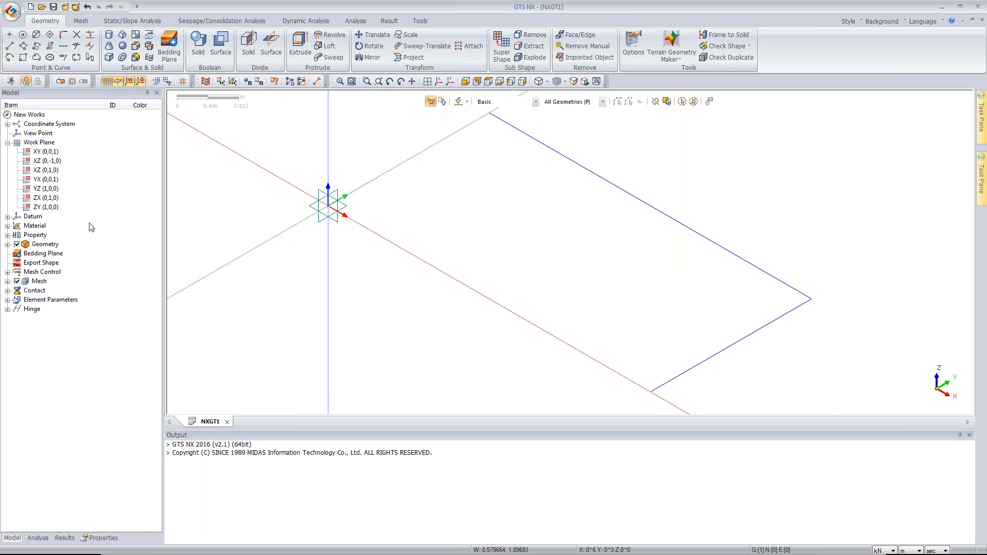
Draw a circle of radius 1 m centred at 3, 1.5 inside the rectangle.
{"action": "left_click", "coordinate": [22, 35]}
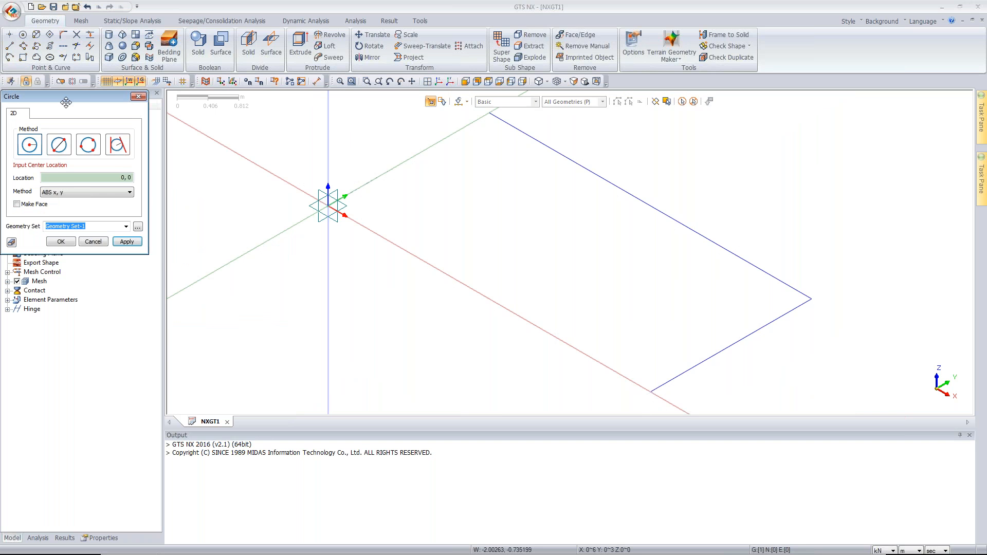
{"action": "left_click", "coordinate": [144, 186]}
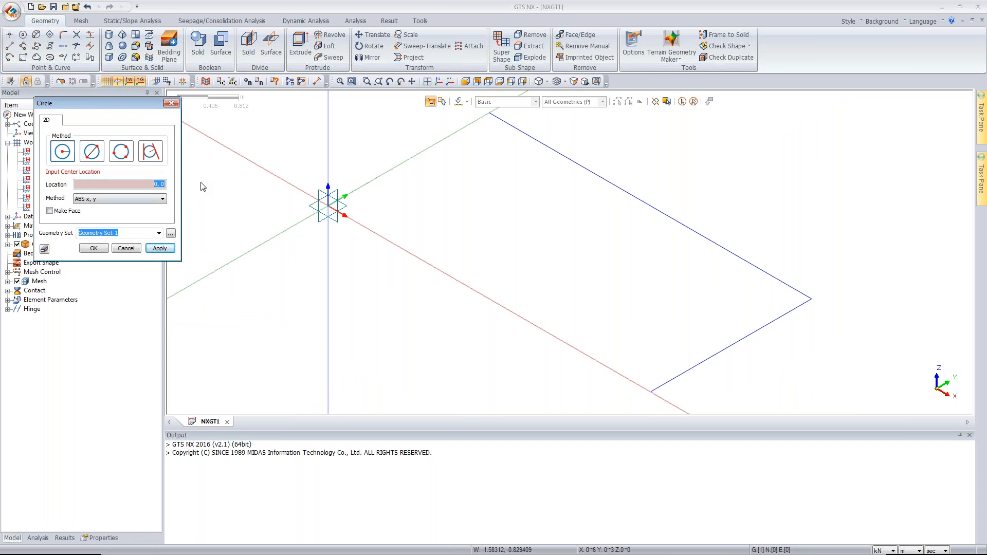
{"action": "type", "text": "6"}
{"action": "key", "text": "BackSpace"}
{"action": "key", "text": "BackSpace"}
{"action": "type", "text": "3,1."}
{"action": "key", "text": "Return"}
{"action": "type", "text": "1"}
{"action": "key", "text": "Return"}
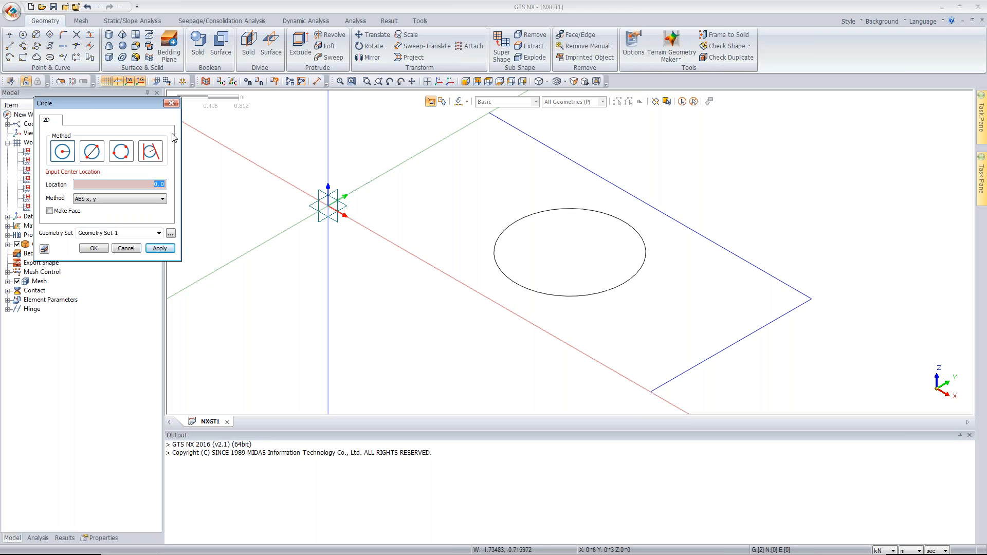
{"action": "left_click", "coordinate": [171, 105]}
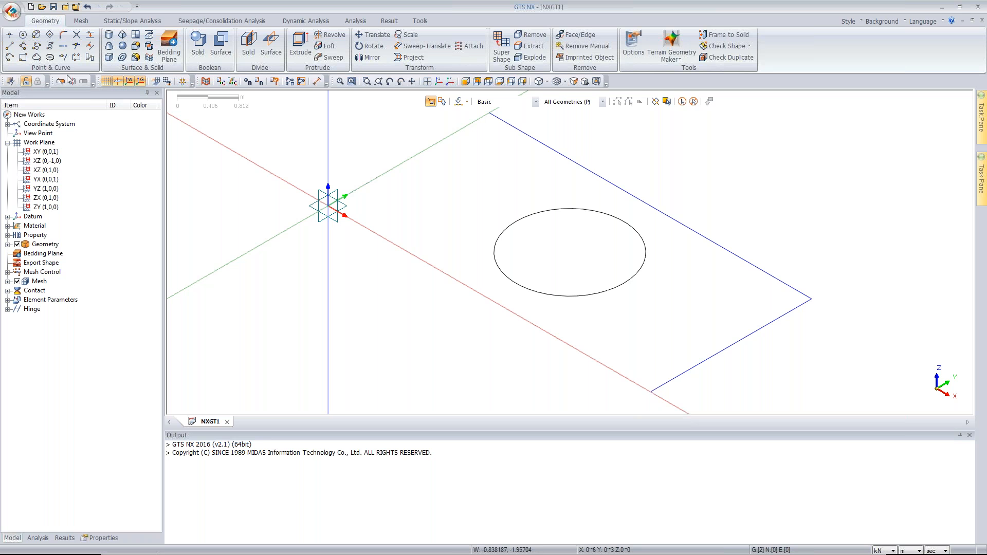
Try a second rectangle around the circle from corner 1.5, 0.45 with a relative opposite corner of 2.1, 2.1, and undo it.
{"action": "left_click", "coordinate": [24, 59]}
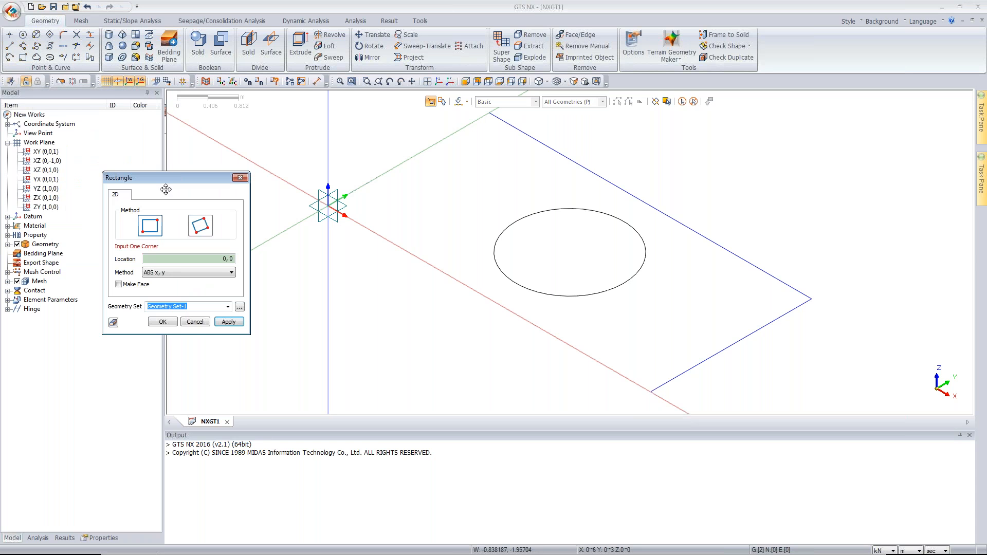
{"action": "left_click", "coordinate": [172, 261]}
{"action": "type", "text": "1.5"}
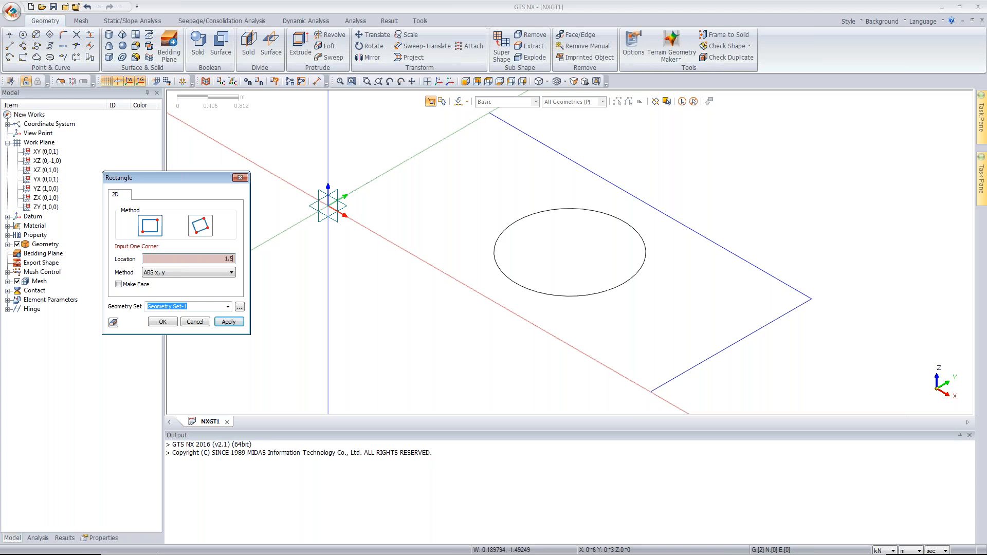
{"action": "type", "text": ",0.45"}
{"action": "key", "text": "Return"}
{"action": "type", "text": "2.1,2.1"}
{"action": "key", "text": "Return"}
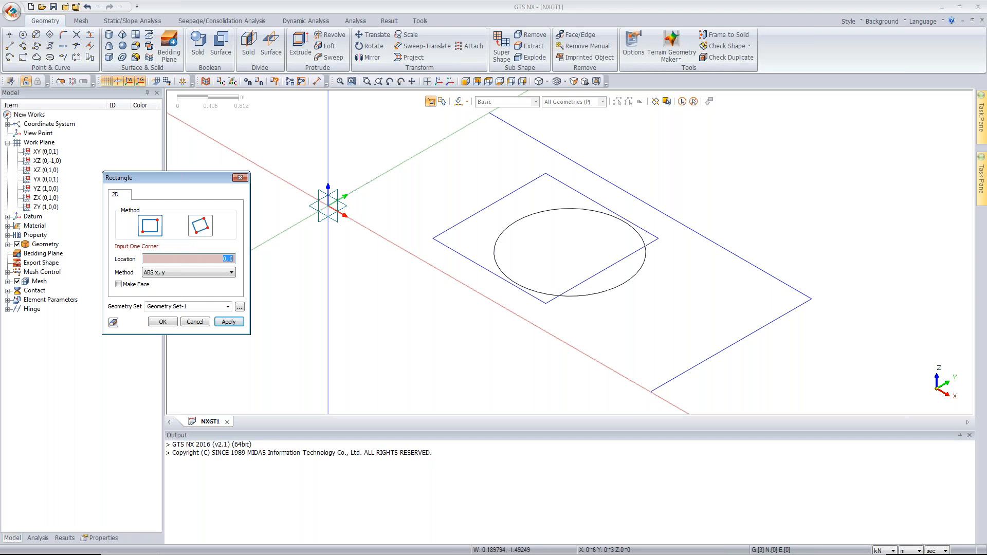
{"action": "key", "text": "ctrl+z"}
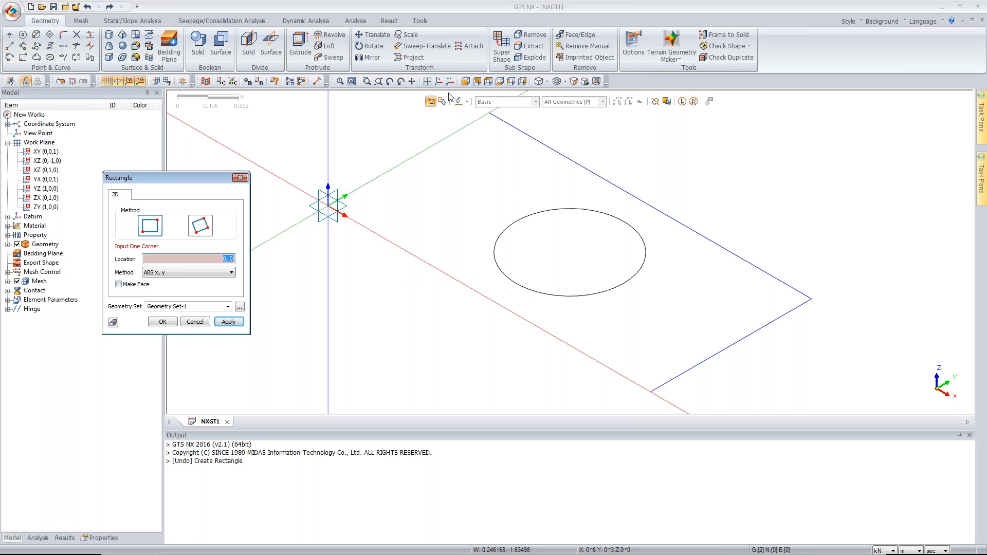
{"action": "left_click", "coordinate": [488, 81]}
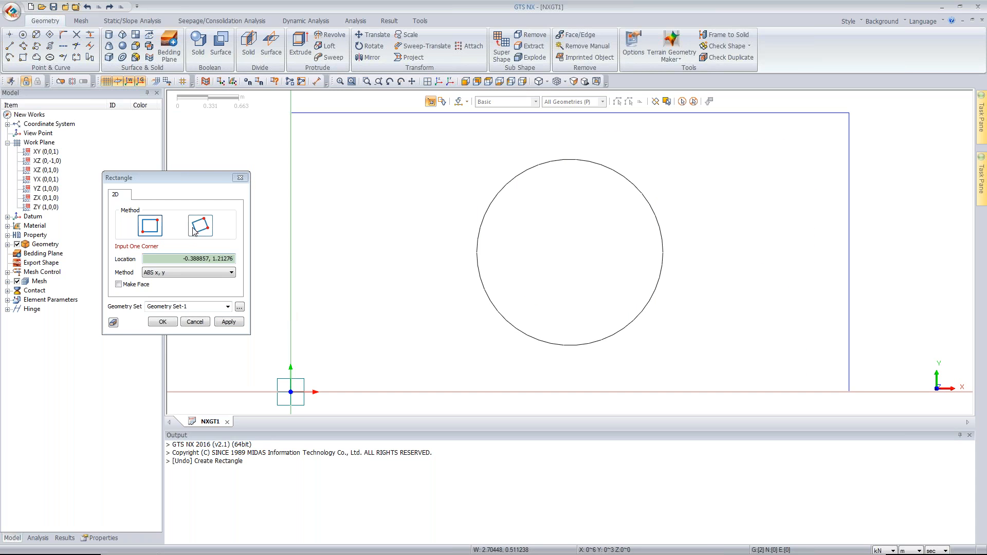
{"action": "left_click", "coordinate": [241, 178]}
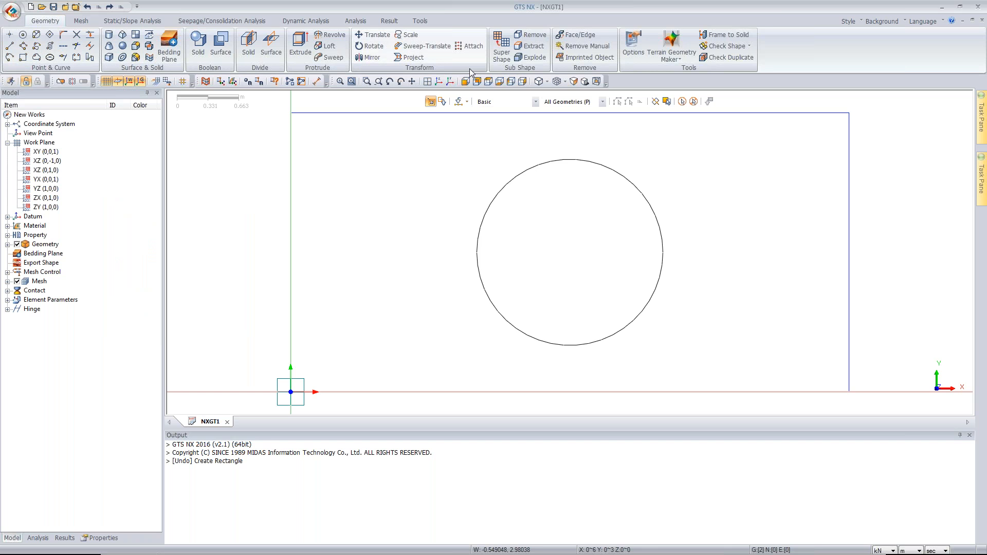
{"action": "left_click", "coordinate": [24, 57]}
{"action": "left_click_drag", "start_coordinate": [37, 96], "coordinate": [304, 186]}
{"action": "left_click", "coordinate": [389, 267]}
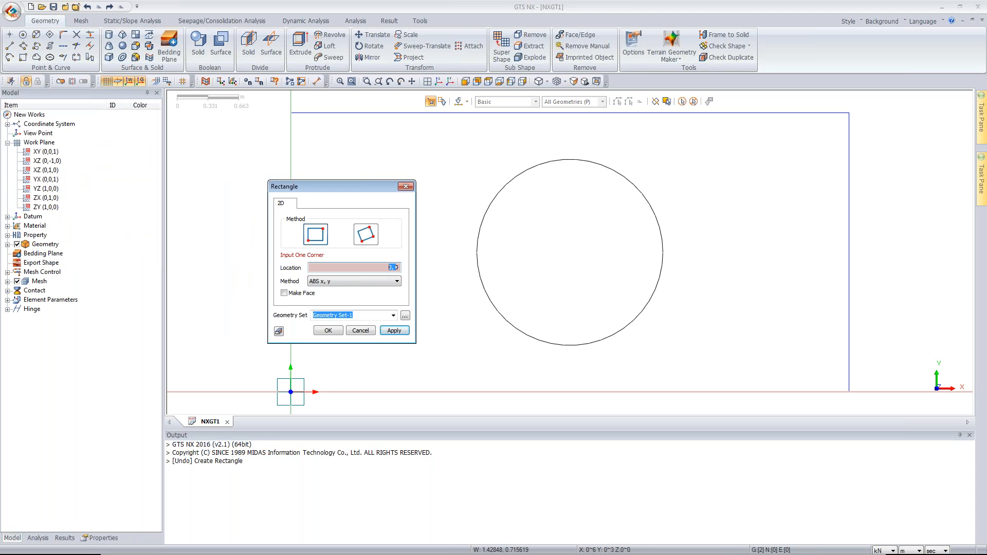
{"action": "left_click_drag", "start_coordinate": [396, 267], "coordinate": [399, 267]}
{"action": "left_click", "coordinate": [463, 356]}
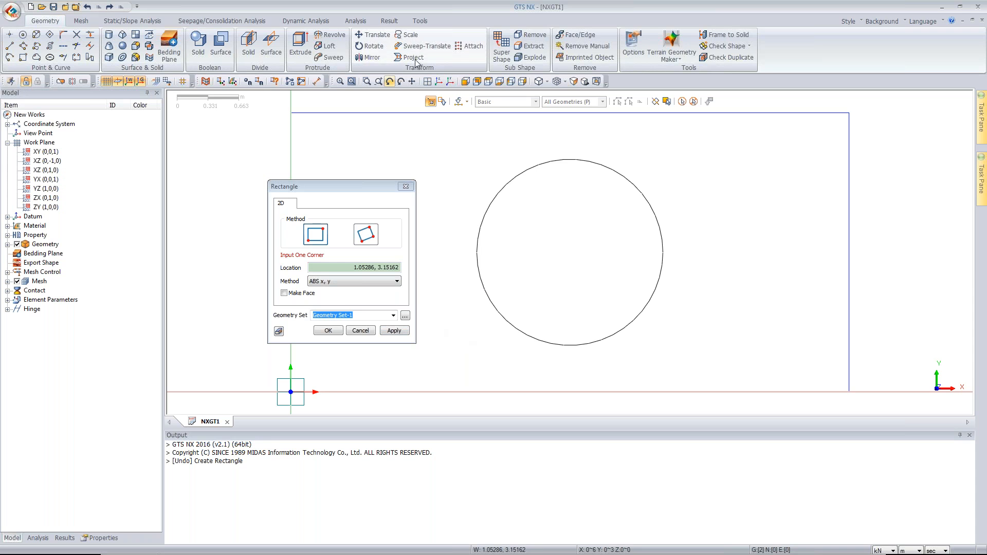
{"action": "left_click", "coordinate": [436, 84]}
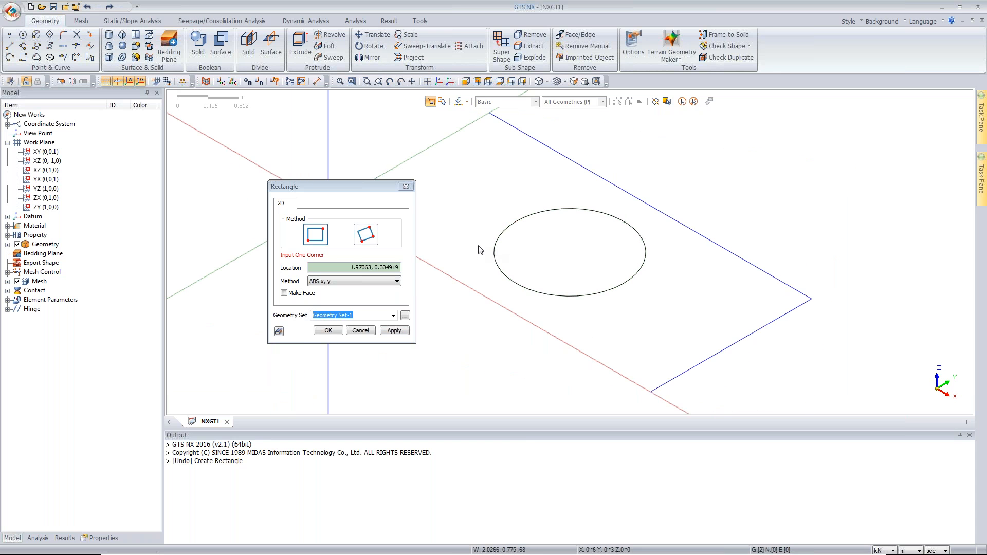
{"action": "left_click", "coordinate": [457, 246]}
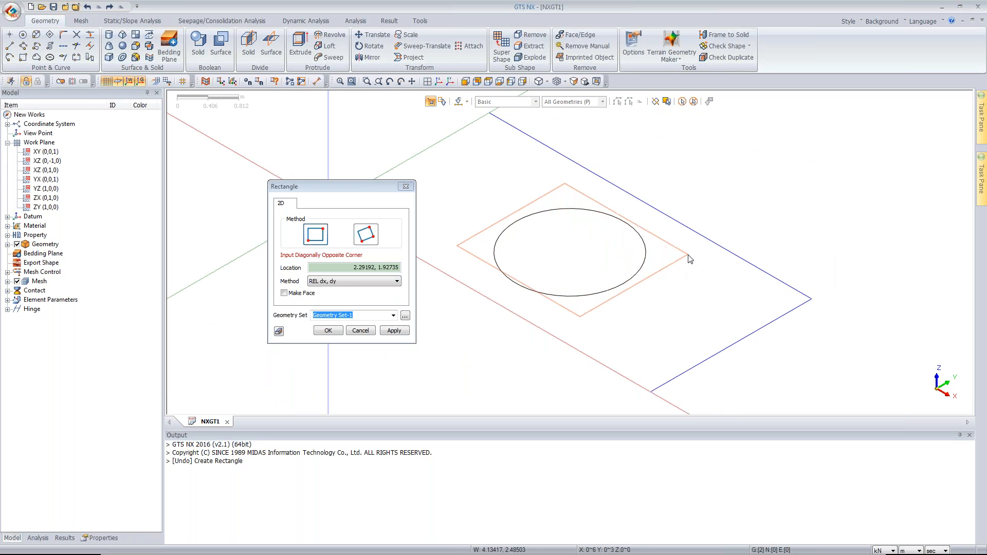
{"action": "left_click", "coordinate": [406, 186]}
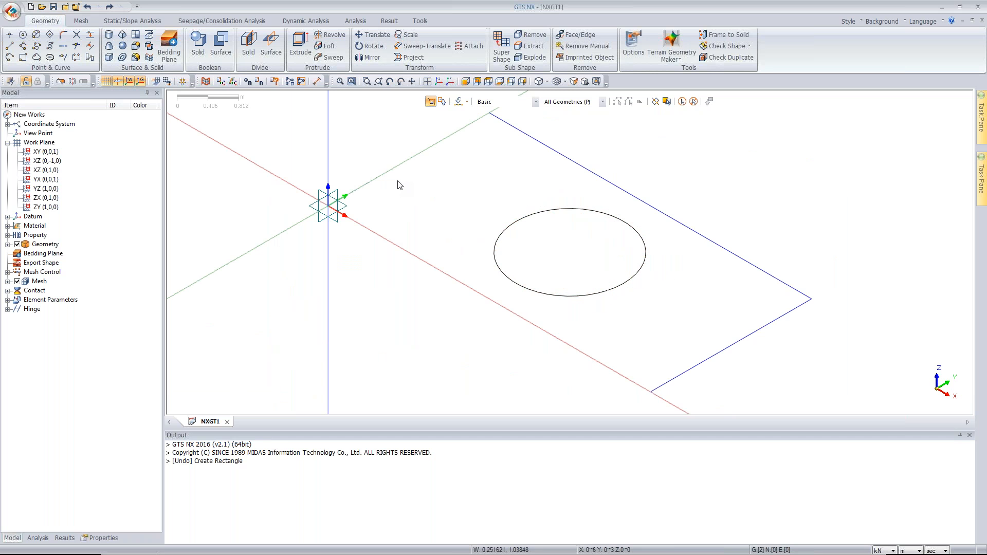
{"action": "left_click", "coordinate": [489, 81]}
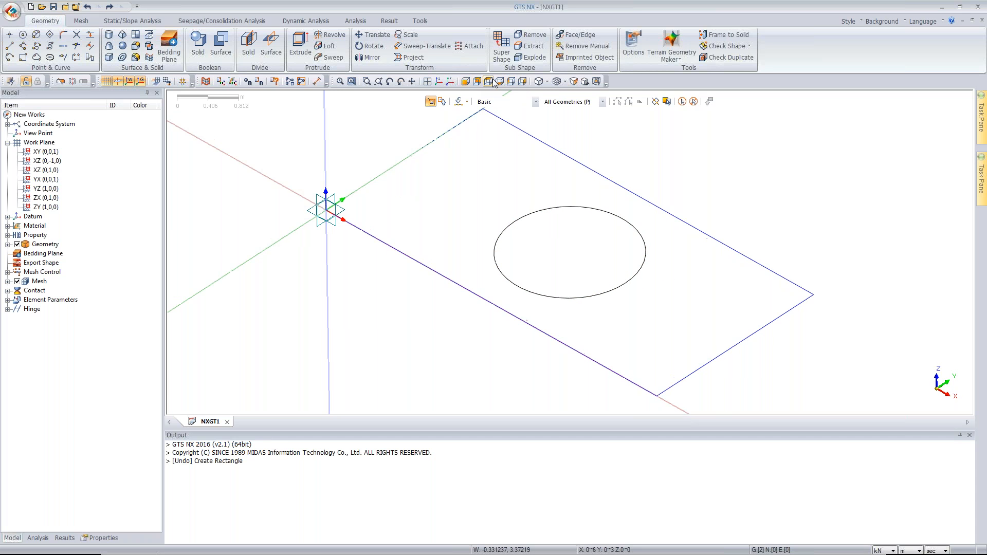
{"action": "left_click", "coordinate": [492, 82]}
{"action": "left_click", "coordinate": [440, 82]}
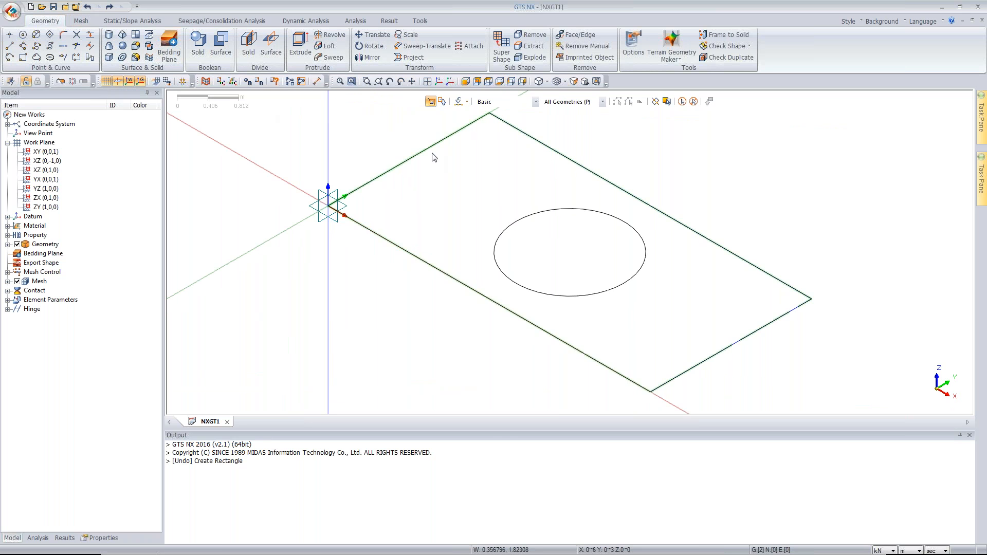
Create a scaled copy of the rectangle about center 3,1.5,0 using non-uniform factors of 1.2 in X and 0.7 in Y.
{"action": "left_click", "coordinate": [287, 82]}
{"action": "left_click_drag", "start_coordinate": [57, 102], "coordinate": [203, 121]}
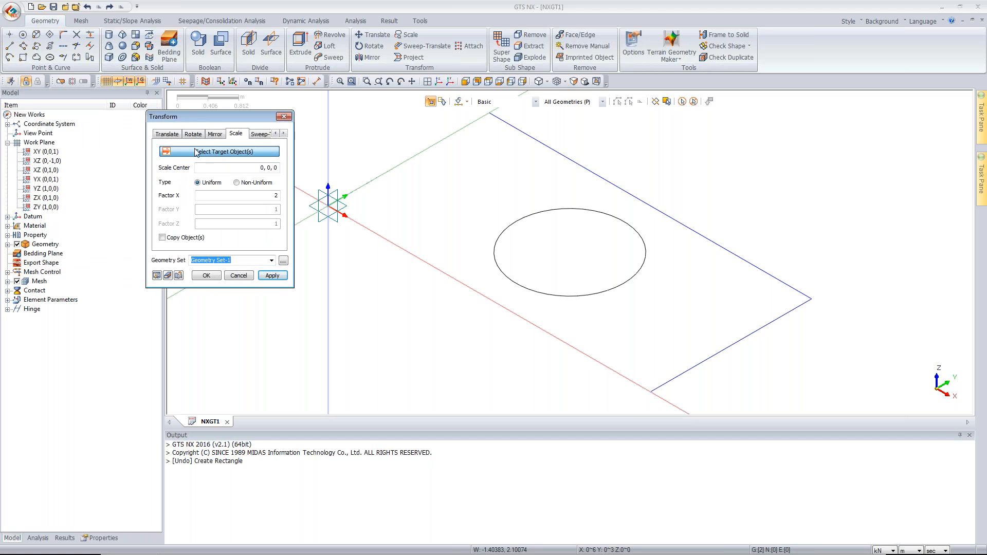
{"action": "left_click", "coordinate": [393, 168]}
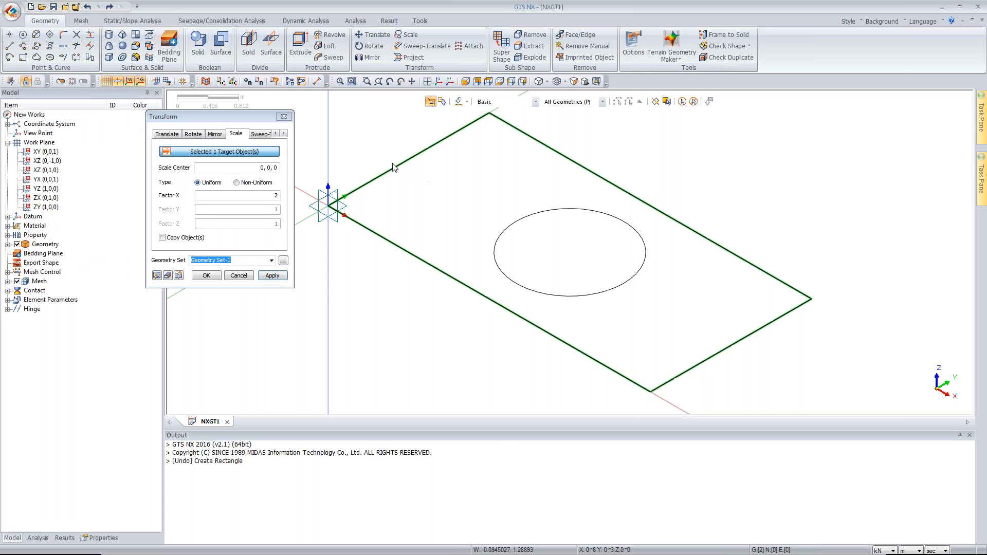
{"action": "left_click", "coordinate": [246, 167]}
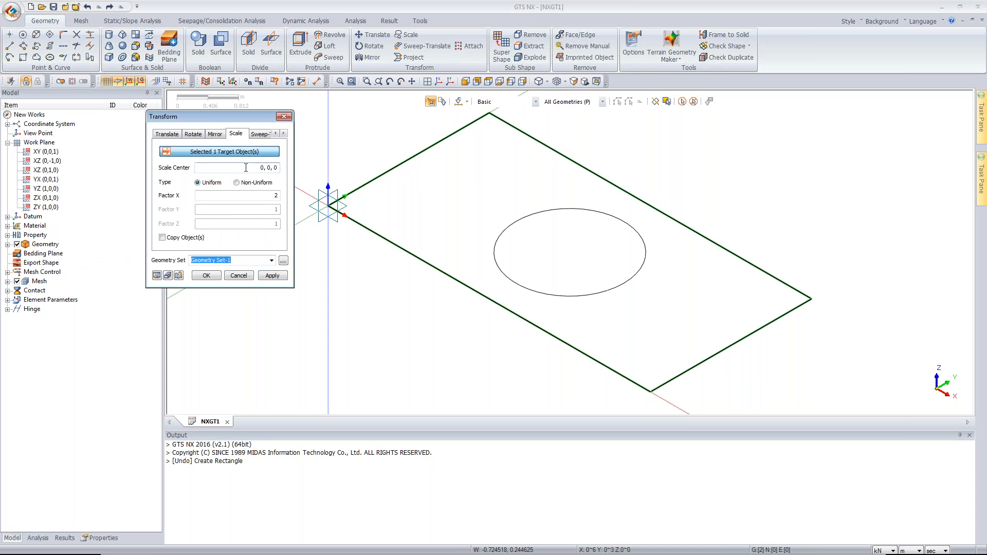
{"action": "type", "text": "3"}
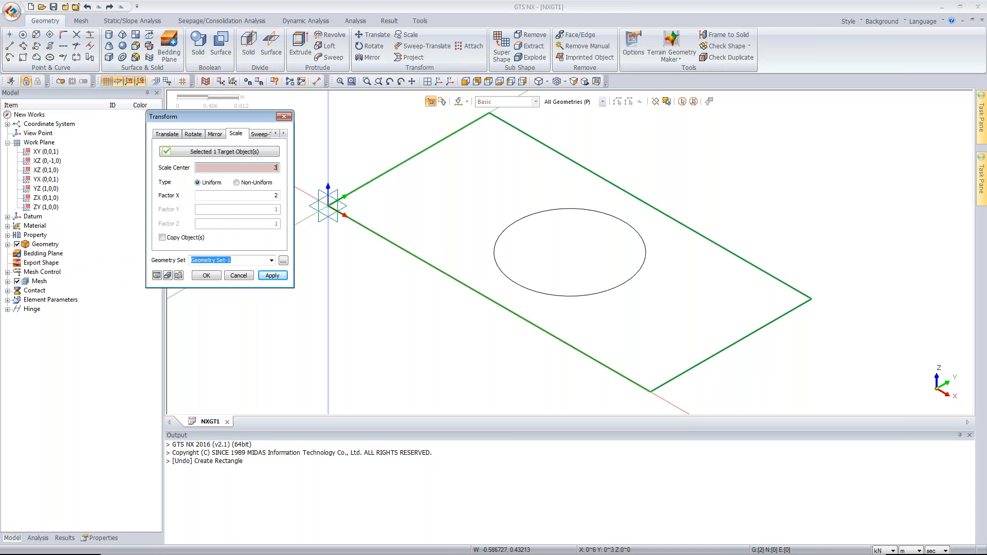
{"action": "type", "text": ",1.5,0"}
{"action": "left_click", "coordinate": [255, 182]}
{"action": "double_click", "coordinate": [276, 195]}
{"action": "type", "text": "1."}
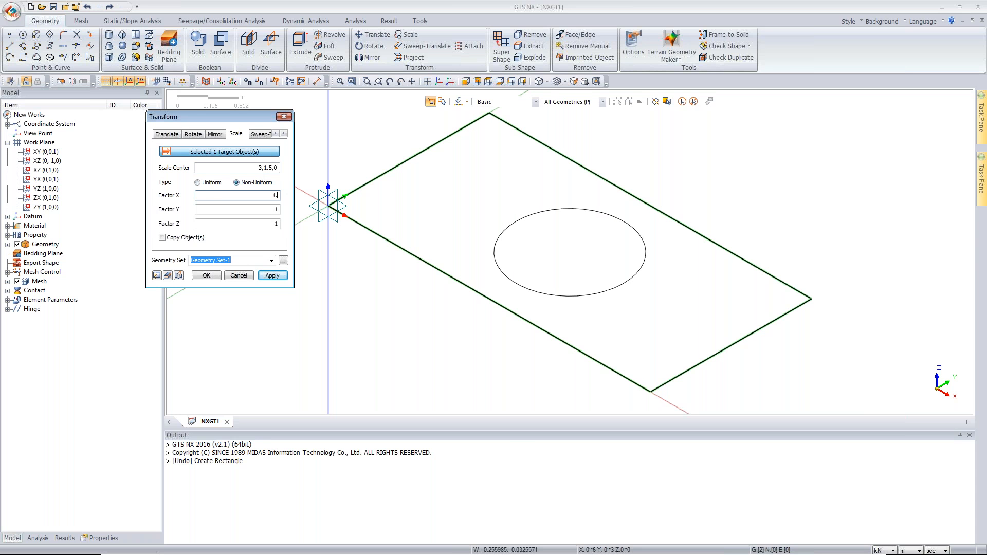
{"action": "type", "text": "2"}
{"action": "key", "text": "Tab"}
{"action": "type", "text": "0.7"}
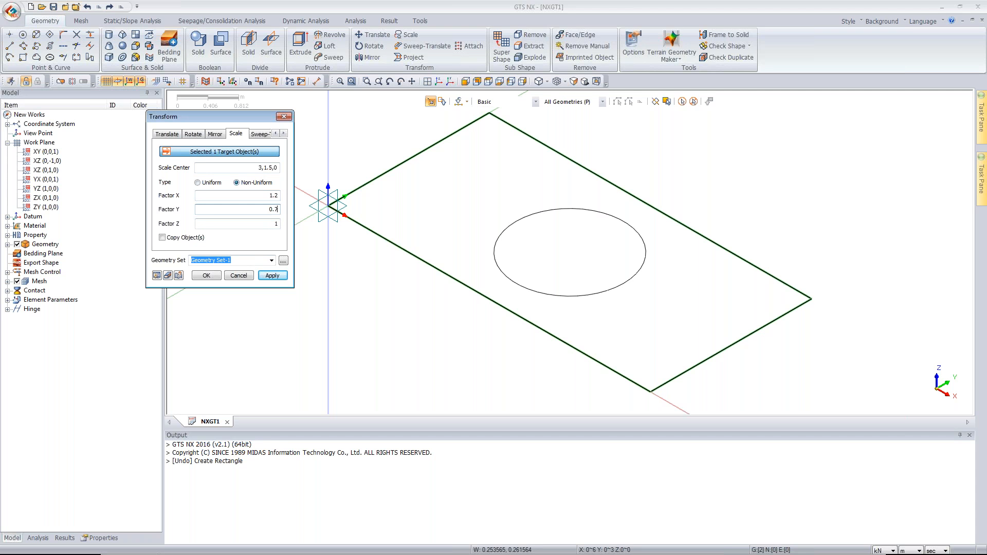
{"action": "left_click", "coordinate": [162, 235]}
{"action": "left_click", "coordinate": [156, 275]}
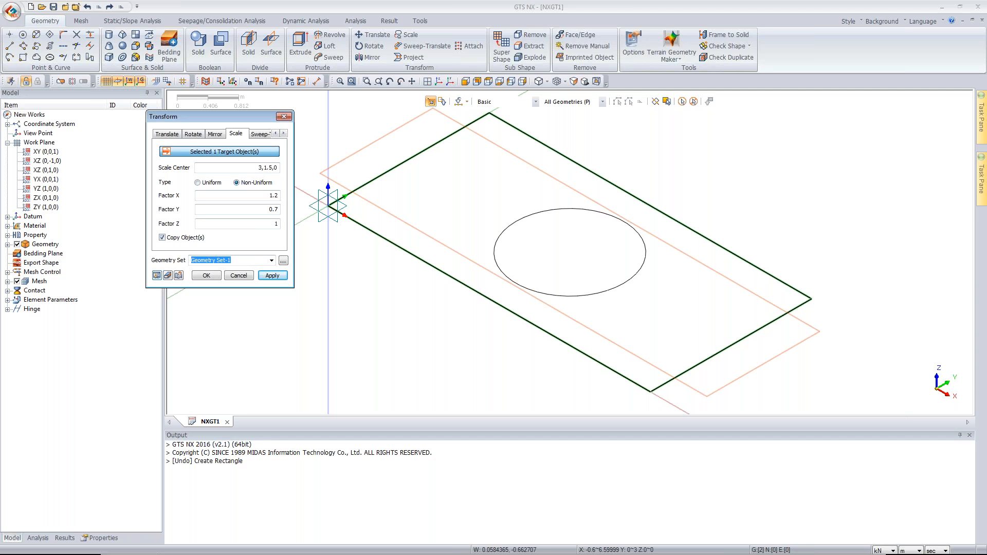
{"action": "left_click", "coordinate": [208, 276]}
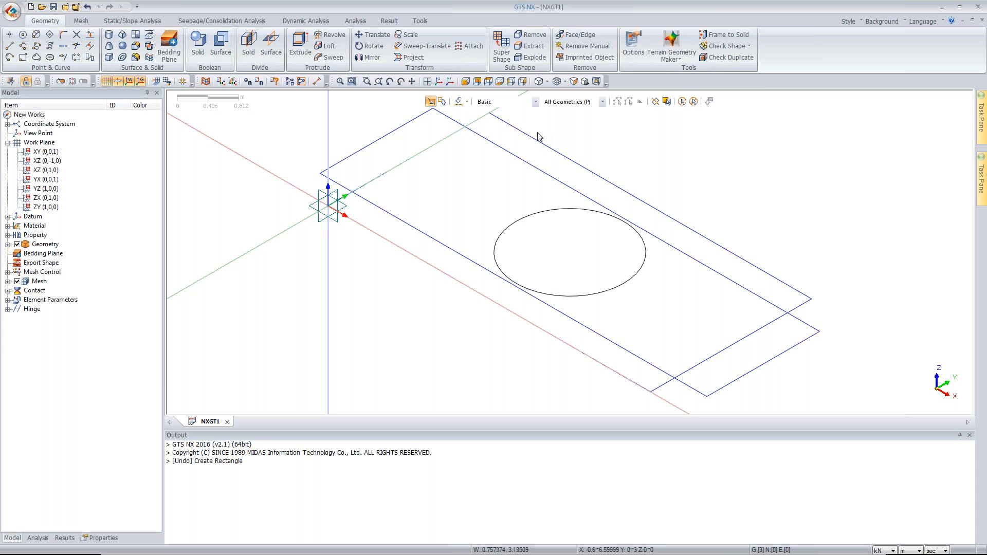
{"action": "left_click", "coordinate": [23, 57]}
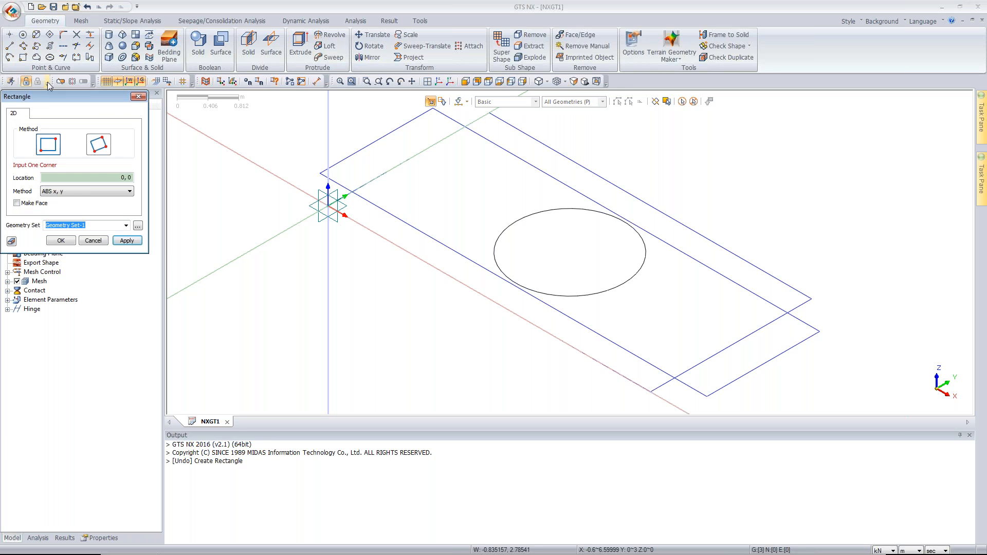
{"action": "left_click_drag", "start_coordinate": [54, 100], "coordinate": [152, 112]}
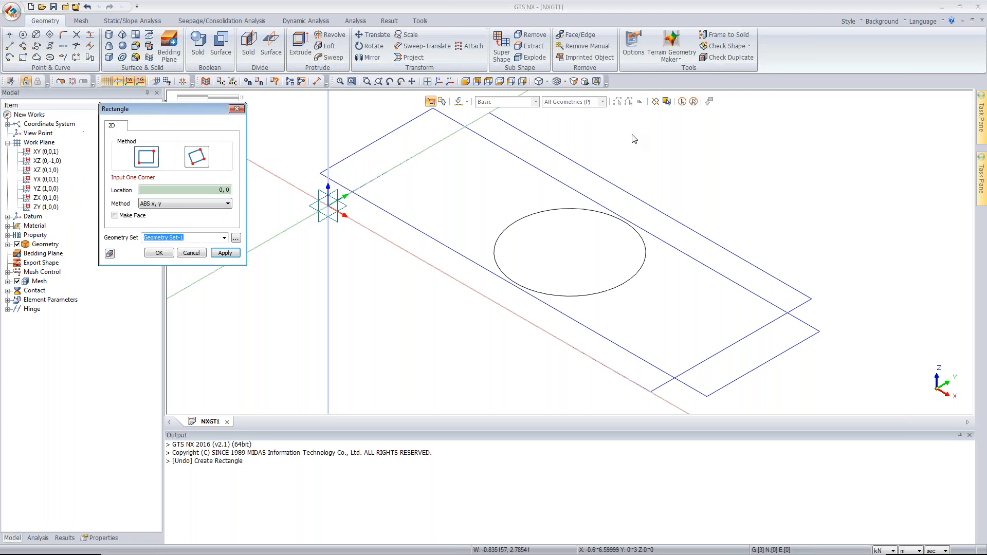
{"action": "left_click", "coordinate": [489, 81]}
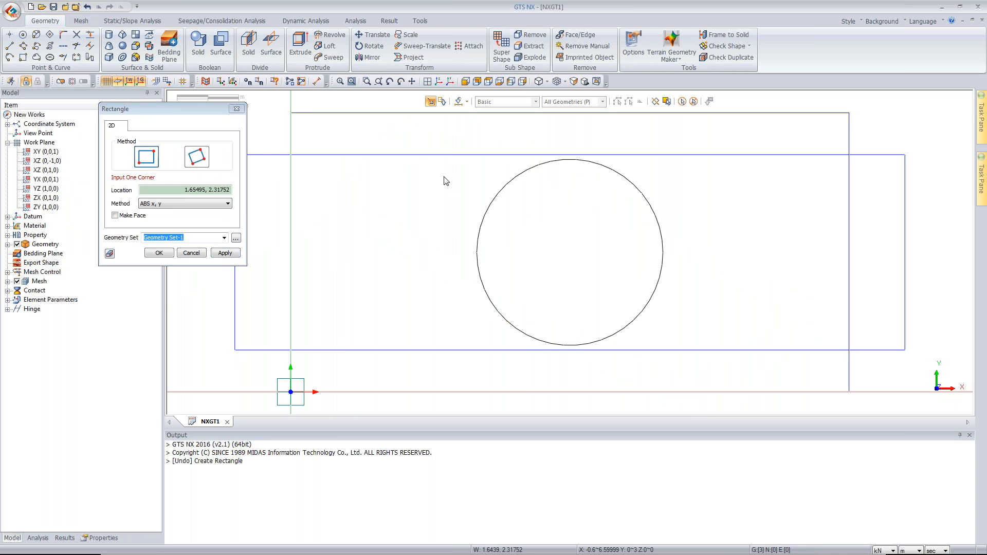
{"action": "left_click", "coordinate": [226, 190]}
{"action": "left_click", "coordinate": [236, 108]}
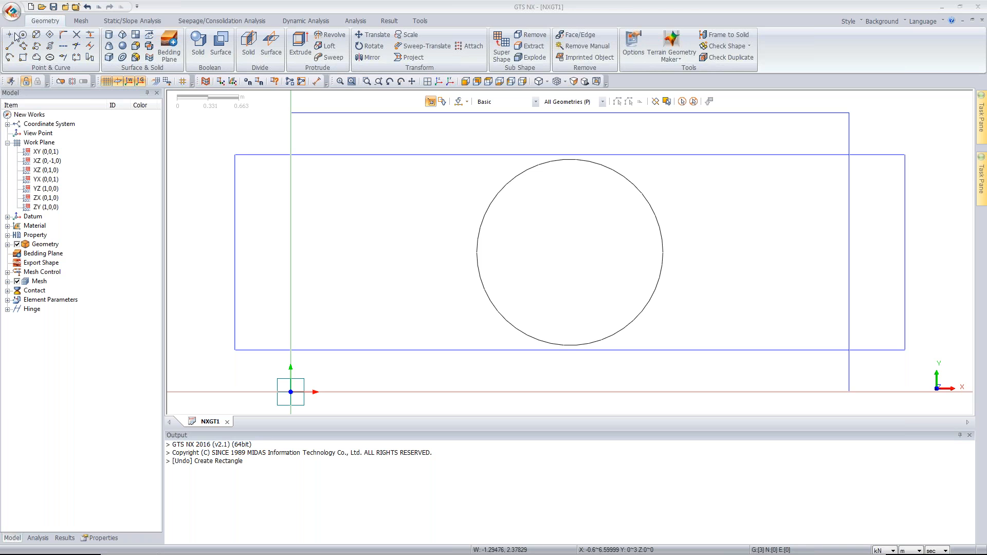
Draw a rectangle around the circle with its first corner at 1.95, 0.45 and a relative opposite corner of 2.1, 2.1.
{"action": "left_click", "coordinate": [23, 57]}
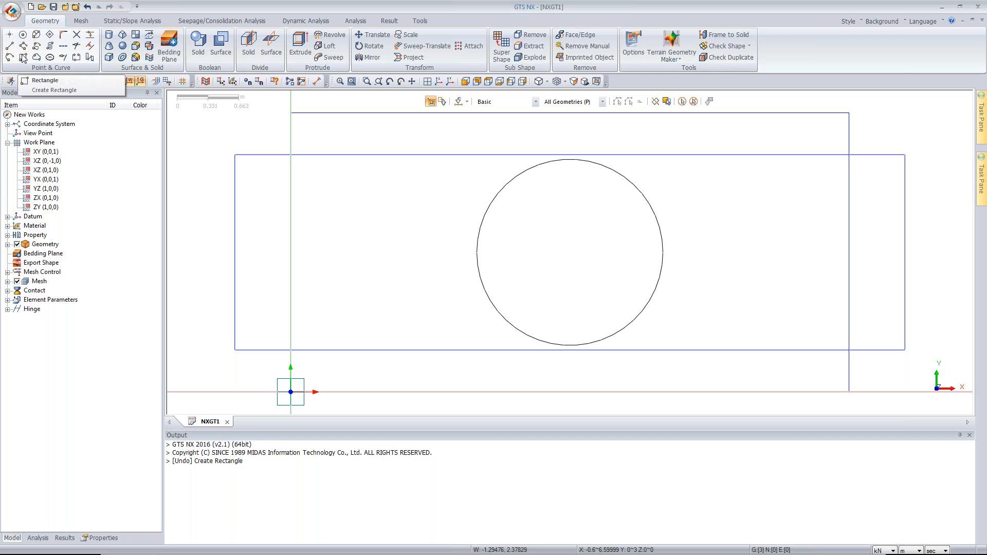
{"action": "mouse_move", "coordinate": [133, 178]}
{"action": "left_mouse_down"}
{"action": "mouse_move", "coordinate": [104, 179]}
{"action": "mouse_move", "coordinate": [146, 177]}
{"action": "left_mouse_up"}
{"action": "left_click", "coordinate": [104, 179]}
{"action": "type", "text": "1"}
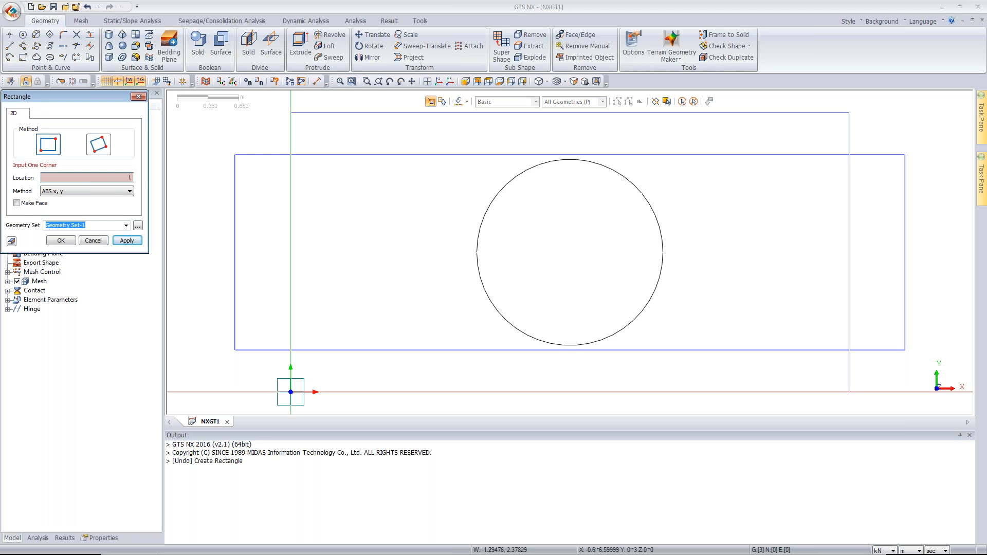
{"action": "type", "text": ".95,0.45"}
{"action": "key", "text": "Return"}
{"action": "type", "text": "2.1,2.1"}
{"action": "key", "text": "Return"}
{"action": "left_click", "coordinate": [139, 97]}
{"action": "left_click", "coordinate": [439, 85]}
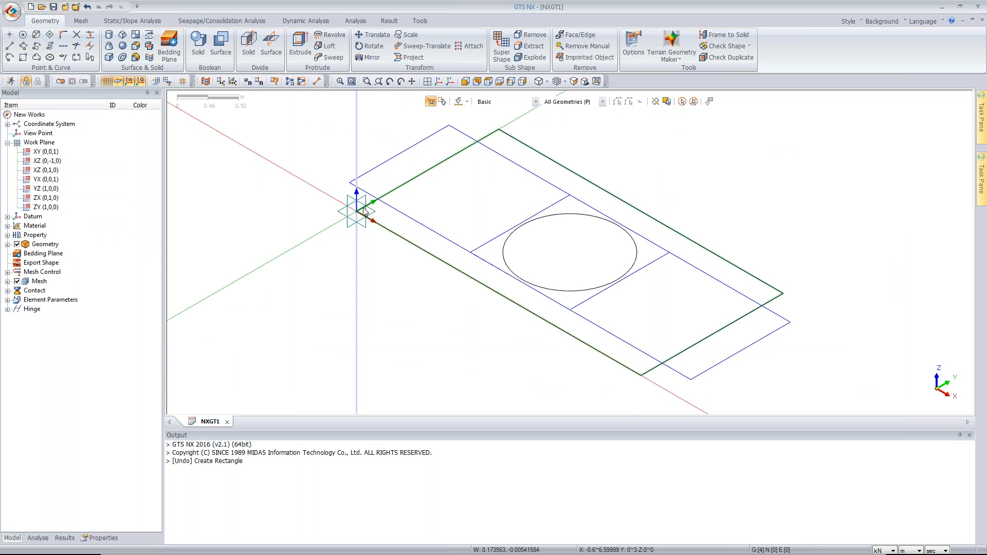
Set up and preview an extrusion of the 6 by 3 m rectangle's wire along the reversed Z axis with a length of 1.2 m.
{"action": "left_click", "coordinate": [301, 51]}
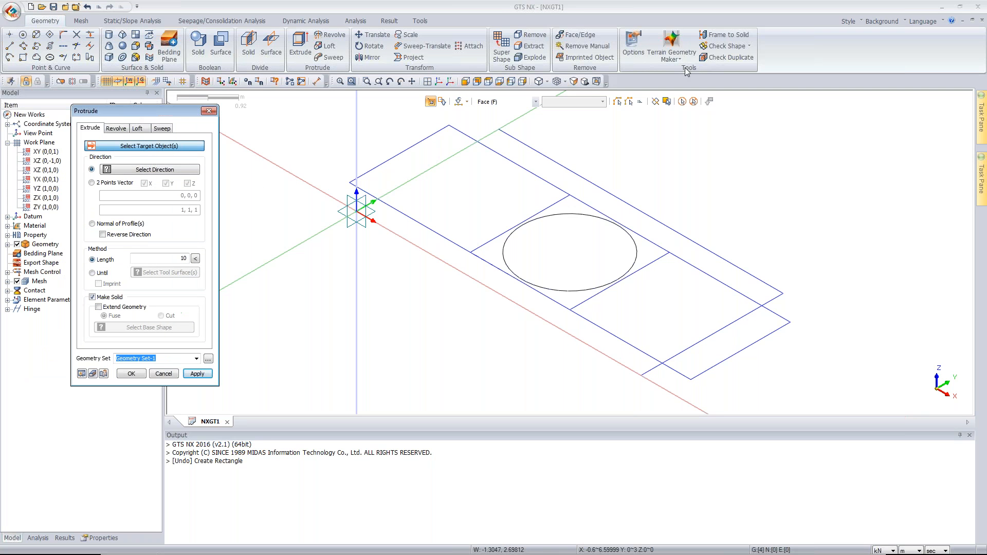
{"action": "left_click", "coordinate": [524, 102]}
{"action": "left_click", "coordinate": [491, 110]}
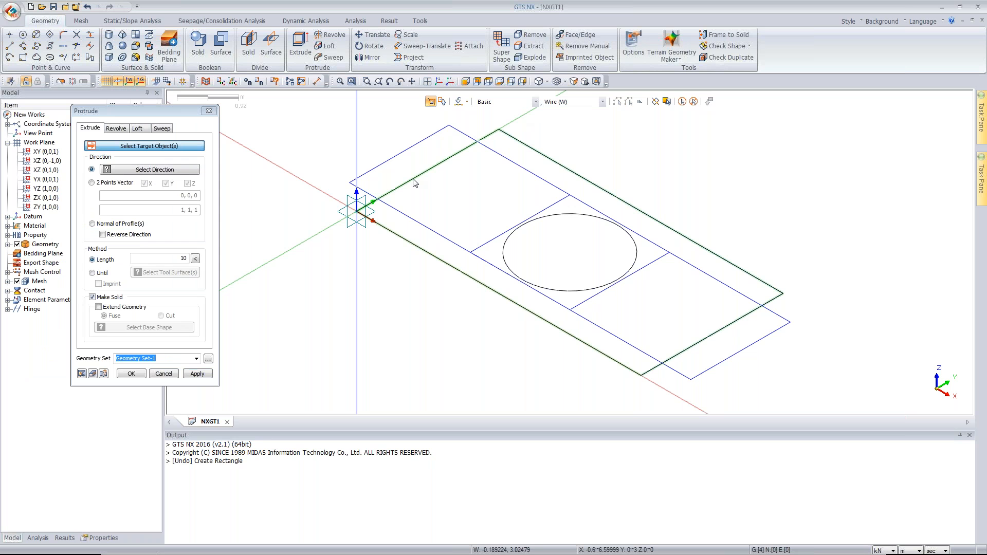
{"action": "left_click", "coordinate": [416, 185]}
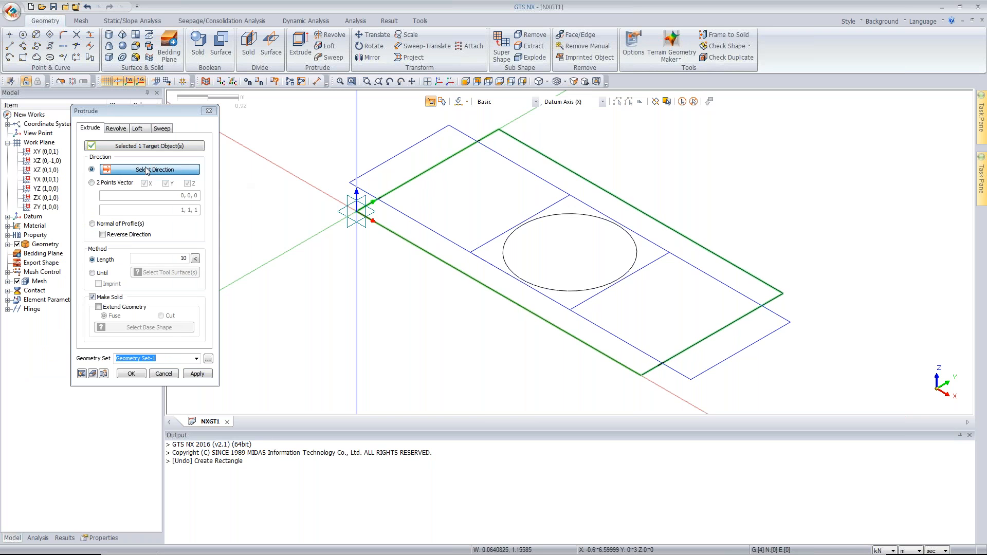
{"action": "left_click", "coordinate": [357, 129]}
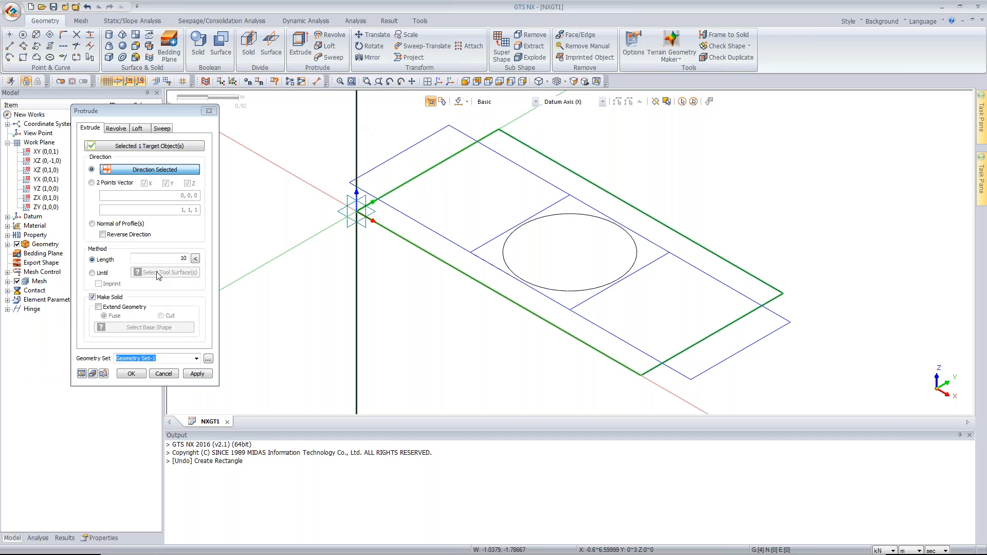
{"action": "left_click", "coordinate": [109, 234]}
{"action": "double_click", "coordinate": [183, 258]}
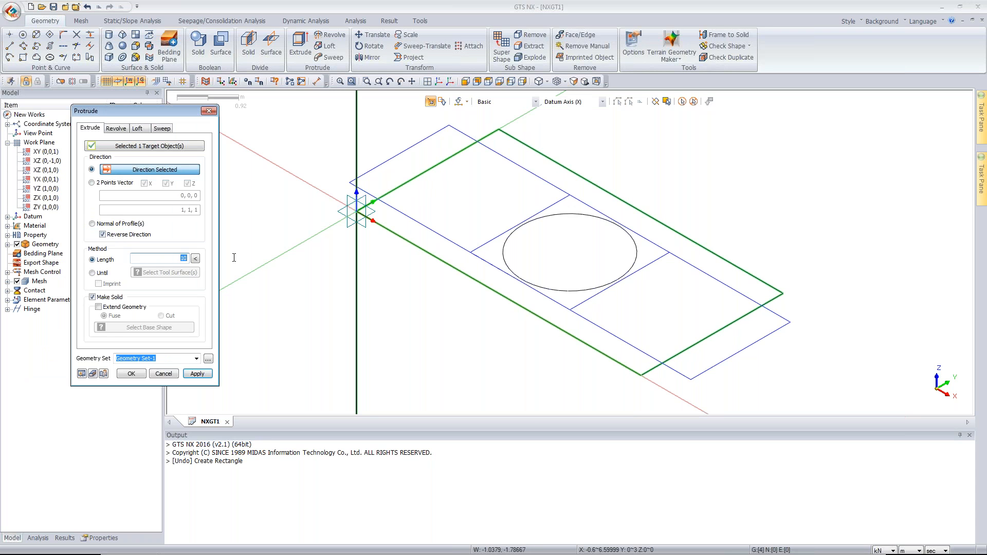
{"action": "type", "text": "1.2"}
{"action": "left_click", "coordinate": [82, 374]}
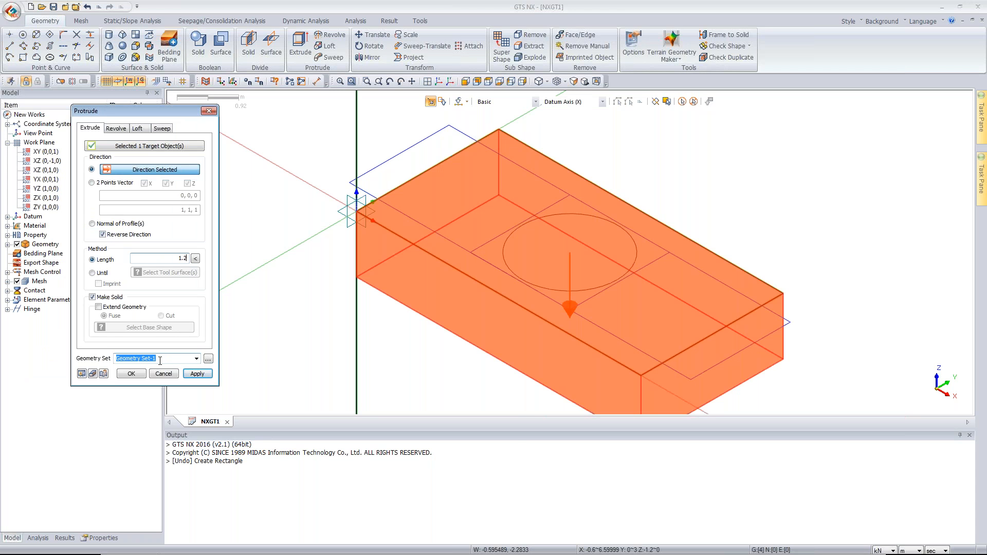
Assign the extrusion to a geometry set named Pier-Raft and create the solid.
{"action": "type", "text": "Pier-Raft"}
{"action": "key", "text": "BackSpace"}
{"action": "key", "text": "BackSpace"}
{"action": "key", "text": "BackSpace"}
{"action": "key", "text": "BackSpace"}
{"action": "key", "text": "BackSpace"}
{"action": "key", "text": "BackSpace"}
{"action": "key", "text": "BackSpace"}
{"action": "key", "text": "BackSpace"}
{"action": "key", "text": "BackSpace"}
{"action": "type", "text": "Pier-Raft"}
{"action": "left_click", "coordinate": [197, 374]}
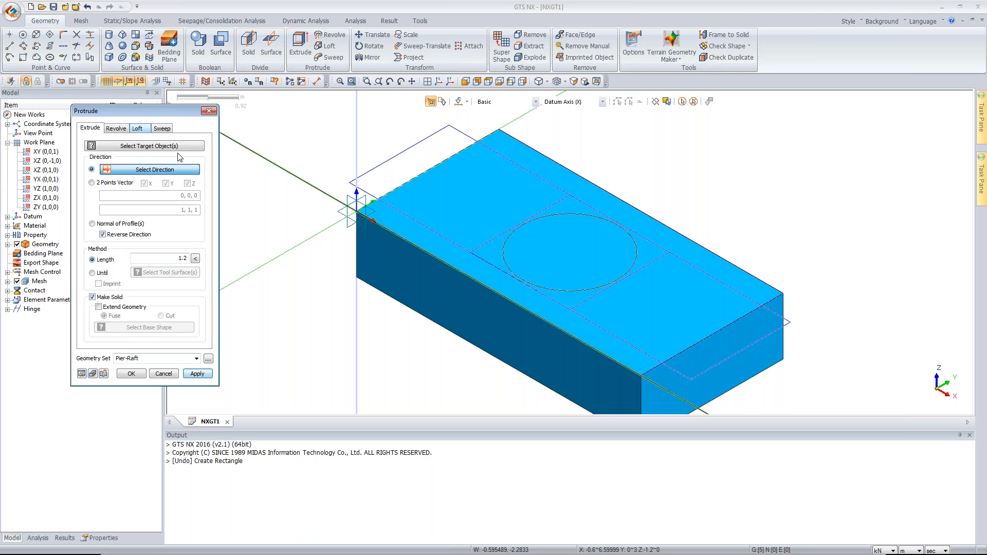
Choose the circle as the next extrusion target by edge selection, with the Z axis as its direction.
{"action": "left_click", "coordinate": [519, 103]}
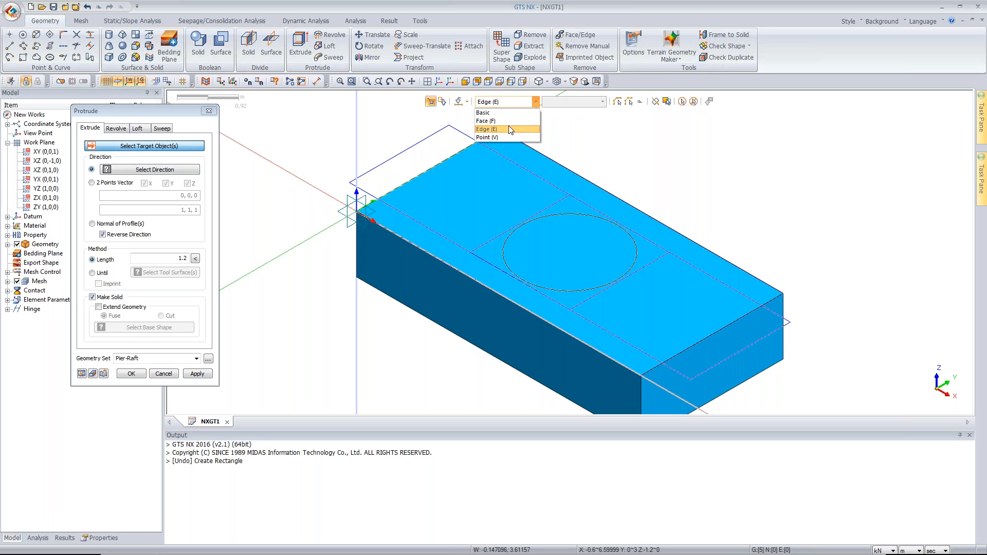
{"action": "left_click", "coordinate": [510, 128]}
{"action": "left_click", "coordinate": [516, 232]}
{"action": "left_click", "coordinate": [289, 174]}
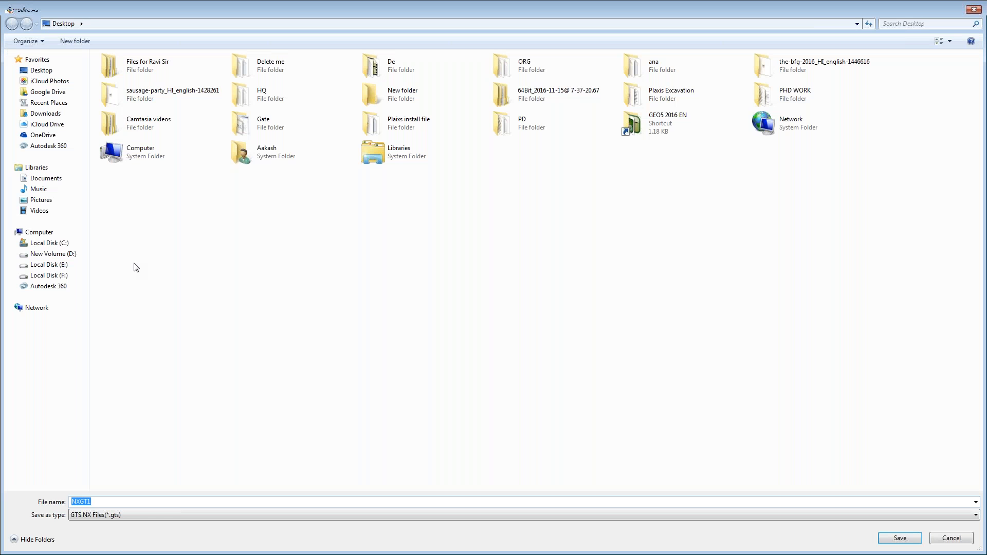
Save the project as the GTS NX file NXGT1 in a newly created folder on the Desktop.
{"action": "left_click", "coordinate": [80, 43]}
{"action": "left_click", "coordinate": [335, 276]}
{"action": "double_click", "coordinate": [585, 147]}
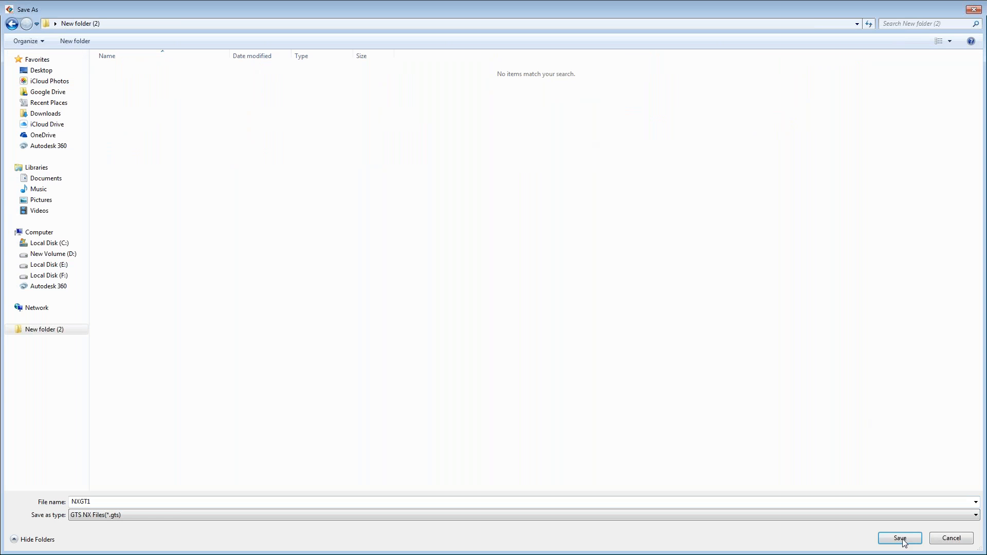
{"action": "left_click", "coordinate": [901, 537]}
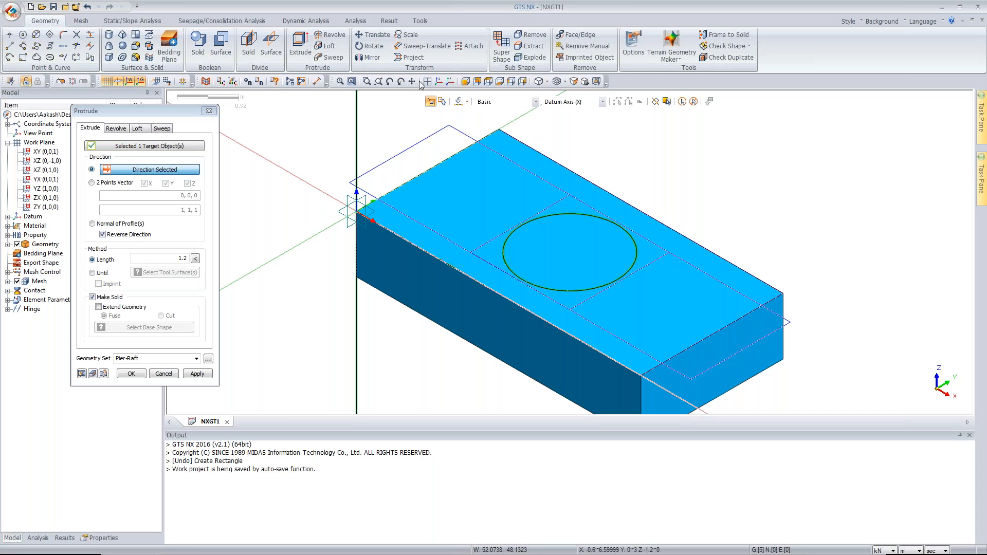
Extrude the circle 8 m upward without reversing the direction, placing the solid in a geometry set named Pier-Column.
{"action": "left_click", "coordinate": [109, 234]}
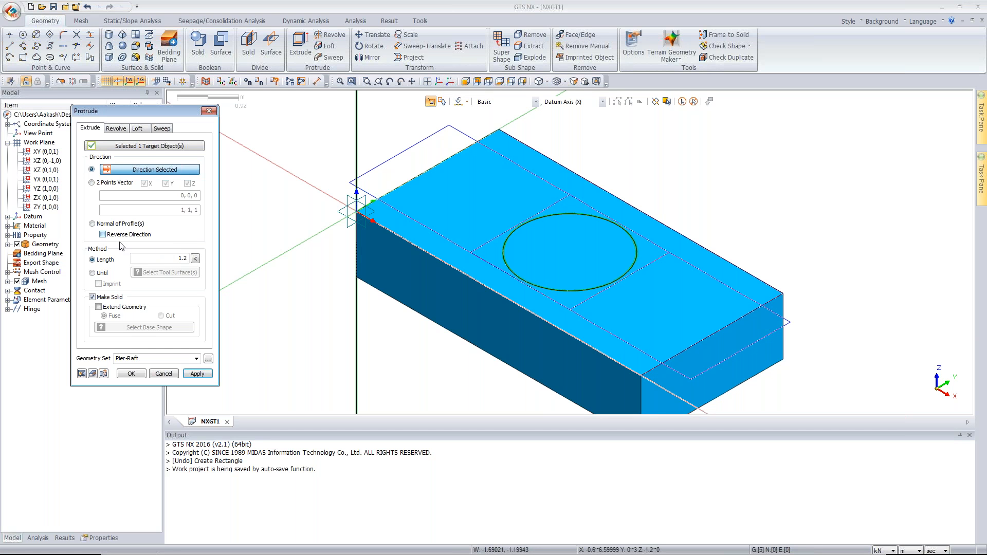
{"action": "left_click_drag", "start_coordinate": [173, 258], "coordinate": [235, 257]}
{"action": "type", "text": "8"}
{"action": "left_click", "coordinate": [86, 377]}
{"action": "double_click", "coordinate": [137, 359]}
{"action": "type", "text": "Pier"}
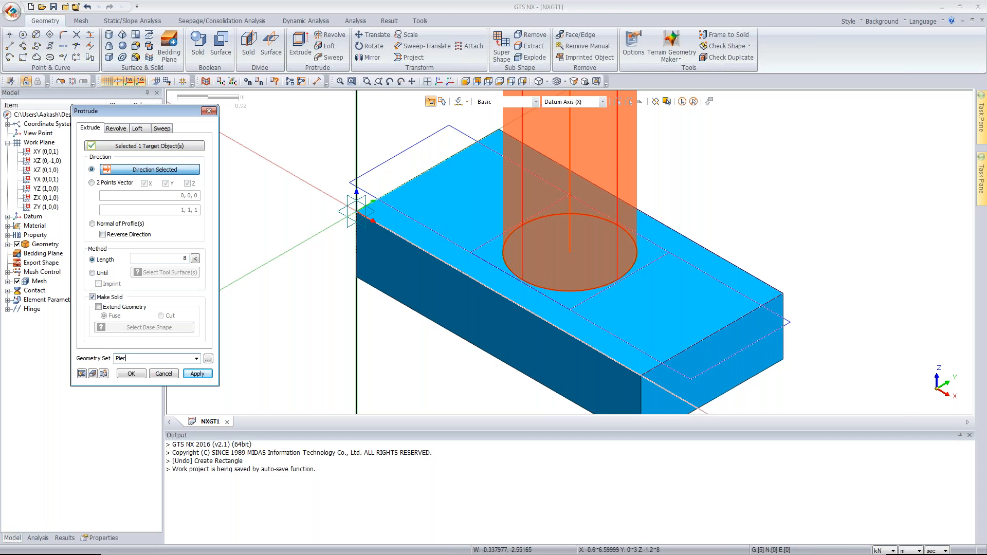
{"action": "type", "text": "-Column"}
{"action": "left_click", "coordinate": [439, 81]}
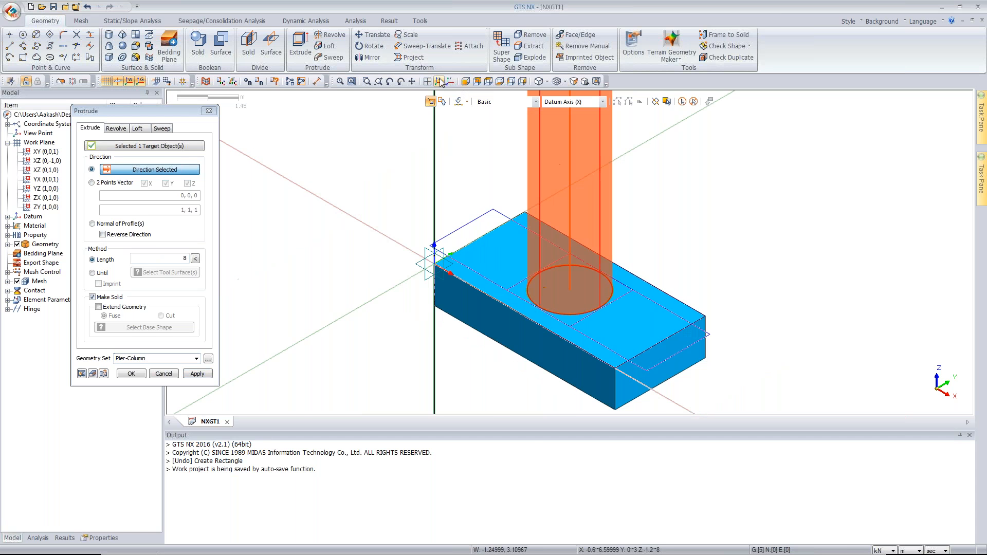
{"action": "left_click", "coordinate": [197, 374]}
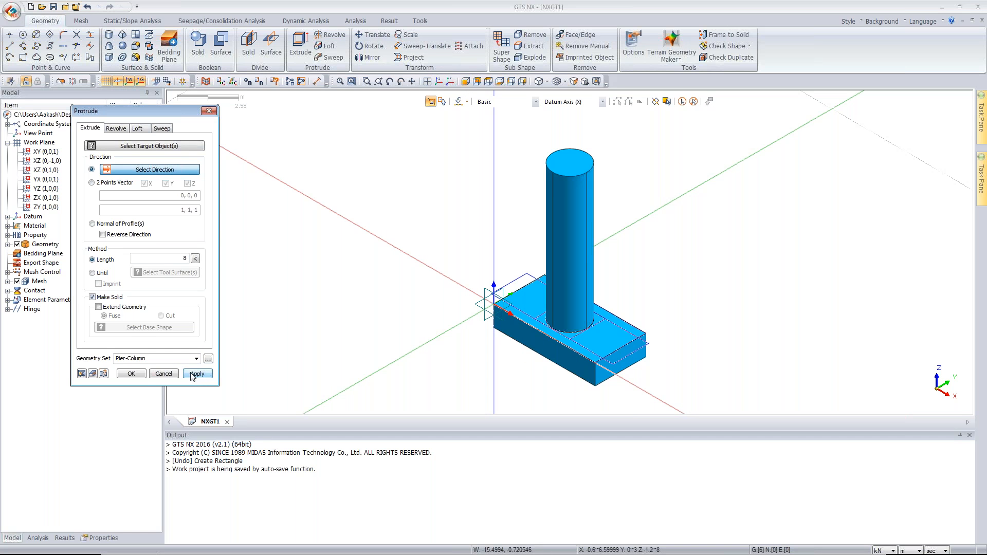
{"action": "left_click", "coordinate": [154, 149]}
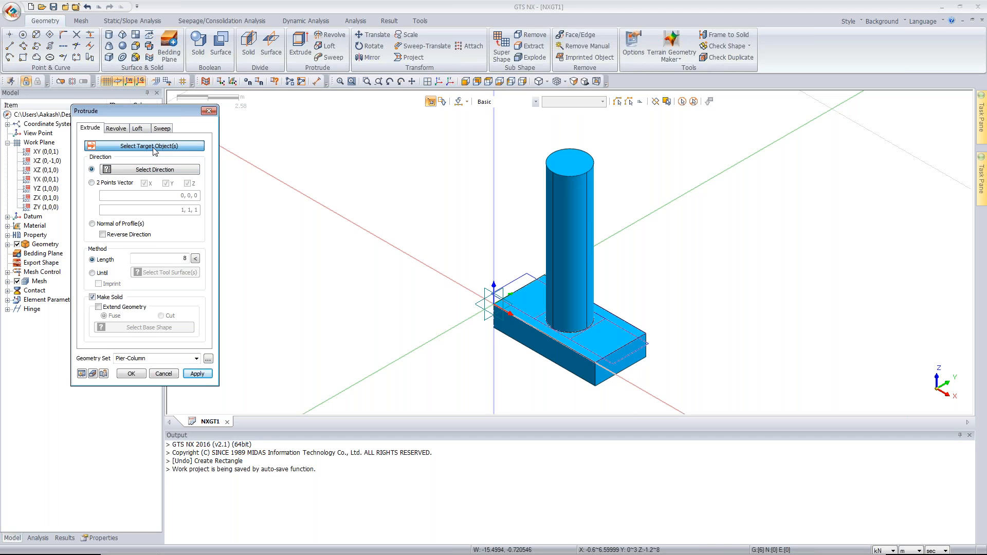
{"action": "left_click", "coordinate": [504, 105]}
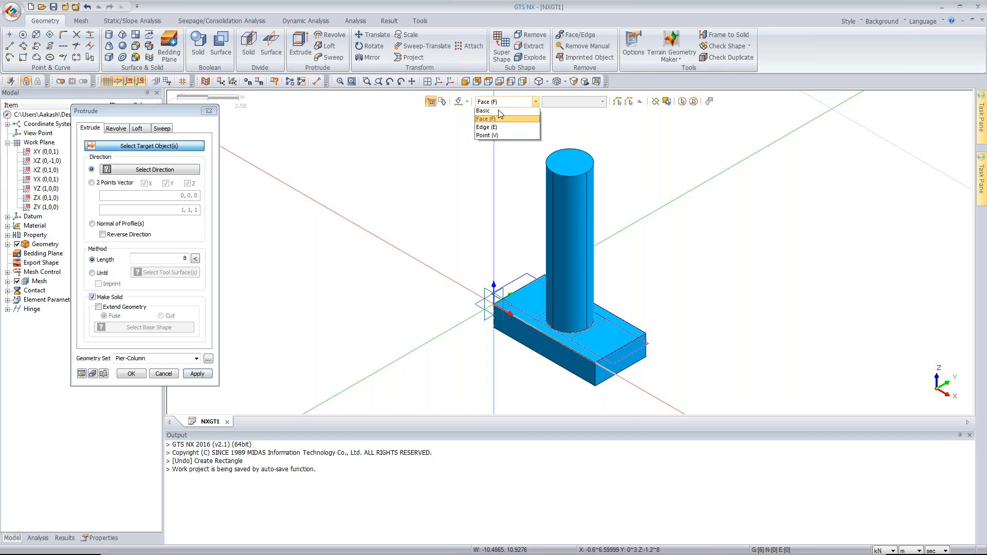
{"action": "left_click", "coordinate": [493, 126]}
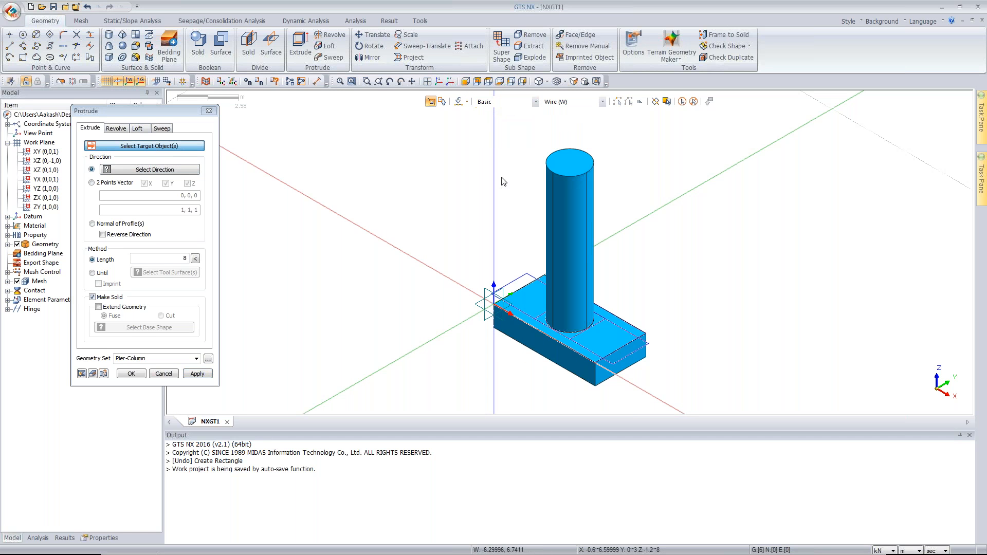
{"action": "left_click", "coordinate": [209, 111]}
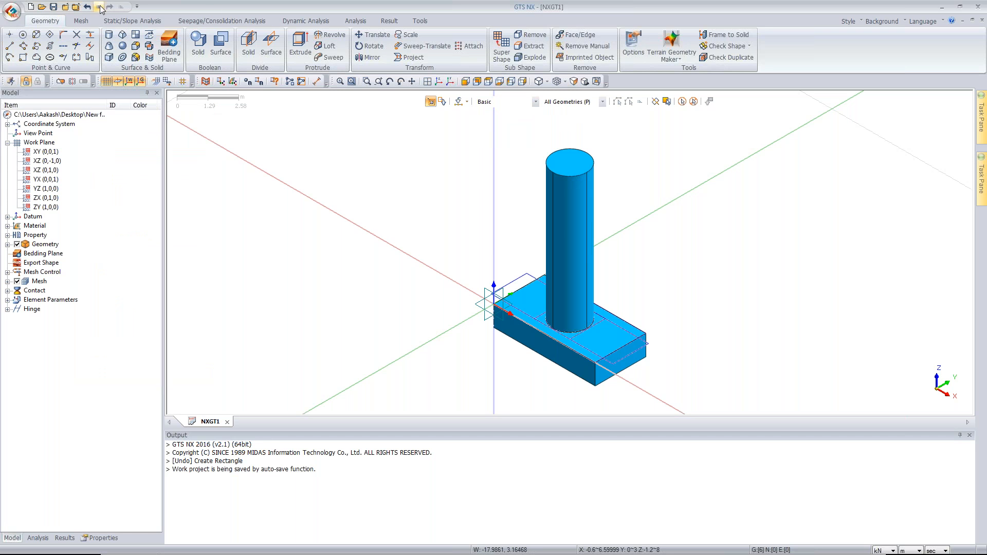
Move the square around the column's base 8 m upward along the Z axis.
{"action": "left_click", "coordinate": [366, 35]}
{"action": "left_click_drag", "start_coordinate": [90, 100], "coordinate": [163, 114]}
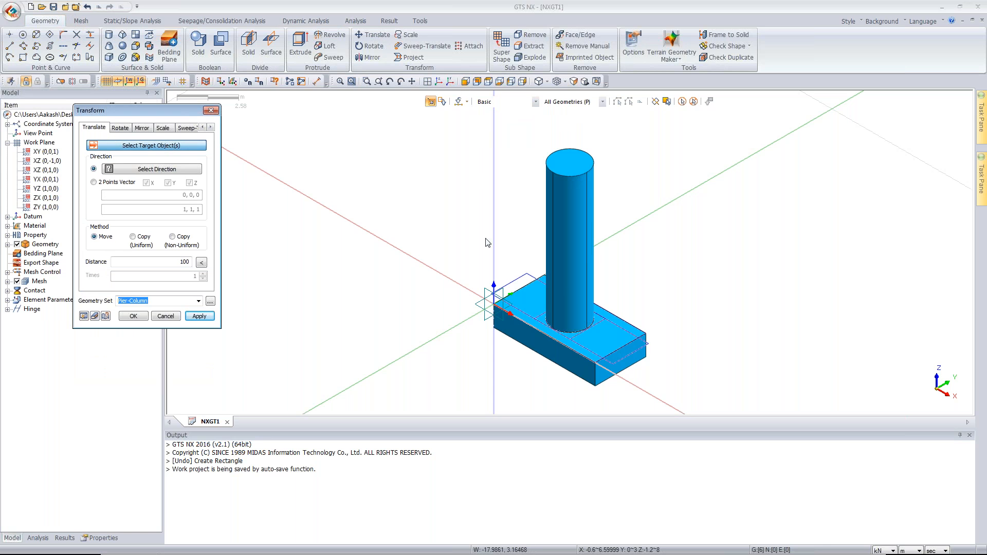
{"action": "left_click", "coordinate": [529, 318]}
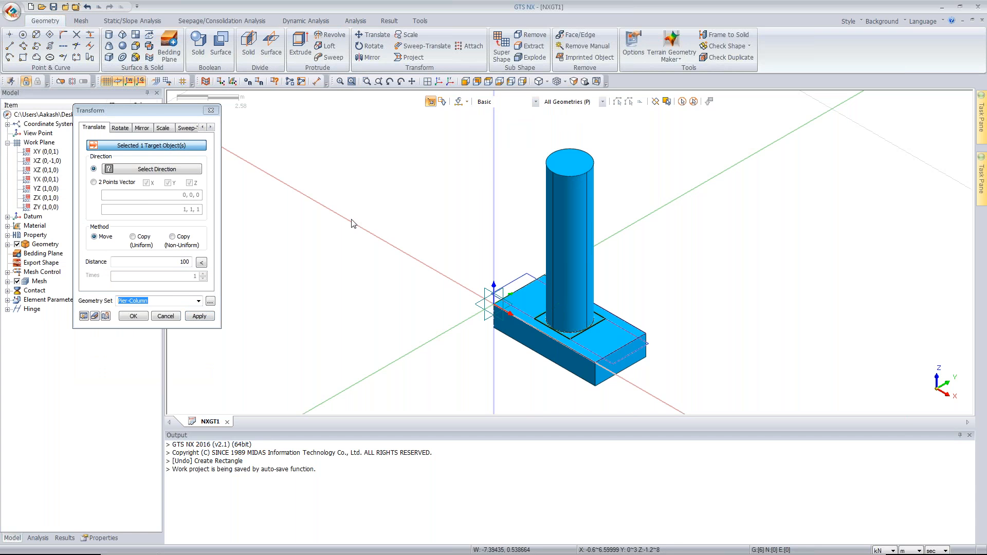
{"action": "left_click", "coordinate": [493, 173]}
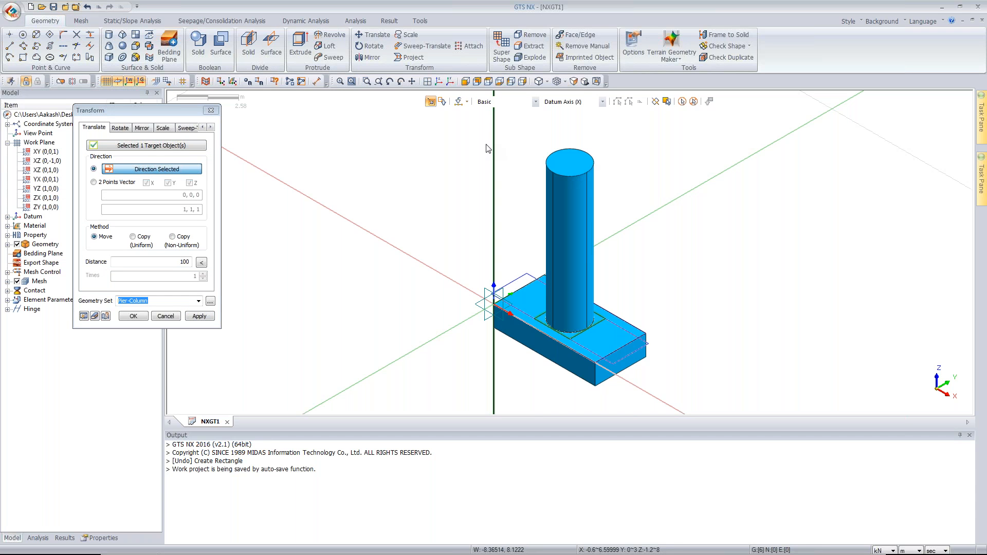
{"action": "double_click", "coordinate": [155, 264]}
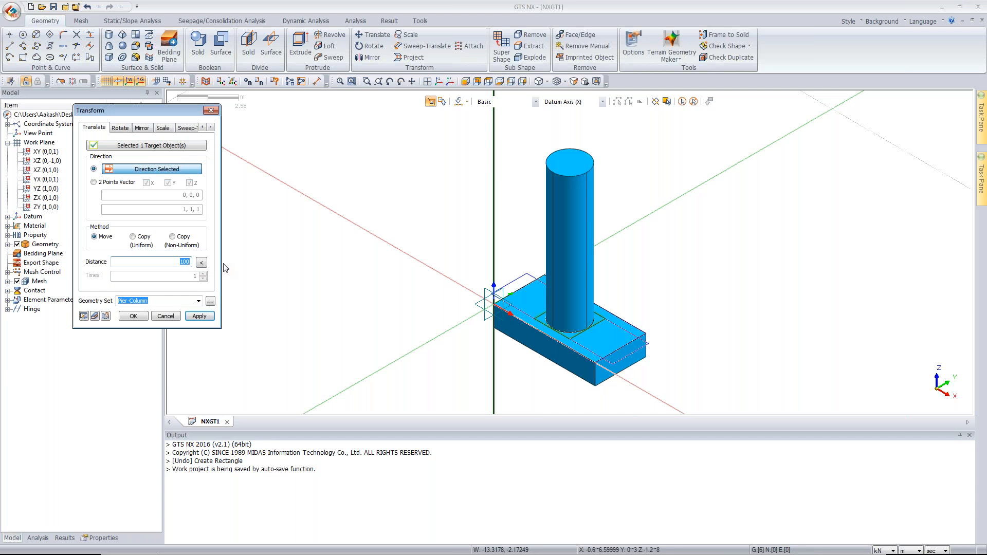
{"action": "type", "text": "8"}
{"action": "left_click", "coordinate": [83, 317]}
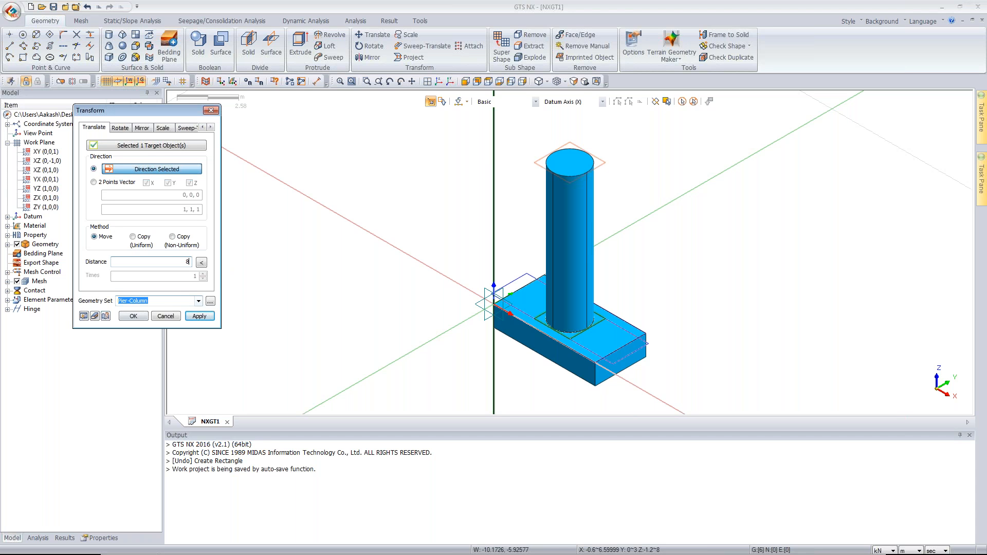
{"action": "left_click", "coordinate": [199, 316]}
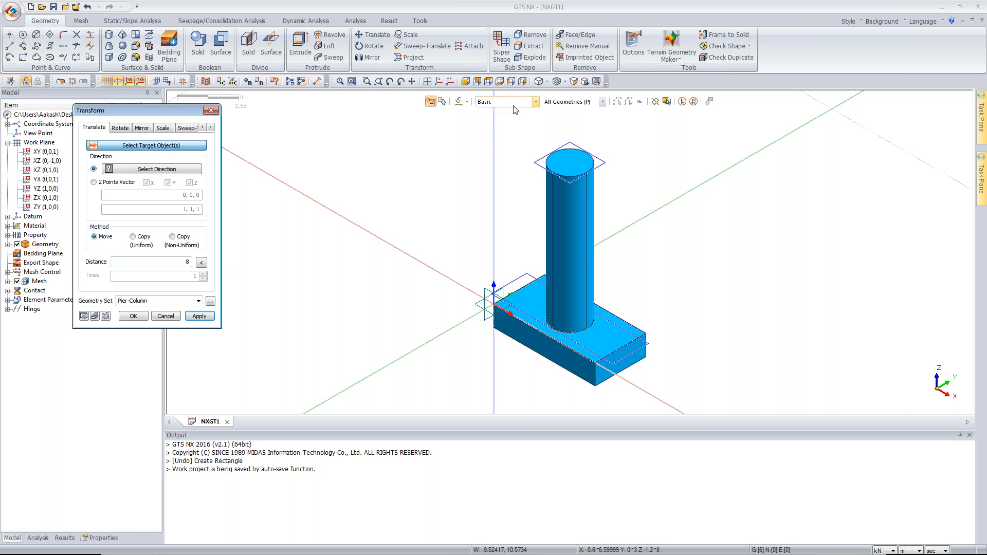
Move the large rectangle 8.8 m upward along the Z axis so it sits above the column.
{"action": "left_click", "coordinate": [529, 307]}
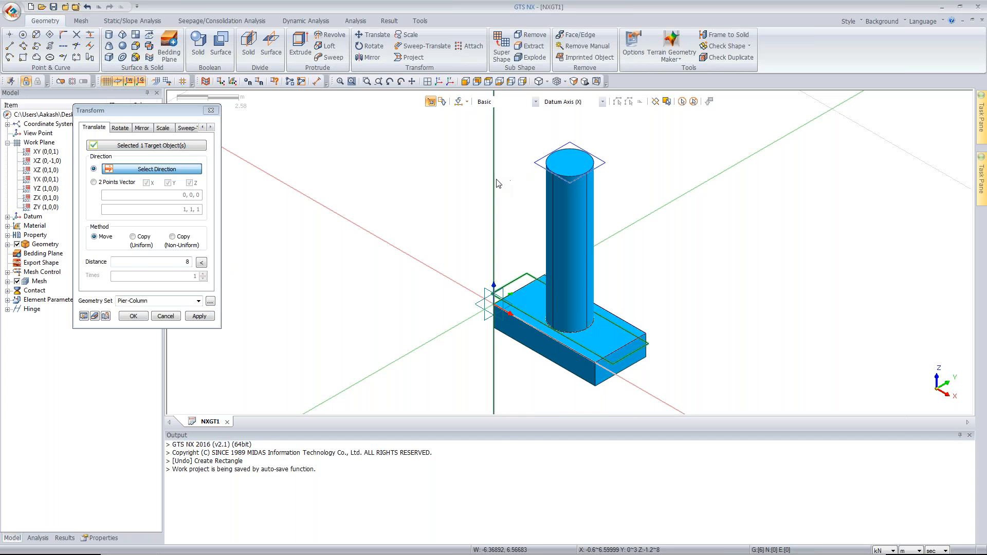
{"action": "left_click_drag", "start_coordinate": [164, 264], "coordinate": [197, 274]}
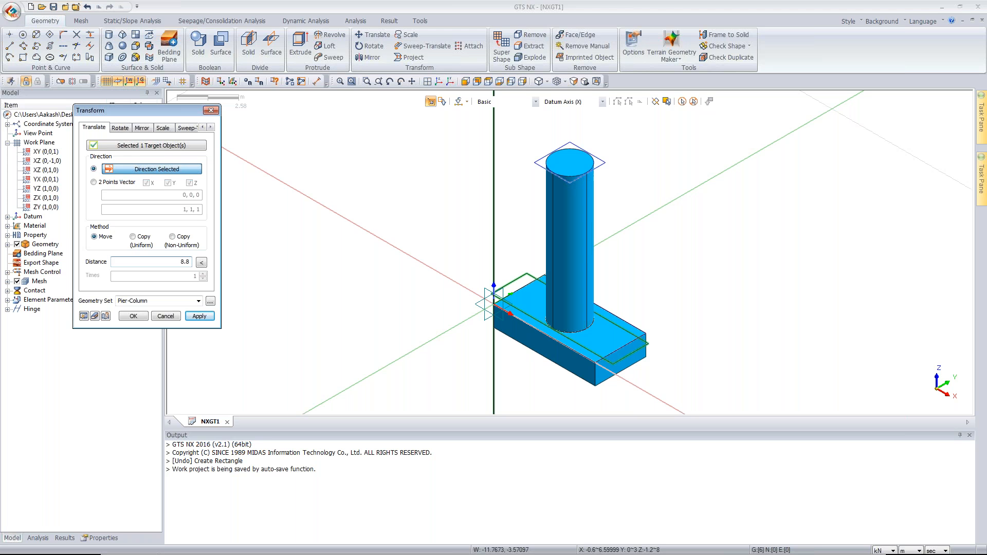
{"action": "left_click", "coordinate": [106, 315]}
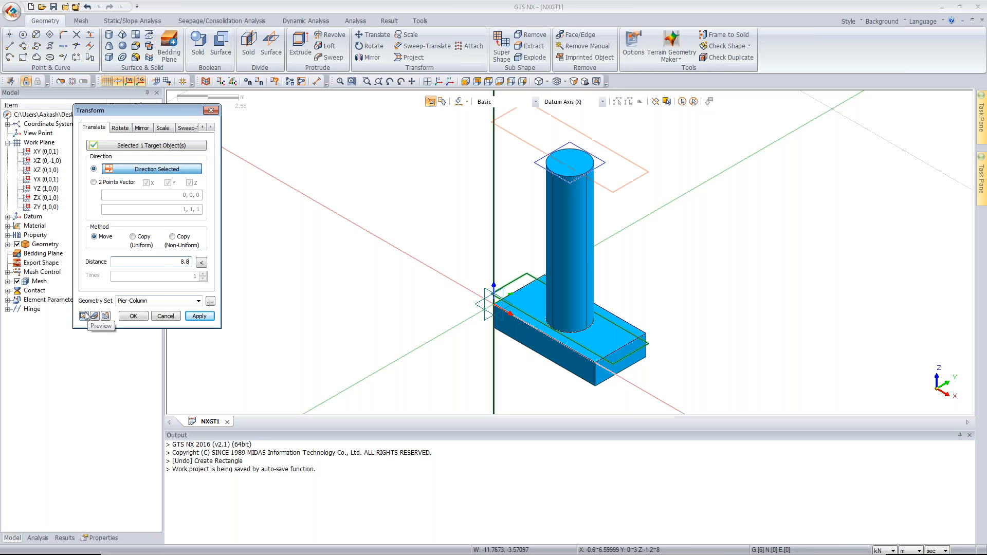
{"action": "middle_click_drag", "start_coordinate": [452, 378], "coordinate": [491, 381]}
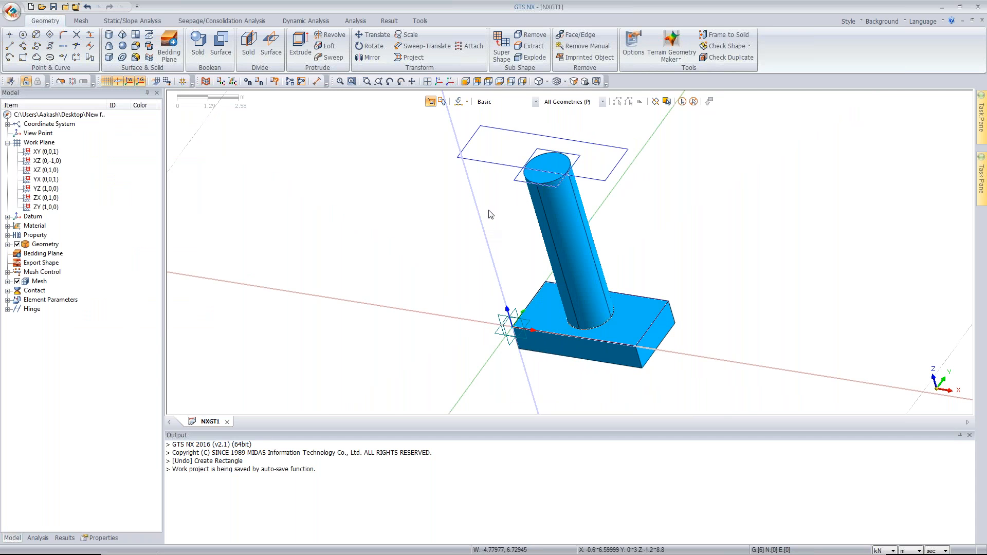
{"action": "left_click", "coordinate": [441, 84]}
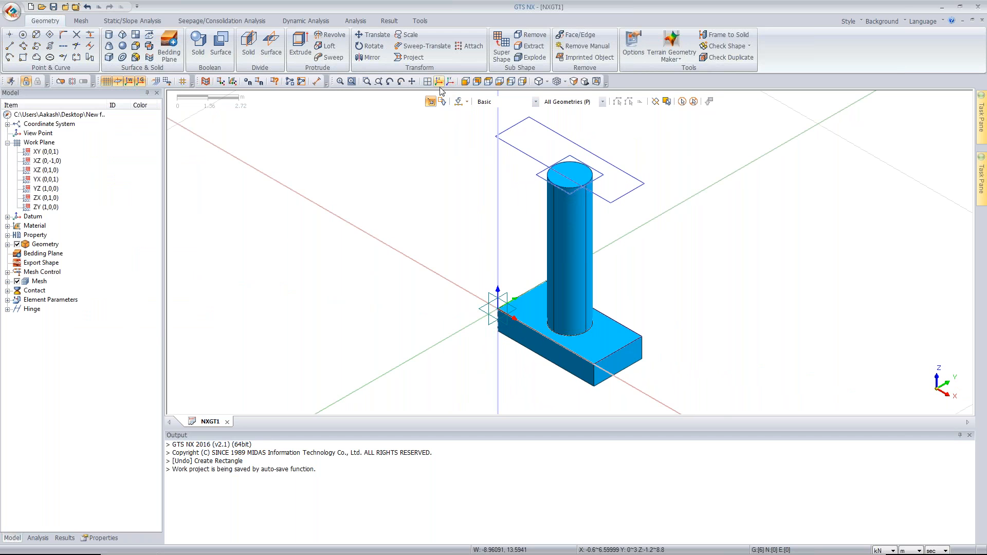
Draw 3D lines joining each corner of the square at the column top to the matching corner of the large rectangle above.
{"action": "left_click", "coordinate": [10, 46]}
{"action": "left_click_drag", "start_coordinate": [91, 105], "coordinate": [211, 112]}
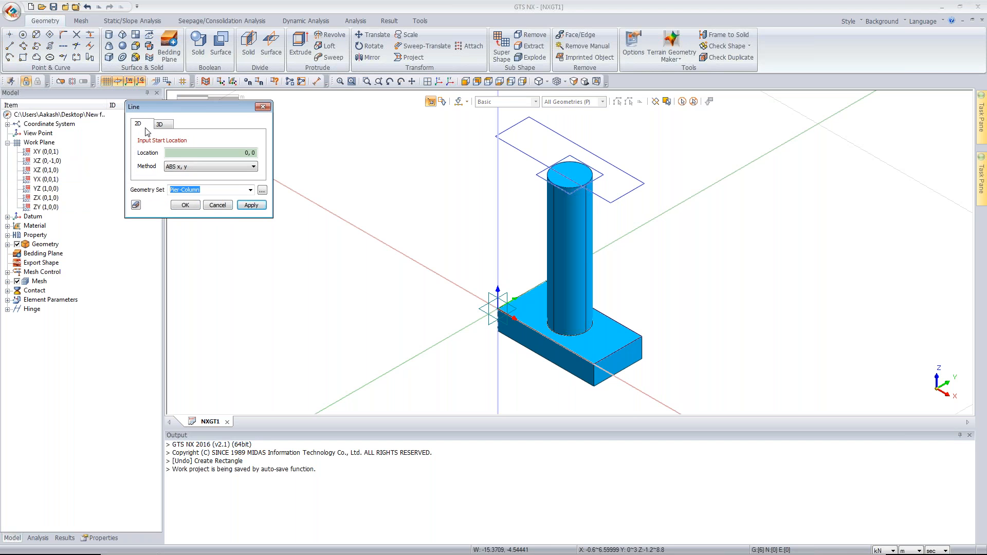
{"action": "left_click", "coordinate": [161, 124]}
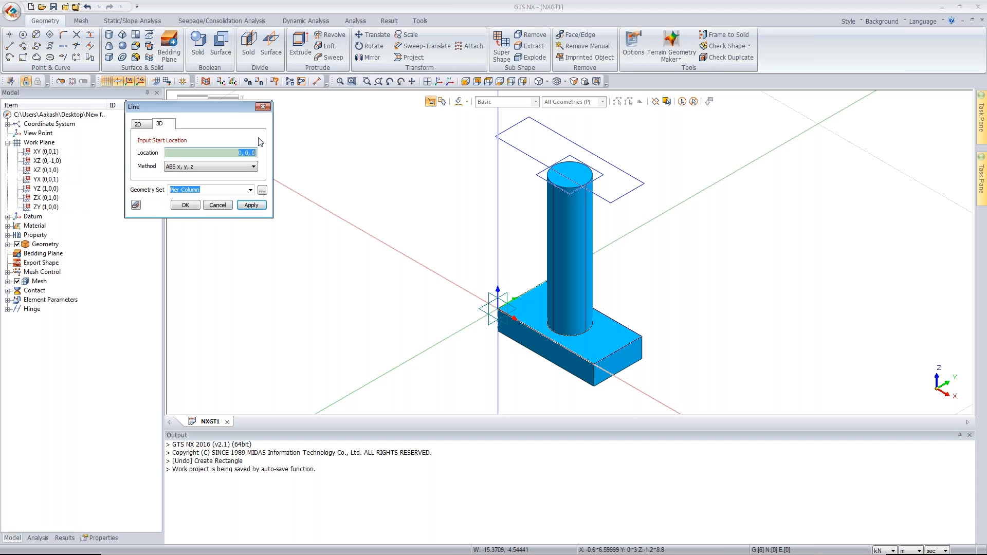
{"action": "left_click", "coordinate": [569, 197]}
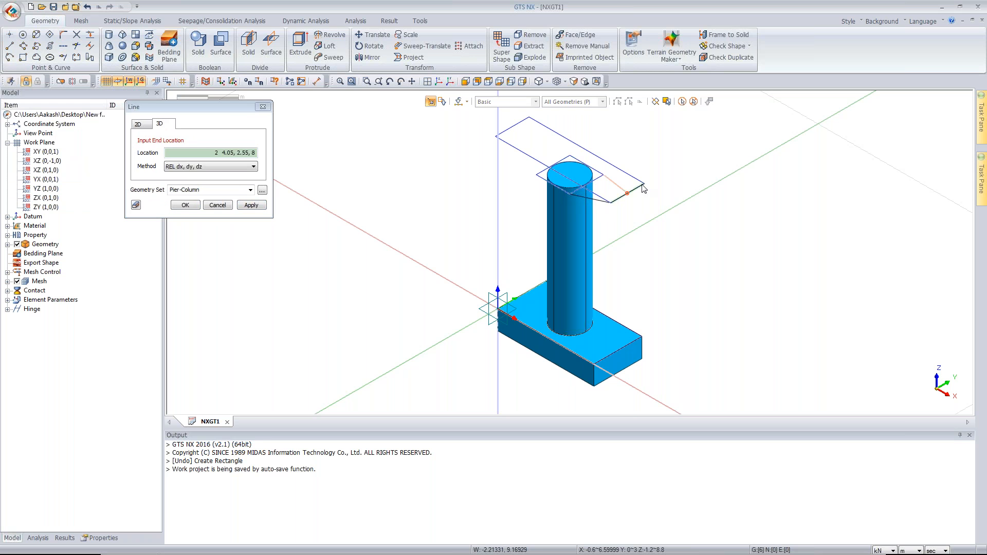
{"action": "left_click", "coordinate": [577, 157]}
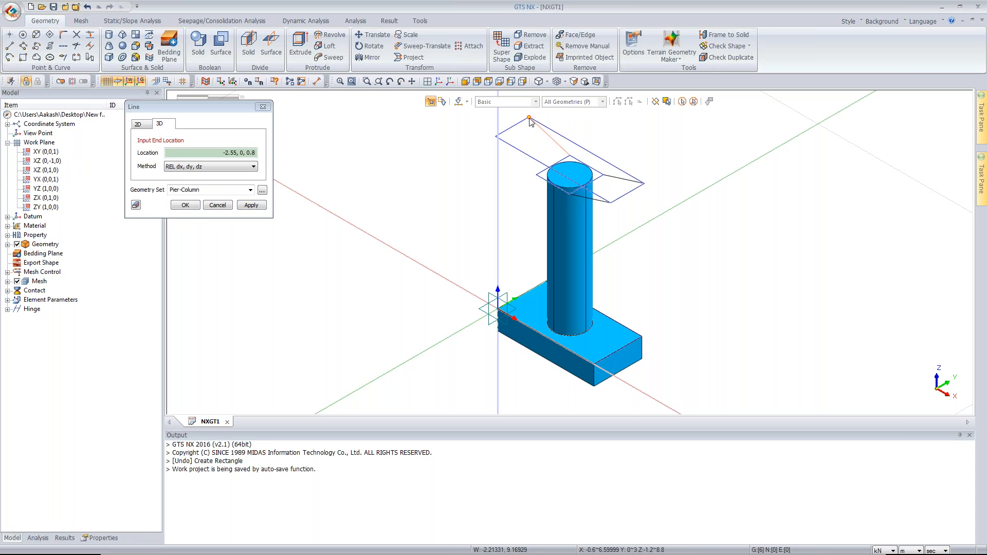
{"action": "left_click", "coordinate": [535, 177]}
{"action": "left_click", "coordinate": [263, 107]}
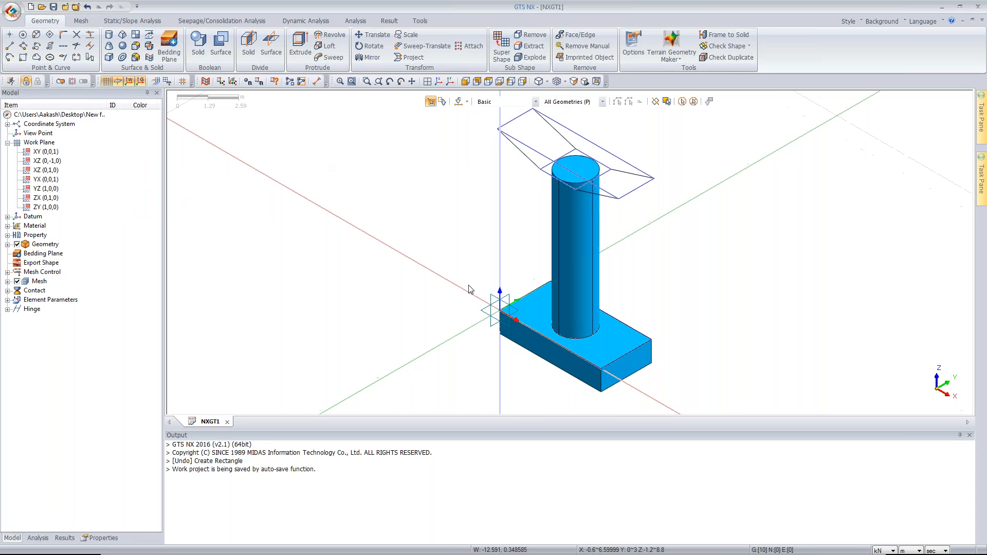
{"action": "middle_click_drag", "start_coordinate": [517, 279], "coordinate": [580, 241]}
{"action": "left_click", "coordinate": [438, 82]}
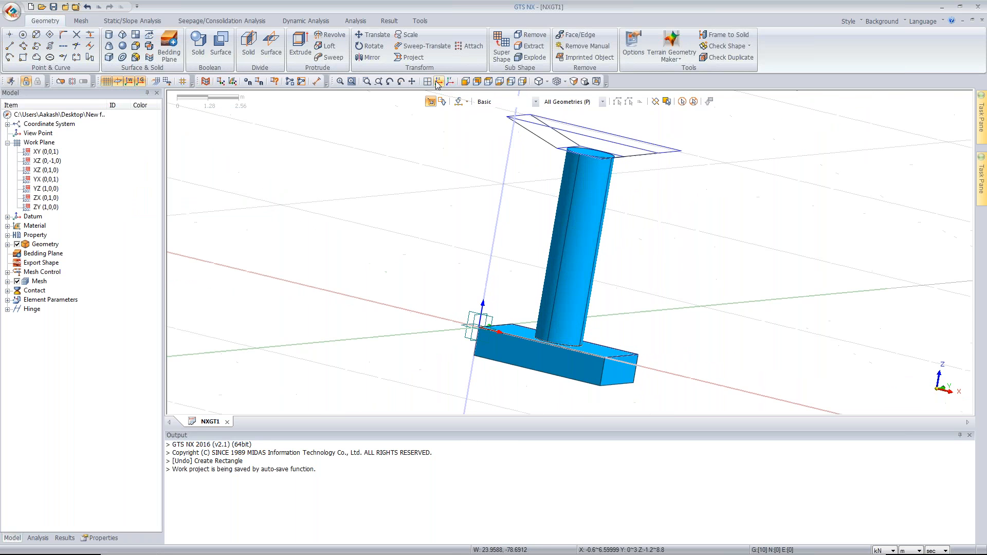
Make a face from the edges of the large upper rectangle in the Pier-Column geometry set.
{"action": "left_click", "coordinate": [135, 35]}
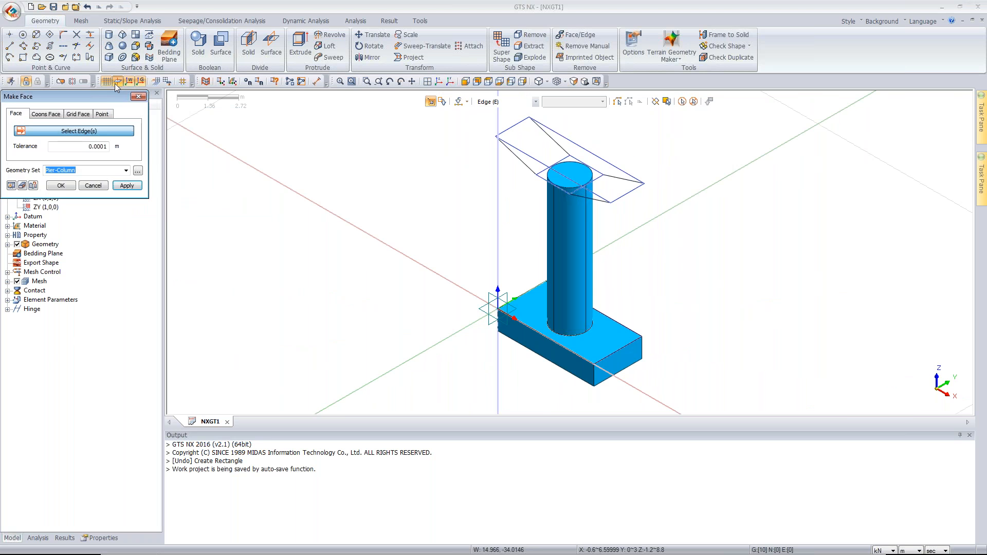
{"action": "left_click", "coordinate": [514, 126]}
{"action": "left_click", "coordinate": [520, 150]}
{"action": "left_click", "coordinate": [558, 134]}
{"action": "left_click", "coordinate": [624, 194]}
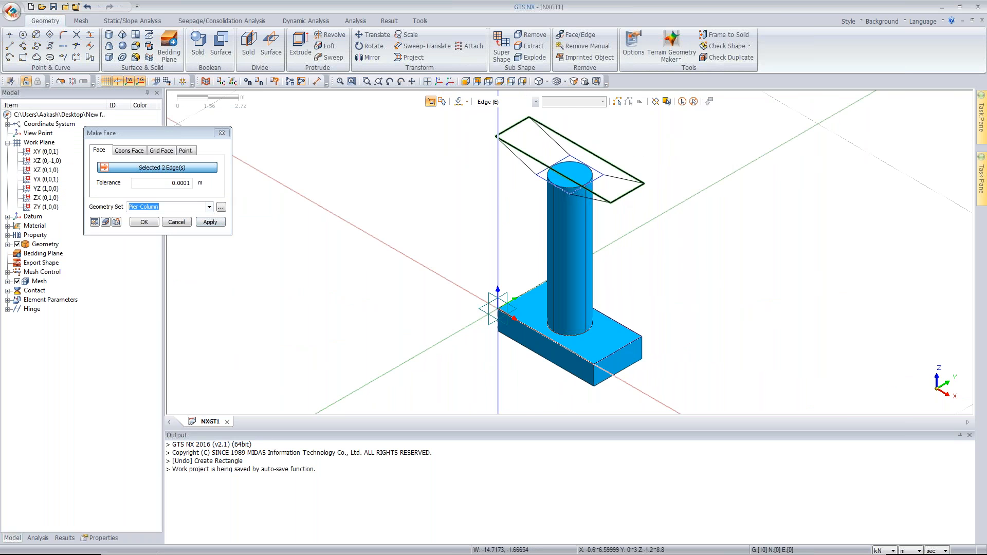
{"action": "left_click", "coordinate": [210, 222]}
Make faces for one long sloped side and one sloped end of the pier cap from their boundary edges.
{"action": "middle_click_drag", "start_coordinate": [660, 230], "coordinate": [630, 161]}
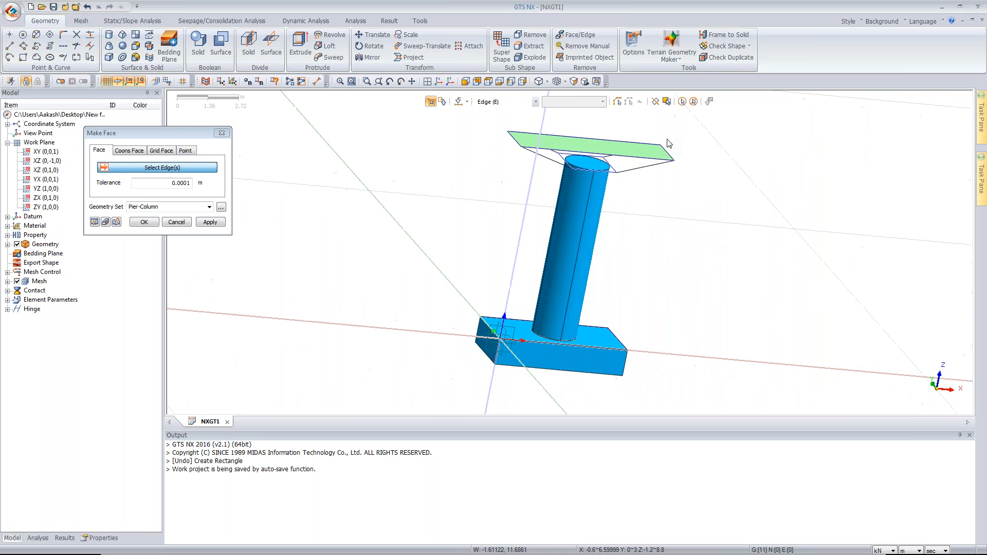
{"action": "left_click", "coordinate": [631, 160]}
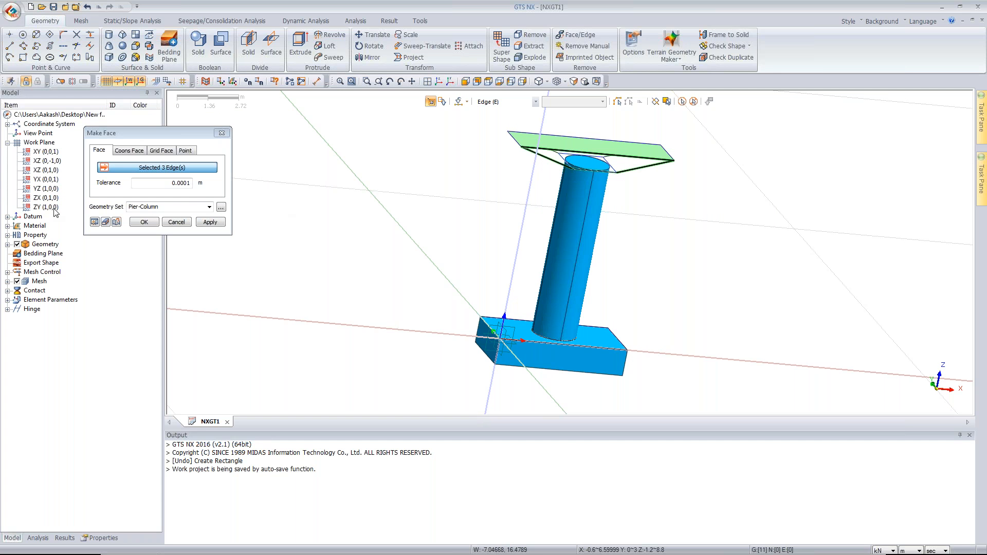
{"action": "left_click", "coordinate": [210, 221]}
{"action": "middle_click_drag", "start_coordinate": [560, 257], "coordinate": [570, 134]}
{"action": "left_click", "coordinate": [576, 123]}
{"action": "left_click", "coordinate": [552, 135]}
{"action": "left_click", "coordinate": [588, 140]}
{"action": "left_click", "coordinate": [588, 140]}
{"action": "left_click", "coordinate": [210, 223]}
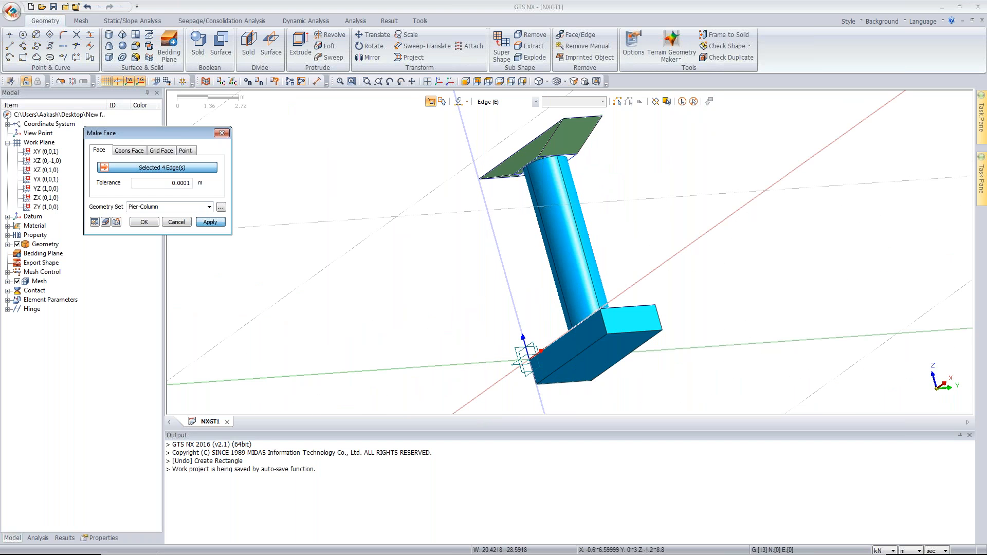
Make faces for the pier cap's bottom and its other sloped end from their boundary edges.
{"action": "left_click", "coordinate": [519, 176]}
{"action": "left_click", "coordinate": [519, 174]}
{"action": "left_click", "coordinate": [570, 160]}
{"action": "left_click", "coordinate": [567, 154]}
{"action": "left_click", "coordinate": [210, 222]}
{"action": "middle_click_drag", "start_coordinate": [535, 264], "coordinate": [474, 178], "text": "ctrl"}
{"action": "left_click", "coordinate": [474, 176]}
{"action": "left_click", "coordinate": [489, 151]}
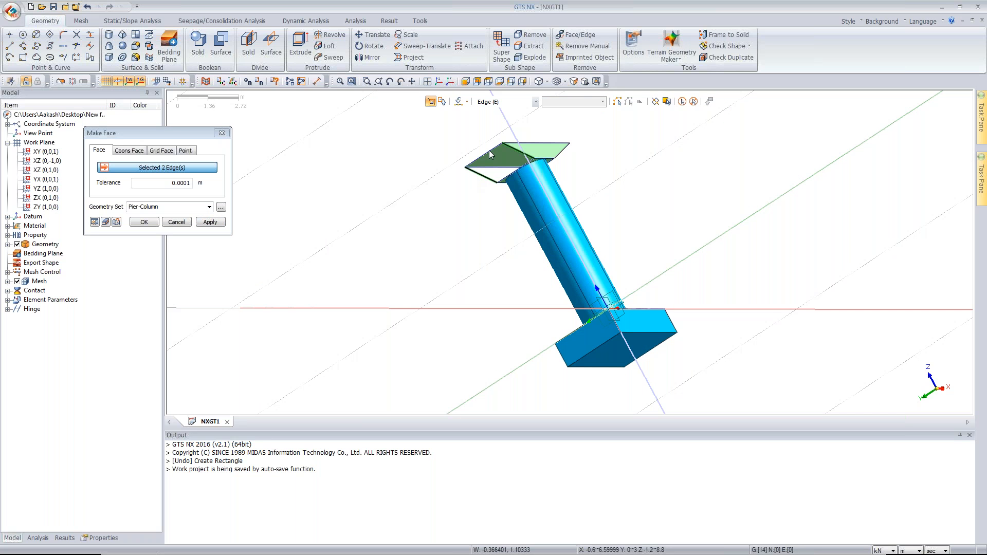
{"action": "left_click", "coordinate": [507, 173]}
{"action": "left_click", "coordinate": [209, 221]}
Close the pier cap with a face on the remaining long sloped side.
{"action": "middle_click_drag", "start_coordinate": [519, 241], "coordinate": [491, 260], "text": "ctrl"}
{"action": "left_click", "coordinate": [517, 148]}
{"action": "left_click", "coordinate": [527, 169]}
{"action": "left_click", "coordinate": [529, 166]}
{"action": "left_click", "coordinate": [565, 158]}
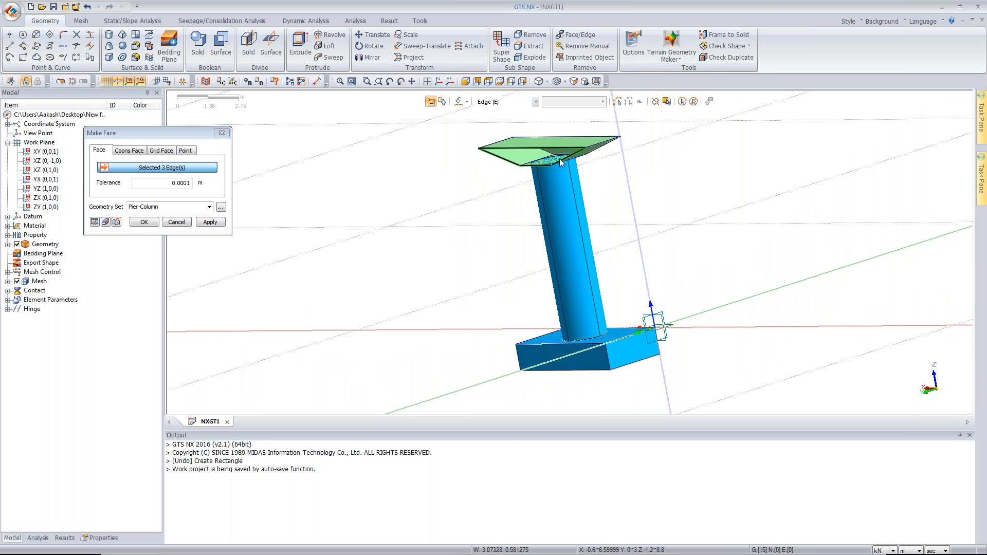
{"action": "left_click", "coordinate": [152, 222]}
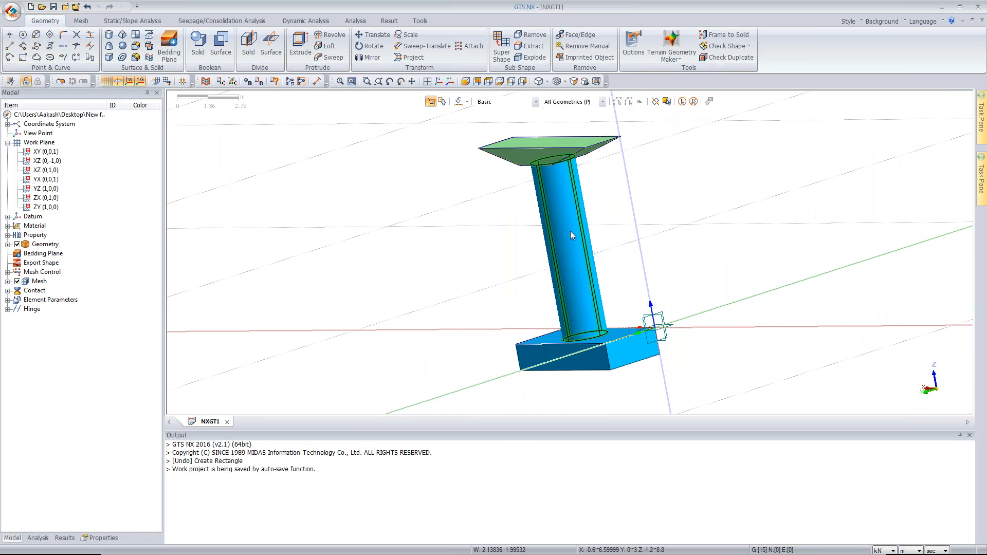
Sew the six pier cap surfaces into one solid, with Merge Faces, Delete Original and Make Solid enabled.
{"action": "left_click", "coordinate": [522, 81]}
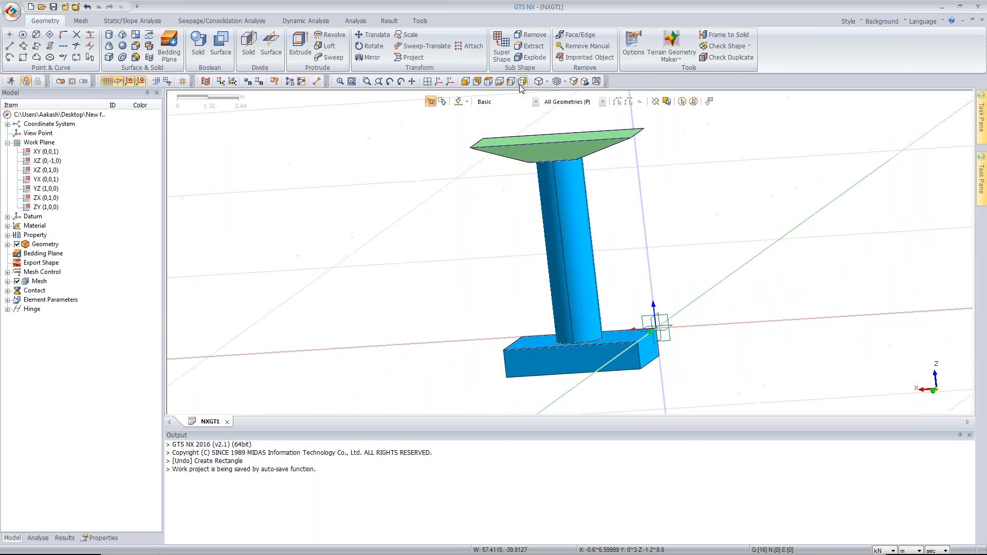
{"action": "left_click", "coordinate": [440, 81]}
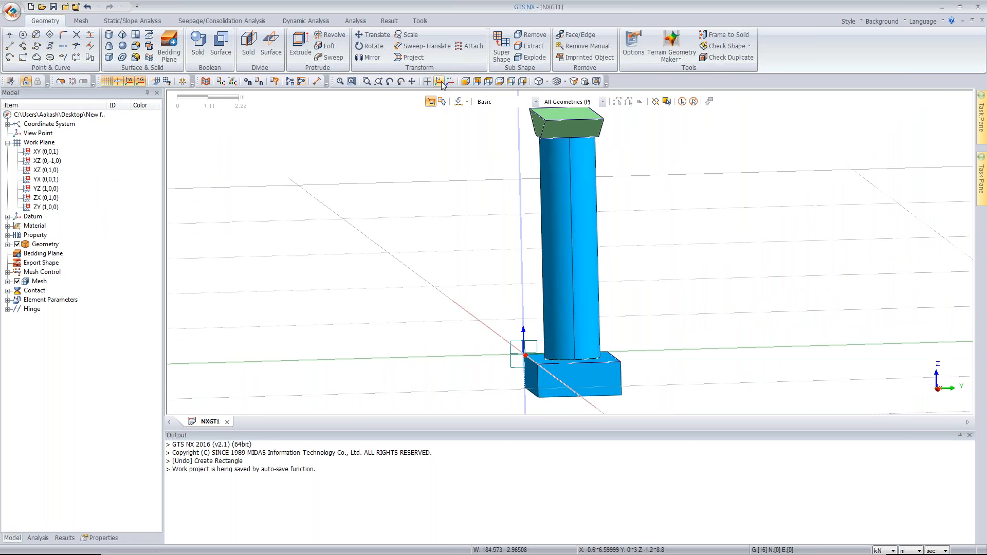
{"action": "left_click", "coordinate": [465, 81]}
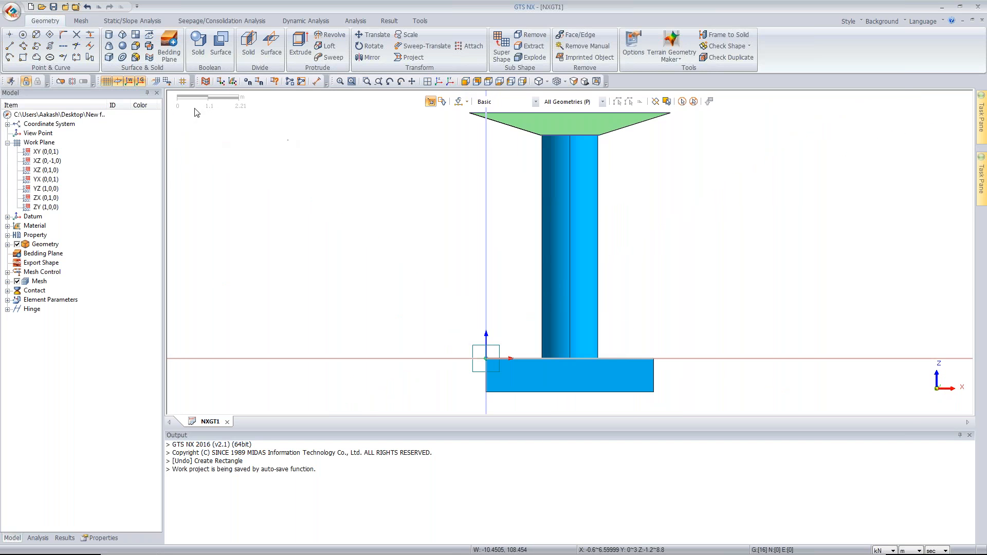
{"action": "left_click", "coordinate": [221, 53]}
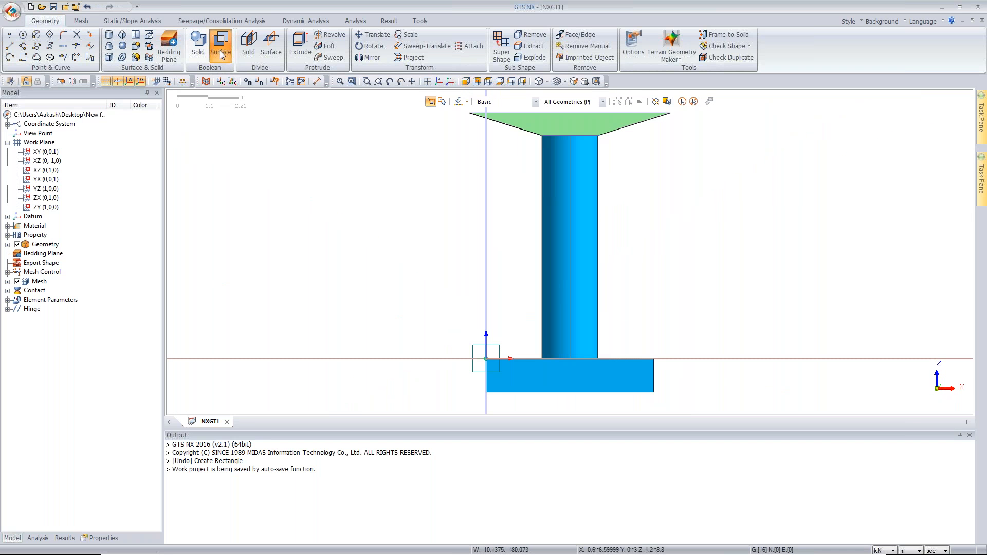
{"action": "left_click_drag", "start_coordinate": [103, 97], "coordinate": [193, 113]}
{"action": "left_click", "coordinate": [125, 128]}
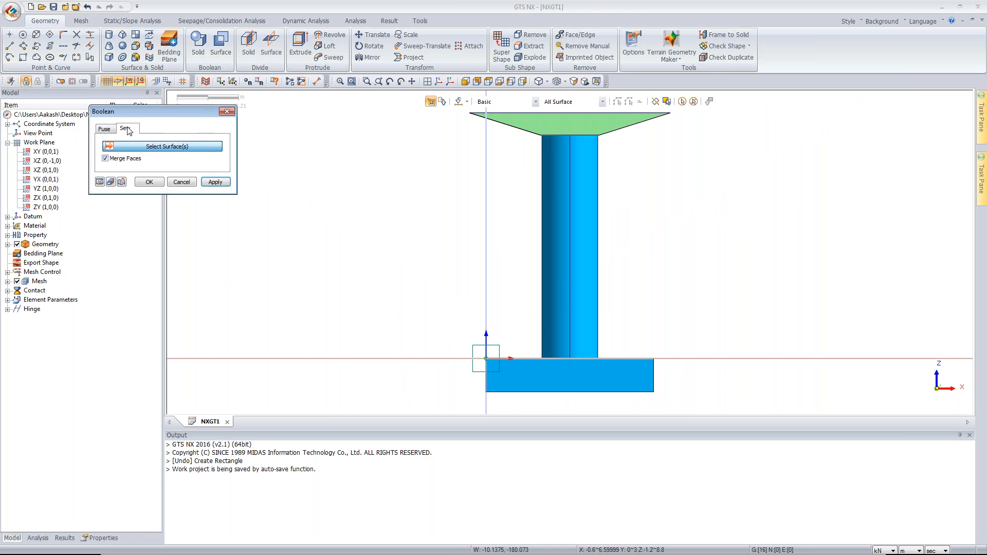
{"action": "left_click", "coordinate": [170, 176]}
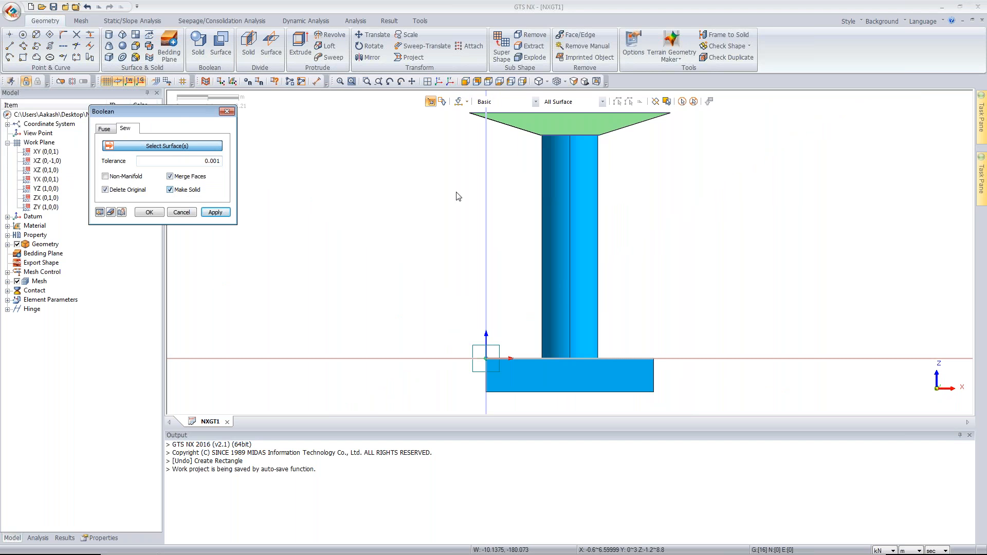
{"action": "left_click_drag", "start_coordinate": [352, 189], "coordinate": [812, 99]}
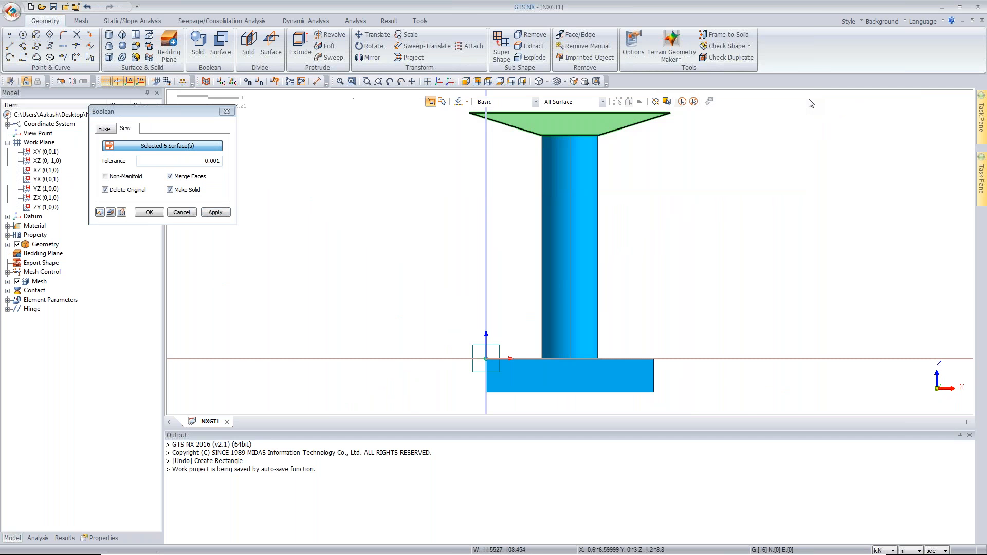
{"action": "left_click", "coordinate": [439, 82]}
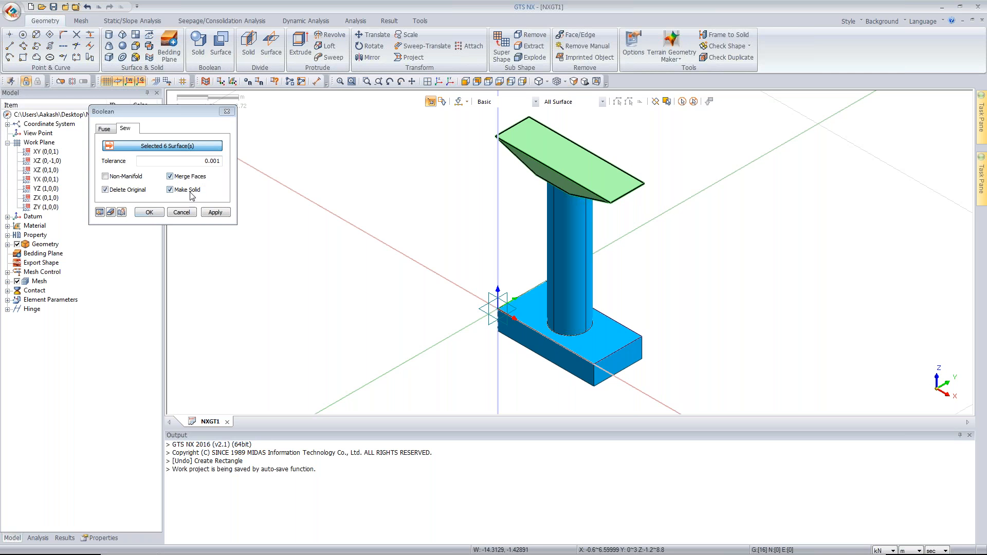
{"action": "left_click", "coordinate": [150, 213]}
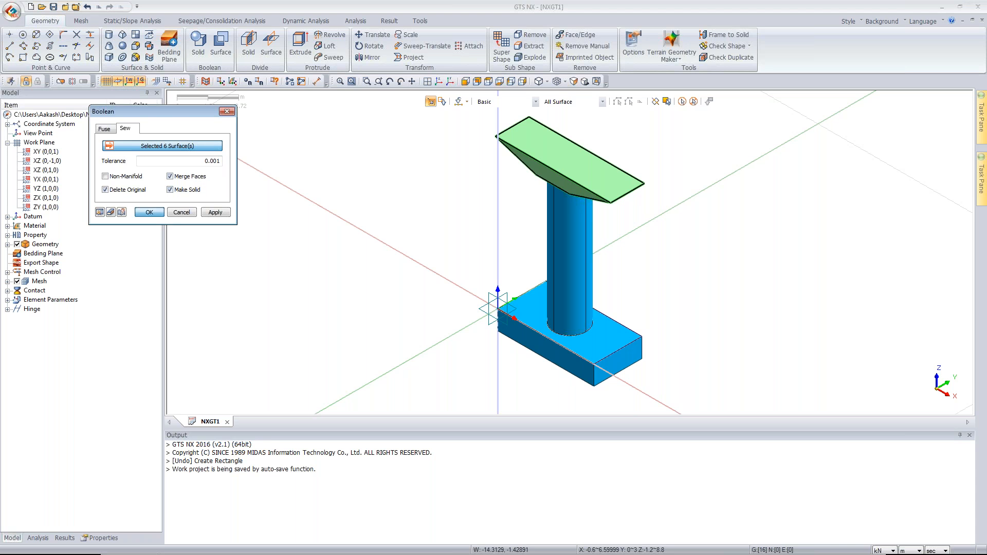
Examine the solids in the Pier-Raft and Pier-Column geometry sets by toggling the visibility of the column and cap.
{"action": "double_click", "coordinate": [22, 245]}
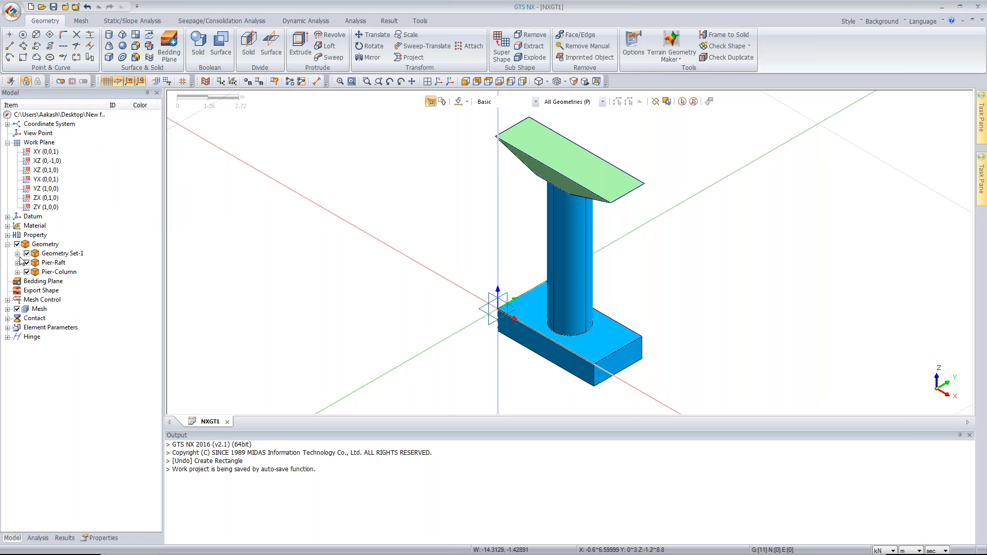
{"action": "left_click", "coordinate": [17, 263]}
{"action": "left_click", "coordinate": [17, 282]}
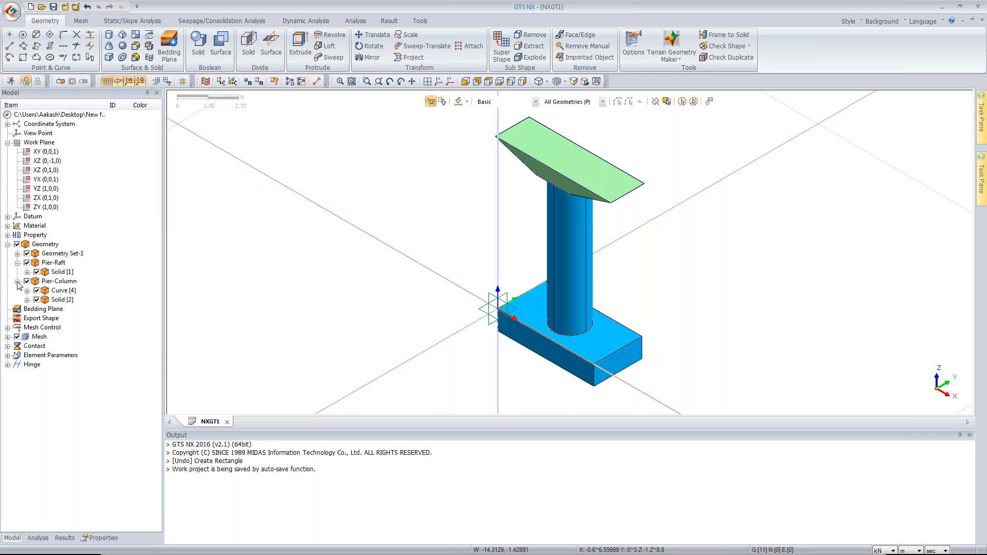
{"action": "left_click", "coordinate": [36, 300]}
{"action": "left_click", "coordinate": [36, 300]}
{"action": "left_click", "coordinate": [26, 299]}
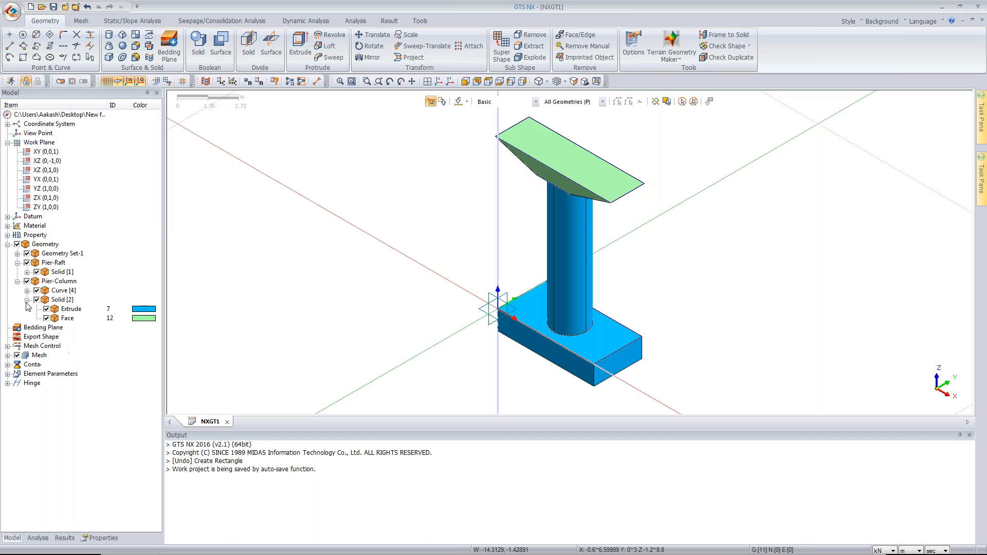
{"action": "left_click", "coordinate": [46, 308]}
{"action": "left_click", "coordinate": [47, 308]}
{"action": "left_click", "coordinate": [47, 318]}
{"action": "left_click", "coordinate": [47, 318]}
Extrude the pier cap's top face 1 m along the Z axis as a solid in the Pier-Column set.
{"action": "left_click", "coordinate": [308, 45]}
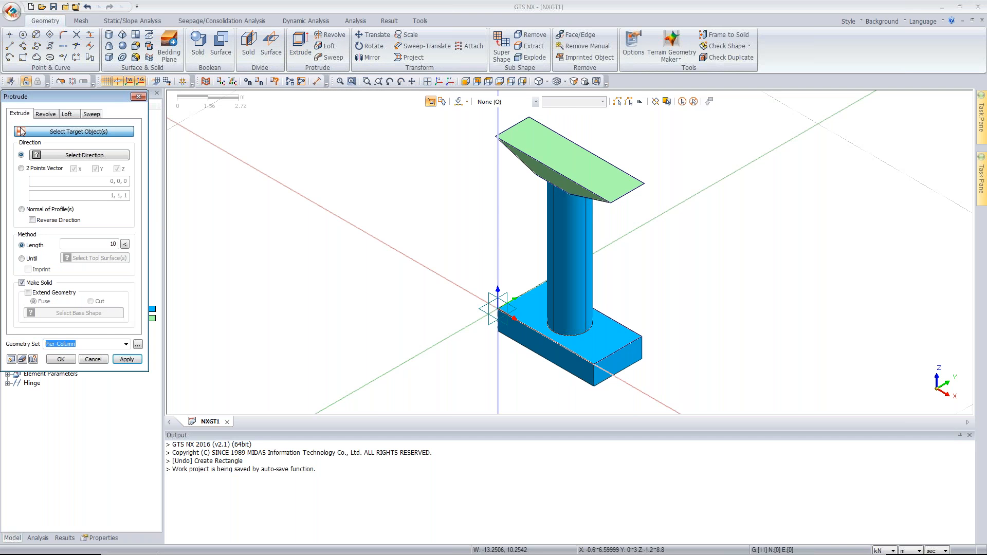
{"action": "left_click", "coordinate": [540, 135]}
{"action": "left_click", "coordinate": [497, 205]}
{"action": "double_click", "coordinate": [84, 248]}
{"action": "type", "text": "1"}
{"action": "left_click", "coordinate": [12, 360]}
{"action": "left_click", "coordinate": [55, 359]}
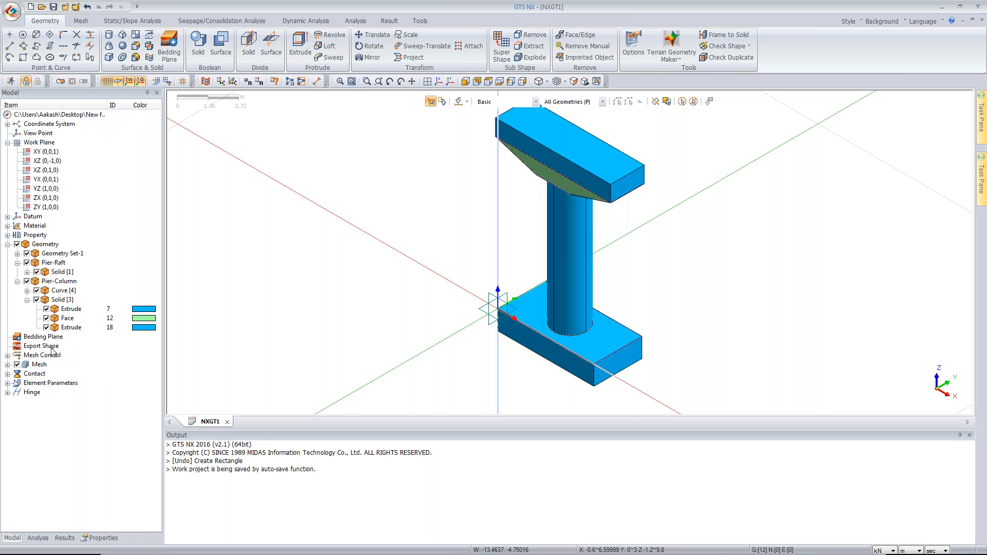
Fuse the extruded top block with the tapered pier cap, leaving Merge Faces off and Delete Tool on.
{"action": "left_click", "coordinate": [439, 81]}
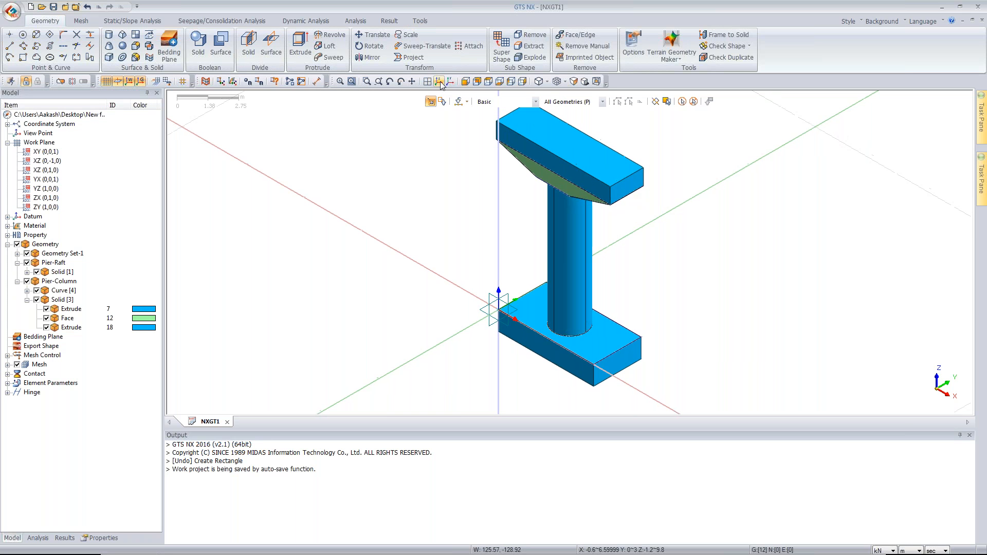
{"action": "left_click", "coordinate": [198, 43]}
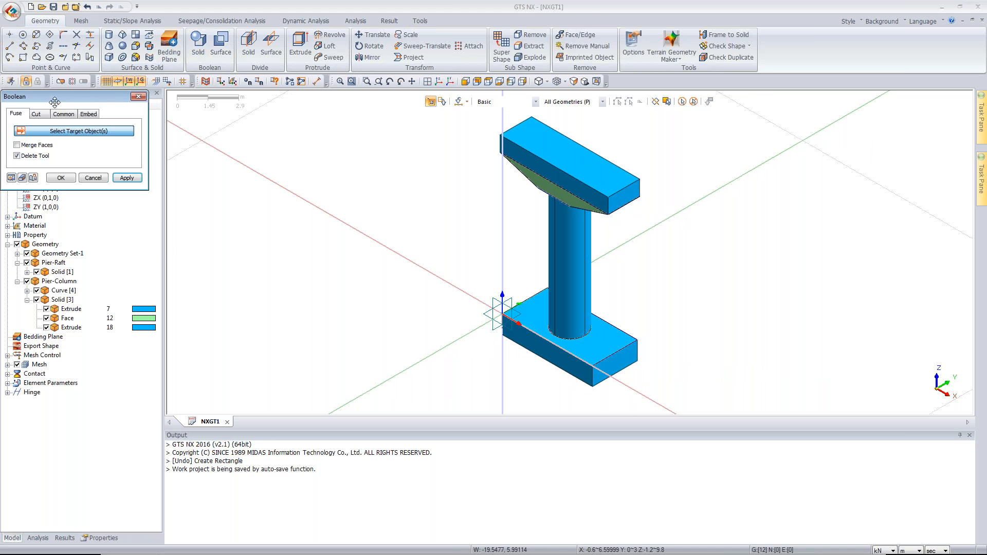
{"action": "left_click", "coordinate": [580, 176]}
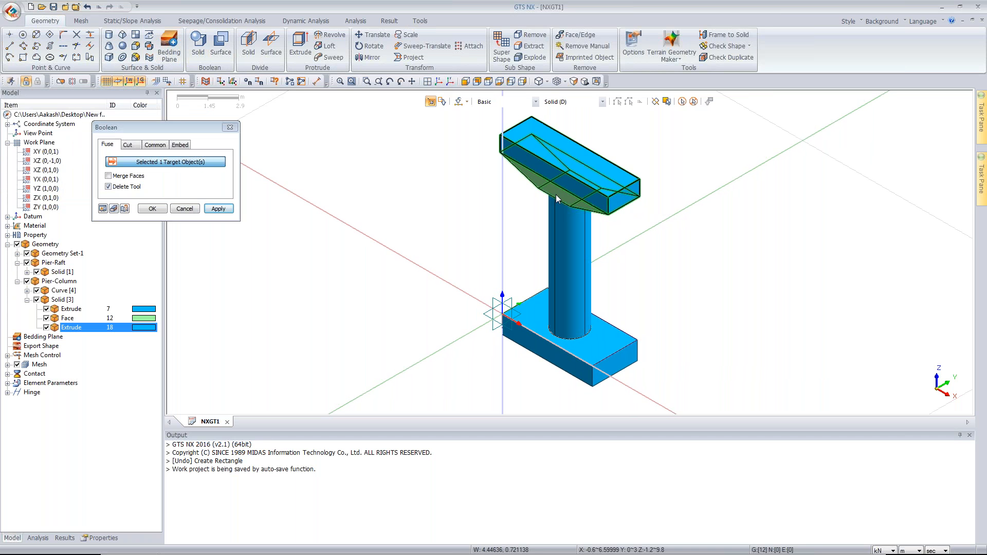
{"action": "left_click", "coordinate": [554, 196]}
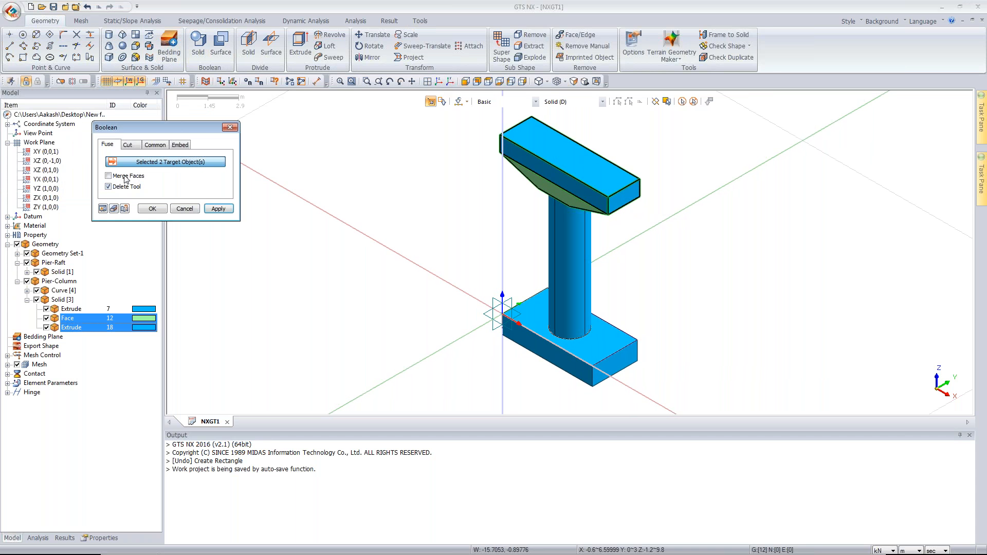
{"action": "left_click", "coordinate": [153, 208]}
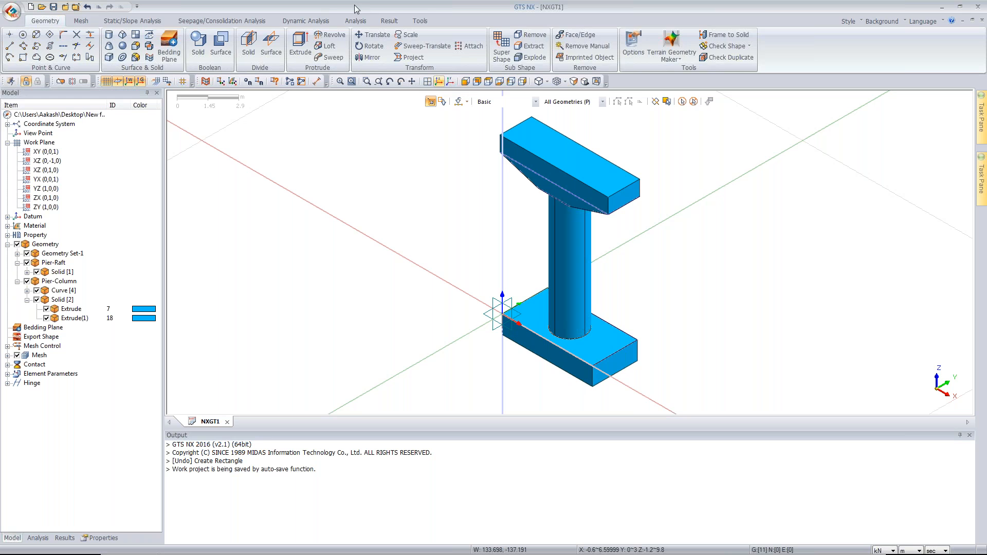
Assign random colors to all three solids: the raft, the column and the pier cap.
{"action": "left_click", "coordinate": [419, 21]}
{"action": "left_click", "coordinate": [15, 47]}
{"action": "left_click", "coordinate": [36, 184]}
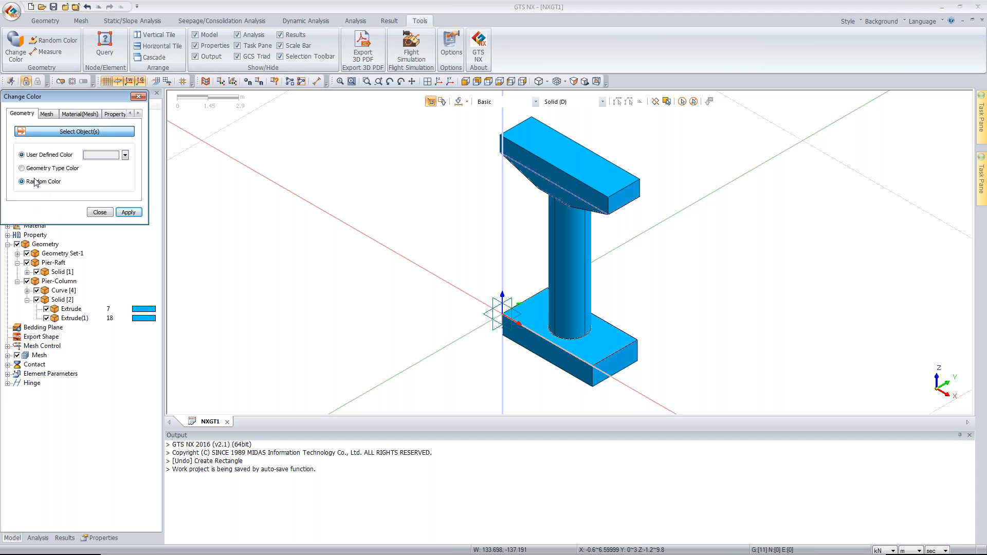
{"action": "left_click", "coordinate": [682, 104]}
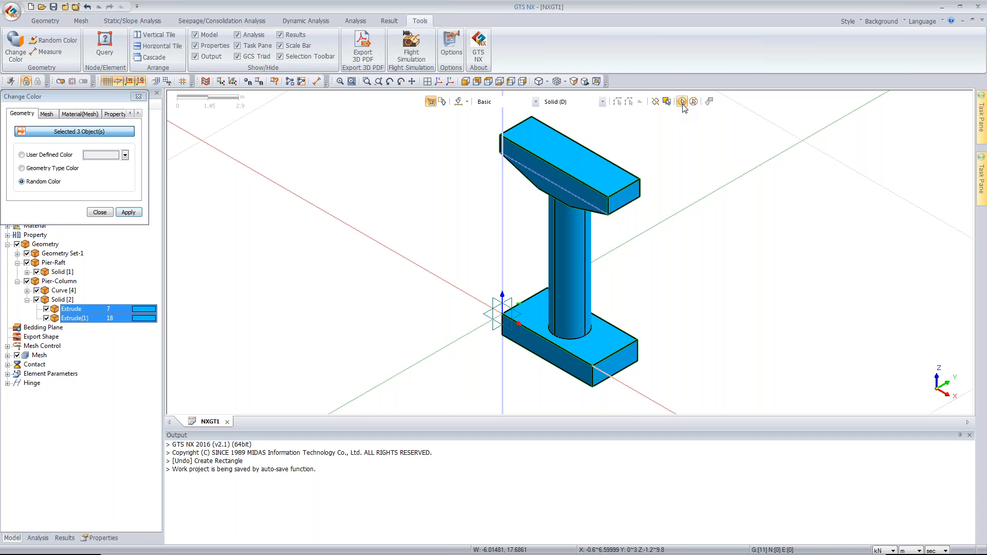
{"action": "left_click", "coordinate": [125, 212]}
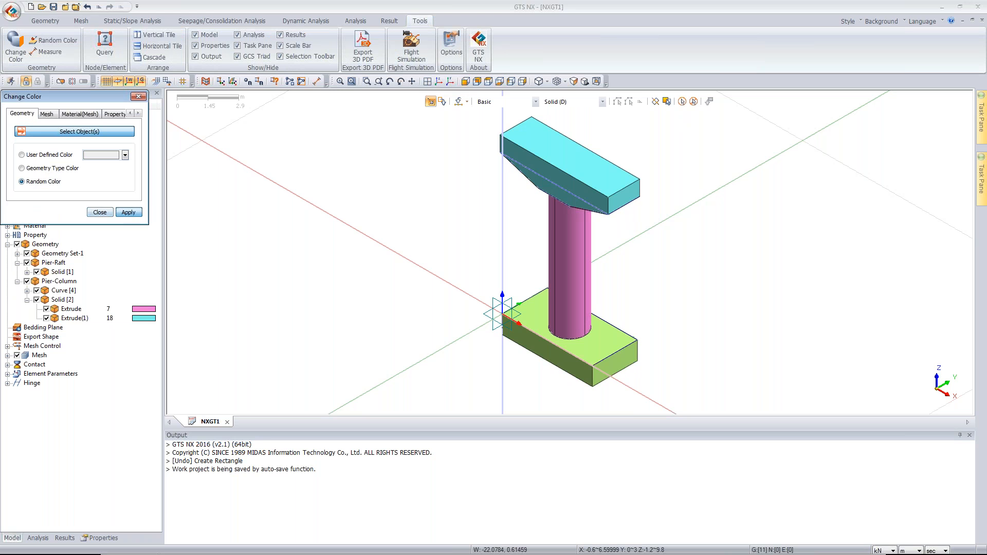
{"action": "left_click", "coordinate": [139, 96]}
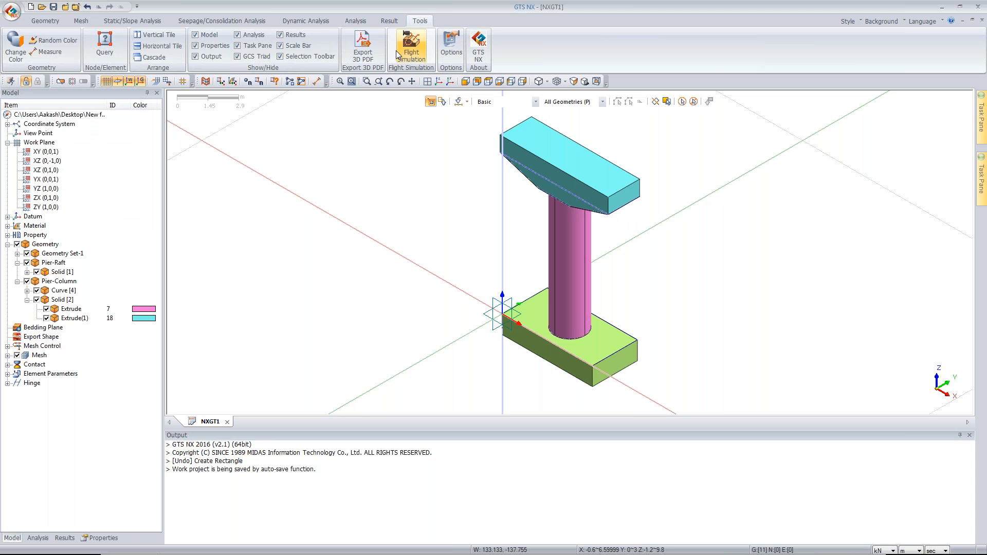
Draw a 3D pile line from 1, 0.75, -1.2 running 8 m straight down in the Pier-Column geometry set.
{"action": "left_click", "coordinate": [61, 21]}
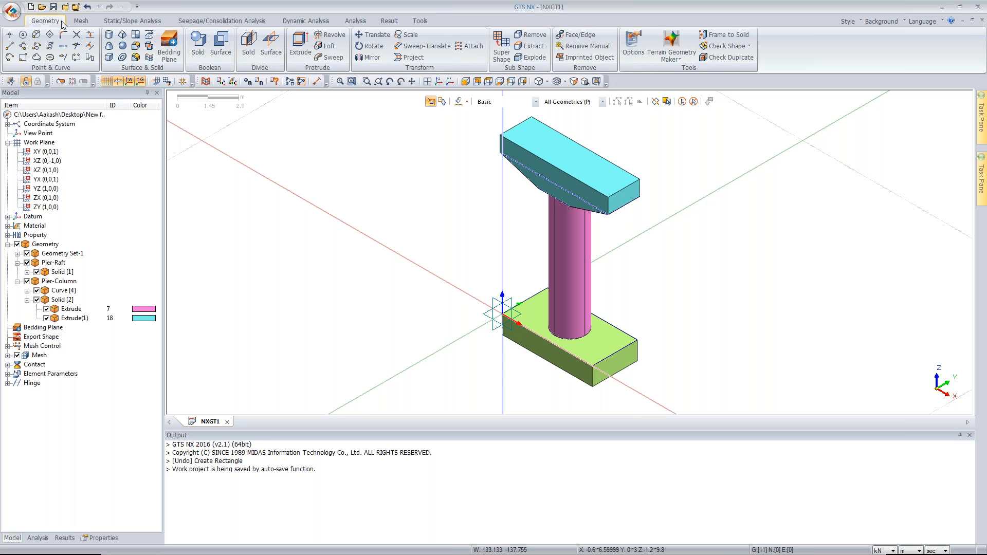
{"action": "left_click", "coordinate": [10, 46]}
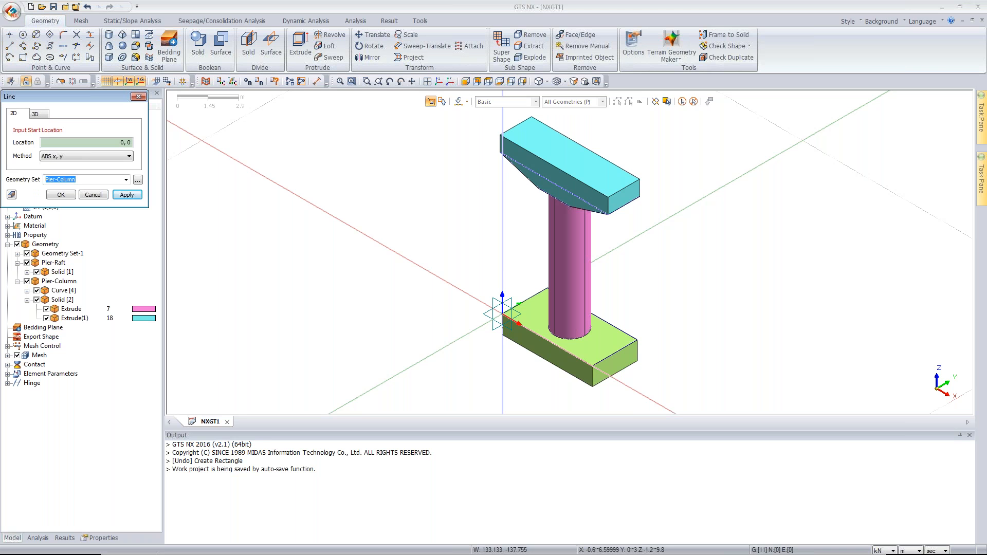
{"action": "left_click", "coordinate": [35, 114]}
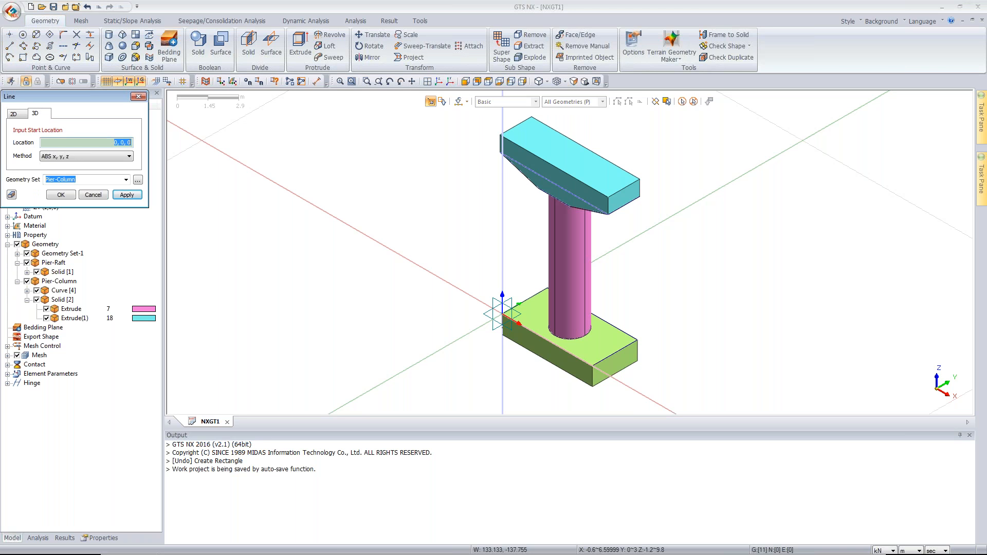
{"action": "left_click_drag", "start_coordinate": [58, 92], "coordinate": [200, 153]}
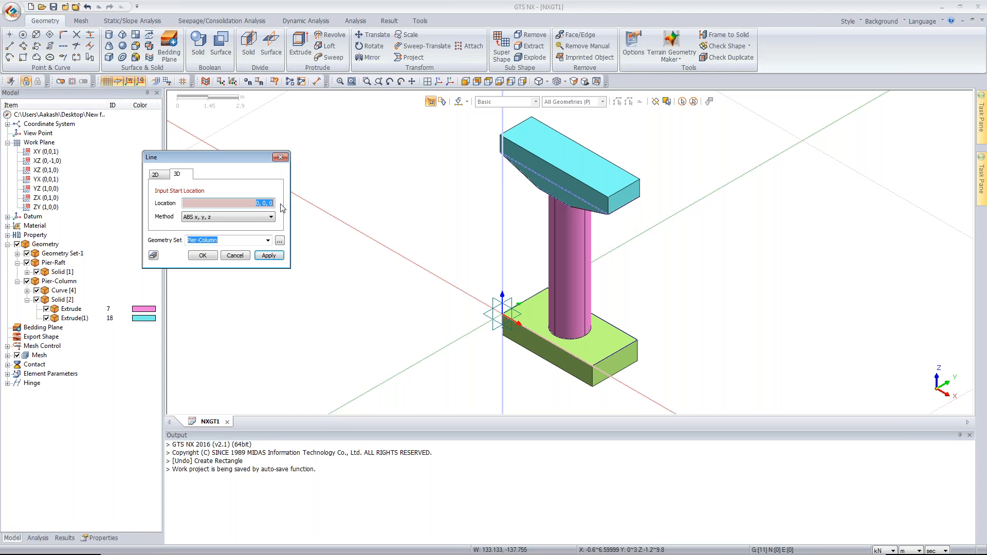
{"action": "type", "text": "1,0,"}
{"action": "type", "text": "75"}
{"action": "type", "text": ",0"}
{"action": "key", "text": "BackSpace"}
{"action": "type", "text": "-1.2"}
{"action": "key", "text": "Return"}
{"action": "type", "text": ",-8"}
{"action": "key", "text": "Return"}
{"action": "left_click", "coordinate": [280, 157]}
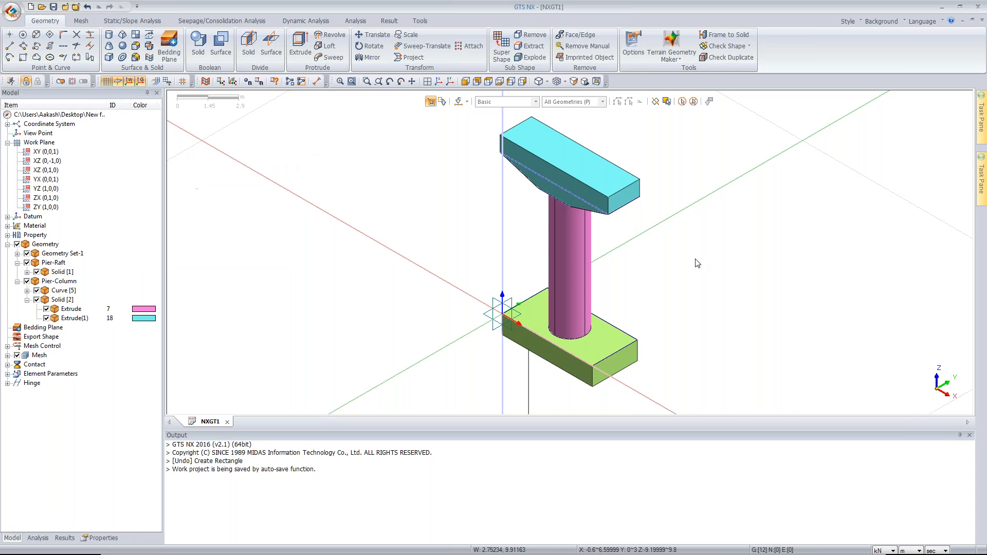
Copy the pile line uniformly along the X axis, 2 times at 2 m spacing, into a geometry set named Piles.
{"action": "mouse_move", "coordinate": [638, 235]}
{"action": "middle_mouse_down"}
{"action": "mouse_move", "coordinate": [639, 180]}
{"action": "mouse_move", "coordinate": [620, 232]}
{"action": "middle_mouse_up"}
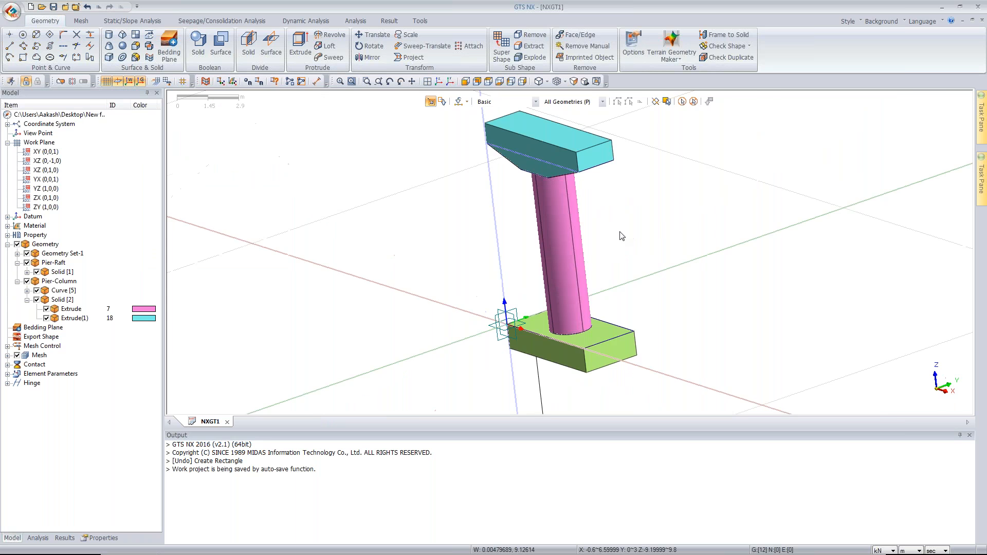
{"action": "scroll", "coordinate": [622, 236], "scroll_direction": "down", "scroll_amount": 3}
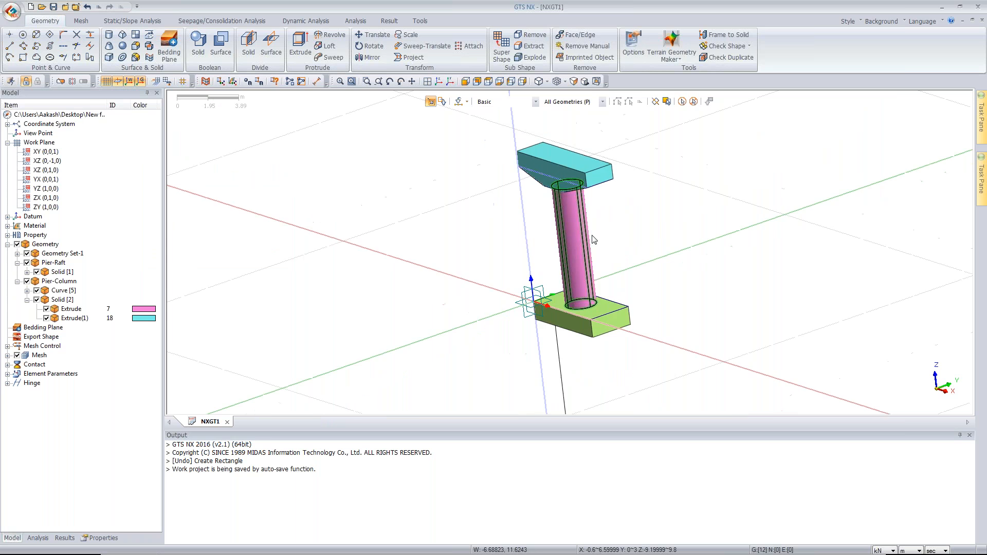
{"action": "left_click", "coordinate": [374, 35]}
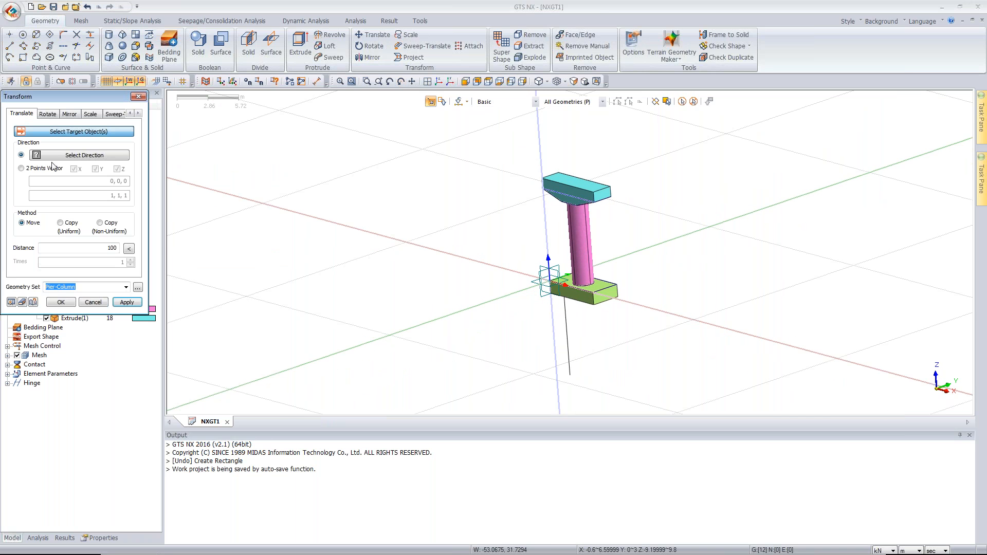
{"action": "left_click", "coordinate": [80, 156]}
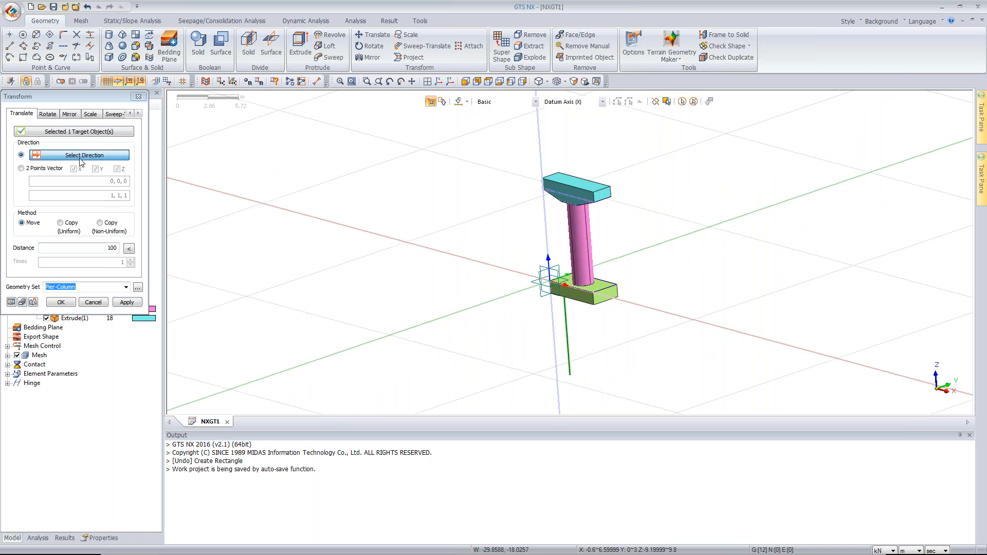
{"action": "left_click", "coordinate": [396, 240]}
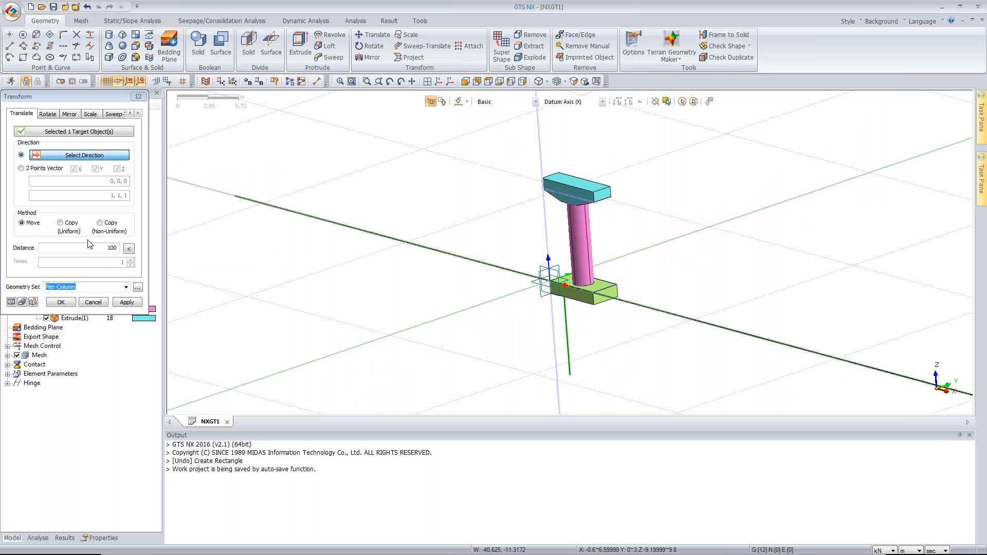
{"action": "left_click", "coordinate": [60, 222]}
{"action": "double_click", "coordinate": [95, 251]}
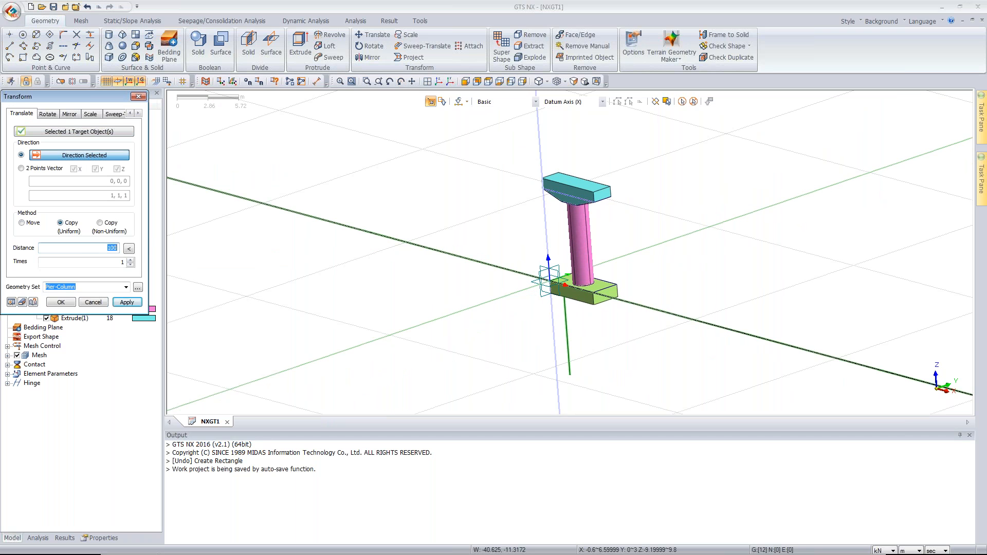
{"action": "type", "text": "2"}
{"action": "key", "text": "Tab"}
{"action": "type", "text": "2"}
{"action": "left_click", "coordinate": [11, 302]}
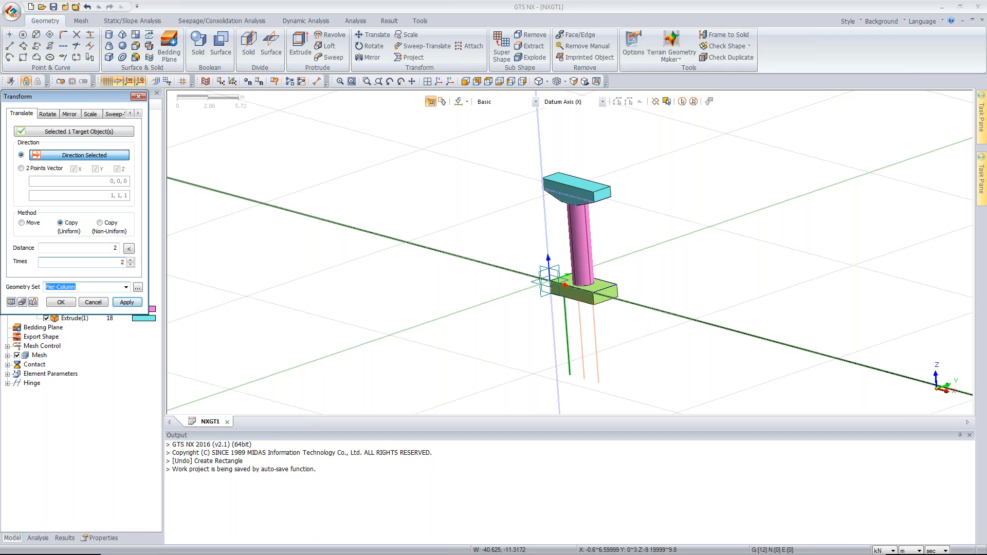
{"action": "type", "text": "Piles"}
{"action": "left_click", "coordinate": [126, 302]}
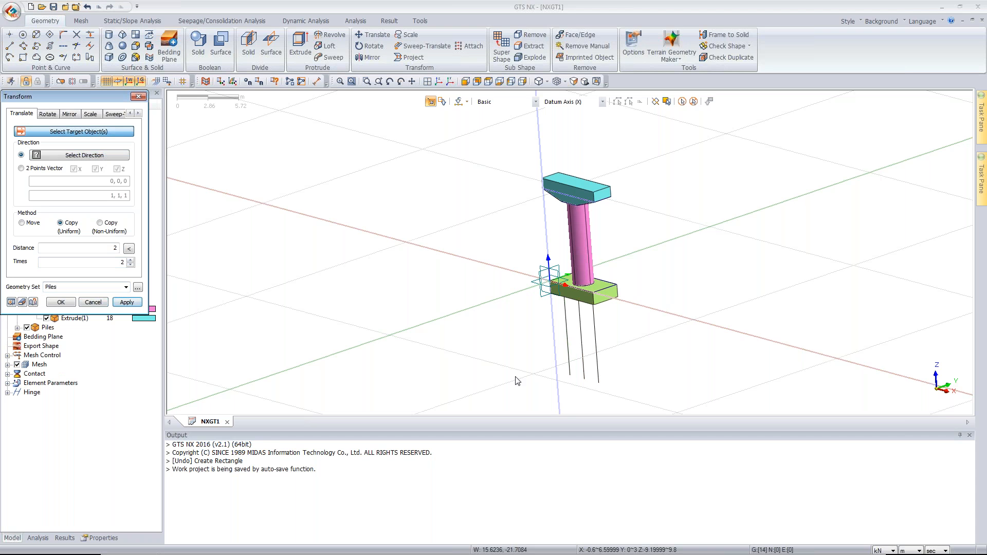
Copy the three pile lines once along the Y axis at a distance of 1.5 m into the Piles set.
{"action": "left_click", "coordinate": [581, 335]}
{"action": "left_click", "coordinate": [595, 343]}
{"action": "left_click", "coordinate": [108, 156]}
{"action": "left_click", "coordinate": [275, 384]}
{"action": "left_click", "coordinate": [94, 250]}
{"action": "double_click", "coordinate": [94, 249]}
{"action": "type", "text": "1.75"}
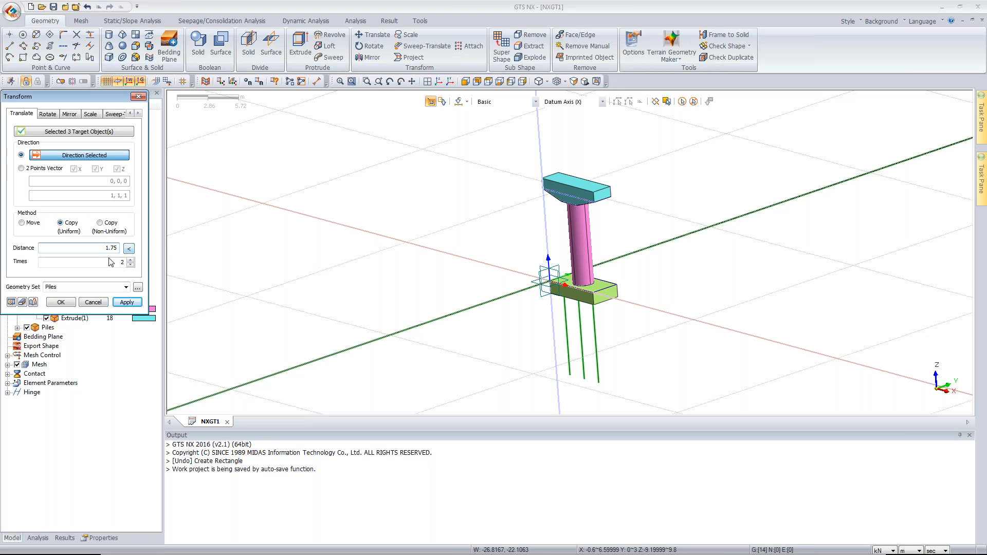
{"action": "left_click", "coordinate": [97, 248]}
{"action": "double_click", "coordinate": [96, 248]}
{"action": "type", "text": "0.75"}
{"action": "double_click", "coordinate": [103, 248]}
{"action": "type", "text": "1.5"}
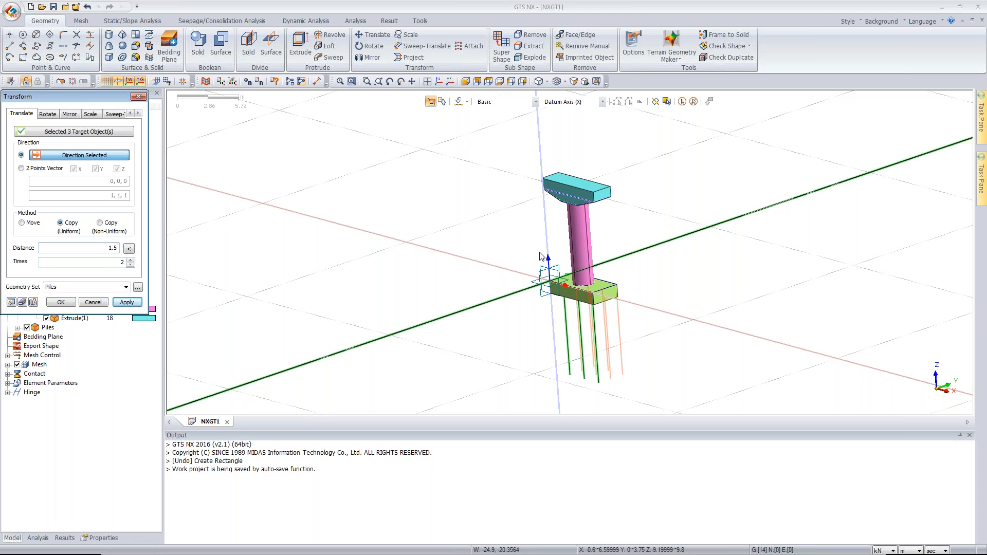
{"action": "left_click", "coordinate": [130, 264]}
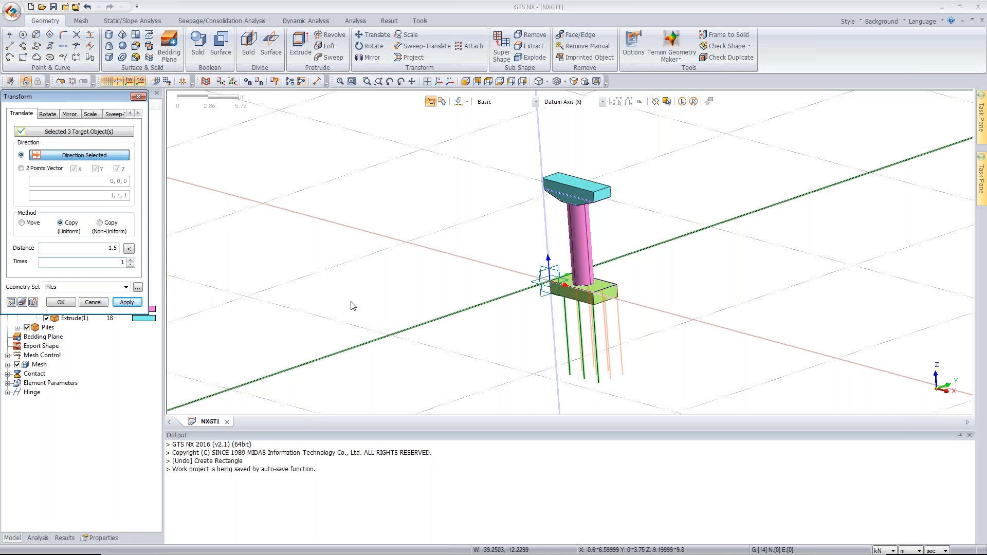
{"action": "middle_click_drag", "start_coordinate": [350, 302], "coordinate": [376, 303]}
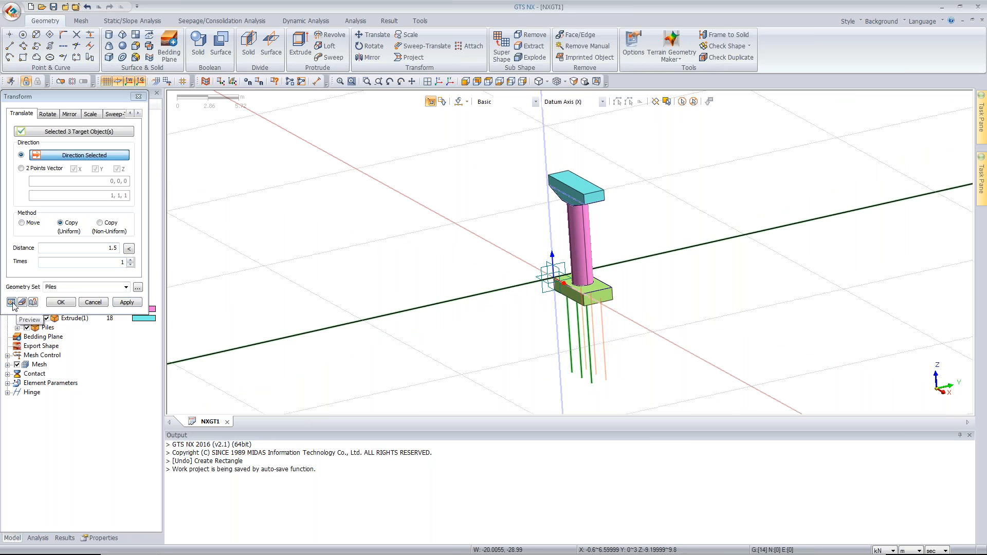
{"action": "middle_click_drag", "start_coordinate": [352, 300], "coordinate": [622, 227]}
{"action": "middle_click_drag", "start_coordinate": [559, 225], "coordinate": [619, 224]}
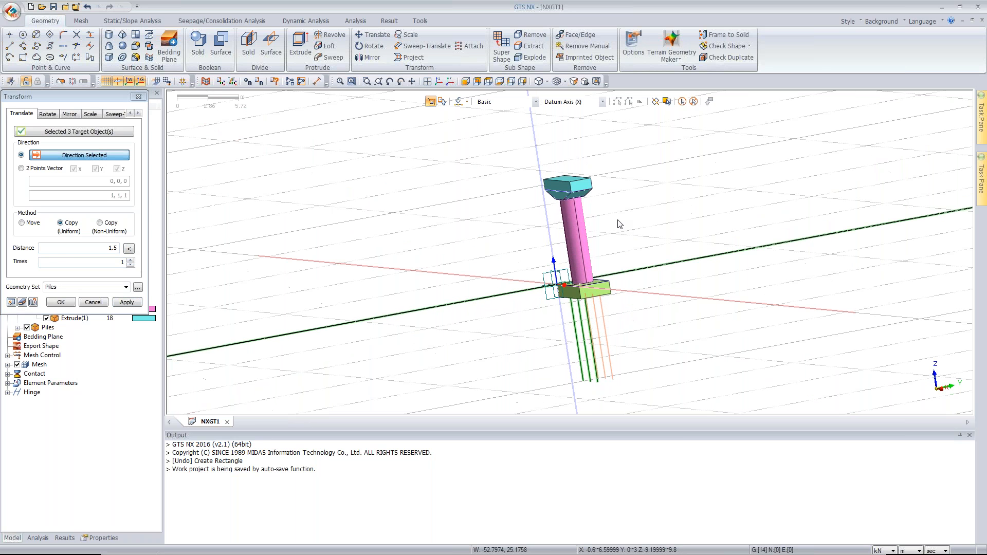
{"action": "left_click", "coordinate": [61, 302]}
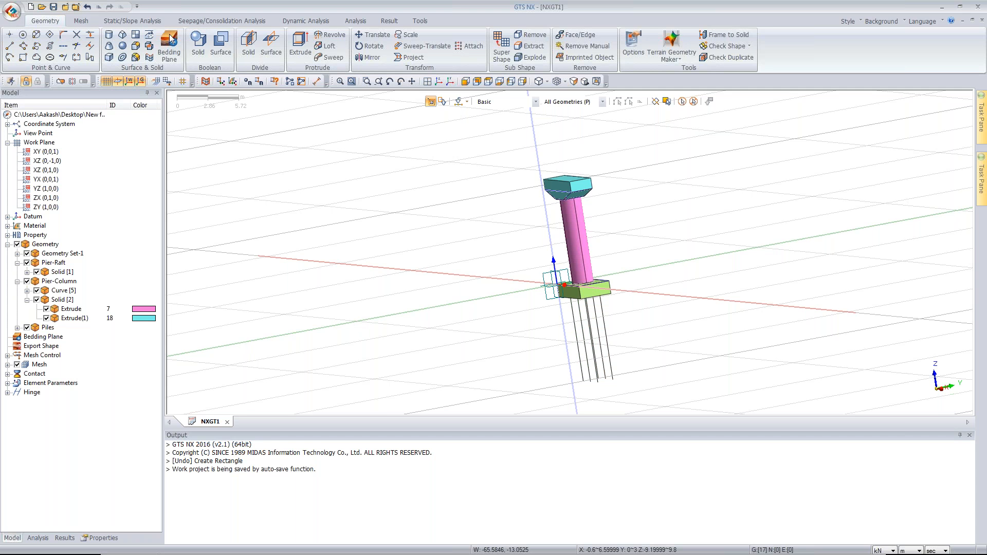
Set up a curve imprint with the raft's bottom face as the target.
{"action": "left_click", "coordinate": [149, 36]}
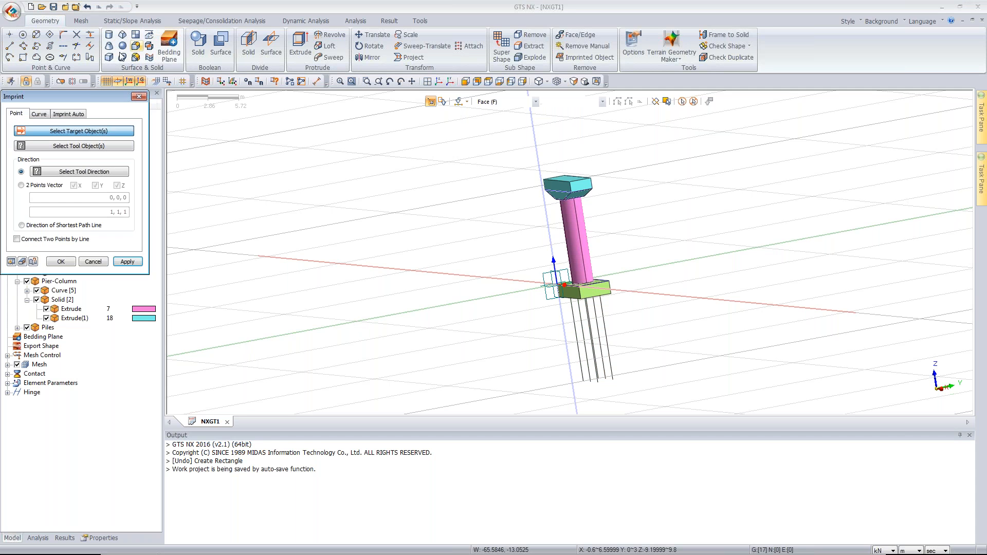
{"action": "left_click_drag", "start_coordinate": [57, 97], "coordinate": [181, 122]}
{"action": "left_click", "coordinate": [174, 128]}
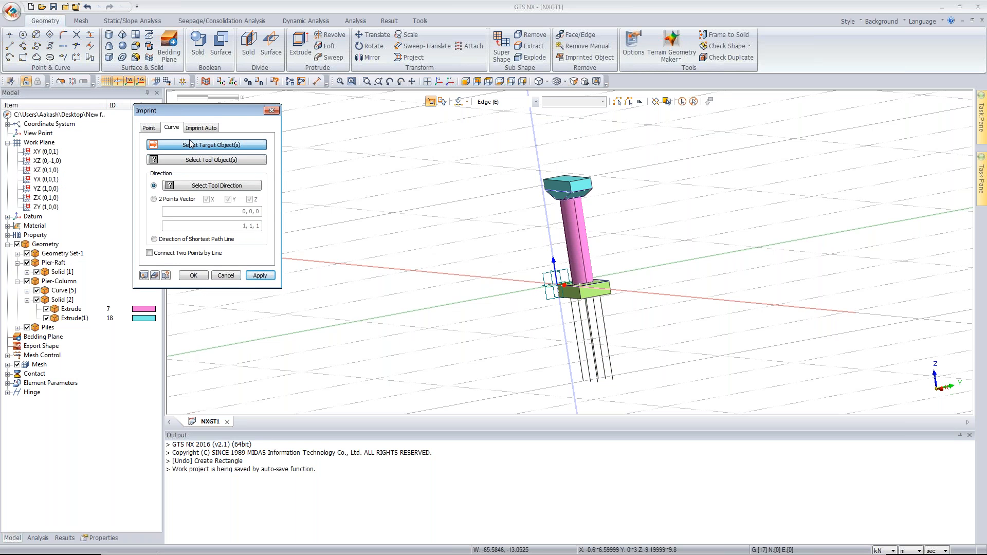
{"action": "middle_click_drag", "start_coordinate": [547, 255], "coordinate": [580, 285], "text": "ctrl"}
{"action": "left_click", "coordinate": [586, 294]}
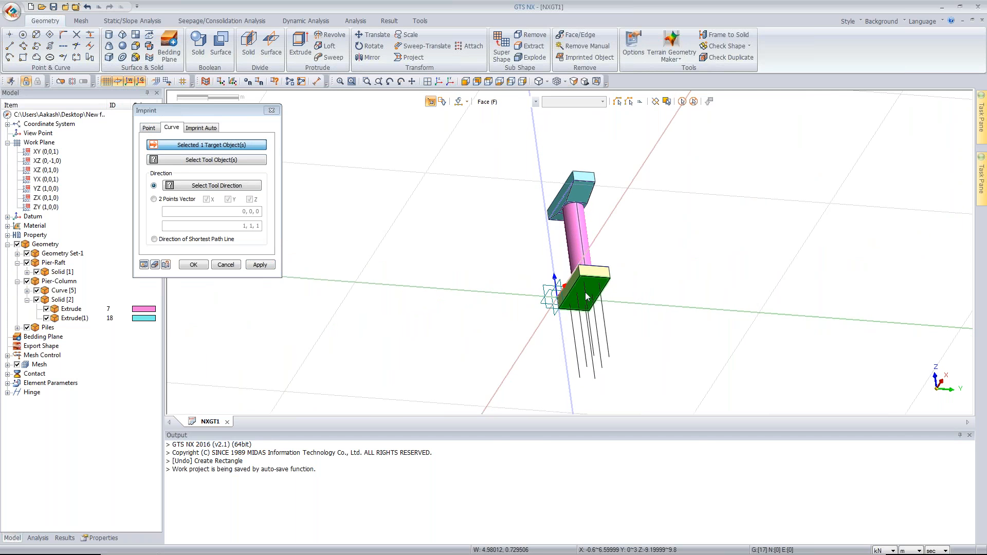
Imprint all six pile lines on the raft's bottom face, using the Direction of Shortest Path Line option.
{"action": "left_click", "coordinate": [195, 160]}
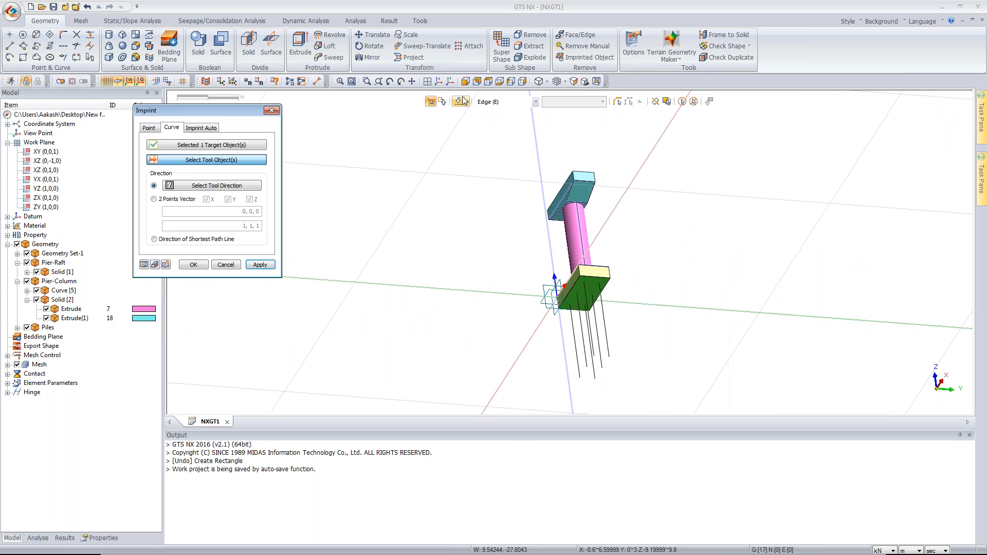
{"action": "middle_click_drag", "start_coordinate": [464, 101], "coordinate": [467, 96], "text": "ctrl"}
{"action": "left_click", "coordinate": [465, 81]}
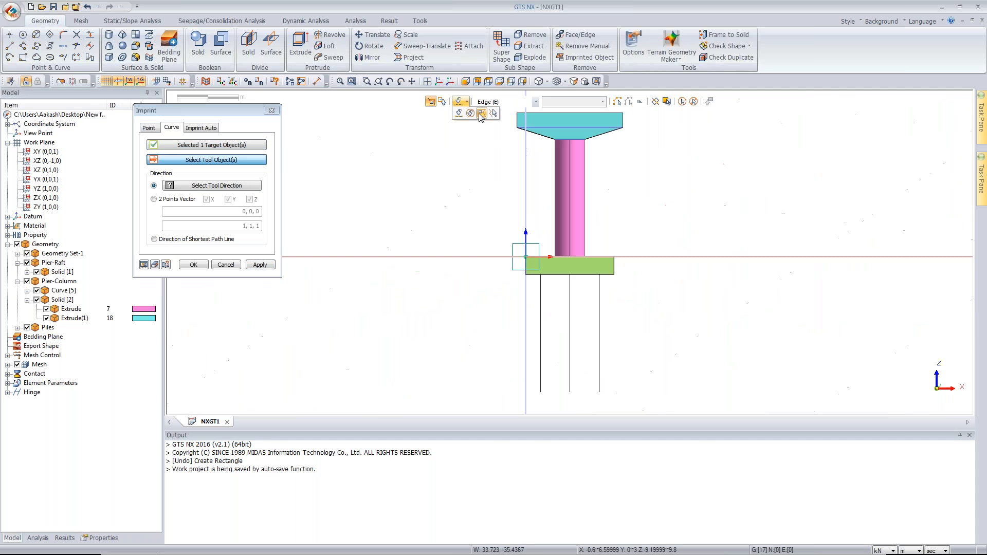
{"action": "left_click_drag", "start_coordinate": [729, 340], "coordinate": [486, 335]}
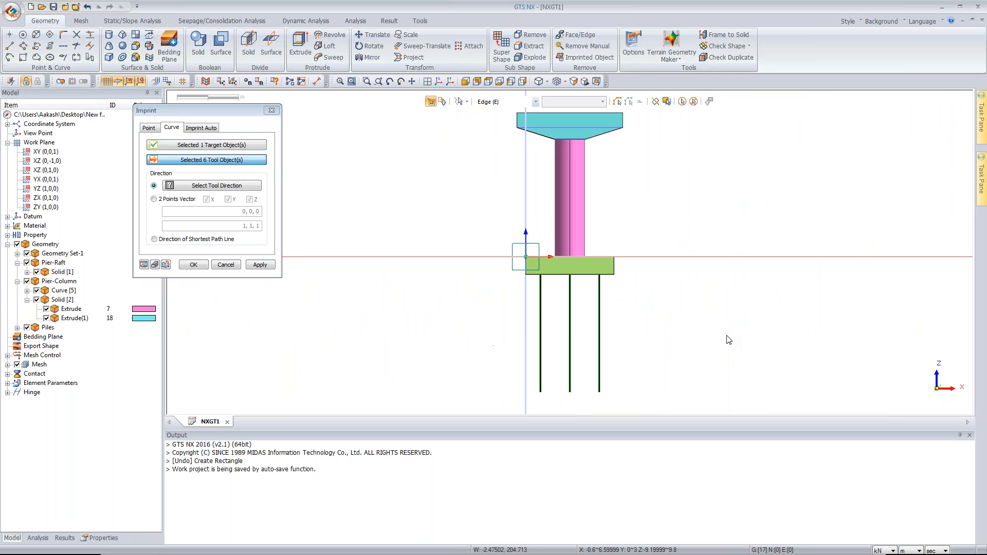
{"action": "left_click", "coordinate": [167, 245]}
{"action": "left_click", "coordinate": [154, 240]}
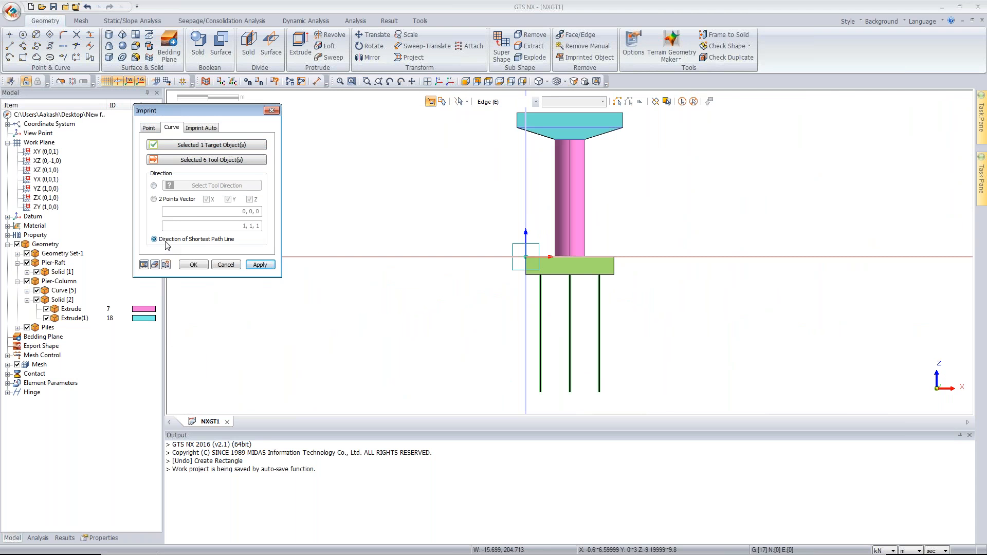
{"action": "left_click", "coordinate": [166, 265]}
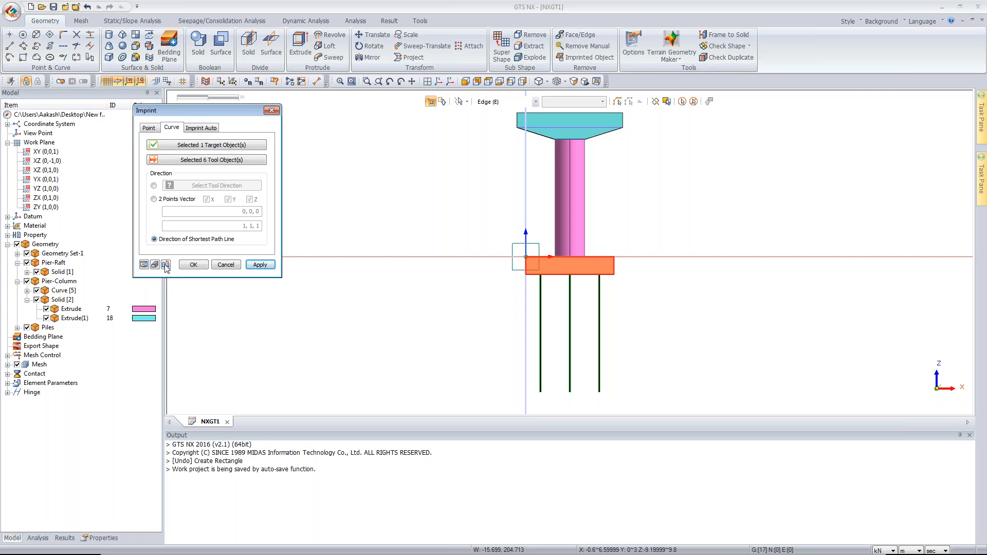
{"action": "left_click", "coordinate": [193, 266]}
Choose the whole pier with its piles for a translation along the Y axis.
{"action": "middle_click_drag", "start_coordinate": [609, 241], "coordinate": [568, 263]}
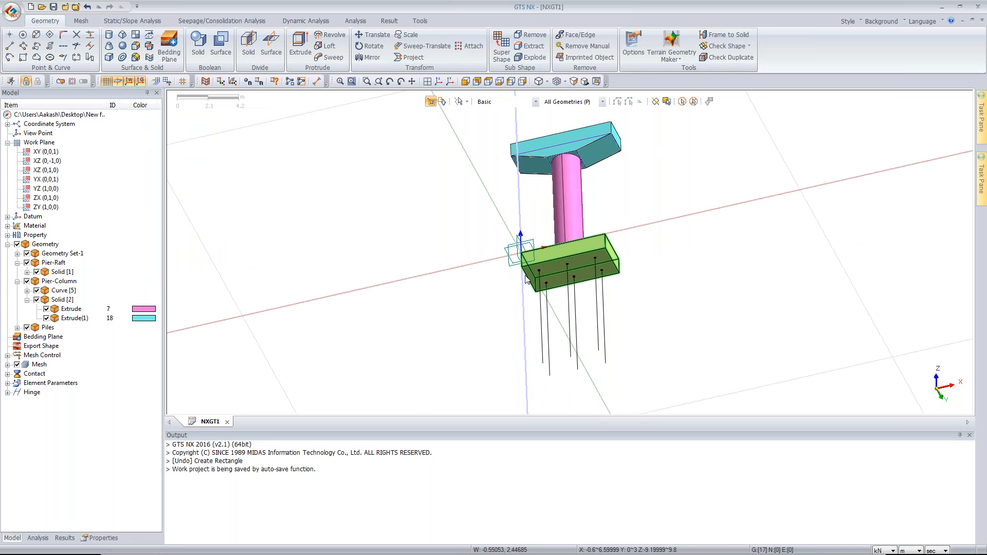
{"action": "left_click", "coordinate": [438, 81]}
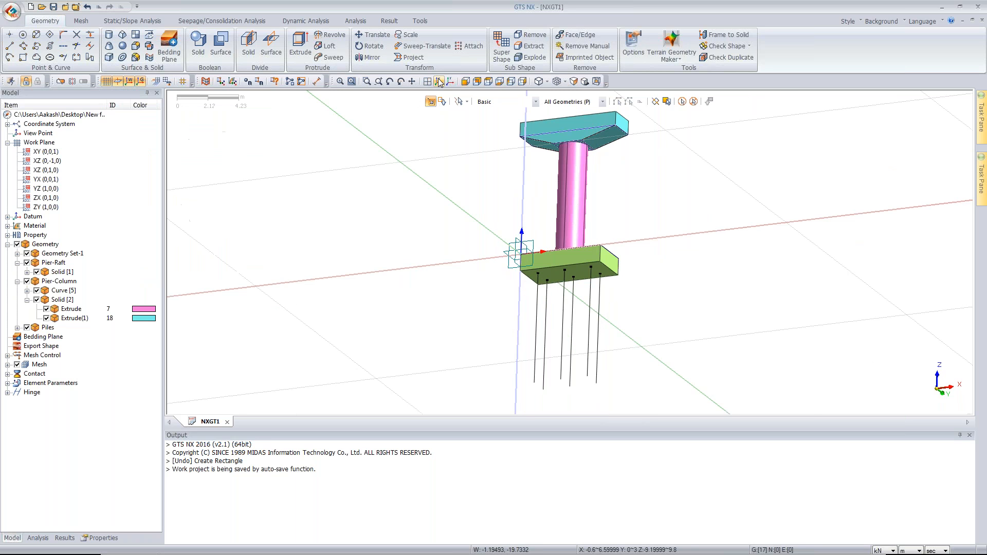
{"action": "left_click", "coordinate": [439, 81]}
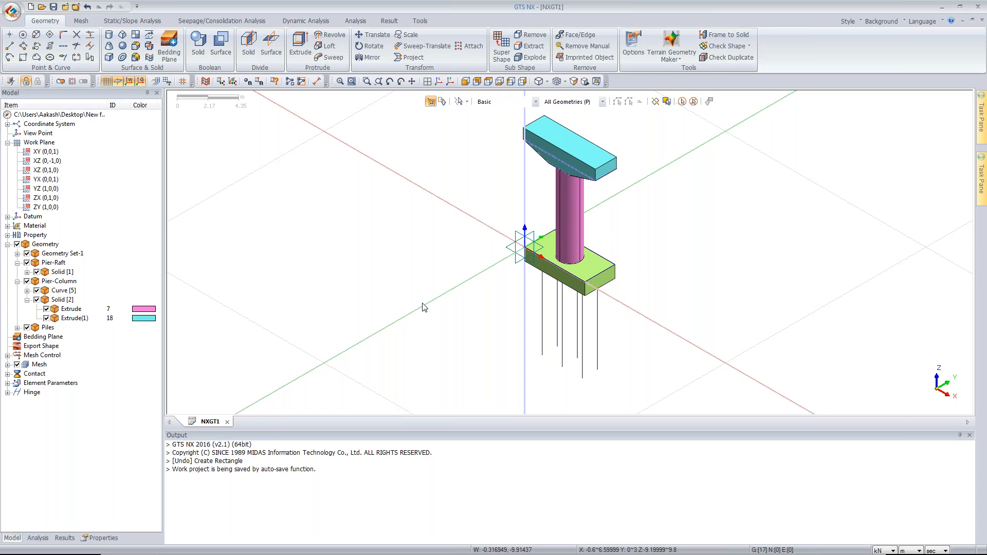
{"action": "middle_click_drag", "start_coordinate": [414, 274], "coordinate": [416, 281]}
{"action": "scroll", "coordinate": [418, 288], "scroll_direction": "down", "scroll_amount": 2}
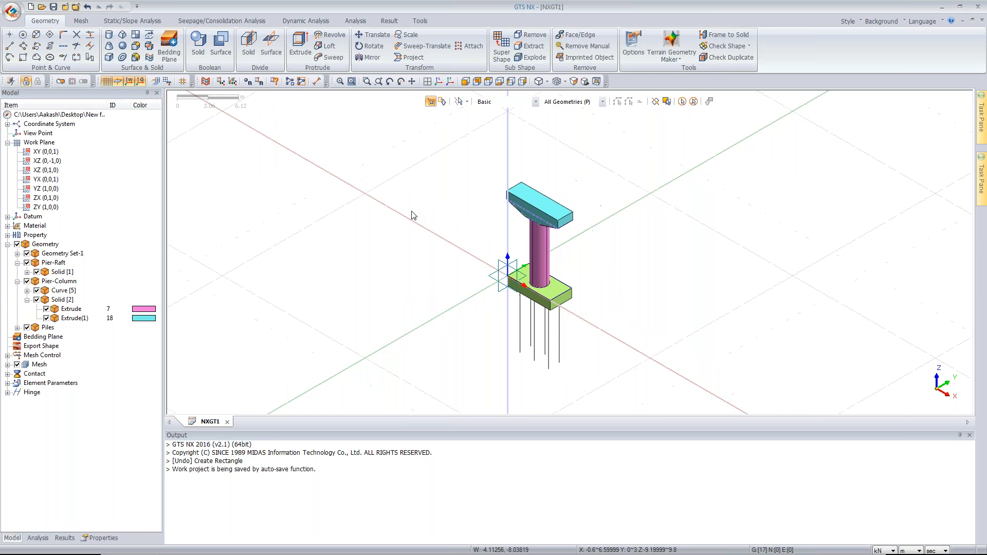
{"action": "left_click", "coordinate": [368, 34]}
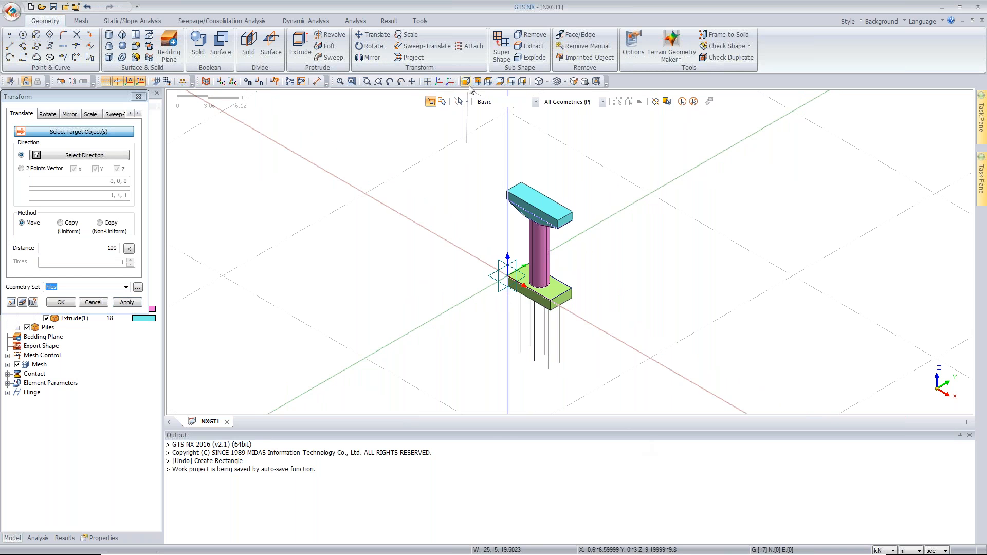
{"action": "left_click", "coordinate": [466, 101]}
{"action": "left_click", "coordinate": [459, 113]}
{"action": "left_click_drag", "start_coordinate": [387, 128], "coordinate": [658, 392]}
{"action": "left_click", "coordinate": [98, 155]}
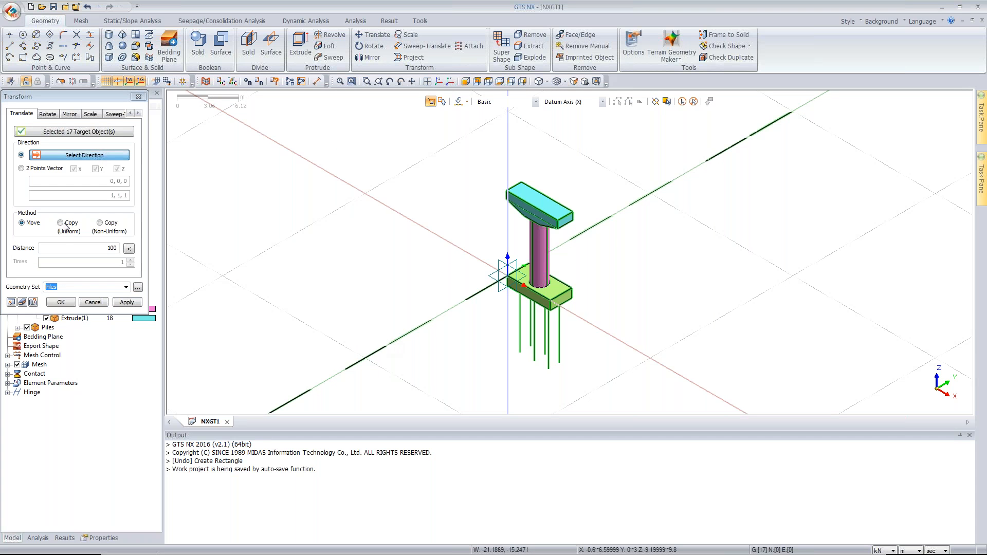
{"action": "left_click", "coordinate": [391, 347]}
Copy the pier and piles uniformly 2 times at a distance of 20 m into the Piles geometry set.
{"action": "left_click", "coordinate": [60, 223]}
{"action": "double_click", "coordinate": [112, 248]}
{"action": "type", "text": "20"}
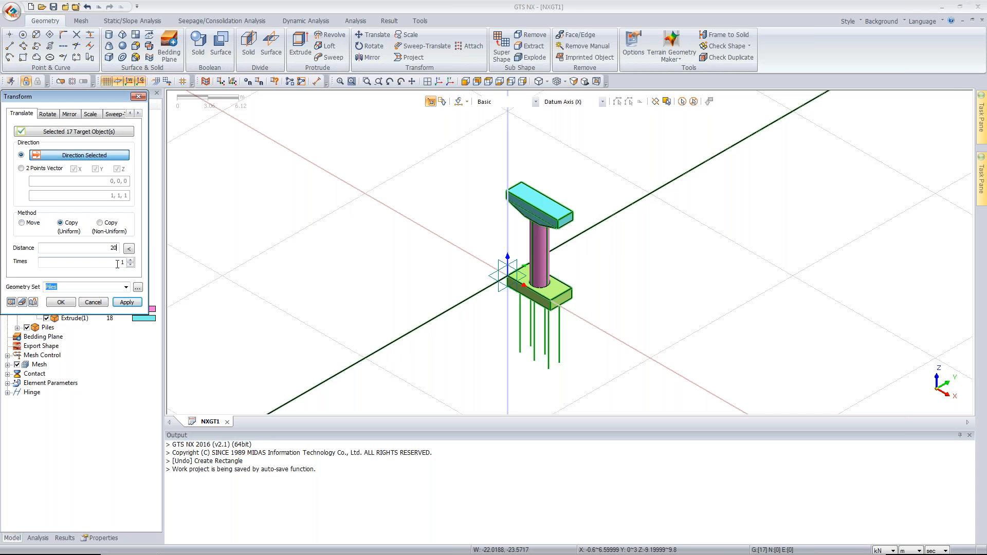
{"action": "key", "text": "Tab"}
{"action": "type", "text": "2"}
{"action": "left_click", "coordinate": [11, 302]}
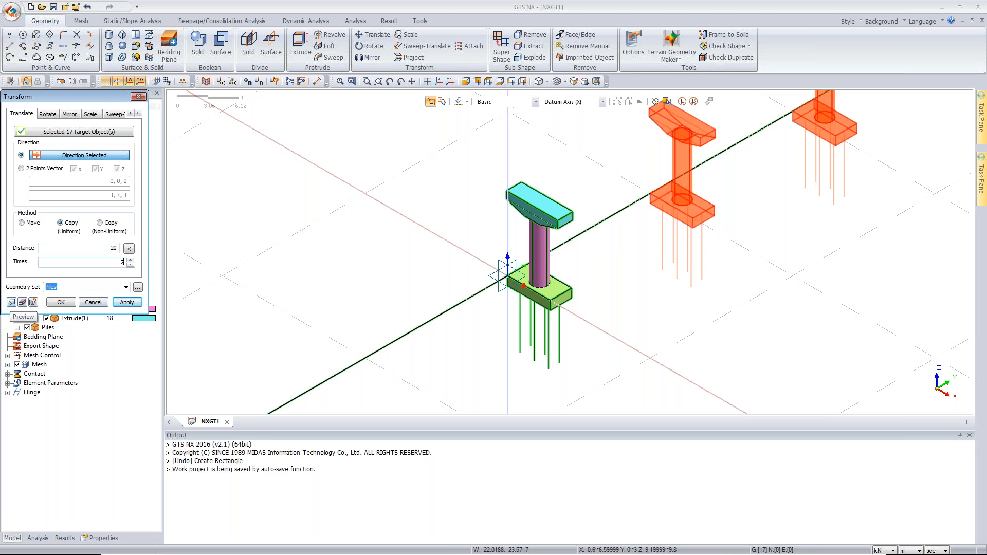
{"action": "left_click", "coordinate": [61, 302]}
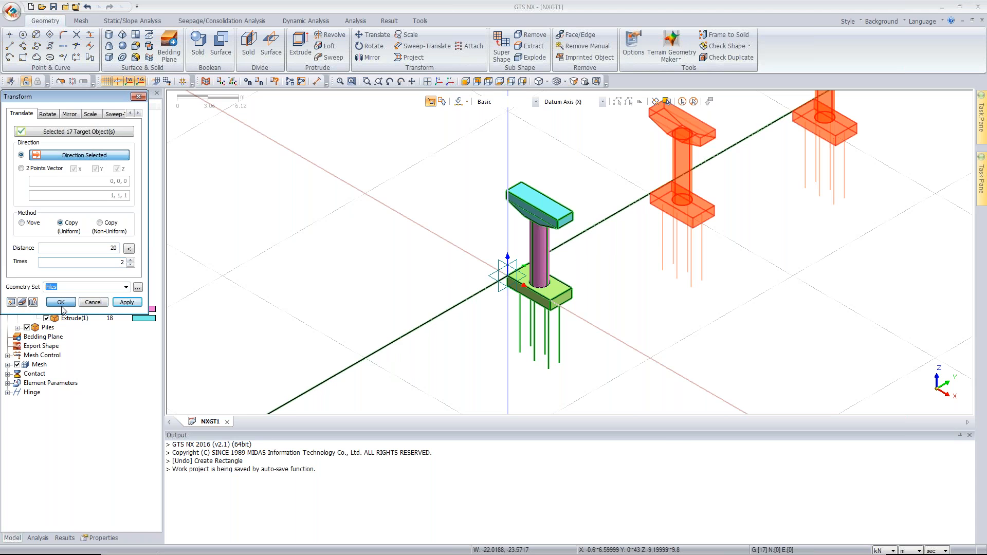
Make XZ (0,-1,0) the active work plane.
{"action": "left_click", "coordinate": [438, 82]}
{"action": "left_click", "coordinate": [438, 83]}
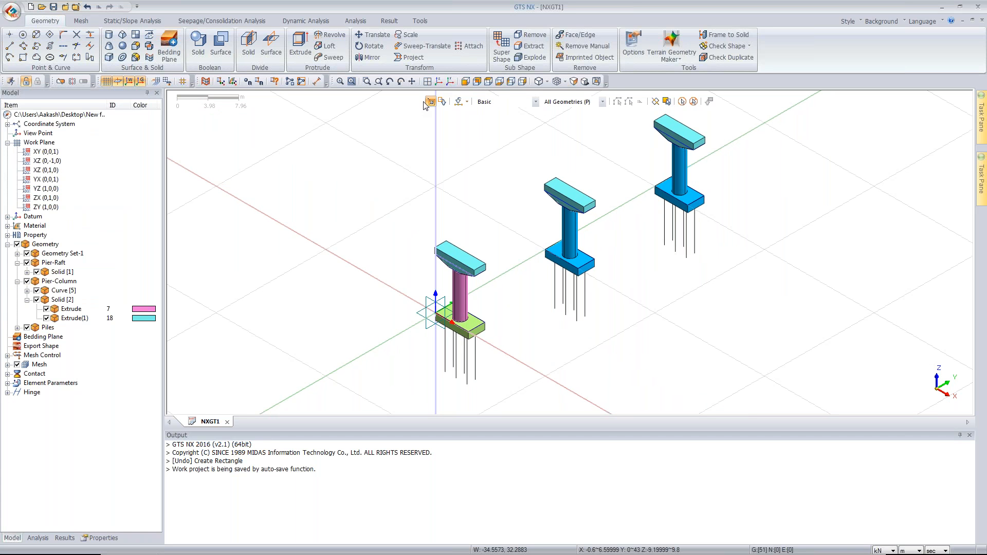
{"action": "left_click", "coordinate": [465, 82]}
{"action": "left_click", "coordinate": [466, 81]}
{"action": "scroll", "coordinate": [436, 173], "scroll_direction": "down", "scroll_amount": 8}
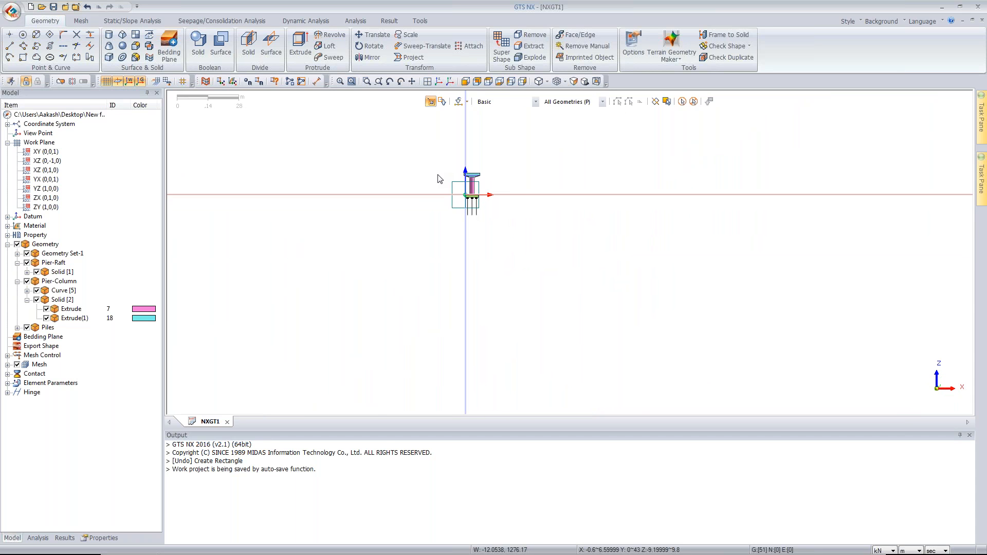
{"action": "left_click", "coordinate": [34, 161]}
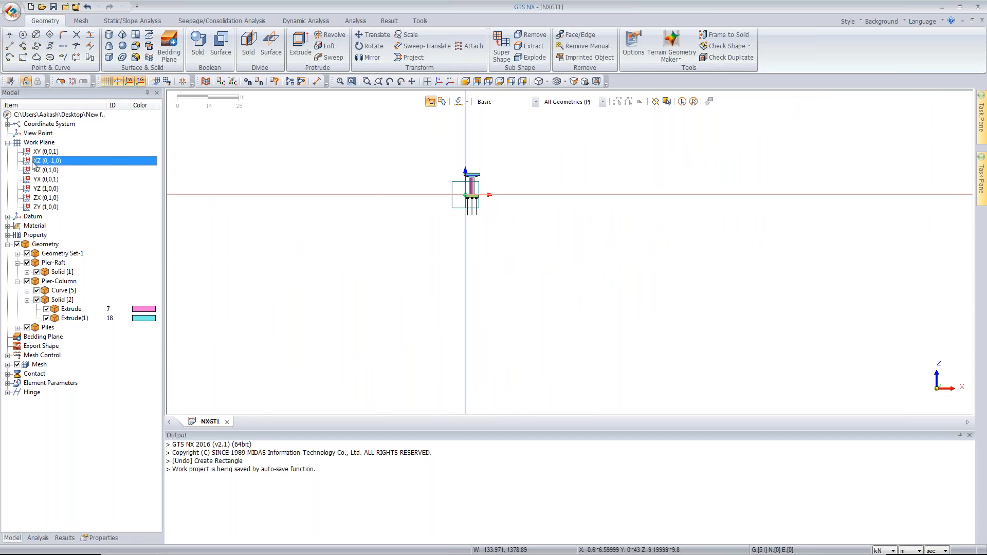
{"action": "double_click", "coordinate": [34, 162]}
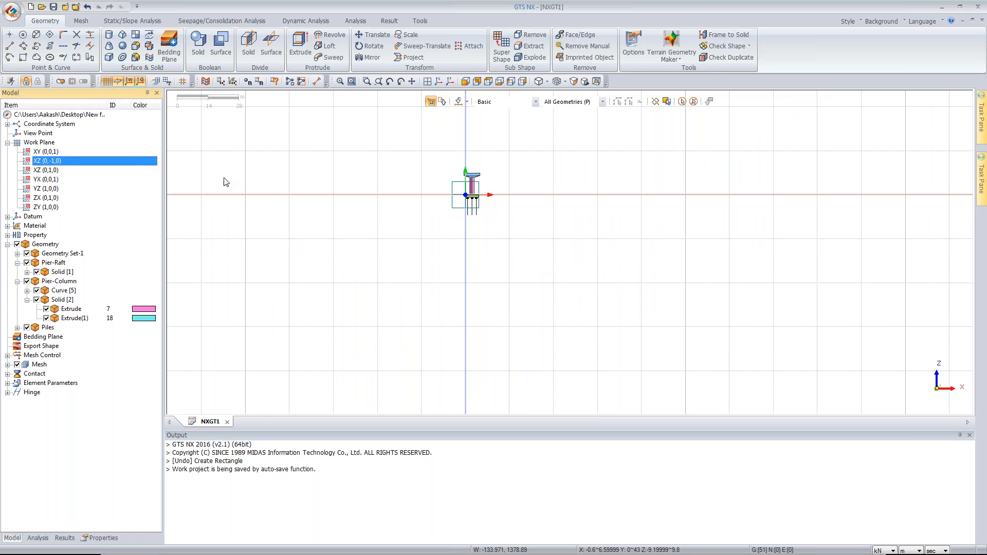
Draw a ground rectangle 60 m wide and 40 m deep from -20, 0 to 40, -40 in the Piles set.
{"action": "left_click", "coordinate": [22, 57]}
{"action": "left_click_drag", "start_coordinate": [63, 102], "coordinate": [125, 117]}
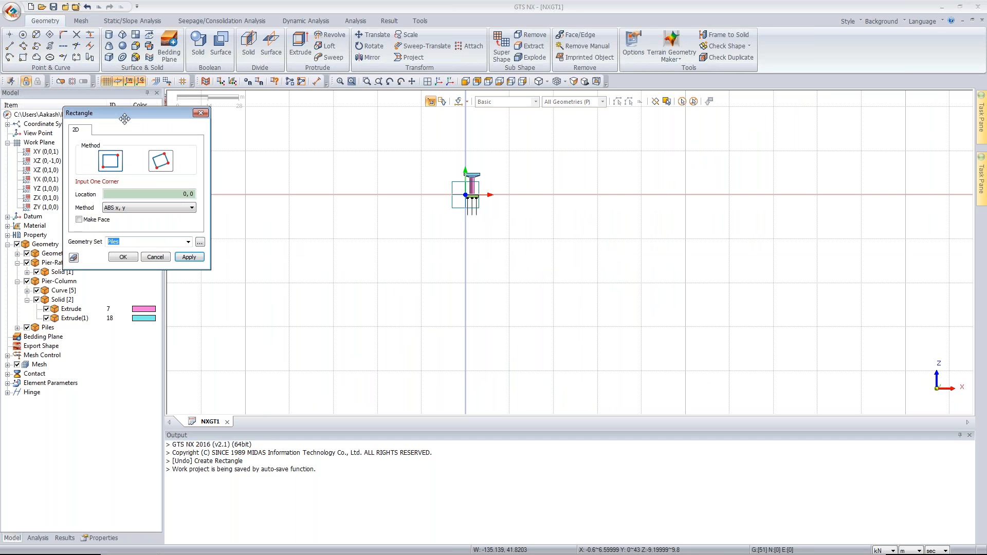
{"action": "left_click", "coordinate": [421, 196]}
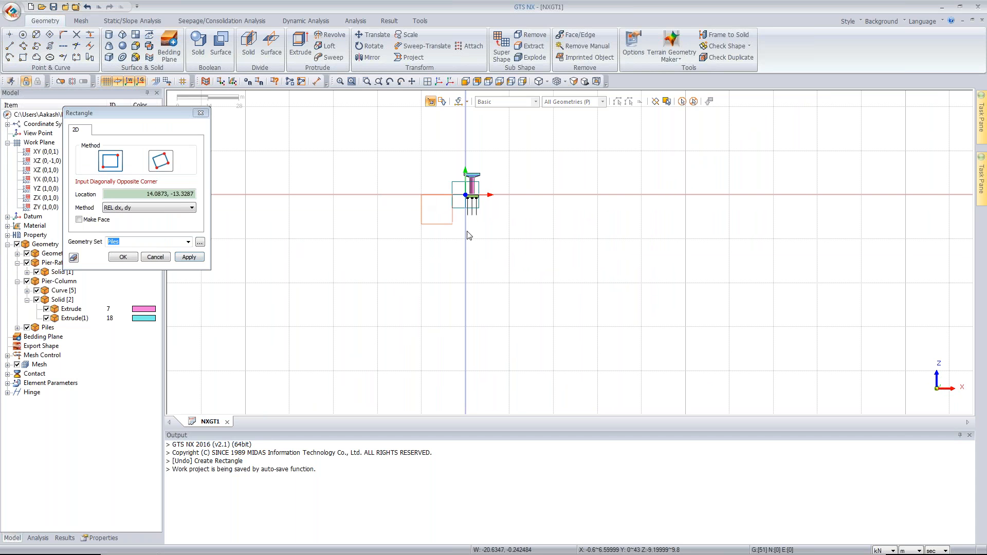
{"action": "left_click", "coordinate": [552, 284]}
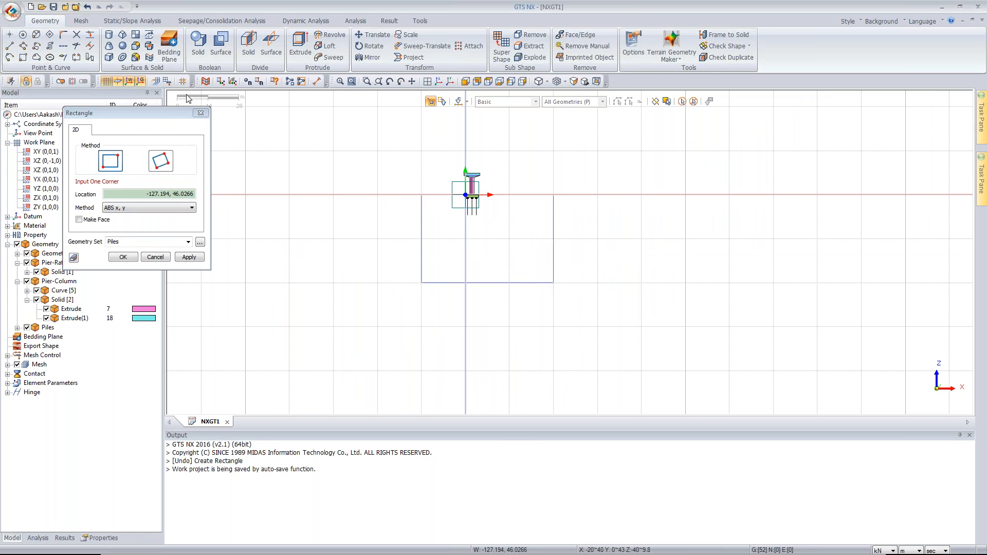
{"action": "left_click", "coordinate": [198, 113]}
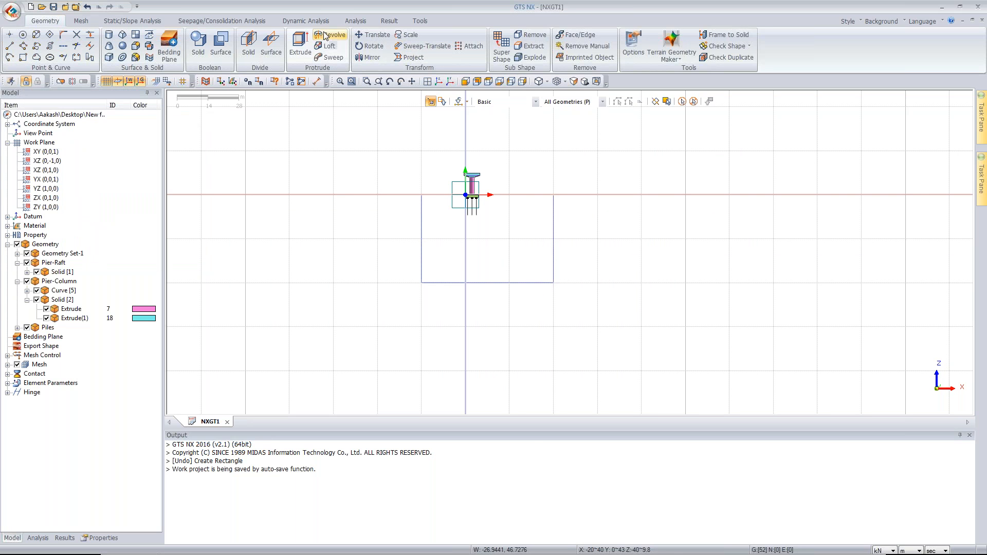
{"action": "left_click", "coordinate": [327, 47]}
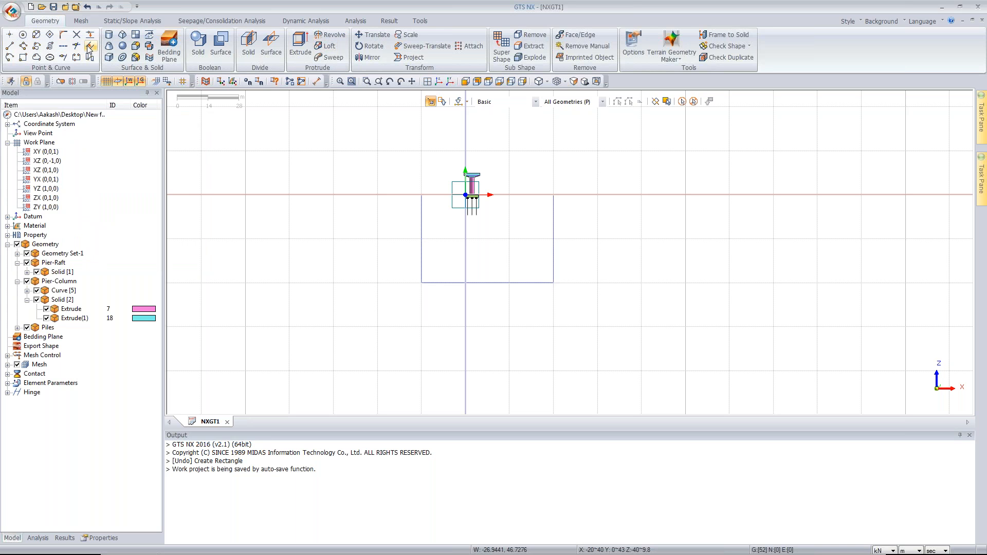
Draw a circle centred at 8, -16 with a radius of 1.2 m inside the ground rectangle.
{"action": "left_click", "coordinate": [23, 35]}
{"action": "left_click_drag", "start_coordinate": [82, 106], "coordinate": [256, 200]}
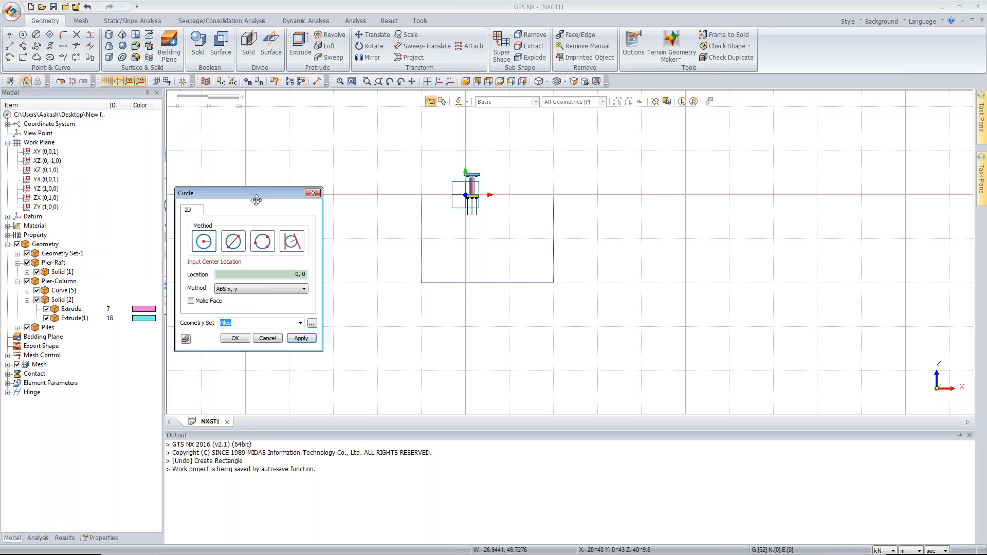
{"action": "left_click", "coordinate": [301, 278]}
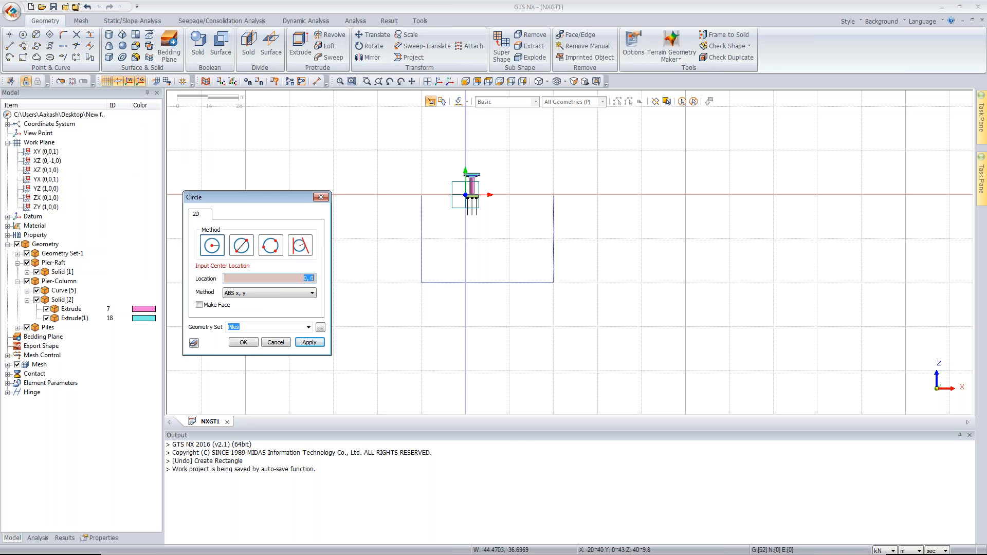
{"action": "type", "text": "8"}
{"action": "type", "text": ",-1"}
{"action": "key", "text": "BackSpace"}
{"action": "type", "text": "-16"}
{"action": "key", "text": "Return"}
{"action": "type", "text": "1.2"}
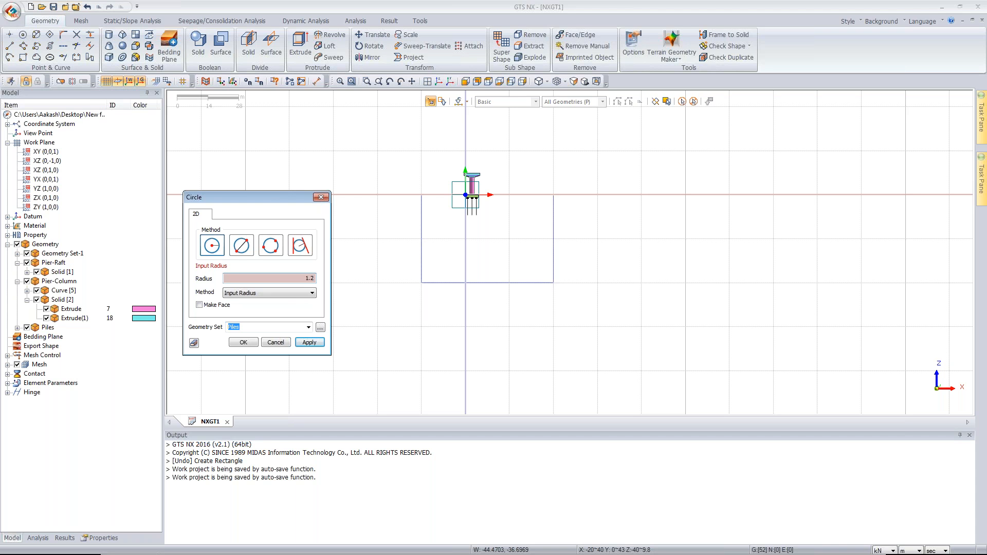
{"action": "key", "text": "Return"}
{"action": "left_click", "coordinate": [320, 196]}
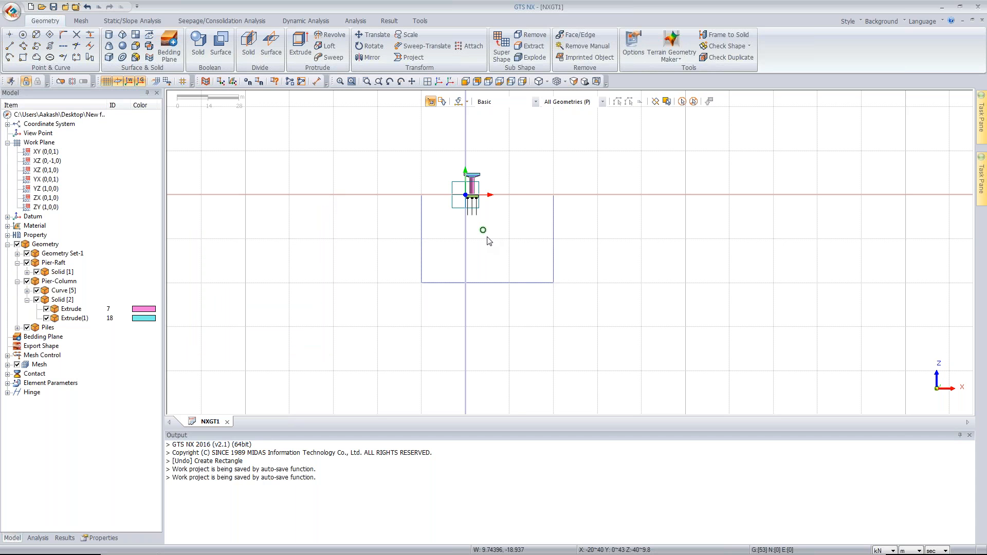
Extrude the ground rectangle 60 m along the Y axis as a solid into a new geometry set named Main Ground.
{"action": "left_click", "coordinate": [439, 82]}
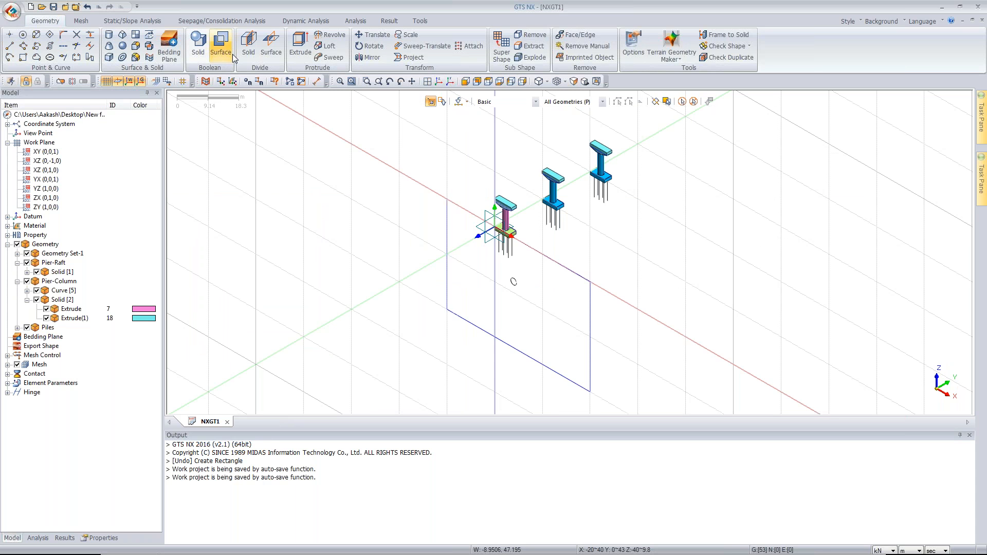
{"action": "left_click", "coordinate": [298, 52]}
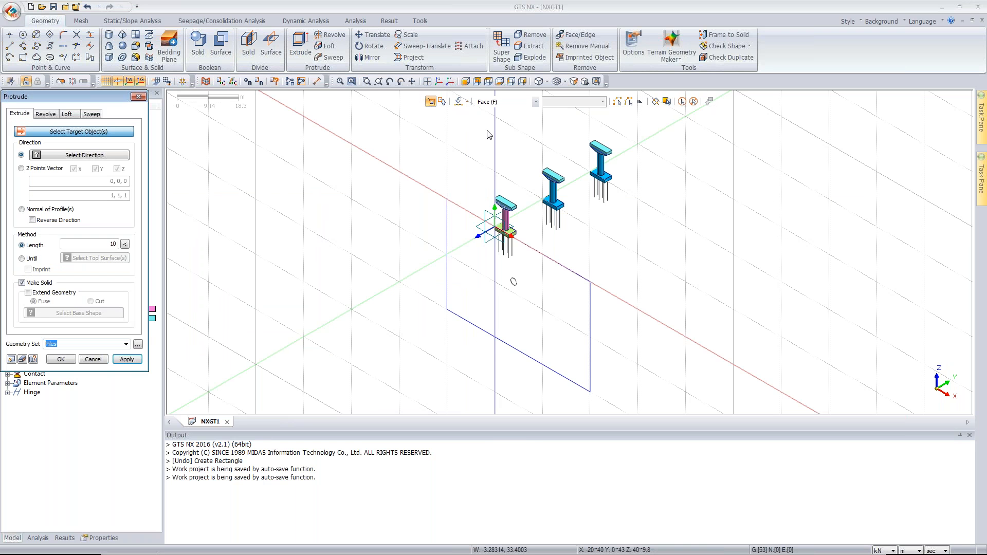
{"action": "left_click", "coordinate": [503, 102]}
{"action": "left_click", "coordinate": [498, 113]}
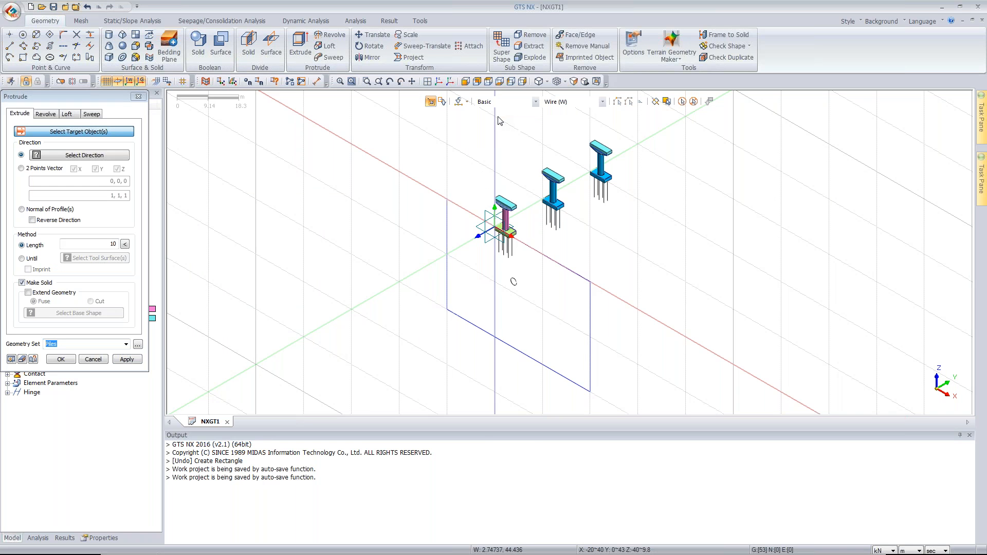
{"action": "left_click", "coordinate": [462, 210]}
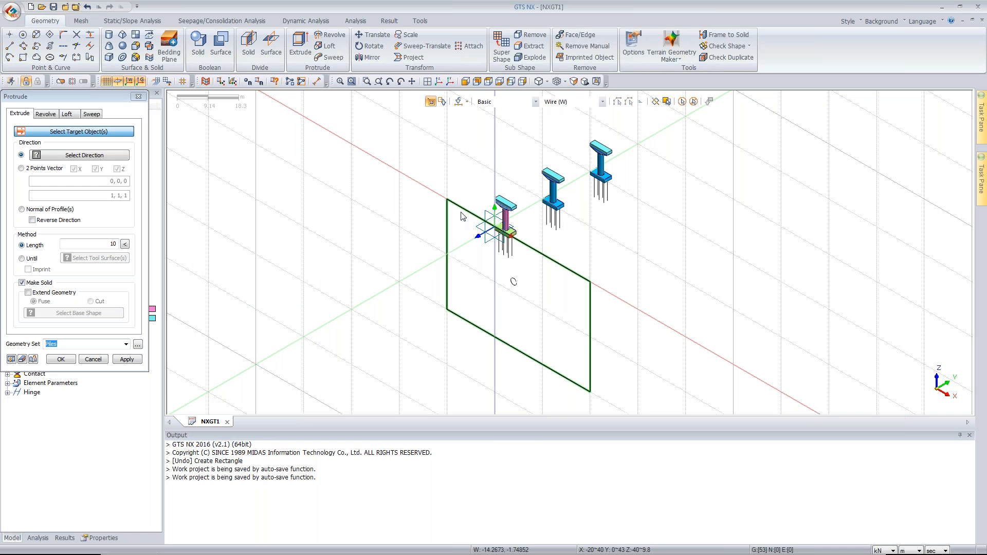
{"action": "left_click", "coordinate": [55, 157]}
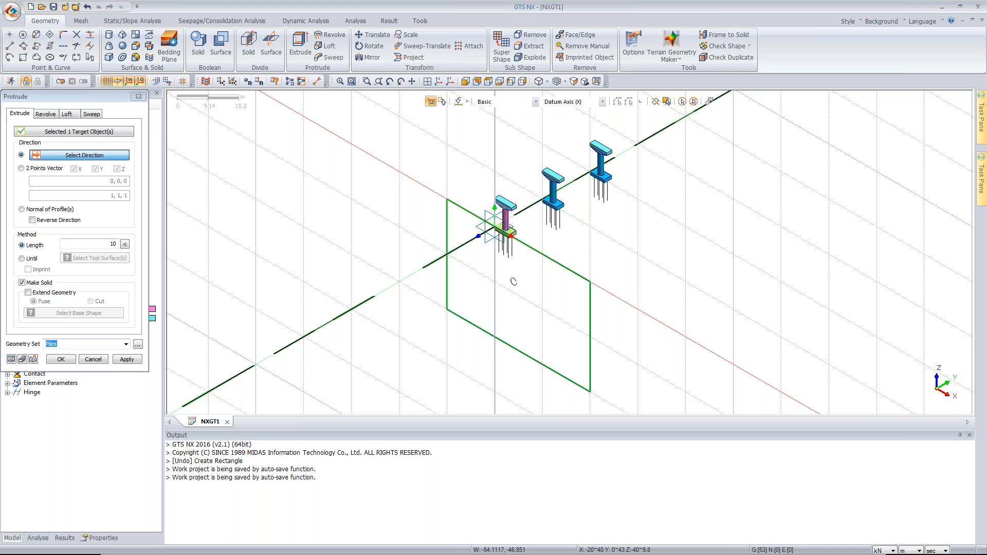
{"action": "double_click", "coordinate": [113, 244]}
{"action": "type", "text": "60"}
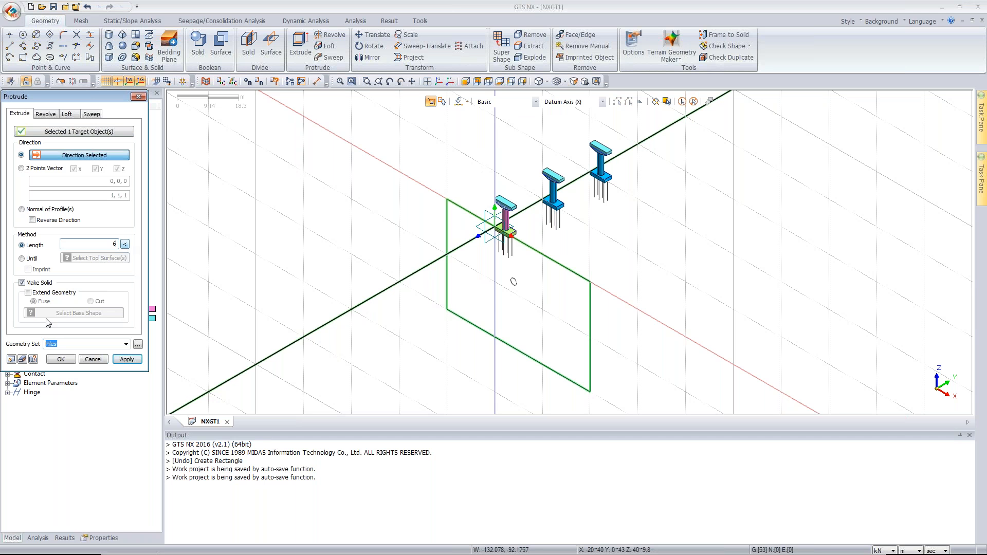
{"action": "left_click", "coordinate": [12, 359]}
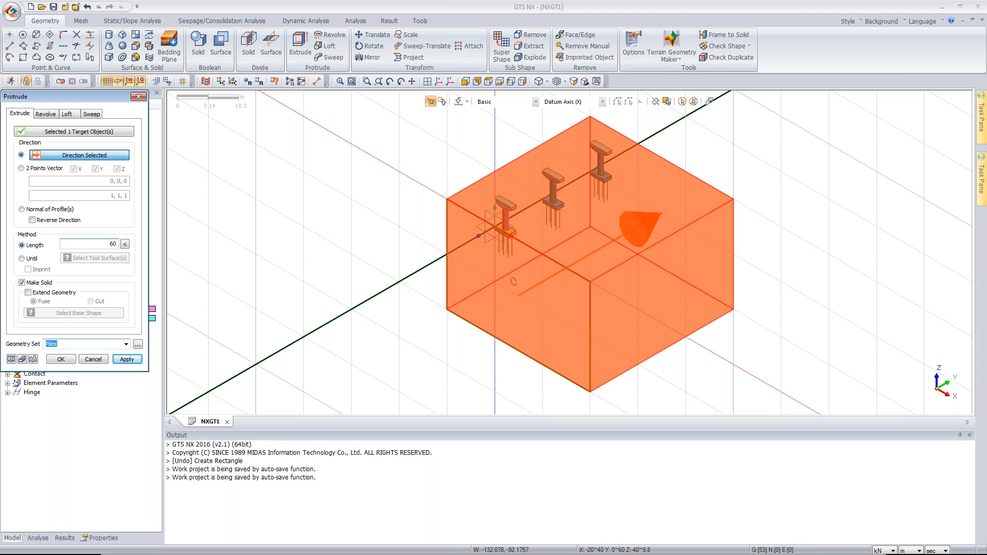
{"action": "type", "text": "Main Ground"}
{"action": "left_click", "coordinate": [123, 360]}
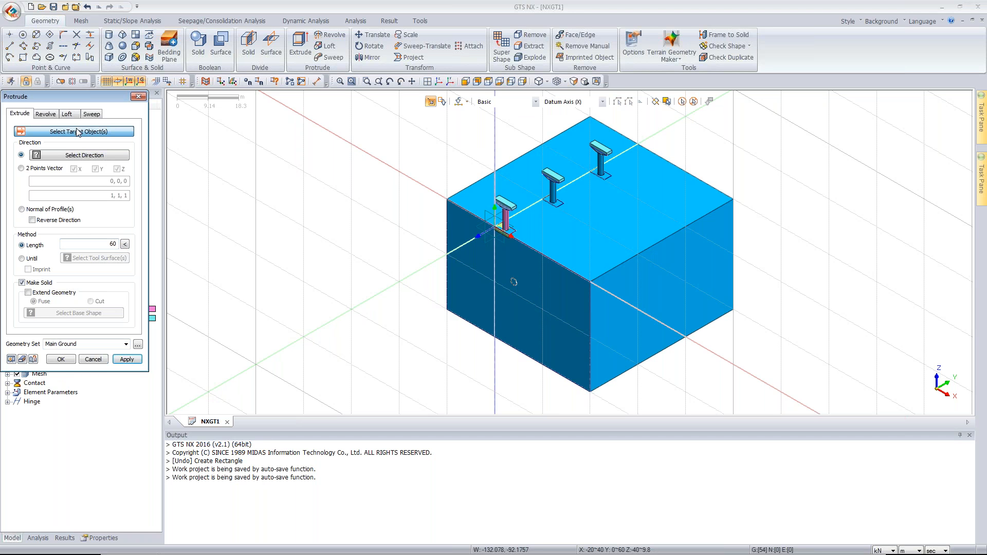
Extrude the tunnel circle 60 m along the Y axis as a solid into a new geometry set named Tunnel.
{"action": "left_click", "coordinate": [496, 102]}
{"action": "left_click", "coordinate": [487, 126]}
{"action": "left_click", "coordinate": [519, 284]}
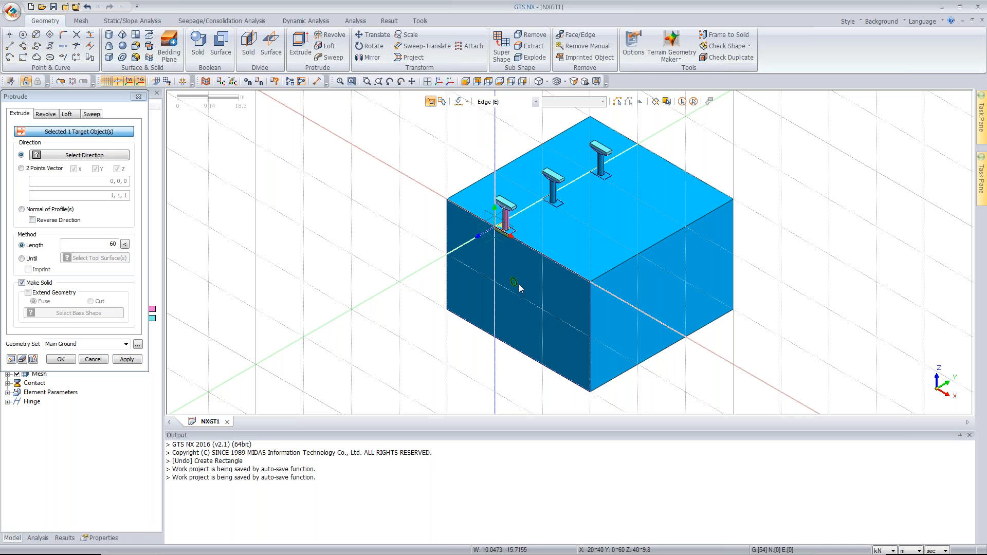
{"action": "left_click", "coordinate": [100, 155]}
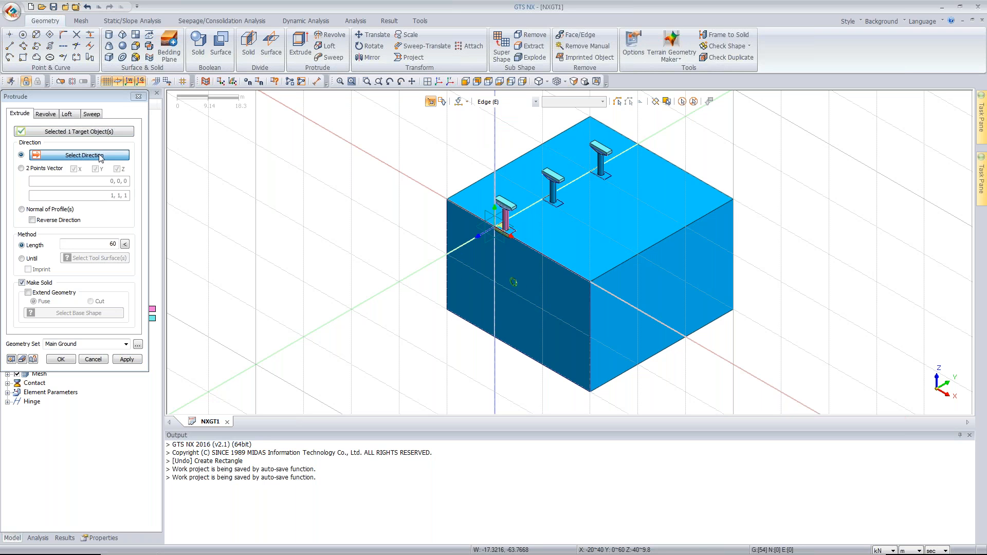
{"action": "left_click", "coordinate": [352, 308]}
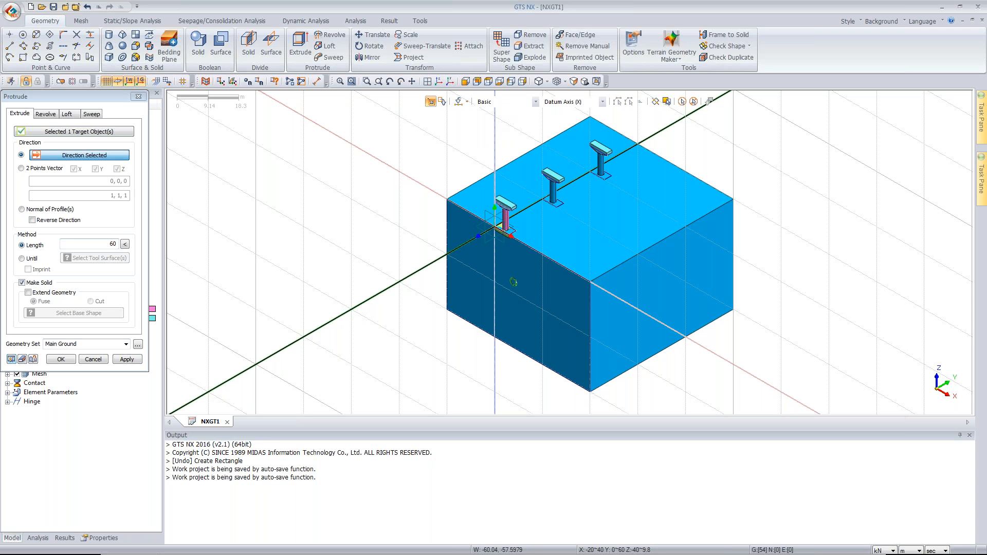
{"action": "left_click", "coordinate": [72, 345]}
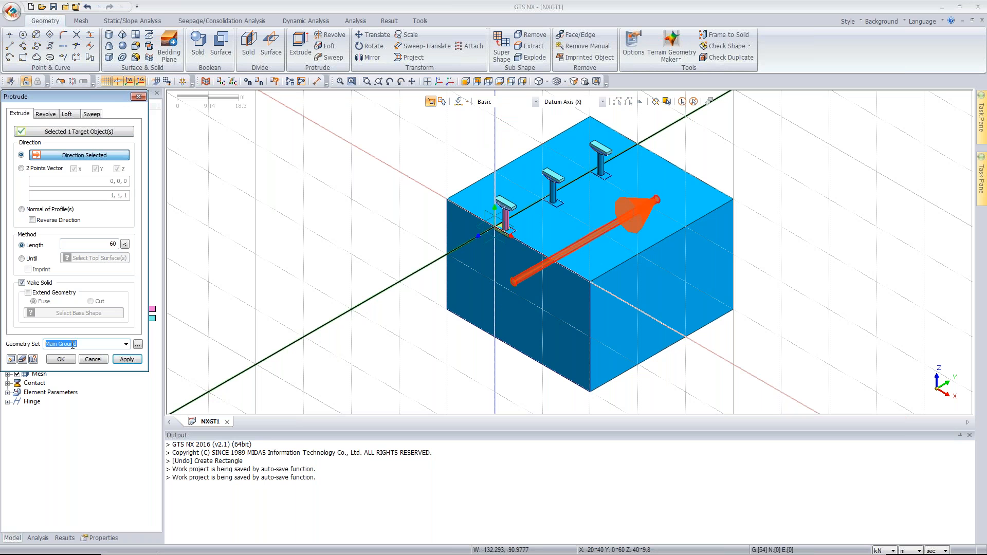
{"action": "type", "text": "T"}
{"action": "left_click", "coordinate": [54, 360]}
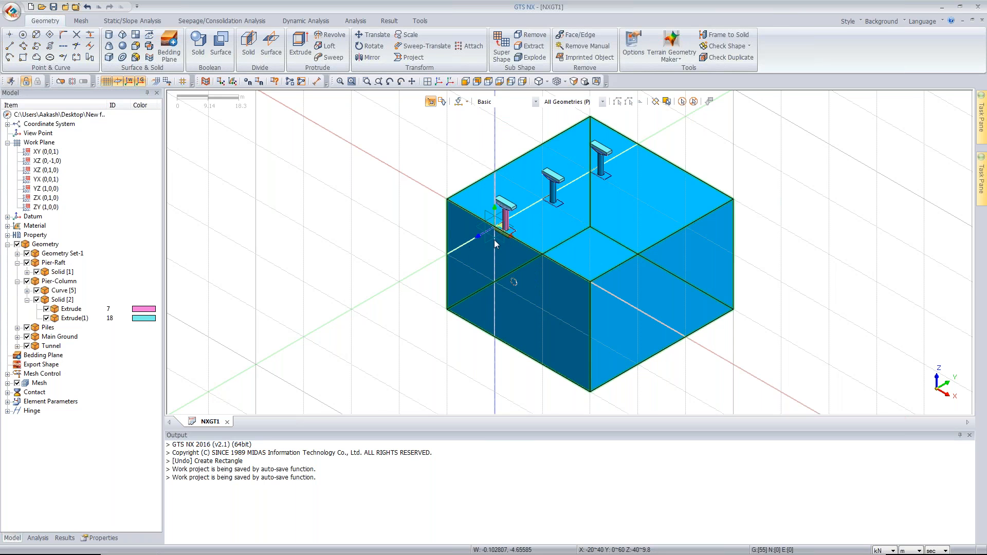
Auto Connect all solids with the Boolean method so that they share faces.
{"action": "scroll", "coordinate": [503, 252], "scroll_direction": "up", "scroll_amount": 2}
{"action": "scroll", "coordinate": [542, 255], "scroll_direction": "down", "scroll_amount": 1}
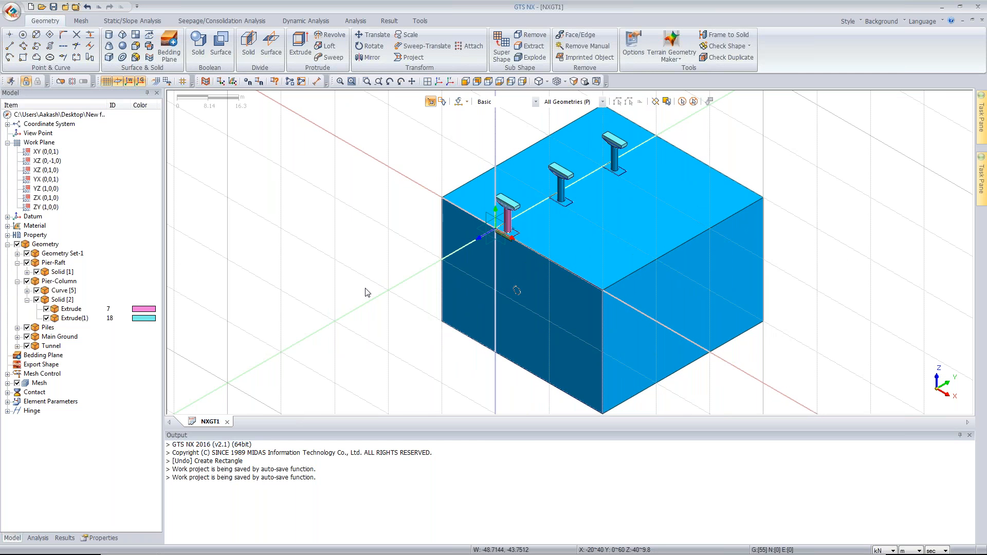
{"action": "scroll", "coordinate": [488, 238], "scroll_direction": "up", "scroll_amount": 1}
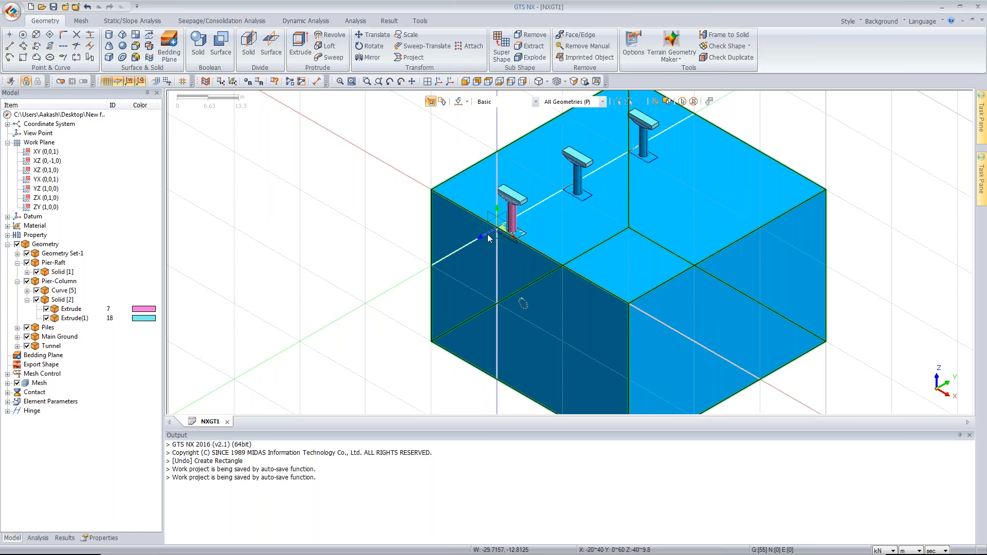
{"action": "scroll", "coordinate": [488, 238], "scroll_direction": "up", "scroll_amount": 1}
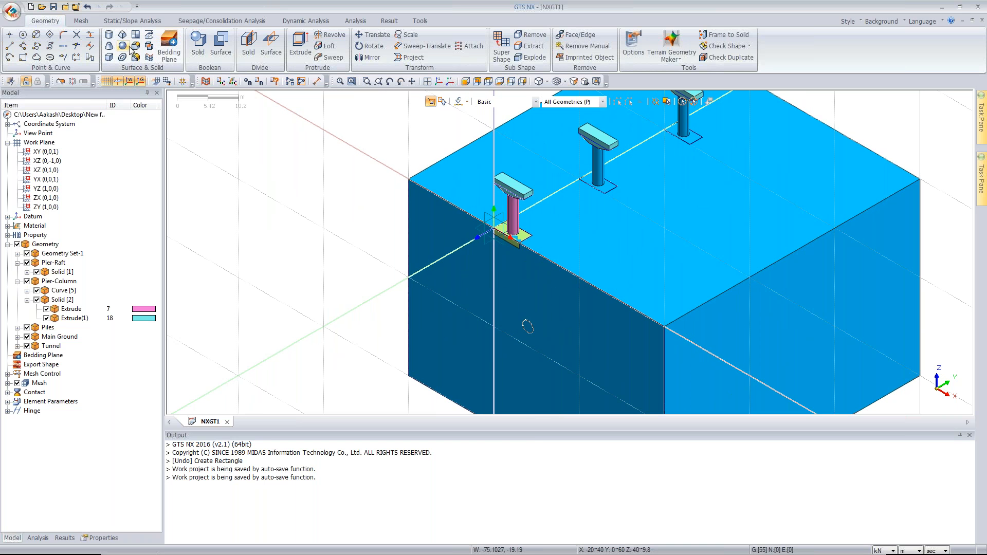
{"action": "left_click", "coordinate": [150, 46]}
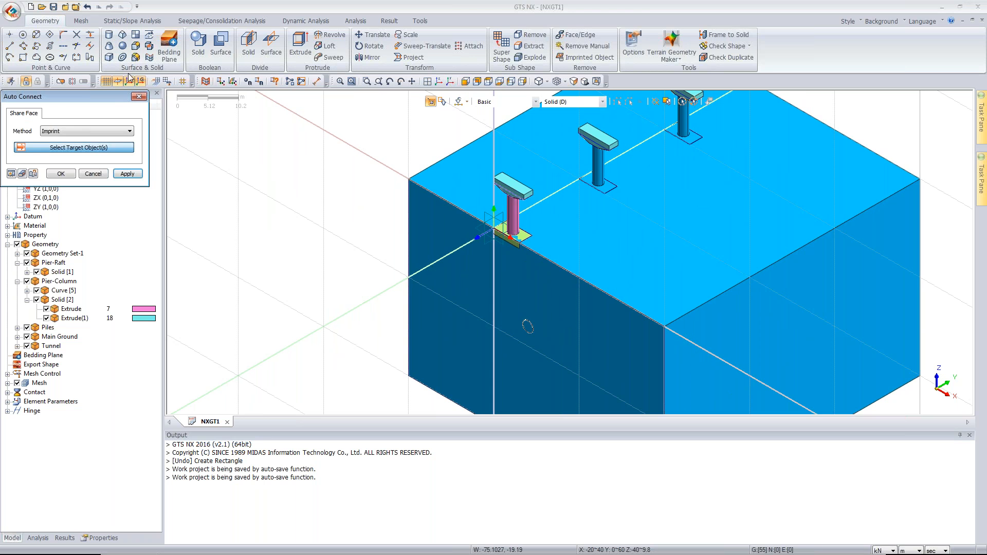
{"action": "left_click", "coordinate": [90, 135]}
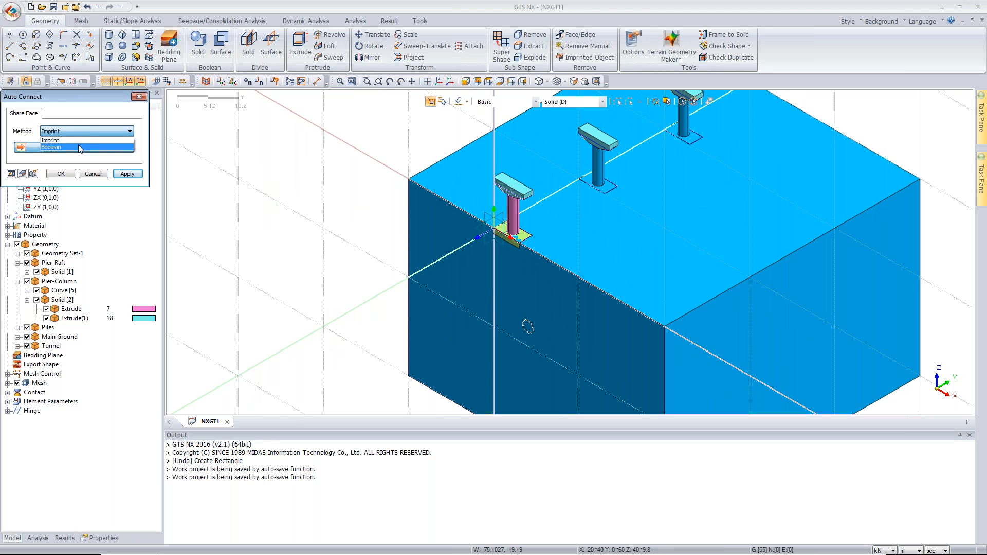
{"action": "left_click", "coordinate": [79, 147]}
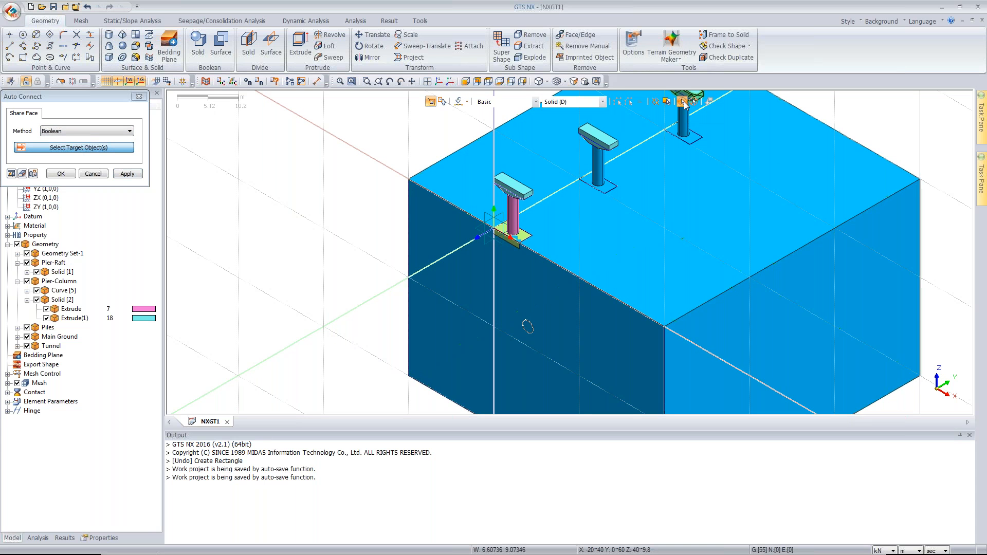
{"action": "key", "text": "ctrl+a"}
{"action": "left_click", "coordinate": [53, 175]}
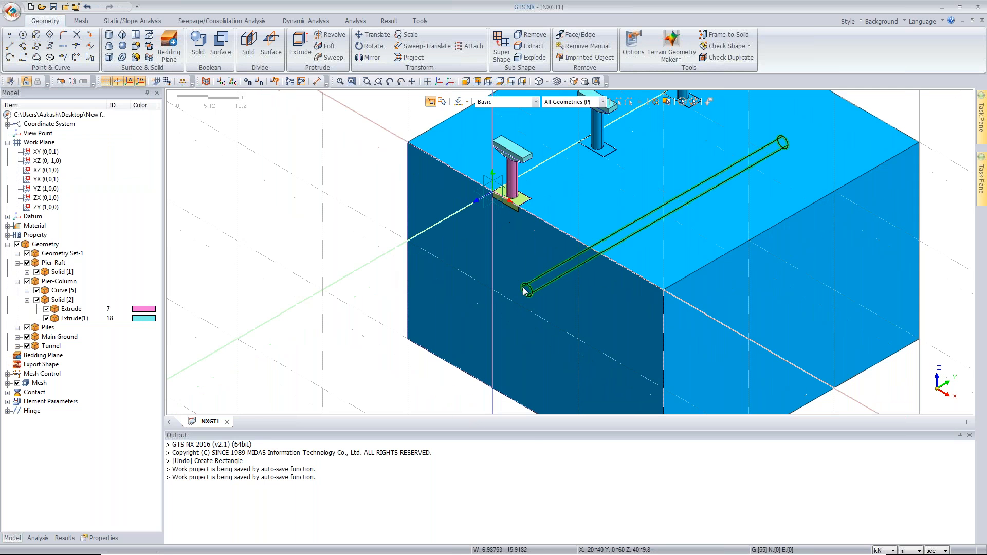
Extrude the ground rectangle 15 m in the reverse Y direction as a solid into the Main Ground set.
{"action": "left_click", "coordinate": [300, 46]}
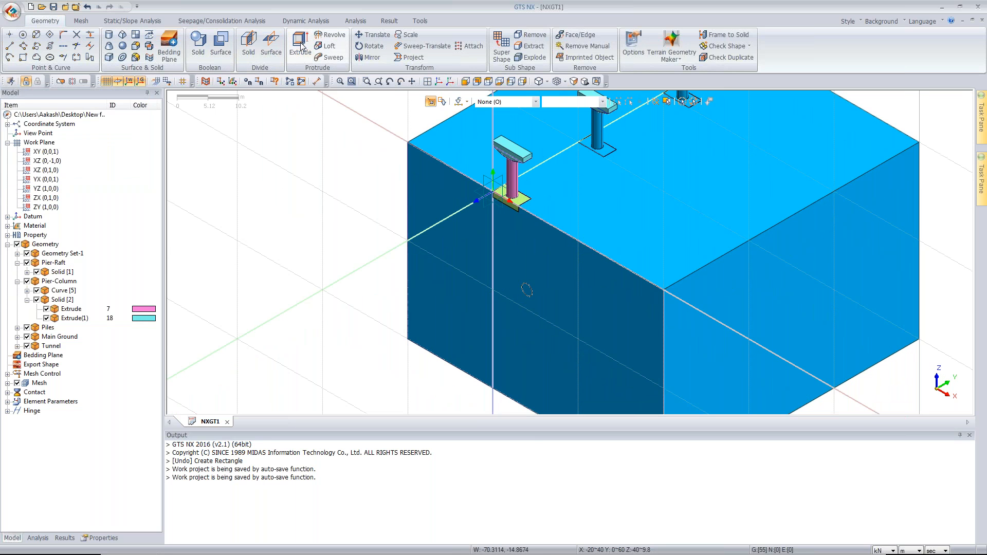
{"action": "left_click", "coordinate": [503, 102]}
{"action": "left_click", "coordinate": [498, 113]}
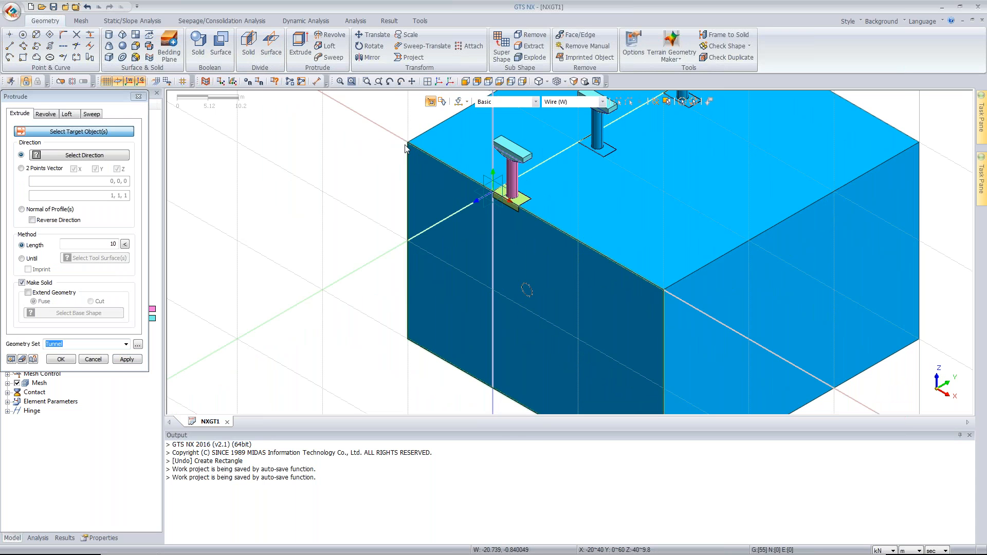
{"action": "left_click", "coordinate": [405, 148]}
{"action": "left_click", "coordinate": [92, 154]}
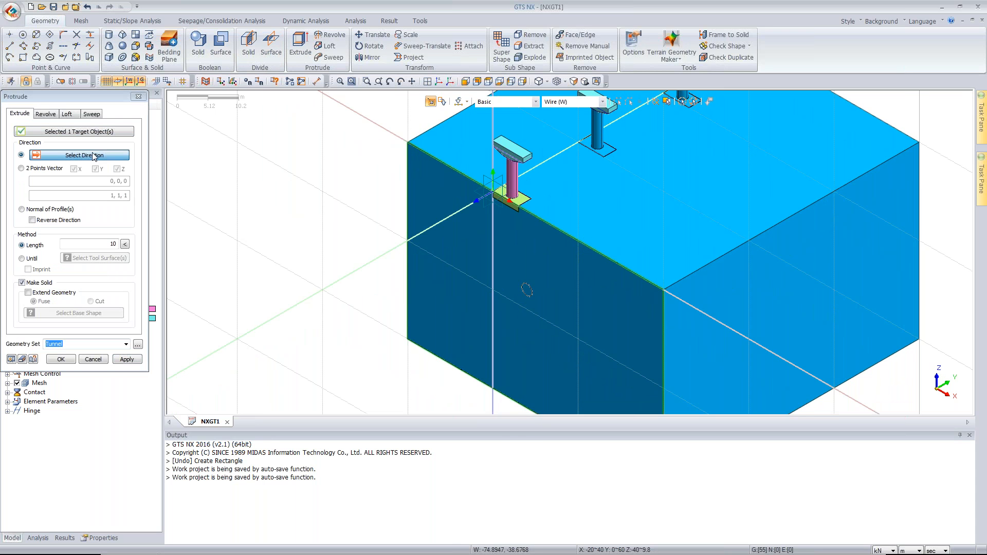
{"action": "left_click", "coordinate": [342, 279]}
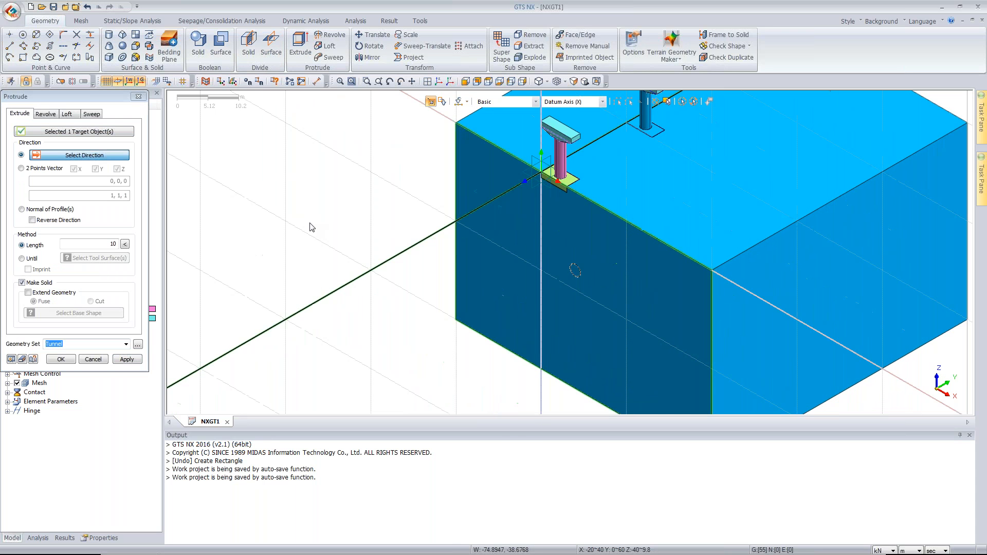
{"action": "double_click", "coordinate": [102, 247]}
{"action": "type", "text": "15"}
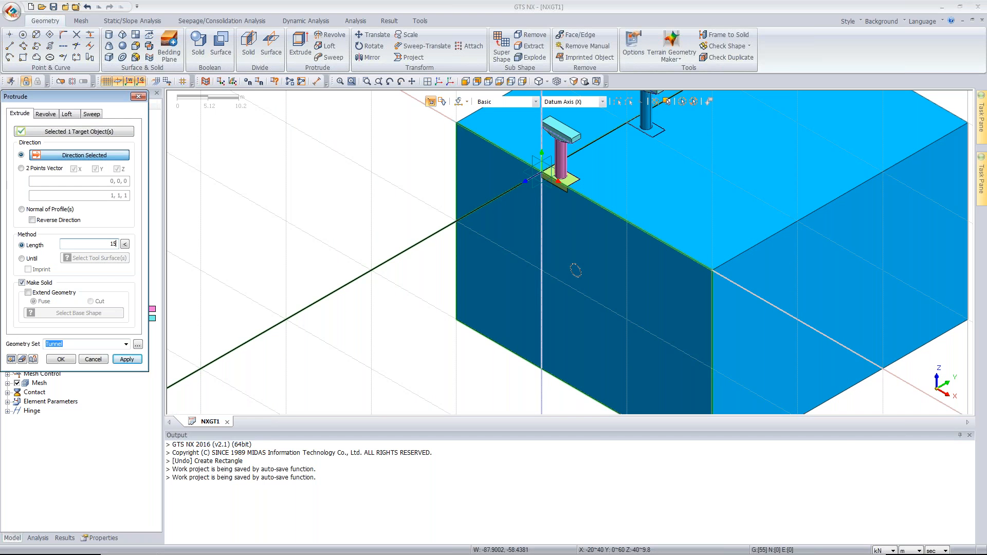
{"action": "left_click", "coordinate": [61, 220]}
{"action": "left_click", "coordinate": [128, 345]}
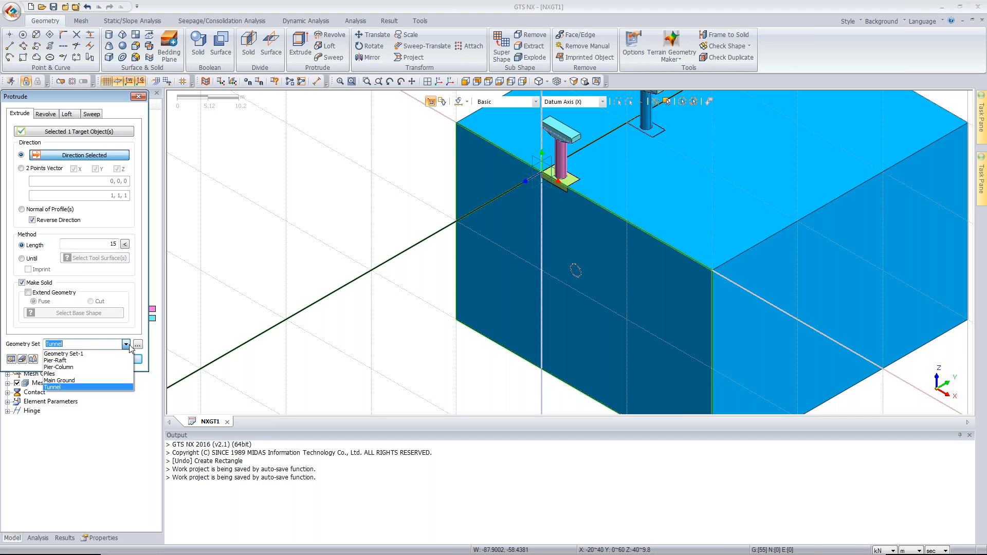
{"action": "left_click", "coordinate": [103, 380]}
{"action": "left_click", "coordinate": [10, 359]}
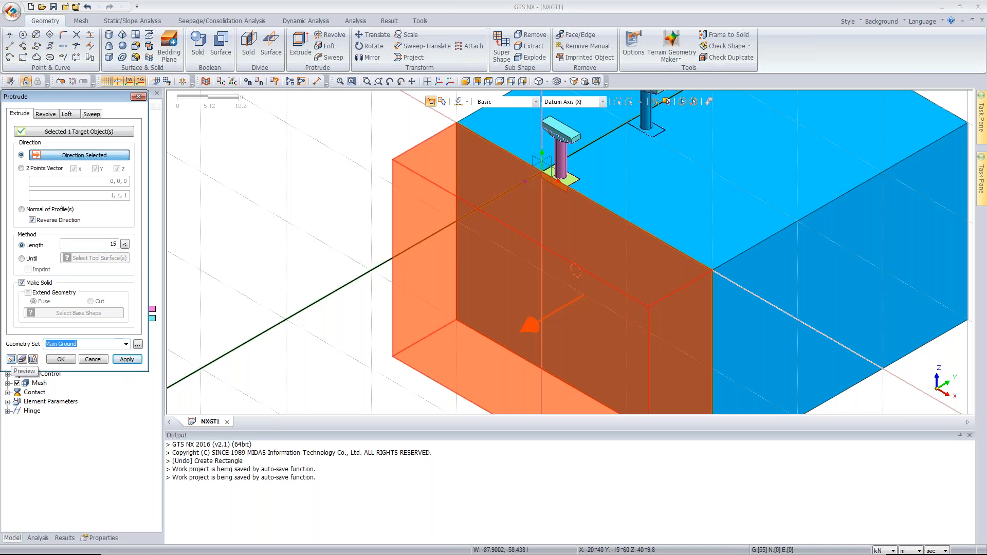
{"action": "left_click", "coordinate": [127, 359]}
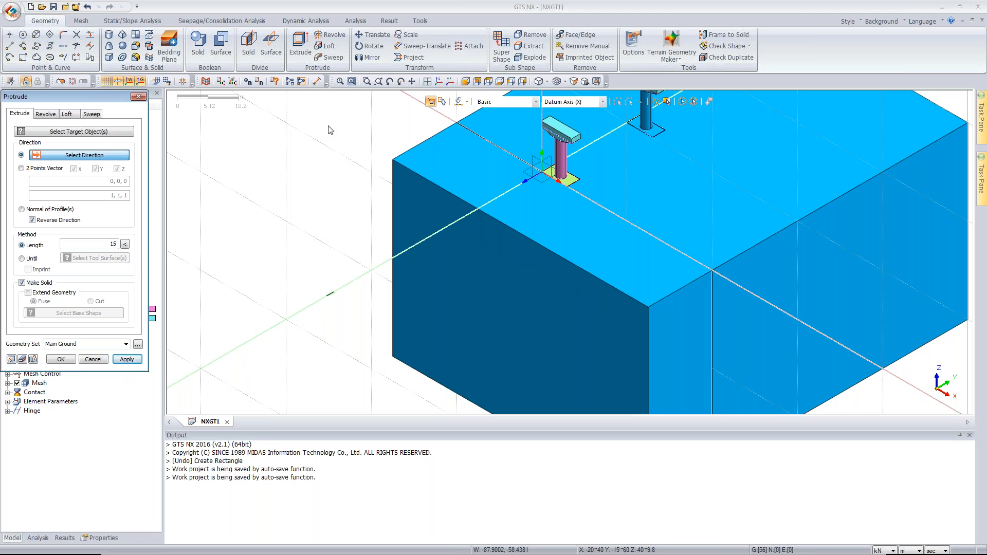
Fuse the two adjoining ground solids with Merge Faces and Delete Tool enabled, and close the Protrude dialog.
{"action": "left_click", "coordinate": [198, 44]}
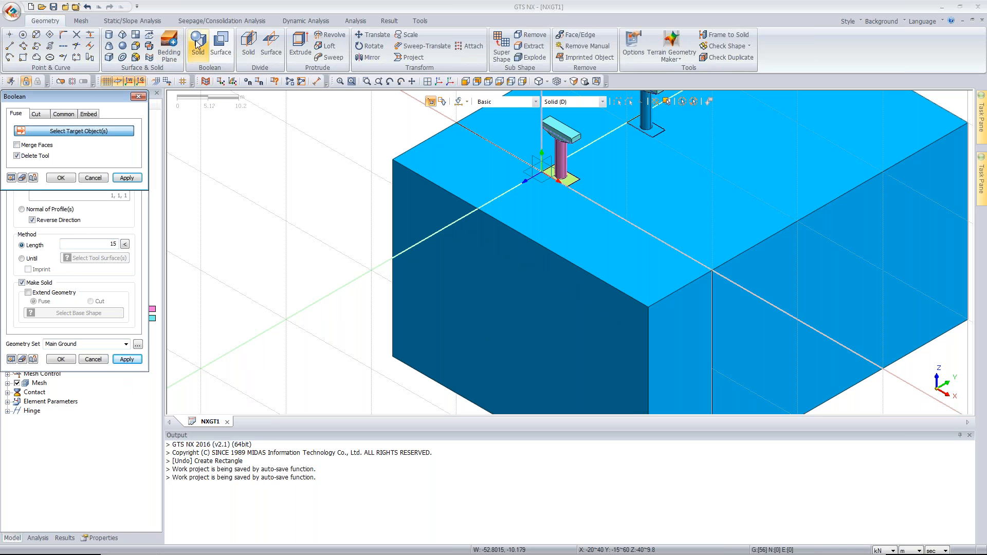
{"action": "left_click", "coordinate": [524, 267]}
{"action": "left_click", "coordinate": [775, 181]}
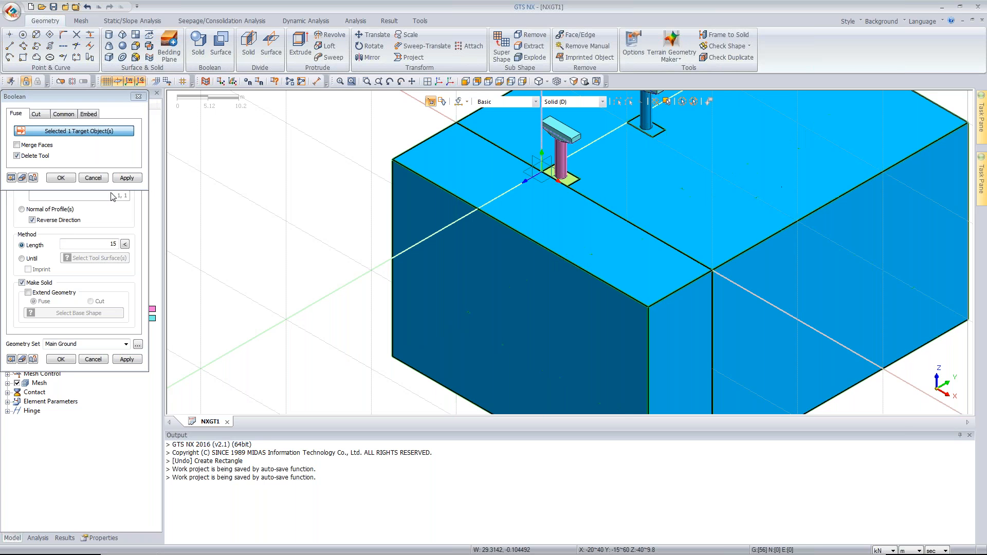
{"action": "left_click", "coordinate": [16, 145]}
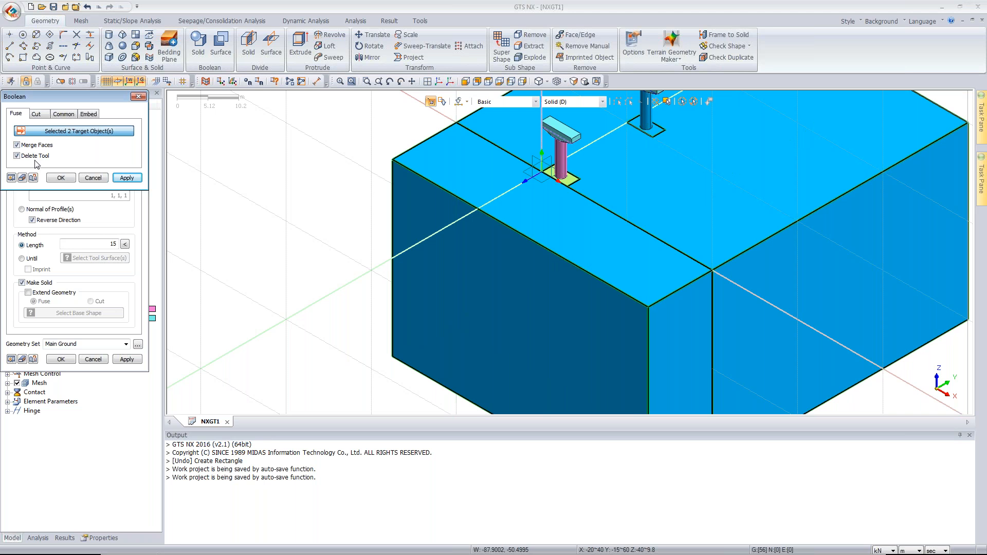
{"action": "left_click", "coordinate": [60, 178]}
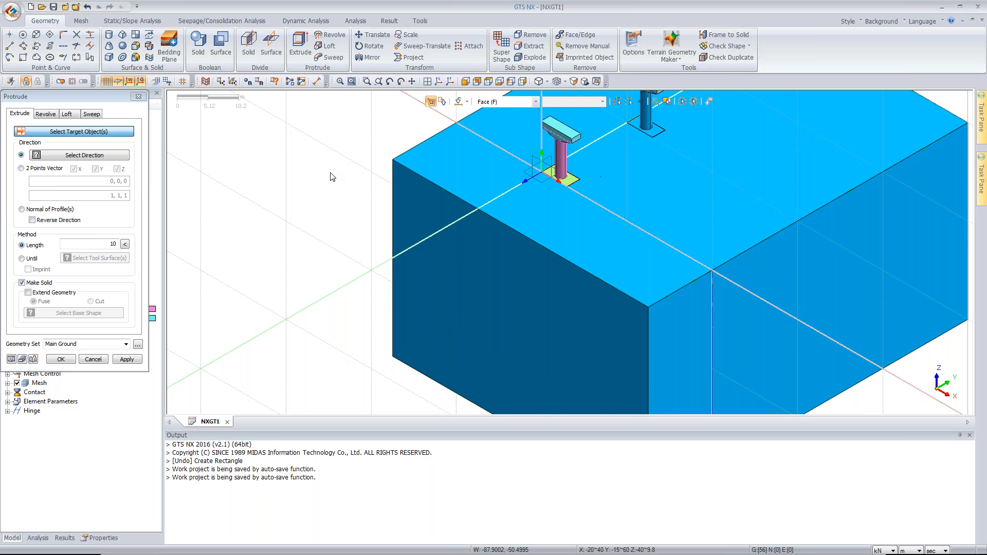
{"action": "left_click", "coordinate": [139, 101]}
Hide the fused ground block to expose the tunnel and piles inside it.
{"action": "left_click", "coordinate": [513, 188]}
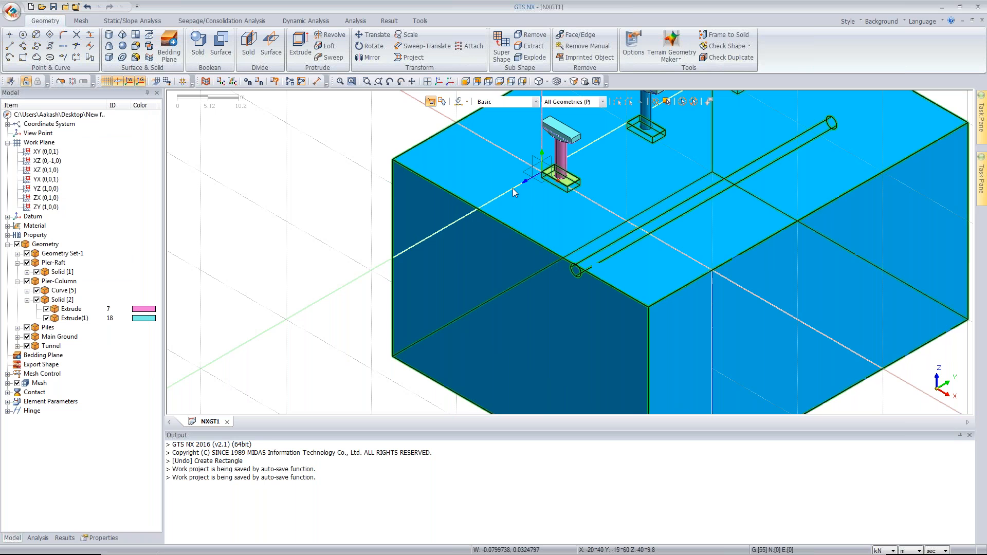
{"action": "right_click", "coordinate": [513, 188]}
{"action": "left_click", "coordinate": [532, 205]}
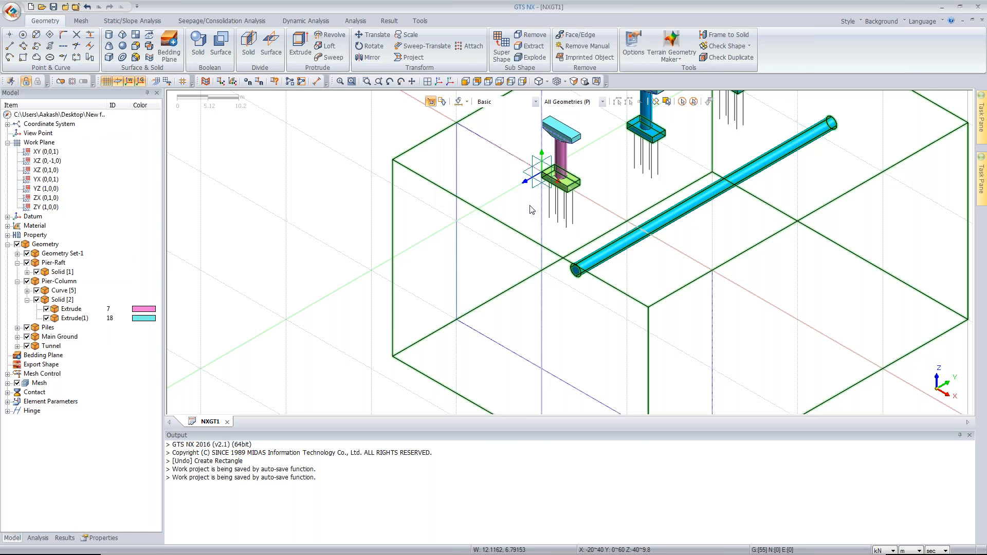
Extrude the tunnel's front end face 15 m in the reverse Y direction as a solid into the Tunnel set.
{"action": "left_click", "coordinate": [300, 45]}
{"action": "left_click_drag", "start_coordinate": [103, 98], "coordinate": [202, 125]}
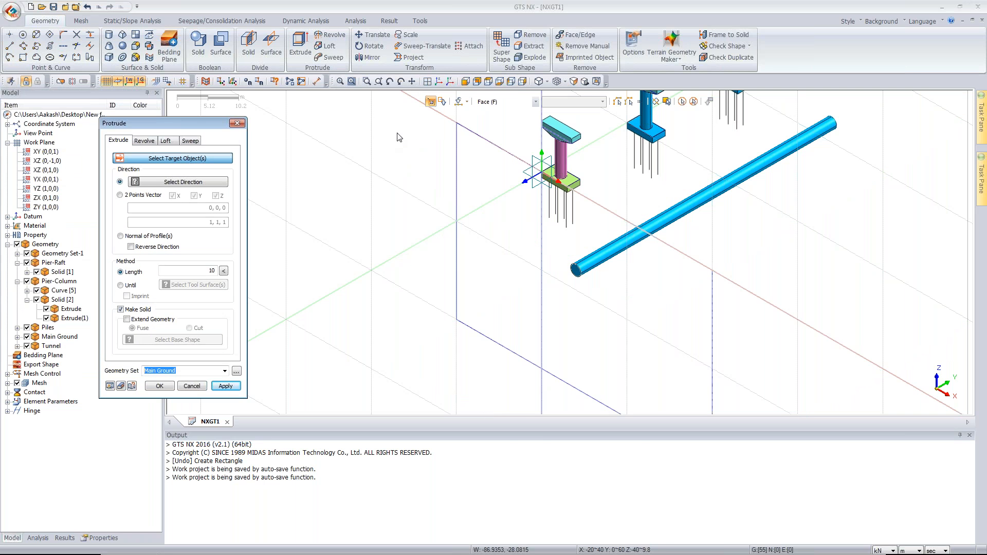
{"action": "left_click", "coordinate": [577, 279]}
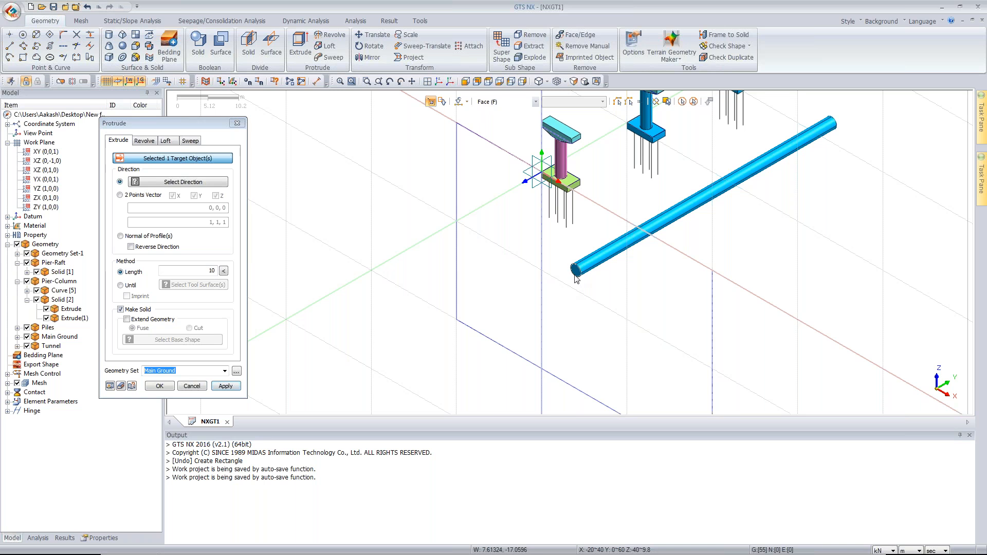
{"action": "left_click", "coordinate": [395, 265]}
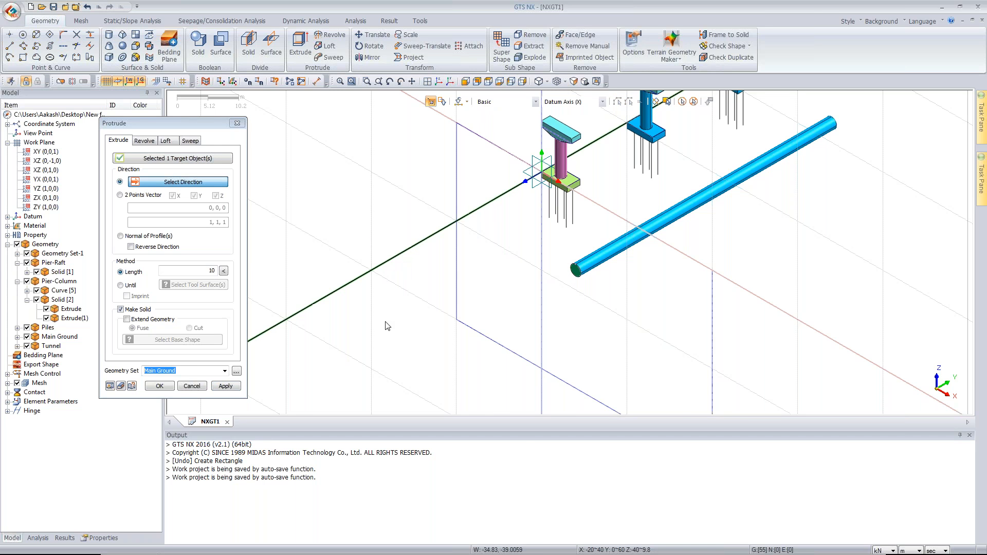
{"action": "double_click", "coordinate": [211, 270]}
{"action": "type", "text": "15"}
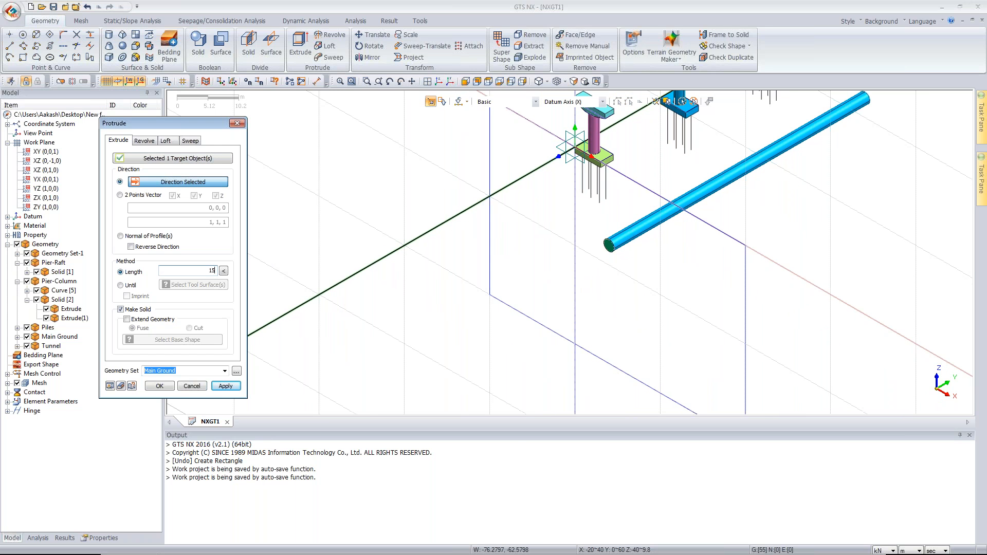
{"action": "left_click", "coordinate": [136, 246]}
{"action": "left_click", "coordinate": [110, 386]}
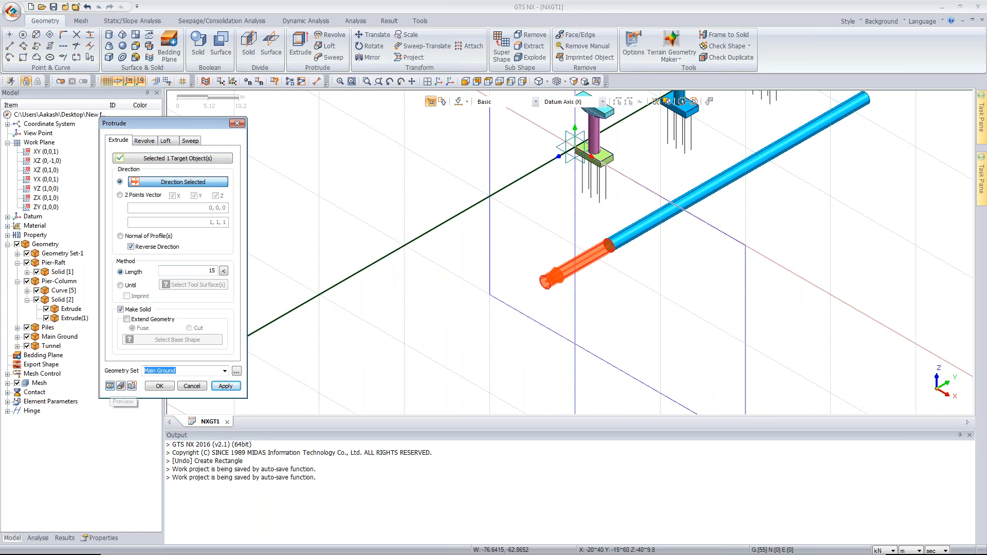
{"action": "left_click", "coordinate": [225, 371]}
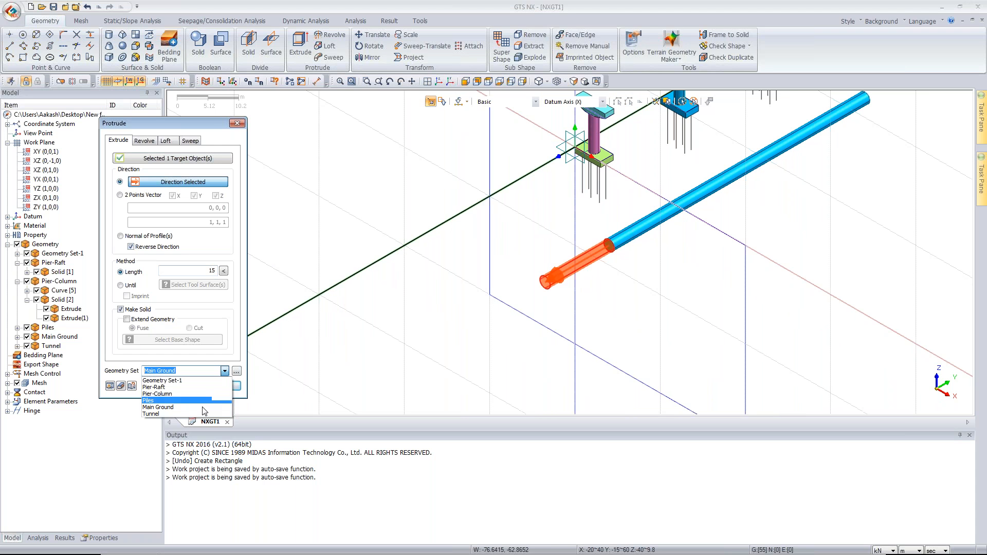
{"action": "left_click", "coordinate": [203, 414]}
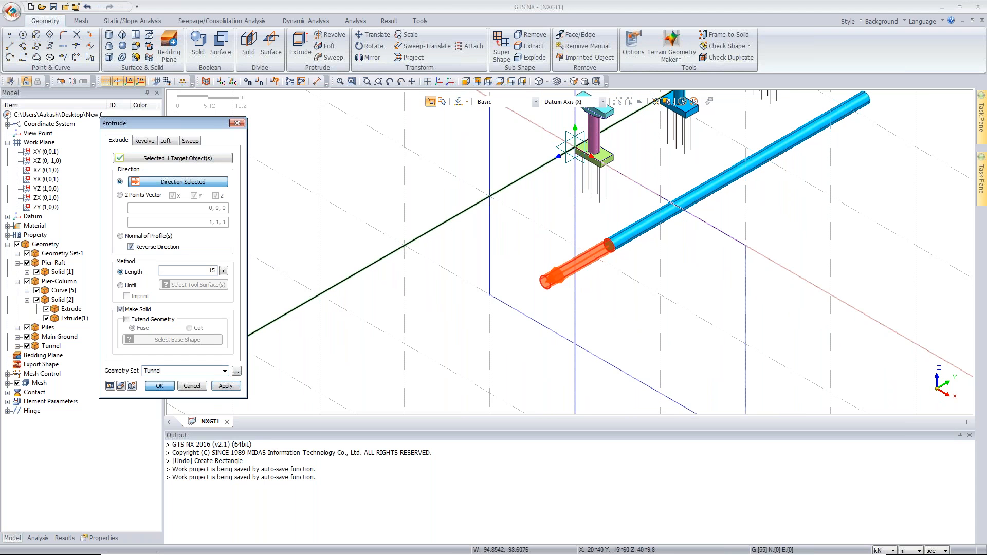
{"action": "left_click", "coordinate": [160, 385]}
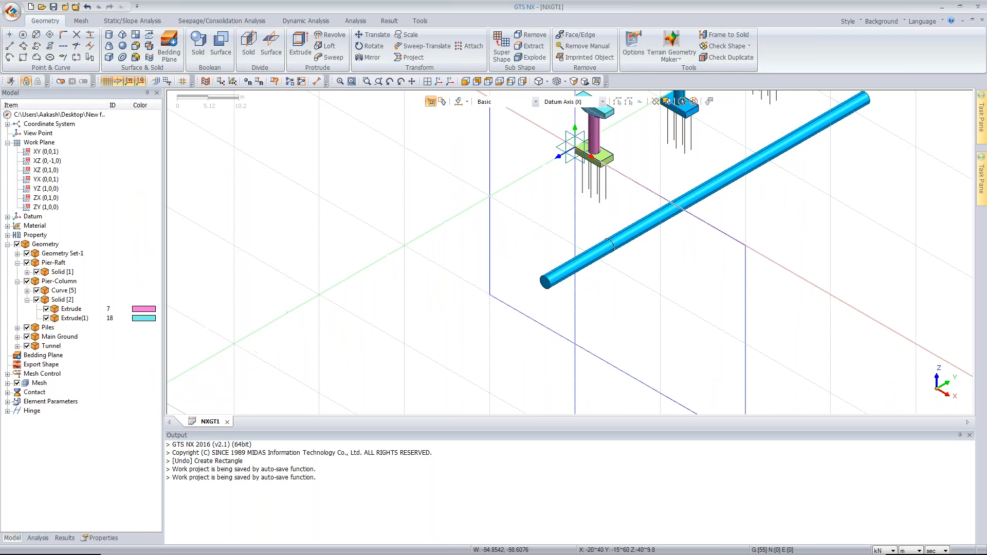
Fuse the original tunnel solid with its extension, with Merge Faces and Delete Tool enabled.
{"action": "left_click", "coordinate": [199, 49]}
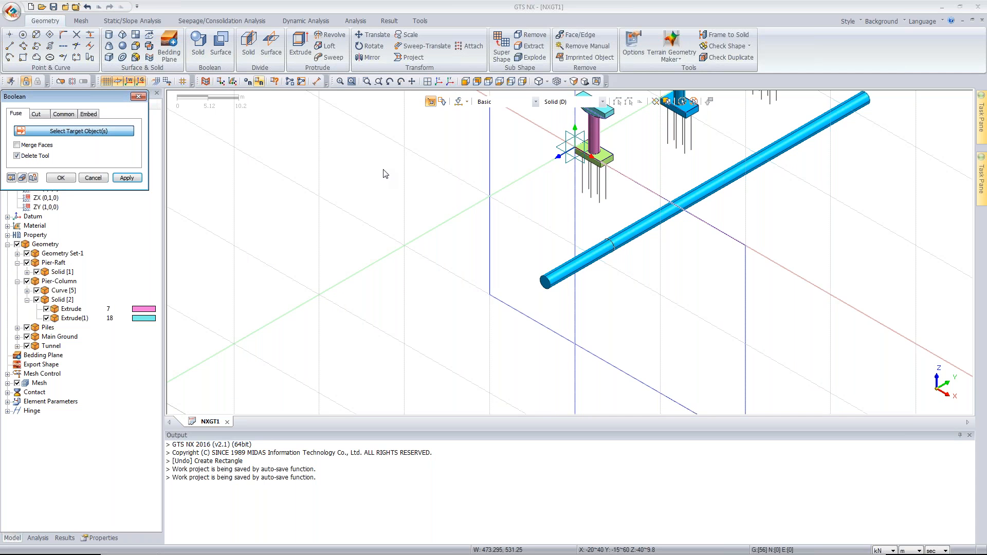
{"action": "left_click", "coordinate": [576, 256]}
{"action": "left_click", "coordinate": [646, 233]}
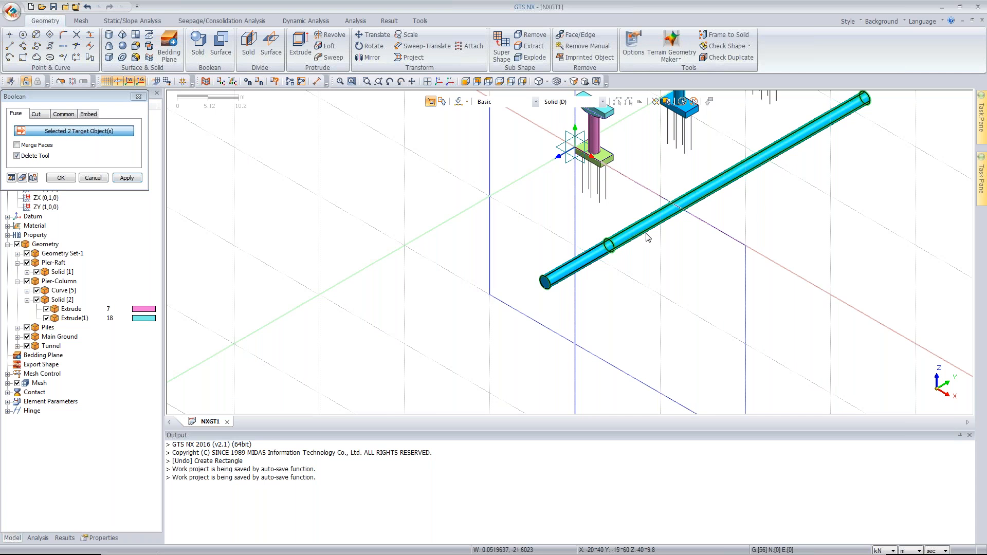
{"action": "left_click", "coordinate": [24, 145]}
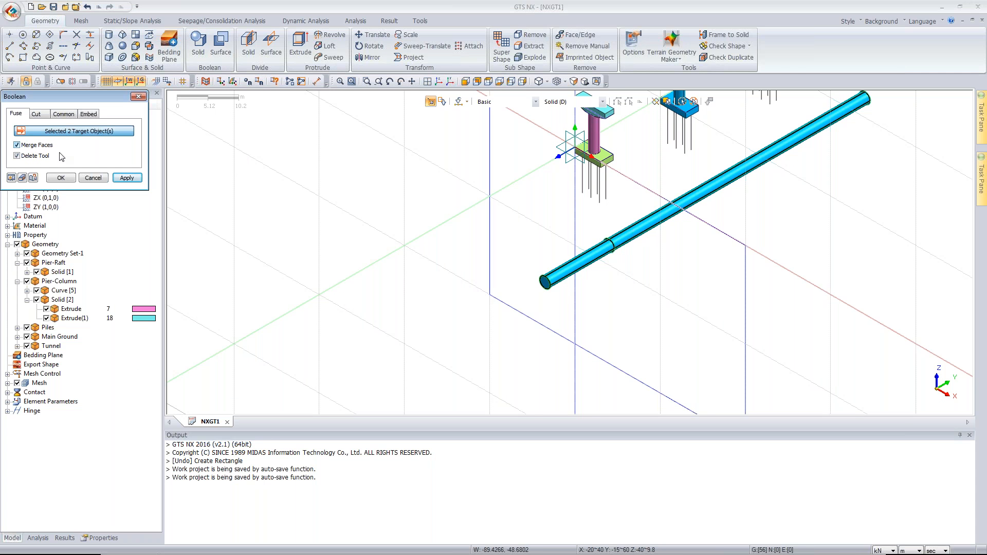
{"action": "left_click", "coordinate": [61, 177]}
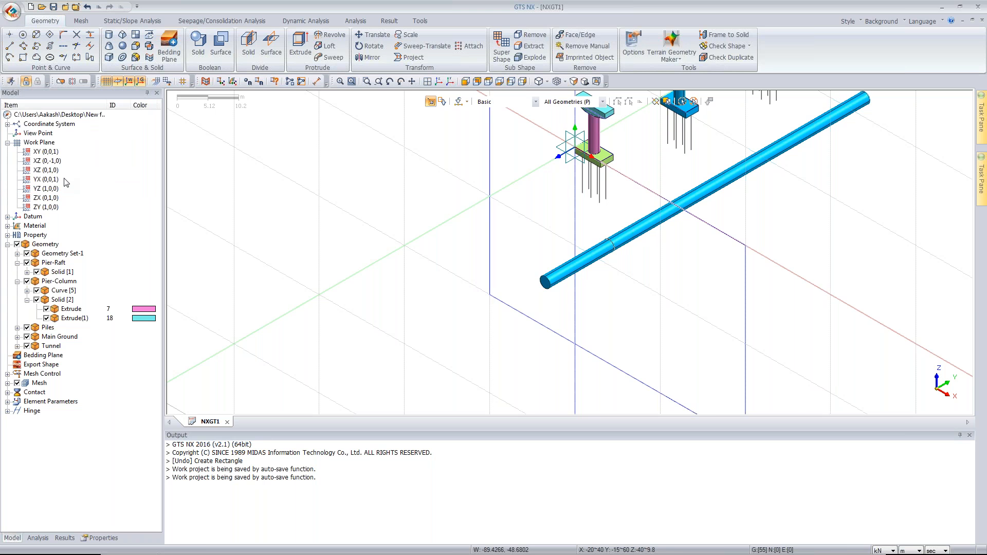
Redisplay the whole geometry and Auto Connect all the solids using the Boolean method.
{"action": "left_click", "coordinate": [17, 245]}
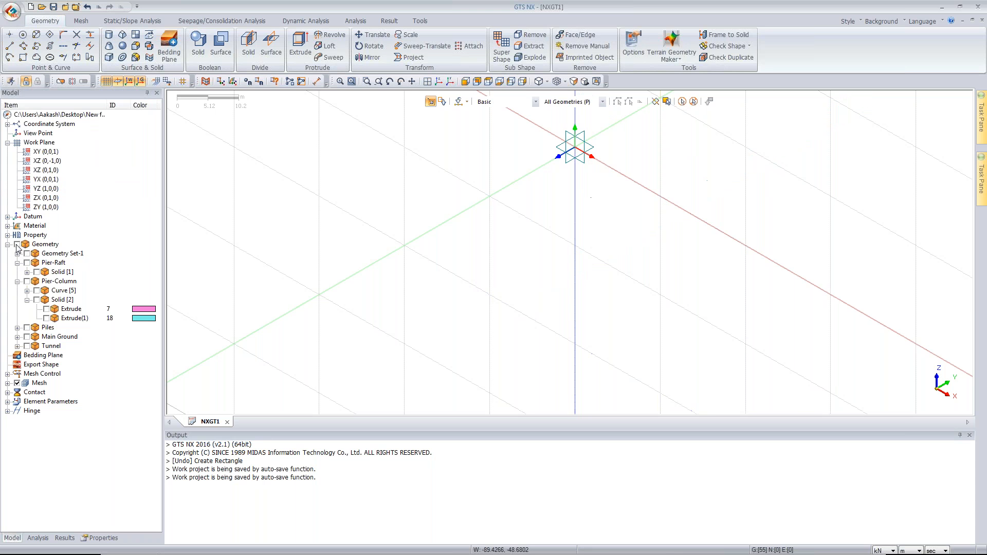
{"action": "left_click", "coordinate": [16, 246]}
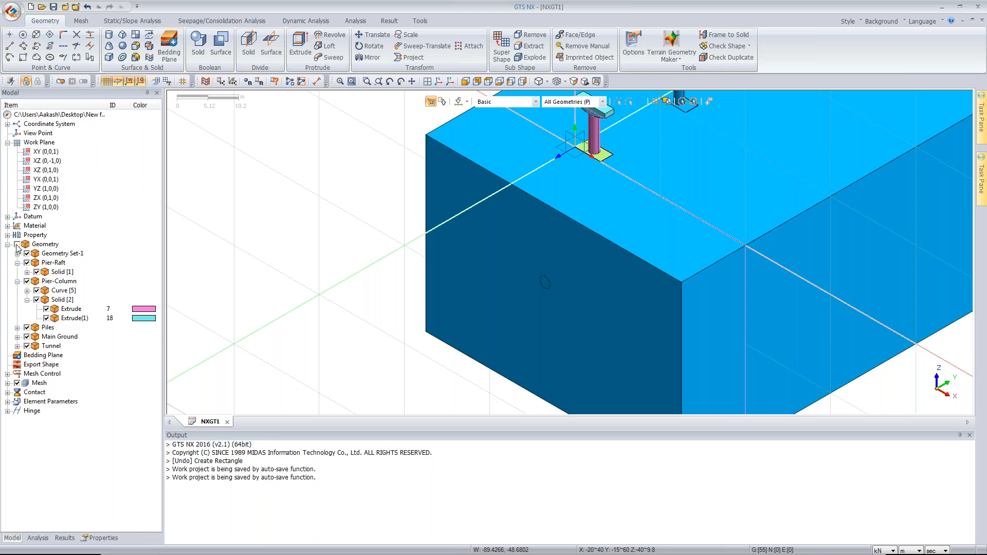
{"action": "left_click", "coordinate": [438, 83]}
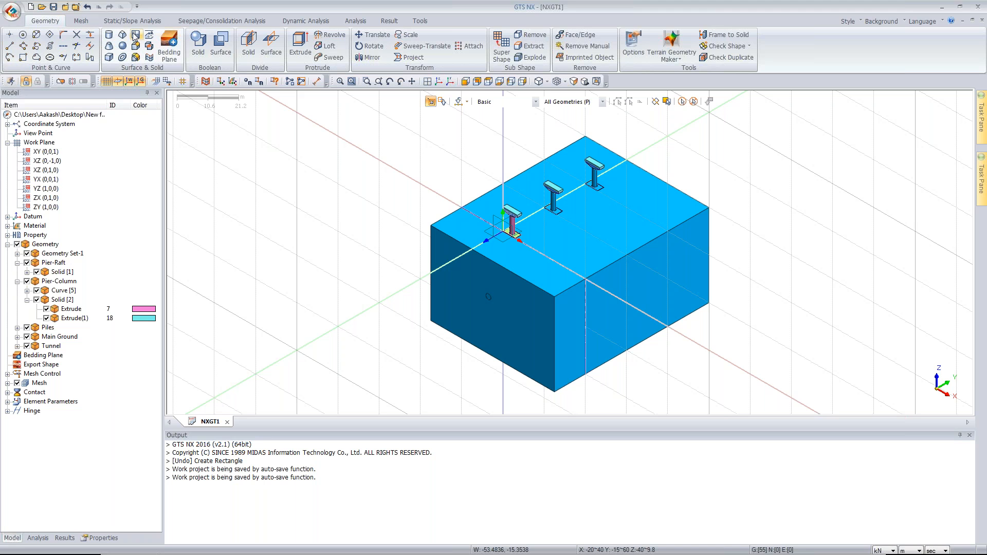
{"action": "left_click", "coordinate": [150, 47]}
{"action": "left_click", "coordinate": [84, 130]}
{"action": "left_click", "coordinate": [76, 146]}
{"action": "left_click", "coordinate": [682, 102]}
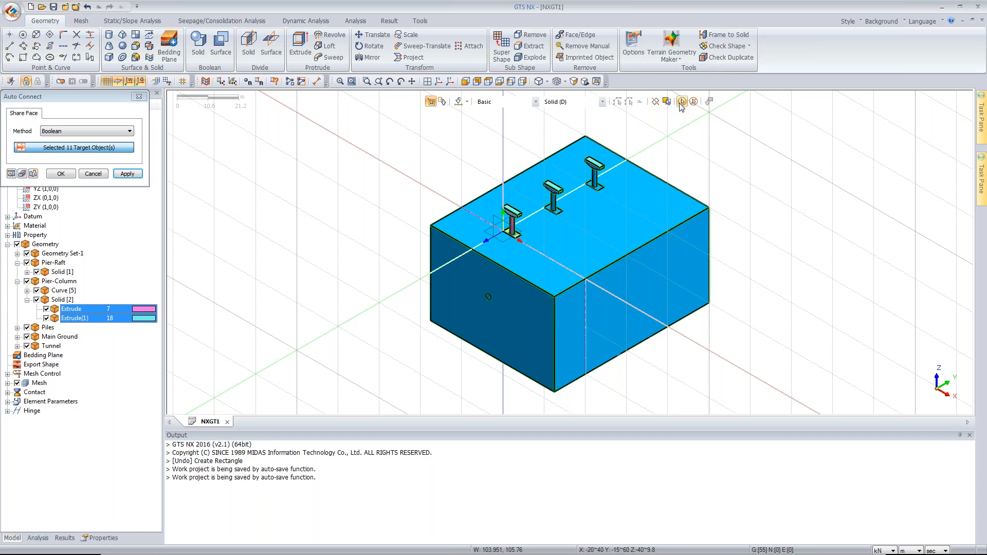
{"action": "left_click", "coordinate": [61, 174]}
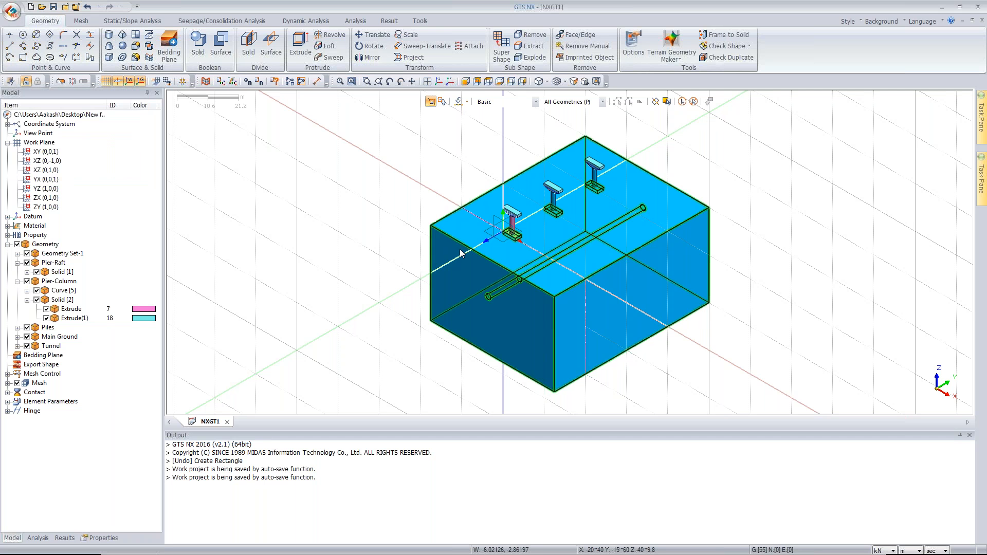
Hide the connected ground block so that the extended tunnel and the piles can be inspected.
{"action": "key", "text": "ctrl+h"}
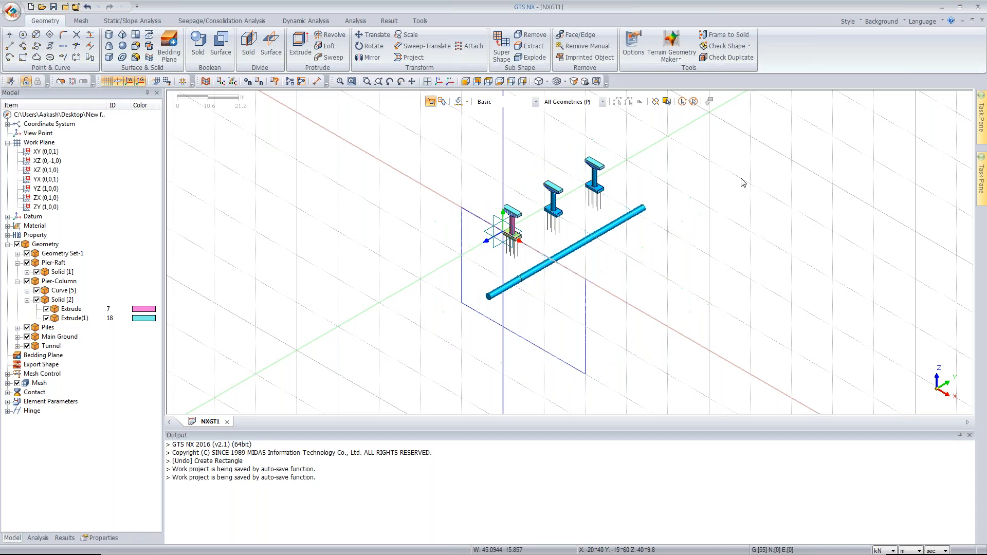
{"action": "left_click", "coordinate": [467, 82]}
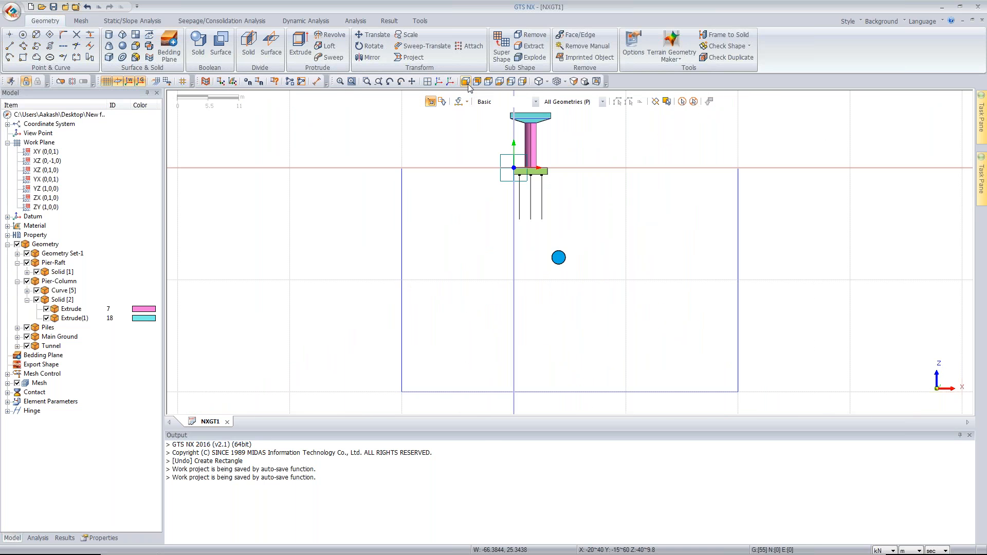
{"action": "middle_click_drag", "start_coordinate": [631, 302], "coordinate": [554, 320]}
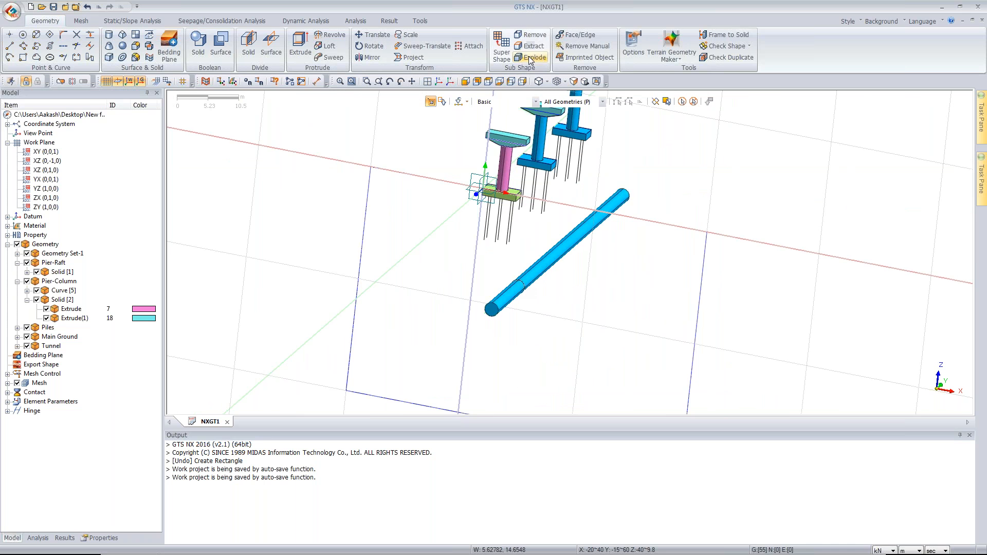
Draw a rectangular face enclosing the tunnel's circular cross-section in the front view.
{"action": "left_click", "coordinate": [466, 84]}
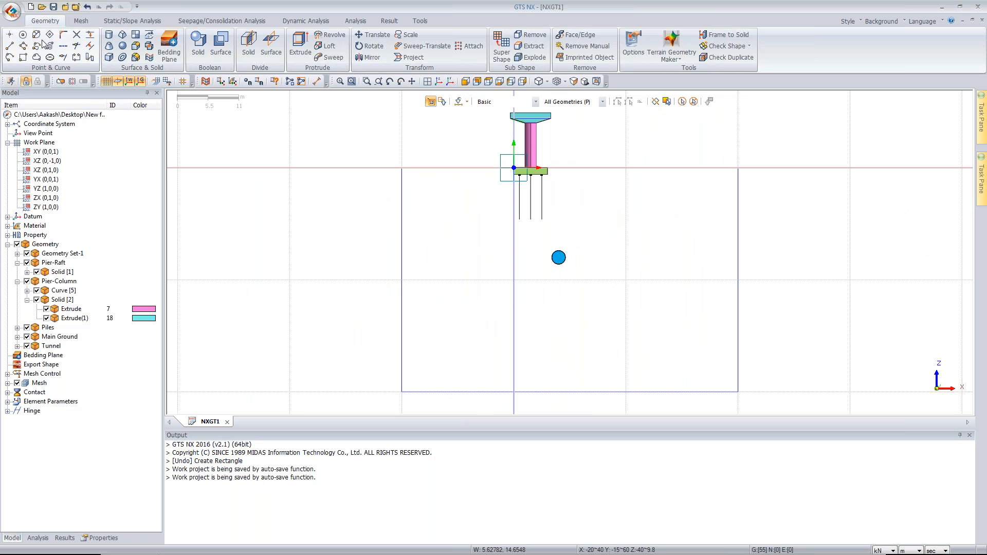
{"action": "left_click", "coordinate": [22, 57]}
{"action": "left_click_drag", "start_coordinate": [55, 118], "coordinate": [179, 165]}
{"action": "left_click", "coordinate": [140, 249]}
{"action": "left_click", "coordinate": [528, 284]}
{"action": "left_click", "coordinate": [597, 234]}
{"action": "left_click", "coordinate": [263, 143]}
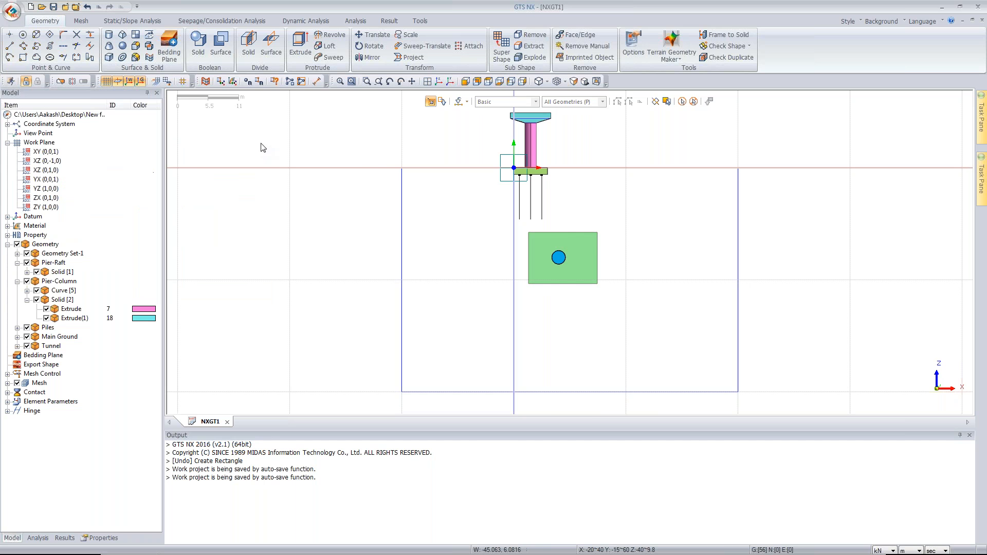
Copy the rectangular face uniformly along the Y axis at 5 m spacing, 12 times, into the Tunnel set.
{"action": "left_click", "coordinate": [438, 81]}
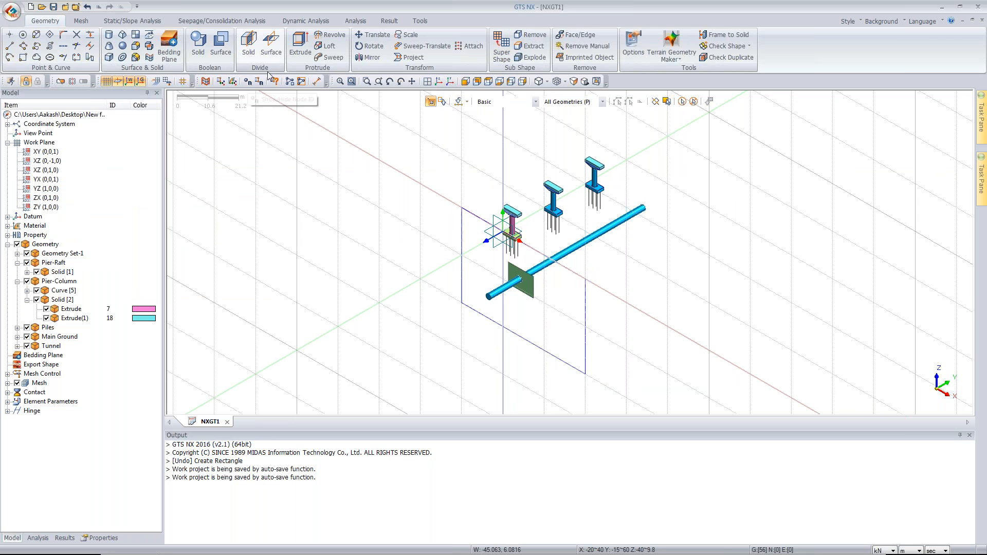
{"action": "left_click", "coordinate": [373, 37]}
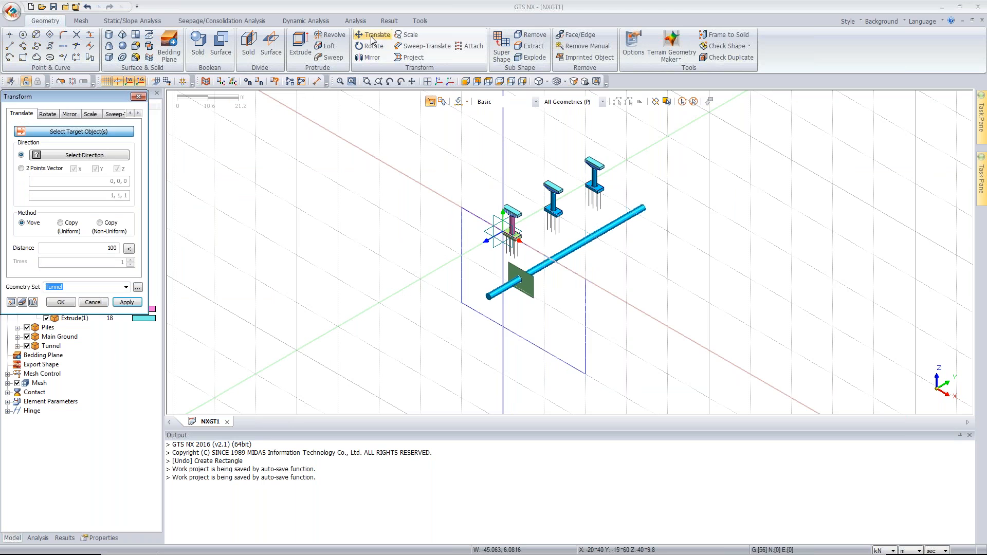
{"action": "left_click", "coordinate": [508, 298]}
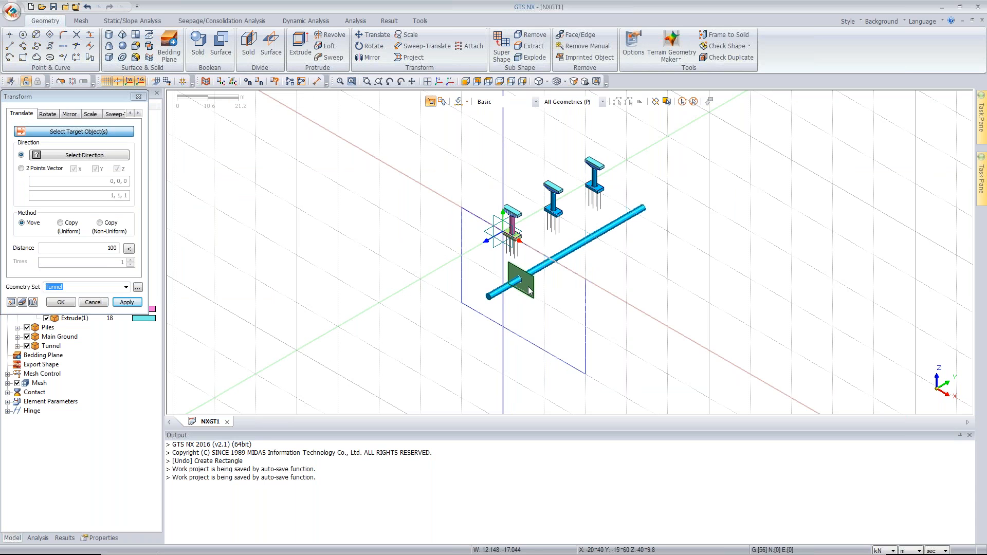
{"action": "left_click", "coordinate": [105, 155]}
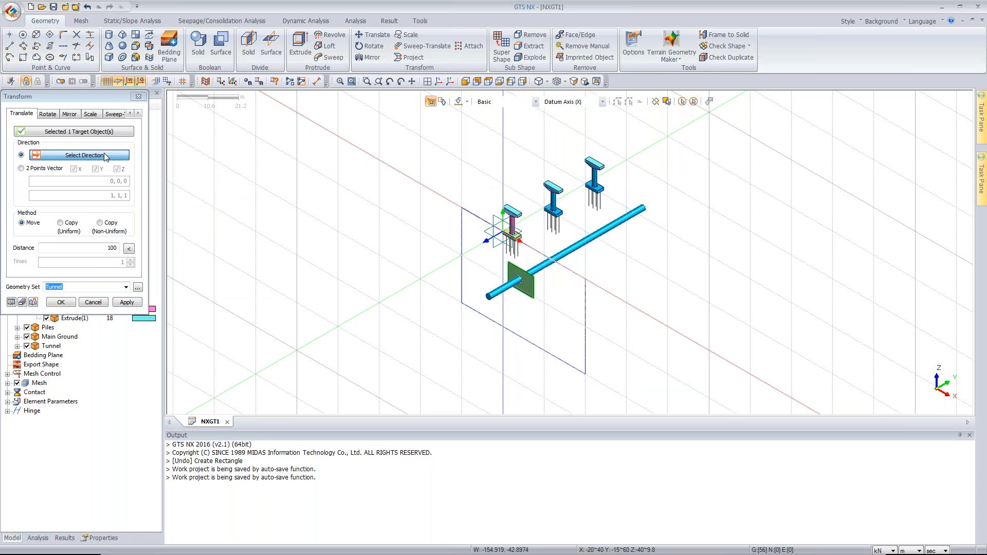
{"action": "left_click", "coordinate": [282, 358]}
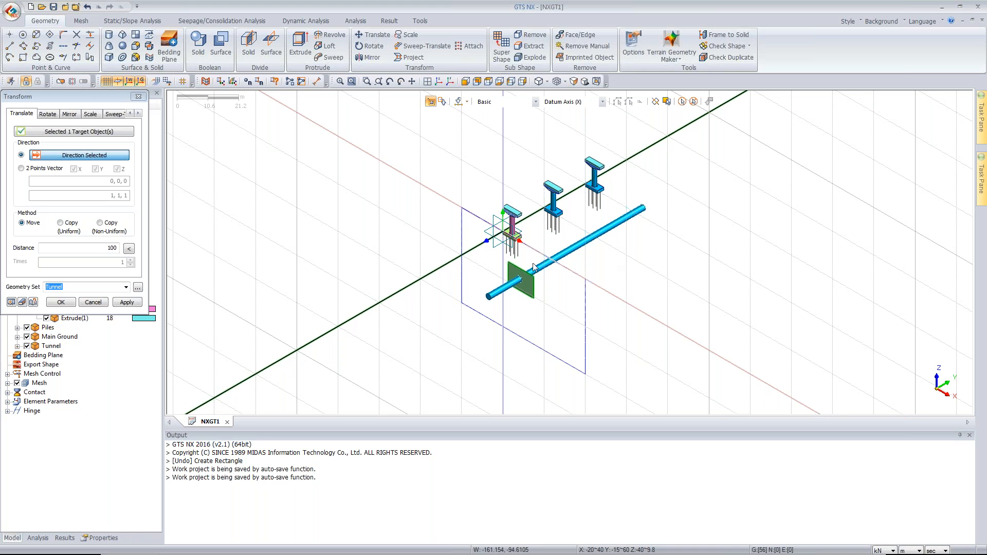
{"action": "left_click", "coordinate": [72, 225]}
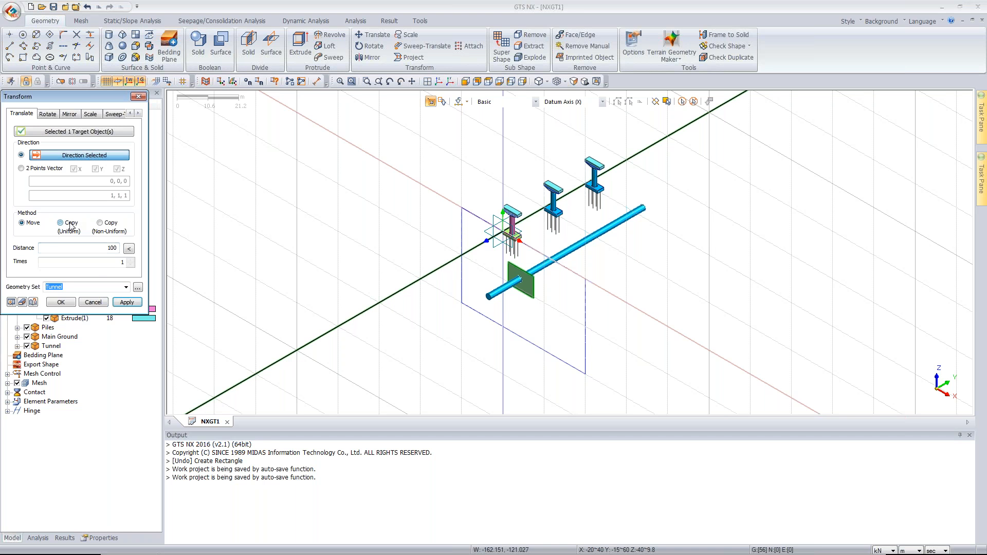
{"action": "double_click", "coordinate": [94, 249]}
{"action": "type", "text": "5"}
{"action": "key", "text": "Tab"}
{"action": "type", "text": "12"}
{"action": "left_click", "coordinate": [12, 304]}
{"action": "middle_click_drag", "start_coordinate": [751, 300], "coordinate": [457, 261]}
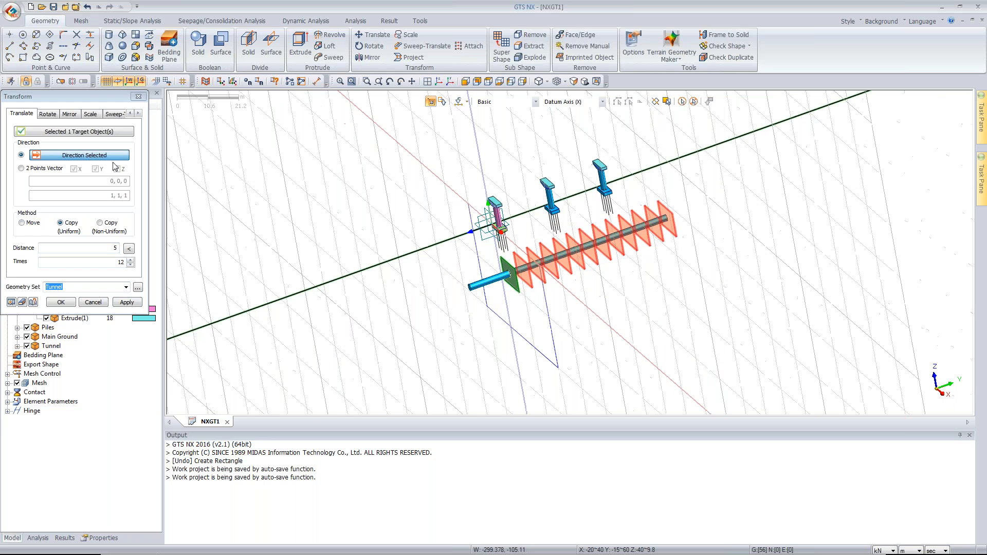
{"action": "left_click", "coordinate": [127, 302]}
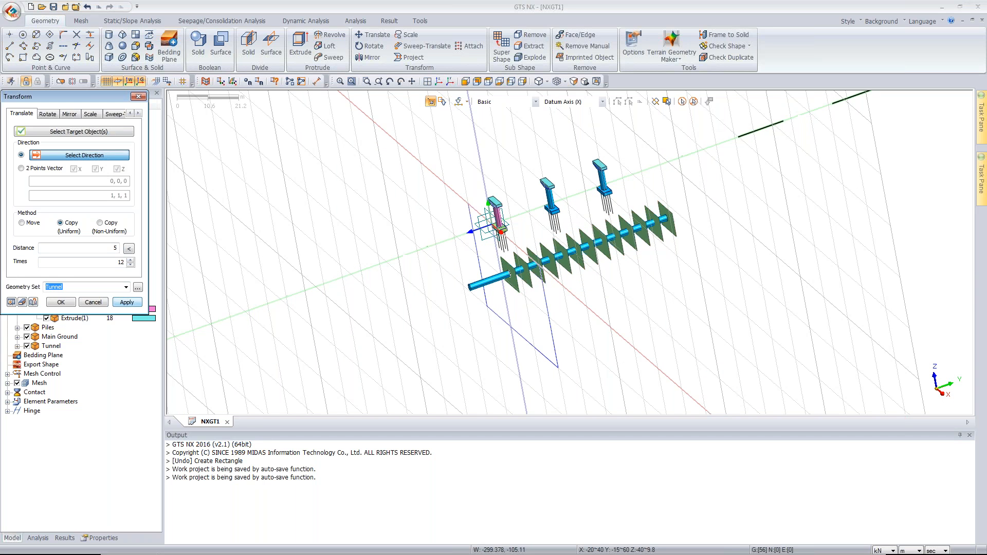
Copy the original rectangular face uniformly along the Y axis at -5 m spacing, 3 times, across the tunnel extension.
{"action": "left_click", "coordinate": [516, 285]}
{"action": "left_click", "coordinate": [65, 155]}
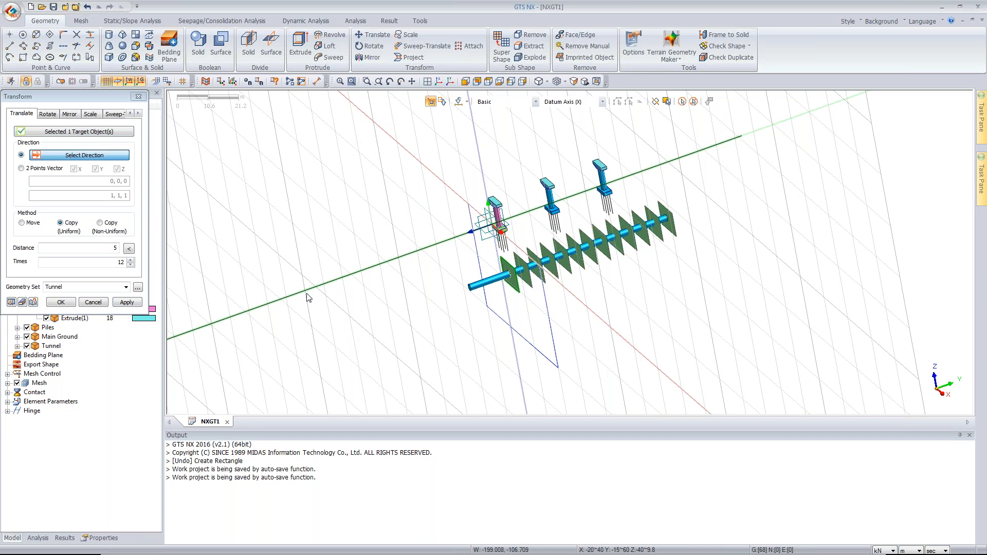
{"action": "left_click", "coordinate": [659, 165]}
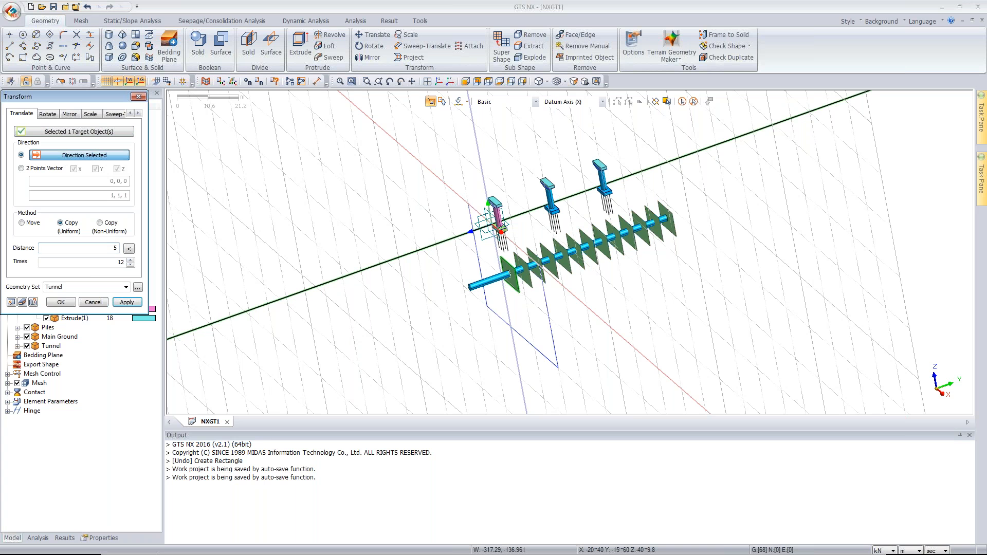
{"action": "left_click", "coordinate": [114, 248]}
{"action": "type", "text": "-5"}
{"action": "left_click", "coordinate": [11, 302]}
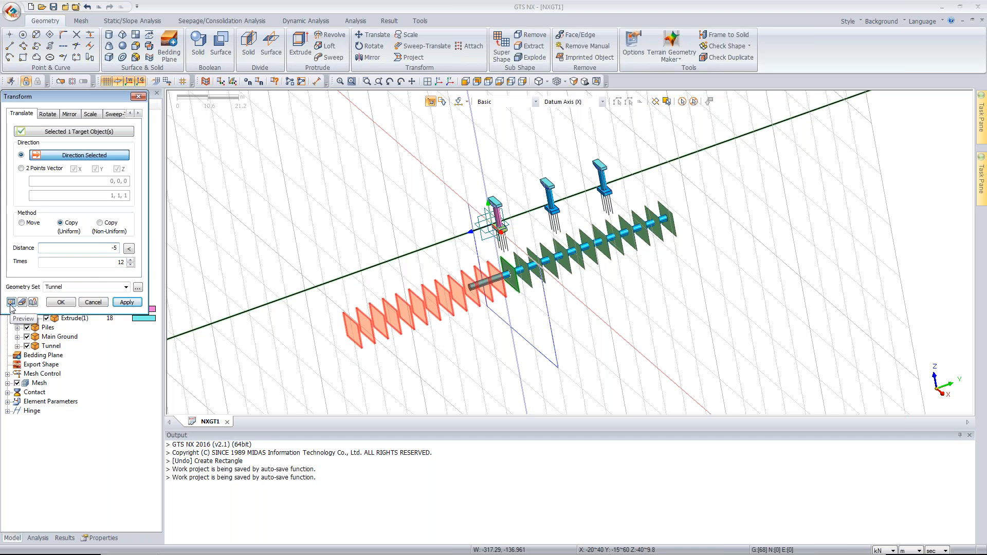
{"action": "double_click", "coordinate": [118, 262]}
{"action": "type", "text": "3"}
{"action": "left_click", "coordinate": [11, 302]}
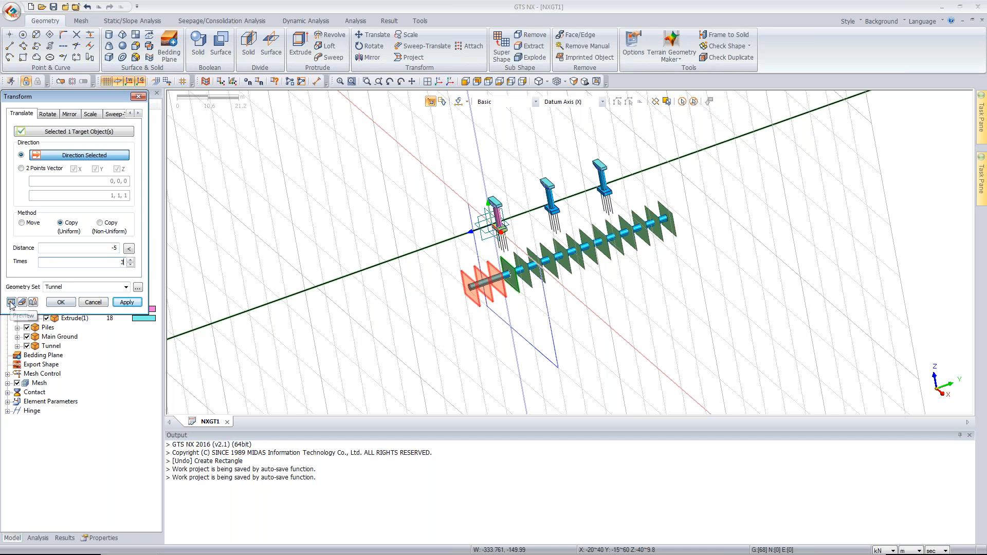
{"action": "left_click", "coordinate": [61, 302]}
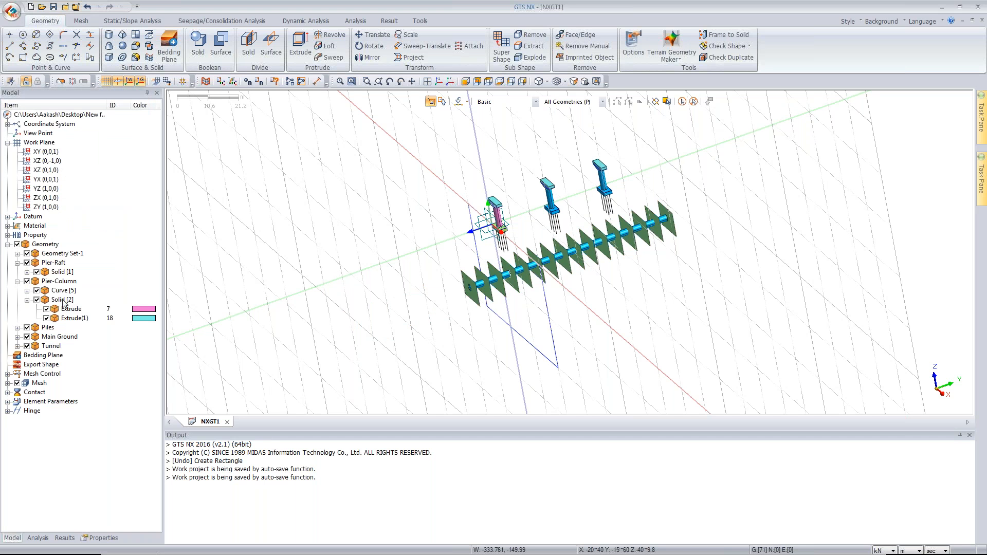
Divide the tunnel solid with all 16 rectangular faces as tool surfaces, deleting the original and tools and storing the pieces in the Tunnel set.
{"action": "left_click", "coordinate": [248, 46]}
{"action": "left_click_drag", "start_coordinate": [88, 98], "coordinate": [148, 120]}
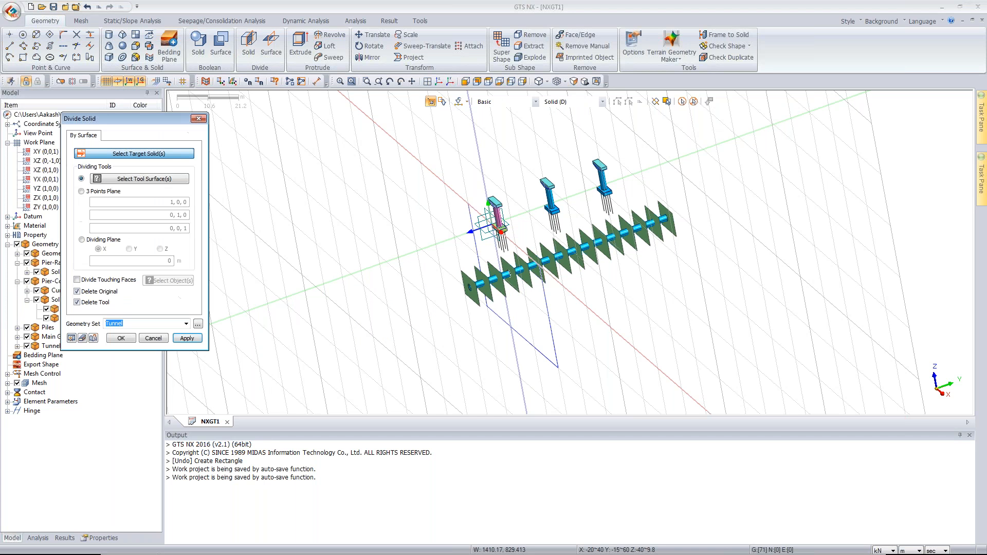
{"action": "left_click", "coordinate": [512, 281]}
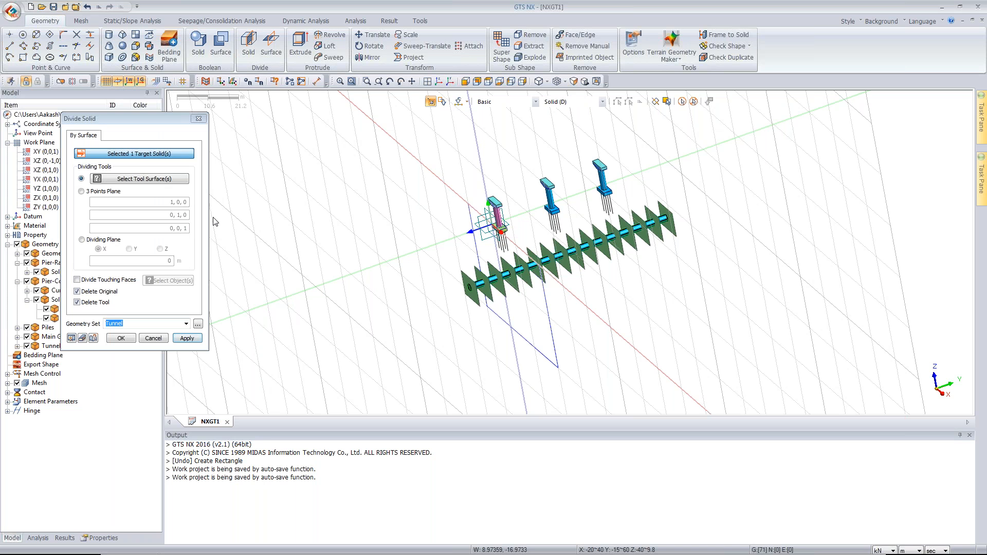
{"action": "left_click", "coordinate": [151, 180]}
{"action": "left_click", "coordinate": [469, 84]}
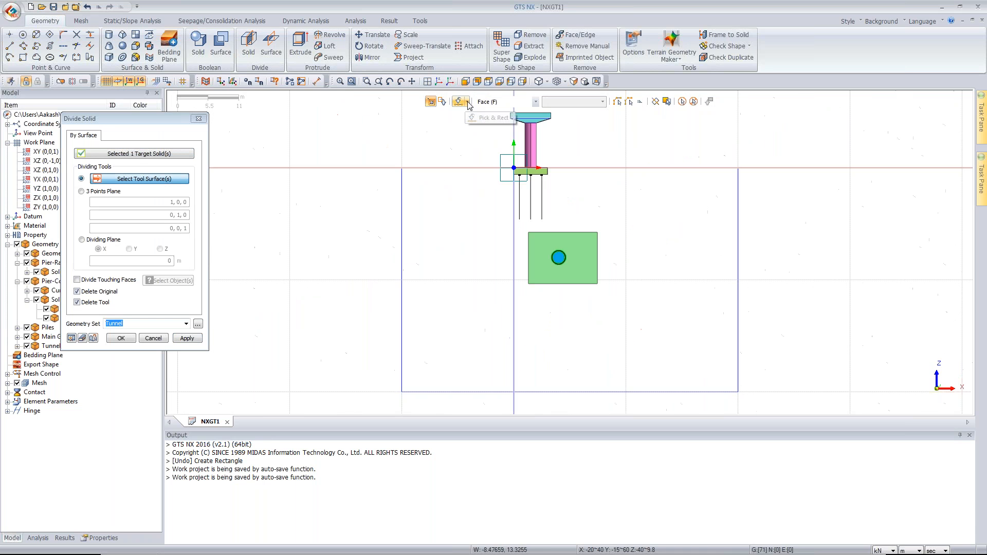
{"action": "left_click", "coordinate": [466, 102]}
{"action": "left_click", "coordinate": [493, 109]}
{"action": "left_click", "coordinate": [467, 143]}
{"action": "left_click", "coordinate": [502, 265]}
{"action": "left_click", "coordinate": [499, 251]}
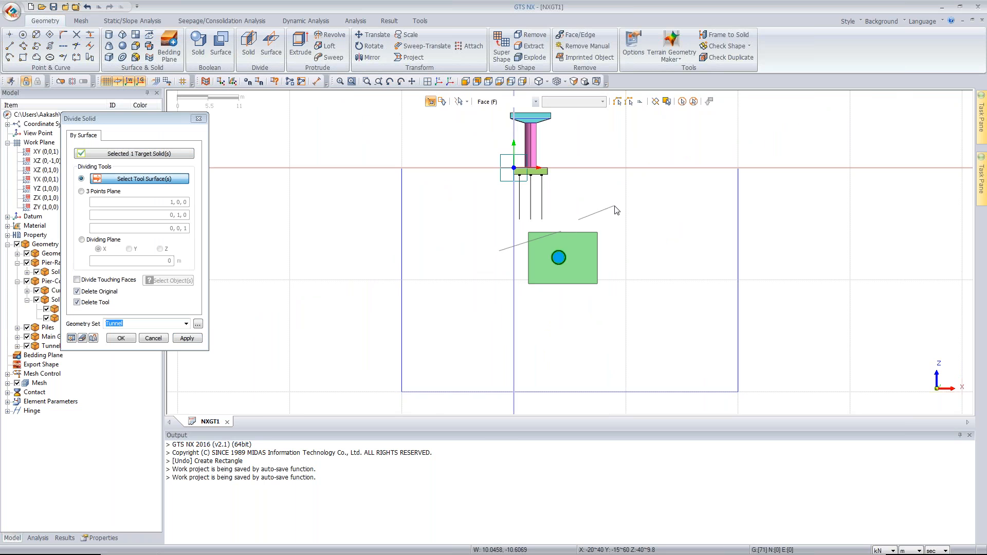
{"action": "left_click", "coordinate": [615, 206]}
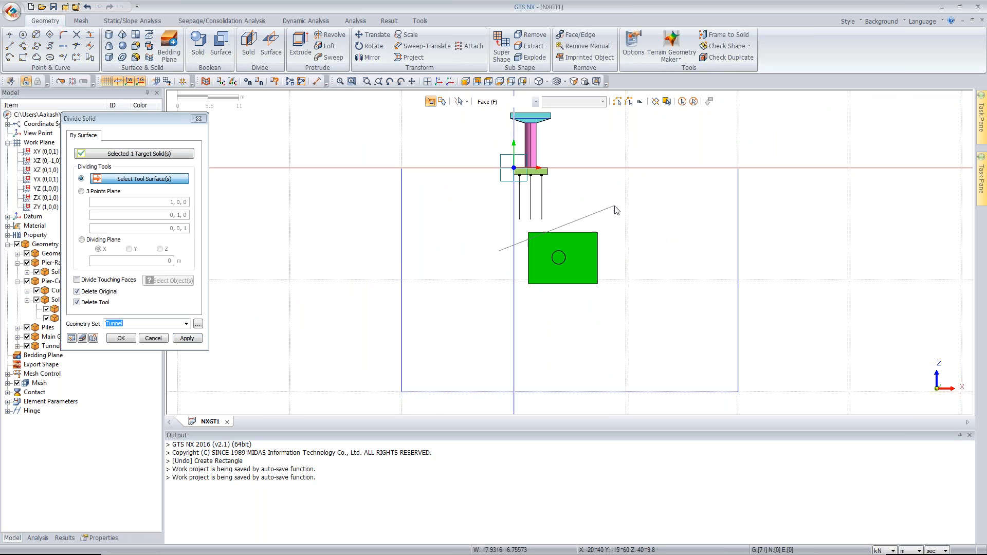
{"action": "left_click", "coordinate": [441, 86]}
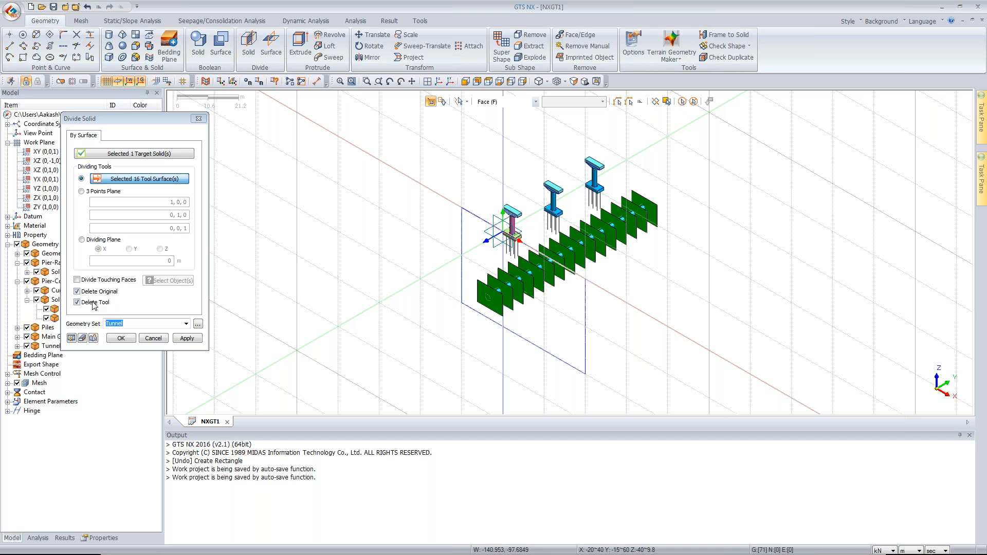
{"action": "left_click", "coordinate": [71, 338]}
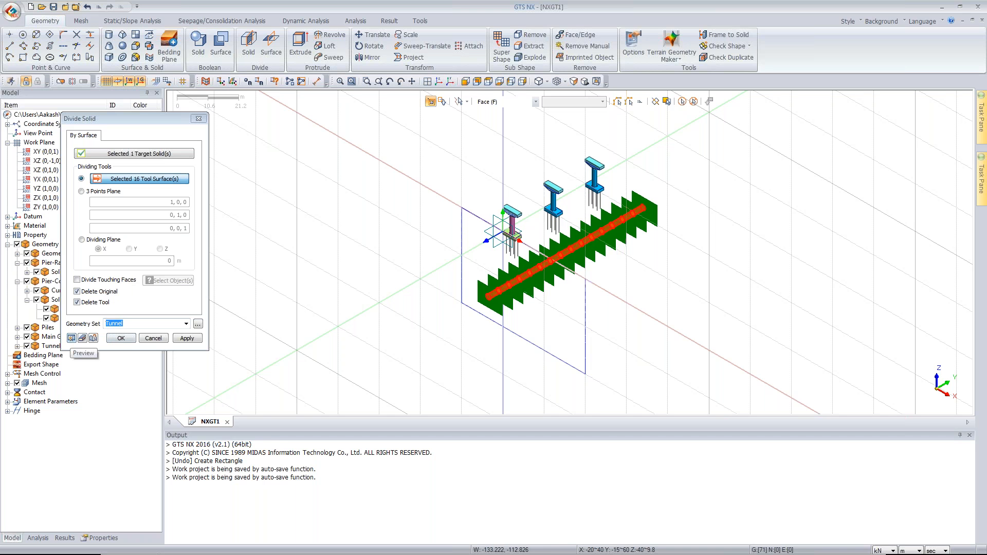
{"action": "left_click", "coordinate": [121, 338]}
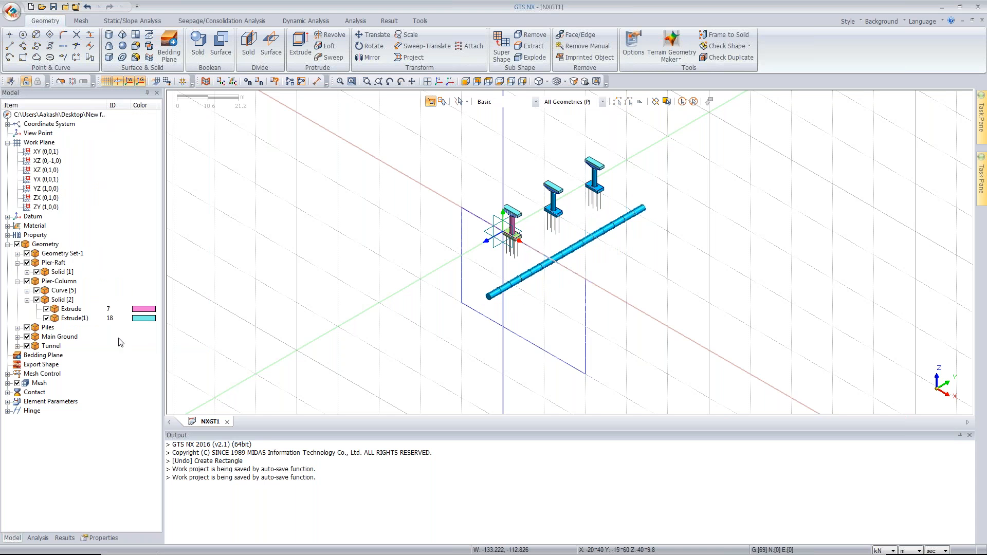
Show all geometry including the ground block and auto-connect every displayed solid with the Boolean method.
{"action": "left_click", "coordinate": [17, 244]}
{"action": "left_click", "coordinate": [17, 245]}
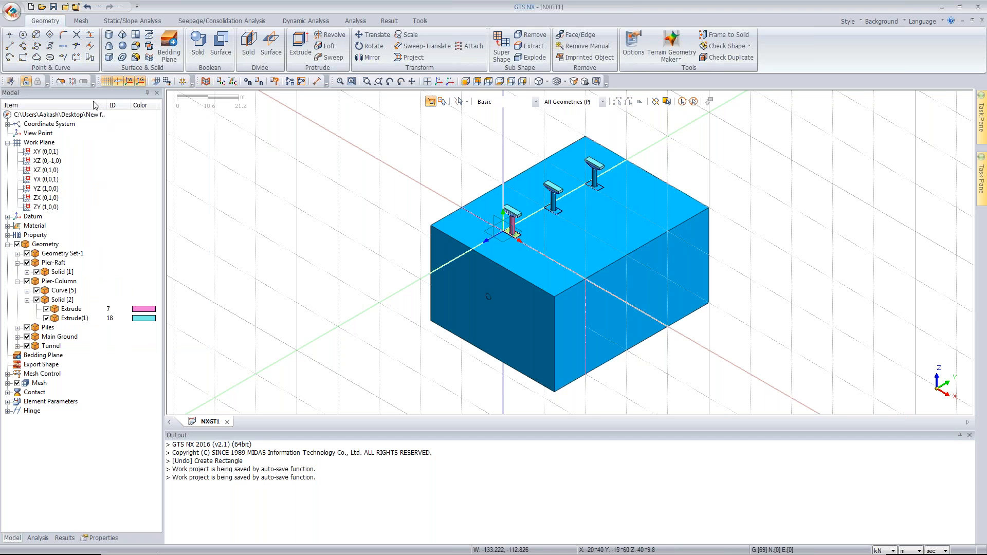
{"action": "left_click", "coordinate": [149, 47]}
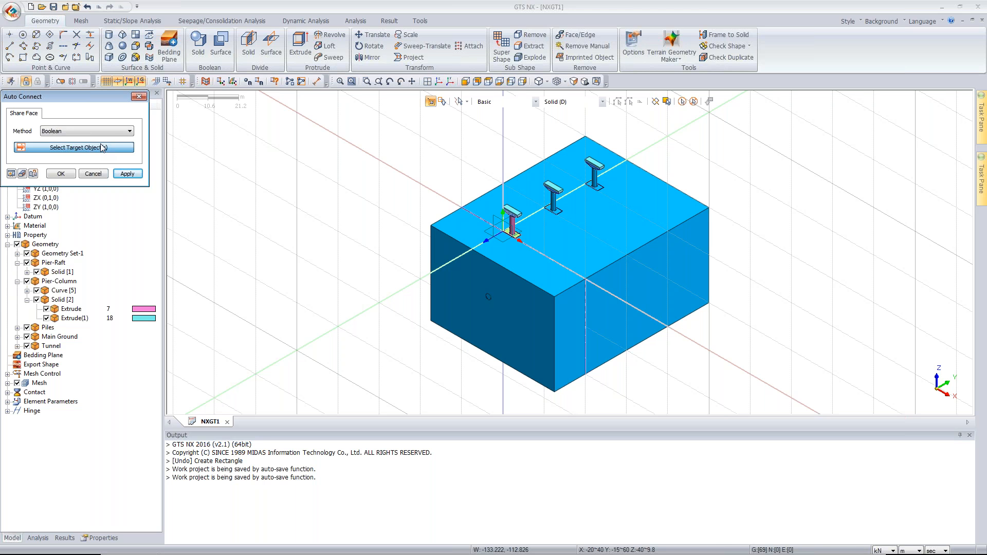
{"action": "left_click", "coordinate": [682, 101]}
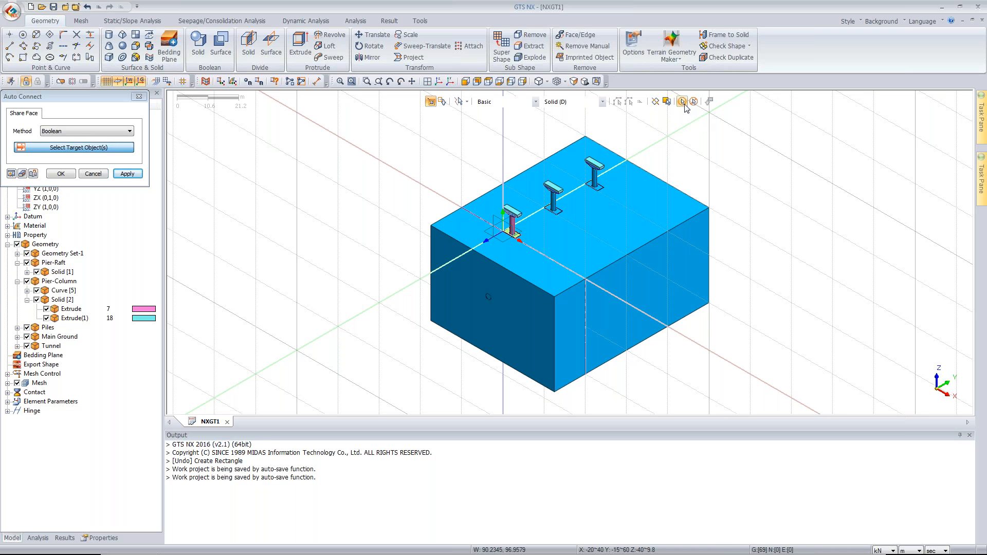
{"action": "left_click", "coordinate": [60, 174]}
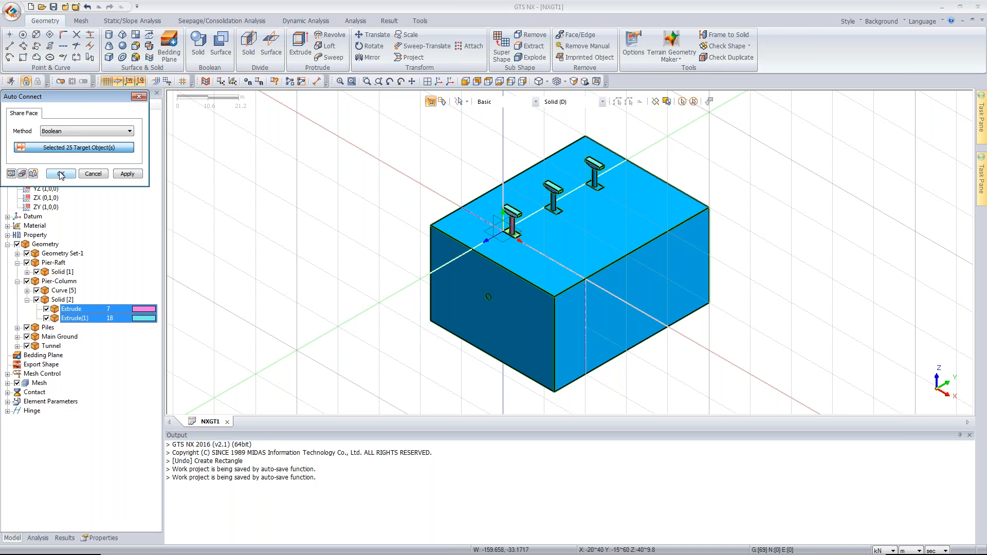
{"action": "left_click", "coordinate": [61, 174]}
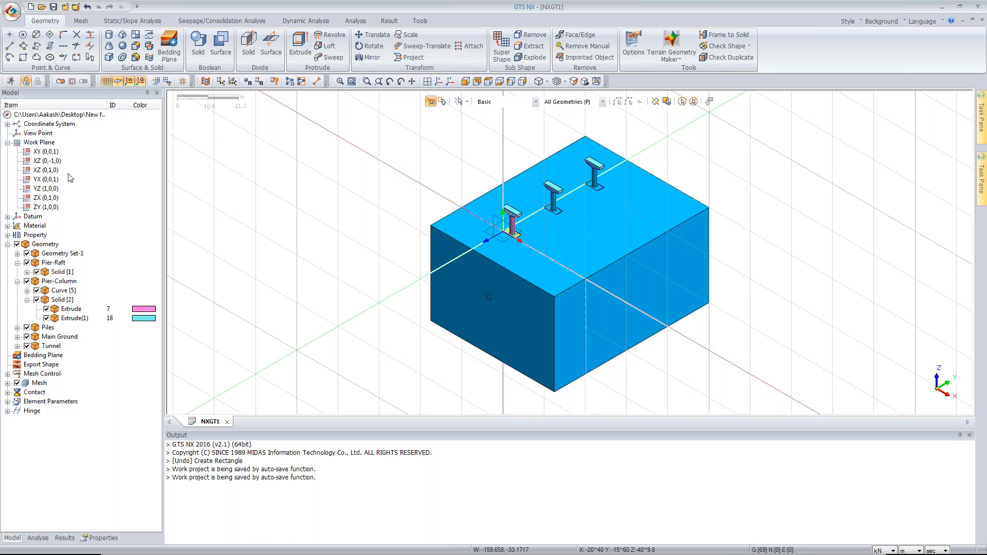
{"action": "middle_click_drag", "start_coordinate": [543, 262], "coordinate": [251, 29]}
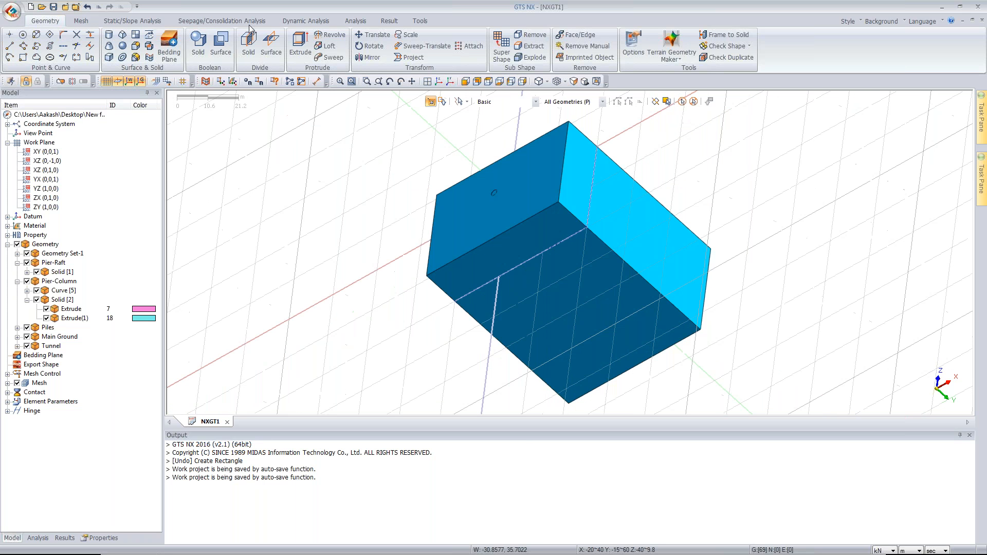
{"action": "left_click", "coordinate": [249, 43]}
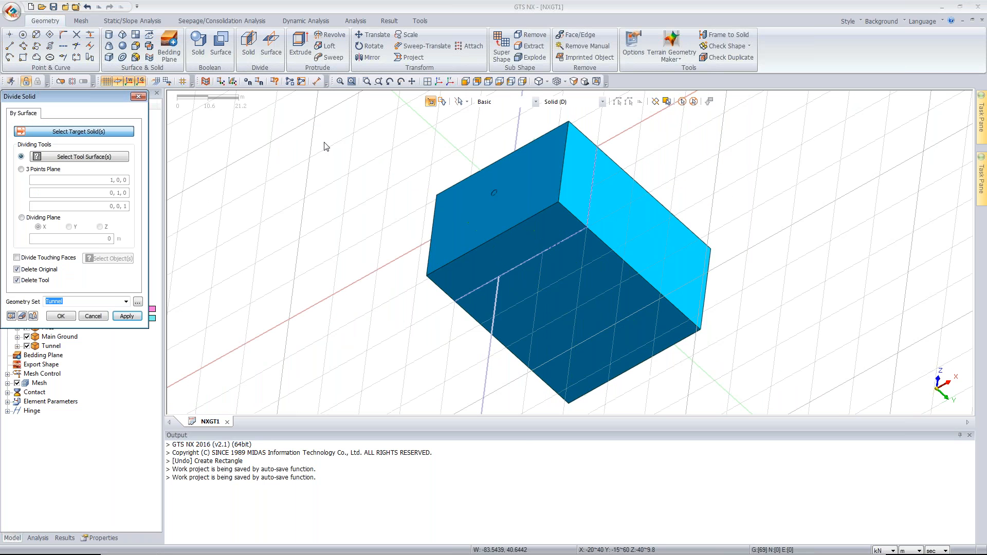
{"action": "left_click", "coordinate": [491, 102]}
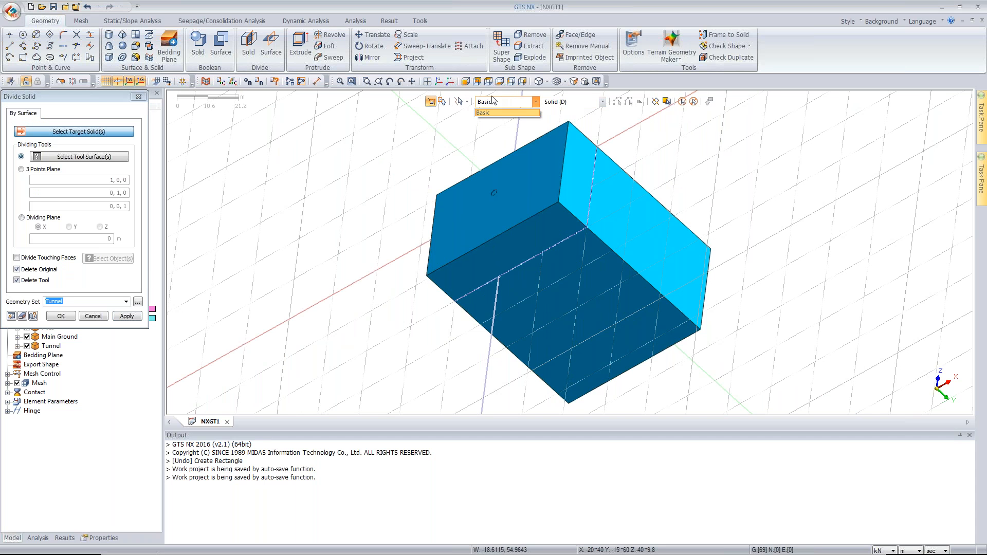
{"action": "left_click", "coordinate": [137, 97]}
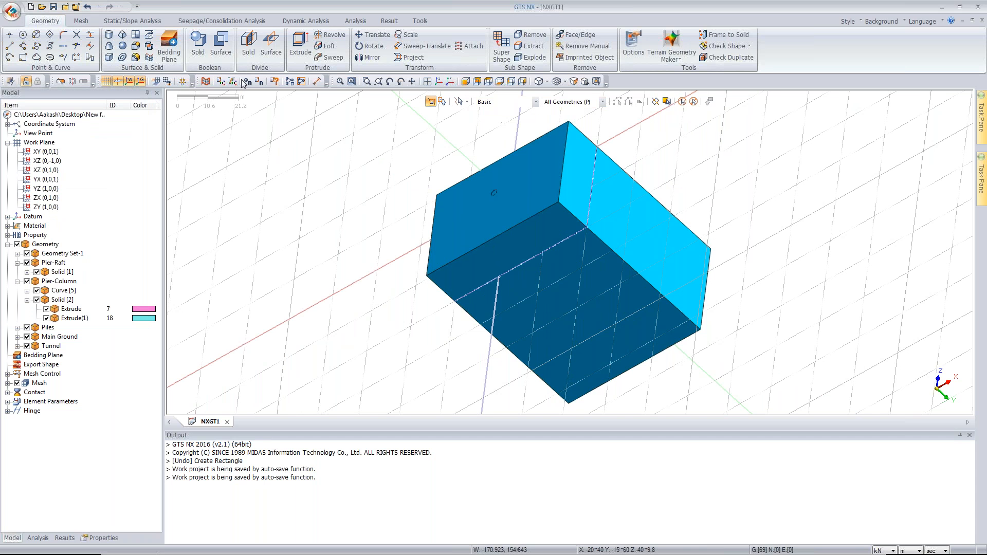
{"action": "left_click", "coordinate": [300, 46]}
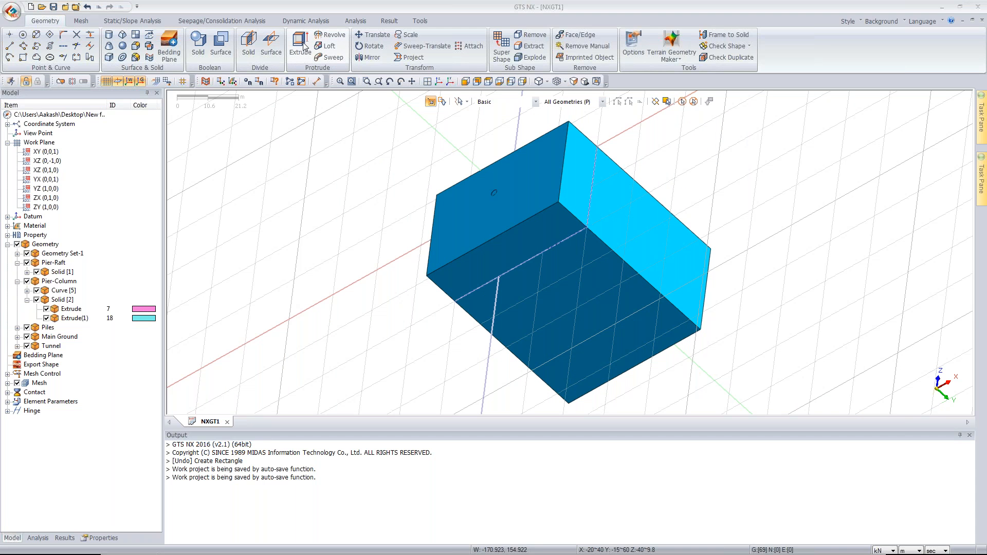
{"action": "left_click", "coordinate": [526, 271]}
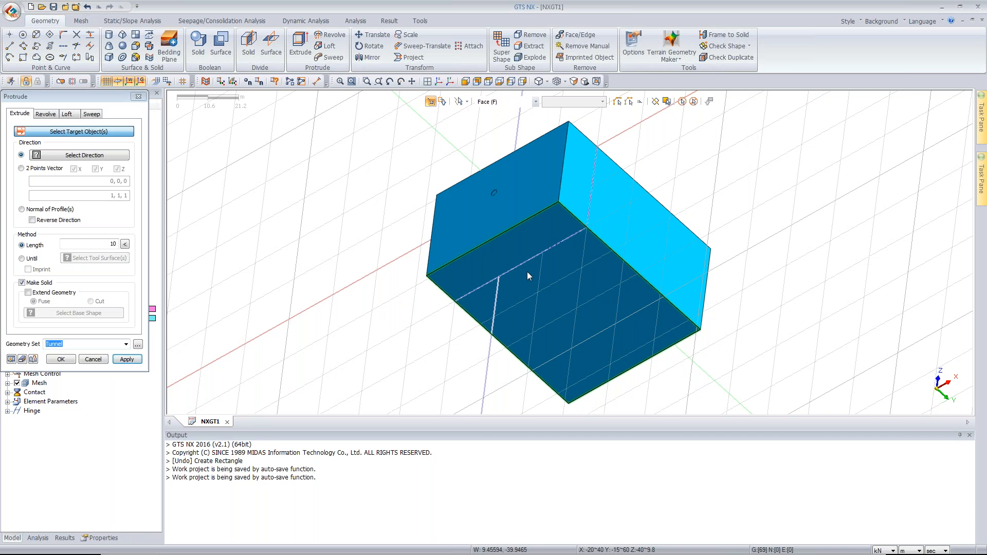
{"action": "left_click", "coordinate": [459, 102]}
{"action": "left_click", "coordinate": [459, 113]}
{"action": "left_click", "coordinate": [518, 315]}
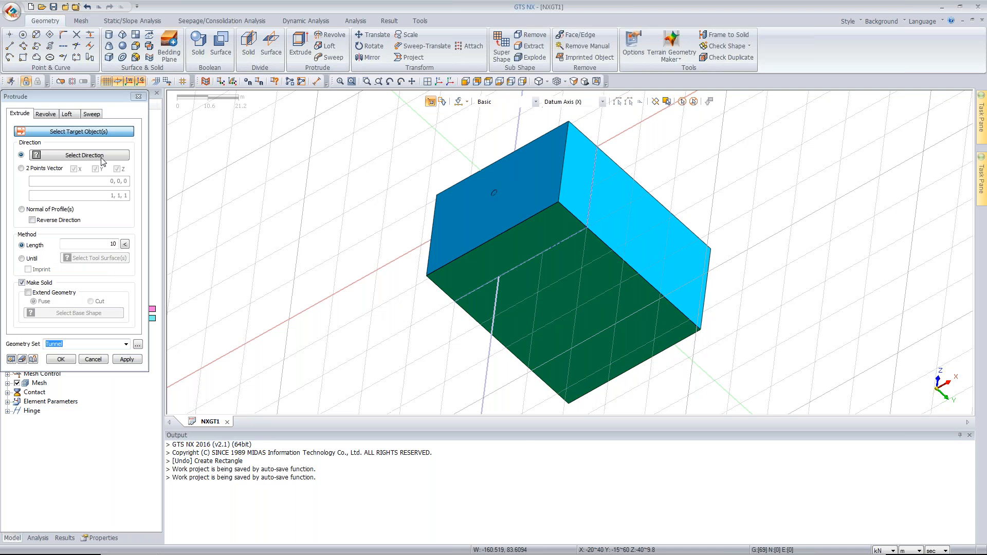
{"action": "left_click", "coordinate": [489, 328]}
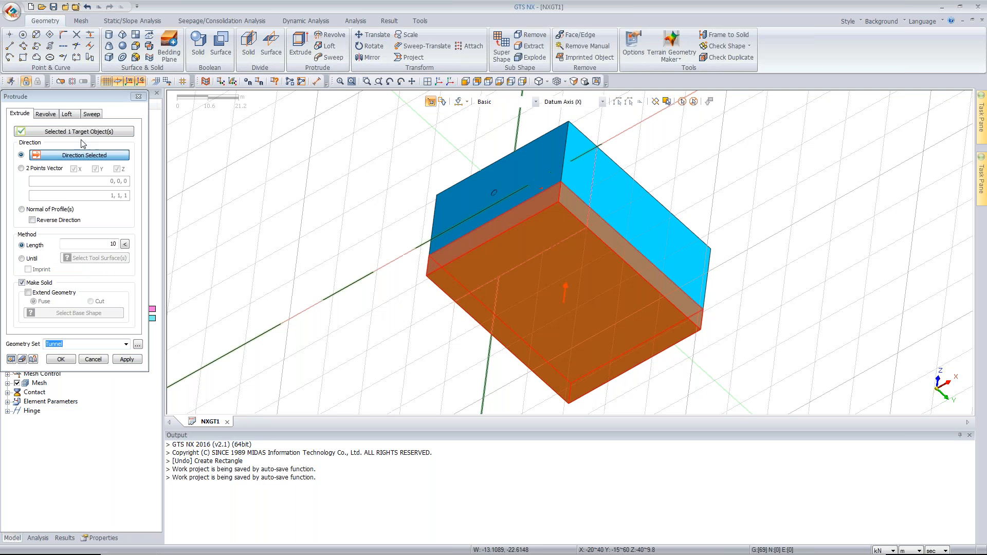
{"action": "left_click", "coordinate": [139, 98]}
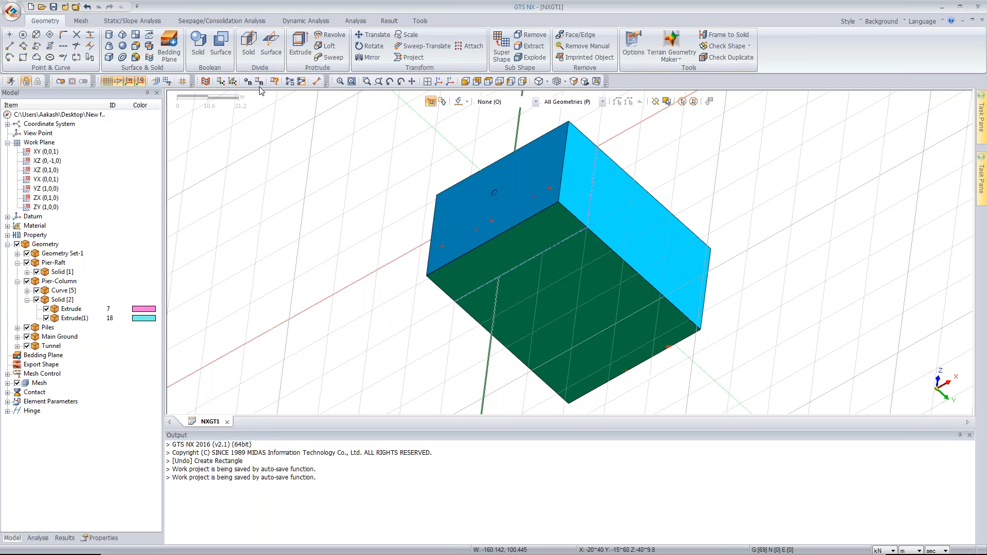
Make a face from the ground block's top boundary edges and store it in the Tunnel set.
{"action": "left_click", "coordinate": [440, 82]}
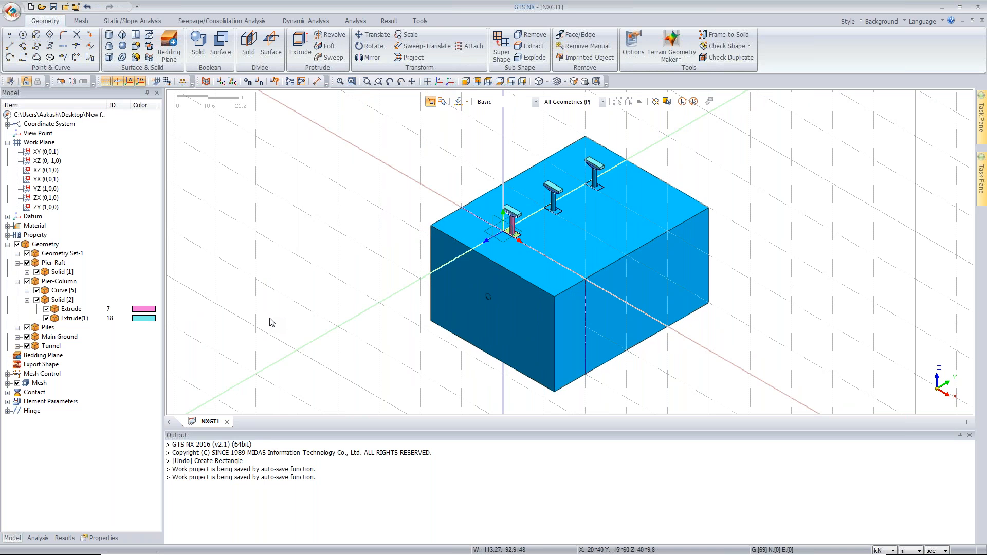
{"action": "left_click", "coordinate": [136, 34]}
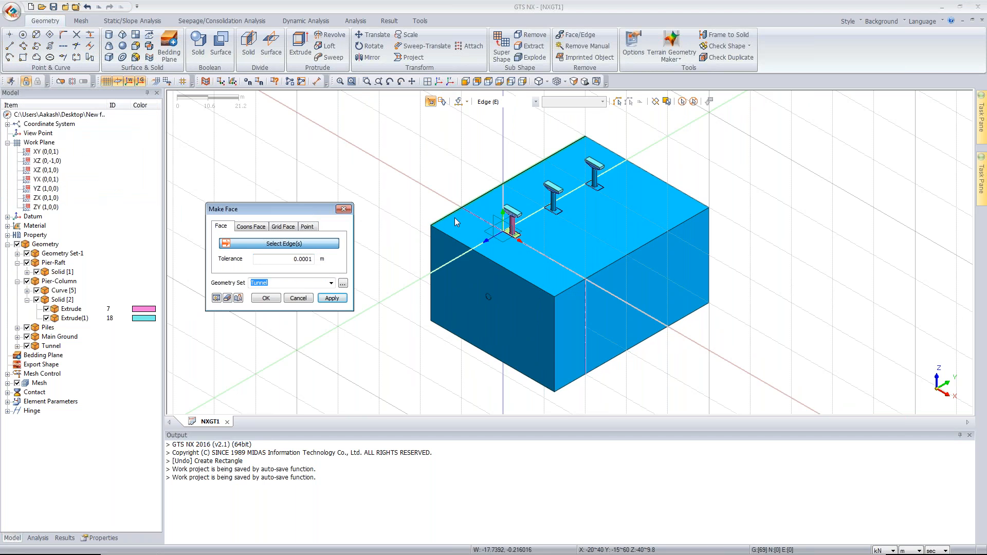
{"action": "left_click", "coordinate": [453, 220]}
{"action": "left_click", "coordinate": [514, 273]}
{"action": "left_click", "coordinate": [605, 270]}
{"action": "left_click", "coordinate": [216, 298]}
{"action": "left_click", "coordinate": [274, 300]}
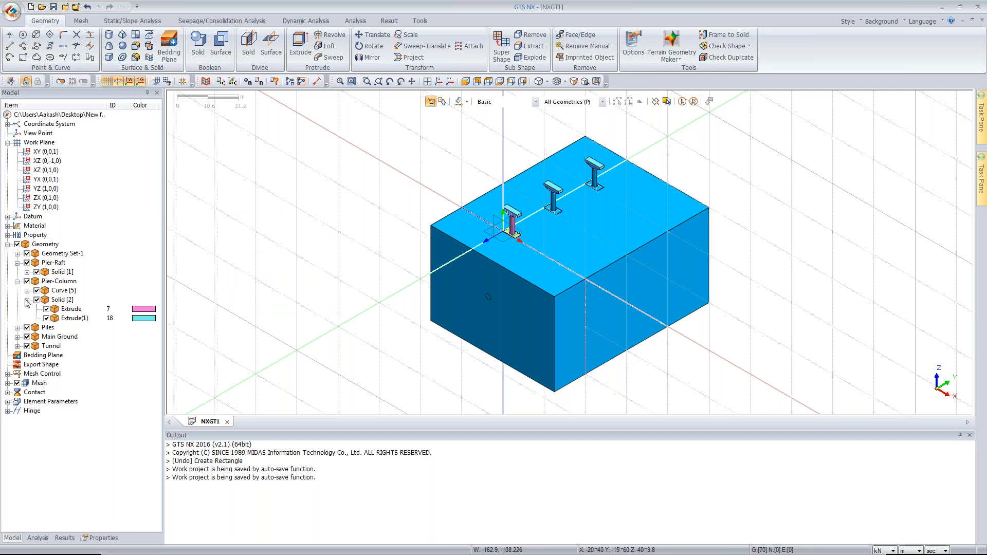
Copy the ground block's top face uniformly along the Z axis at -10 m, once, into the Tunnel set.
{"action": "left_click", "coordinate": [377, 33]}
{"action": "left_click_drag", "start_coordinate": [96, 102], "coordinate": [268, 171]}
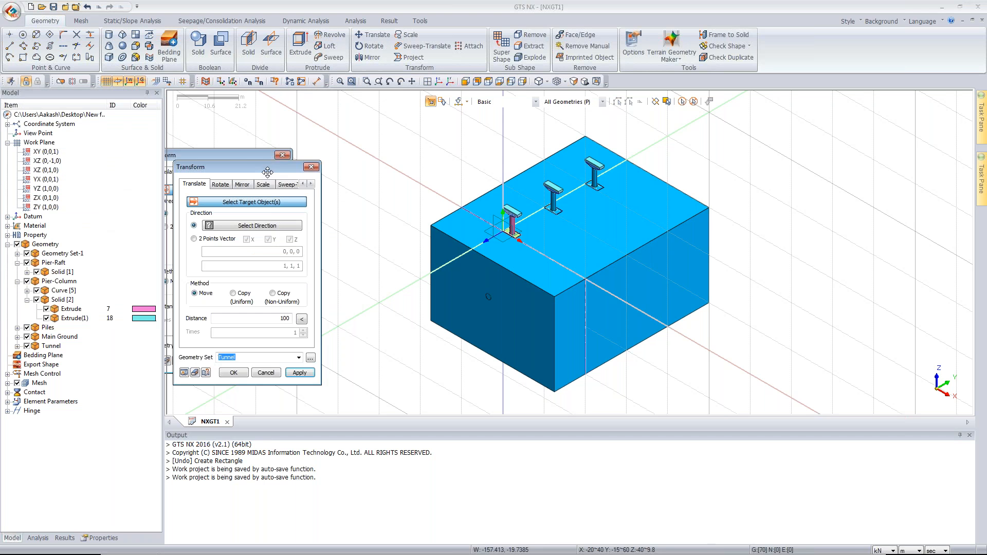
{"action": "left_click", "coordinate": [504, 101]}
{"action": "left_click", "coordinate": [503, 112]}
{"action": "left_click", "coordinate": [570, 102]}
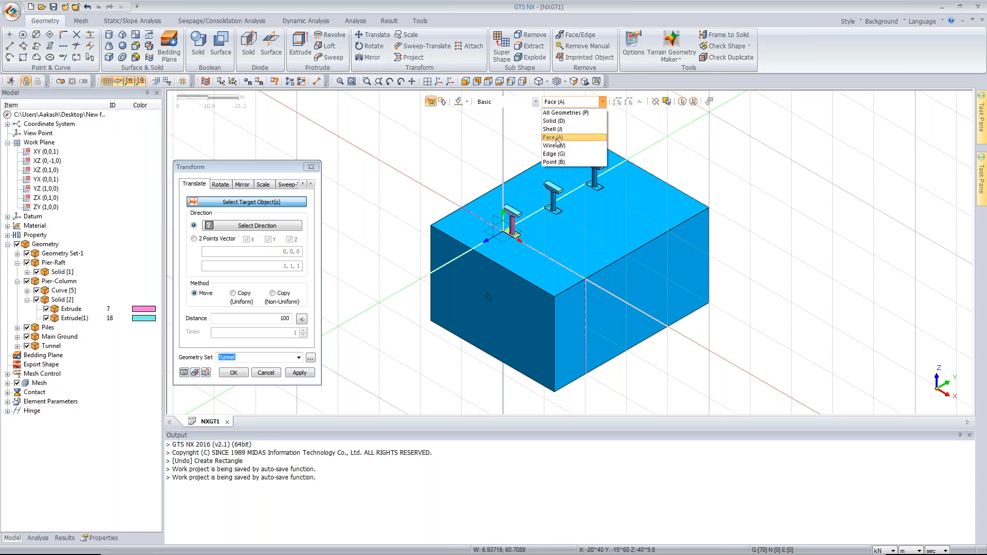
{"action": "left_click", "coordinate": [557, 139]}
{"action": "left_click", "coordinate": [478, 222]}
{"action": "left_click", "coordinate": [242, 226]}
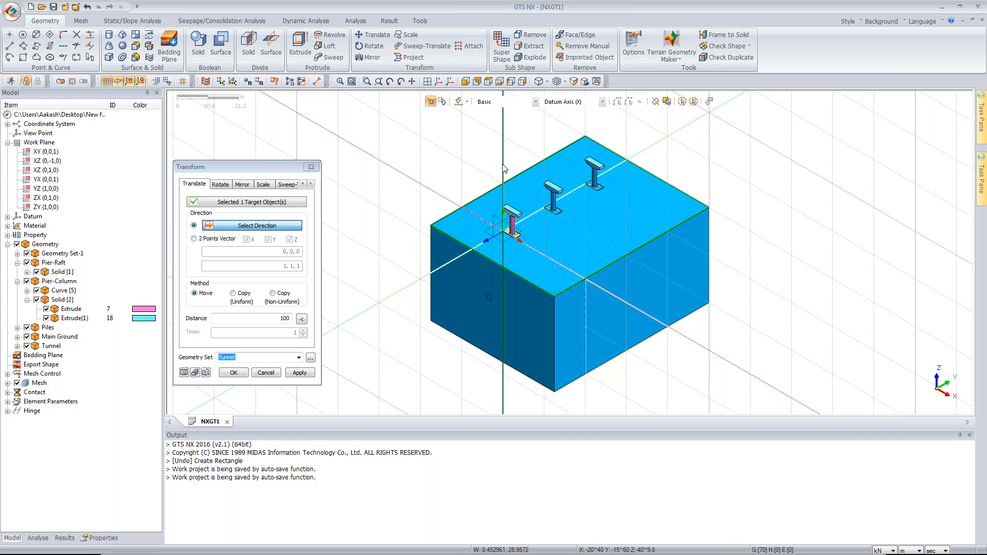
{"action": "left_click", "coordinate": [239, 293]}
{"action": "double_click", "coordinate": [282, 318]}
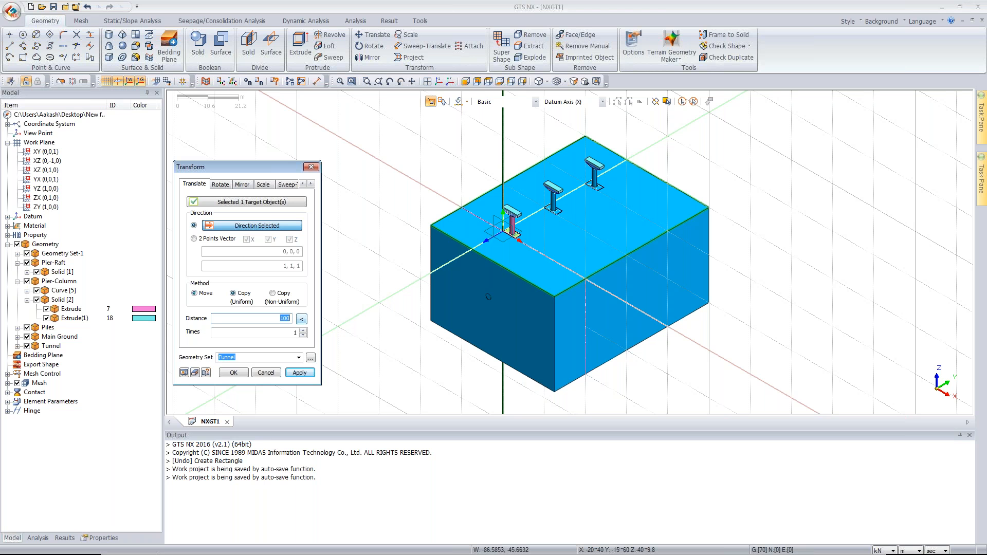
{"action": "key", "text": "BackSpace"}
{"action": "left_click", "coordinate": [186, 373]}
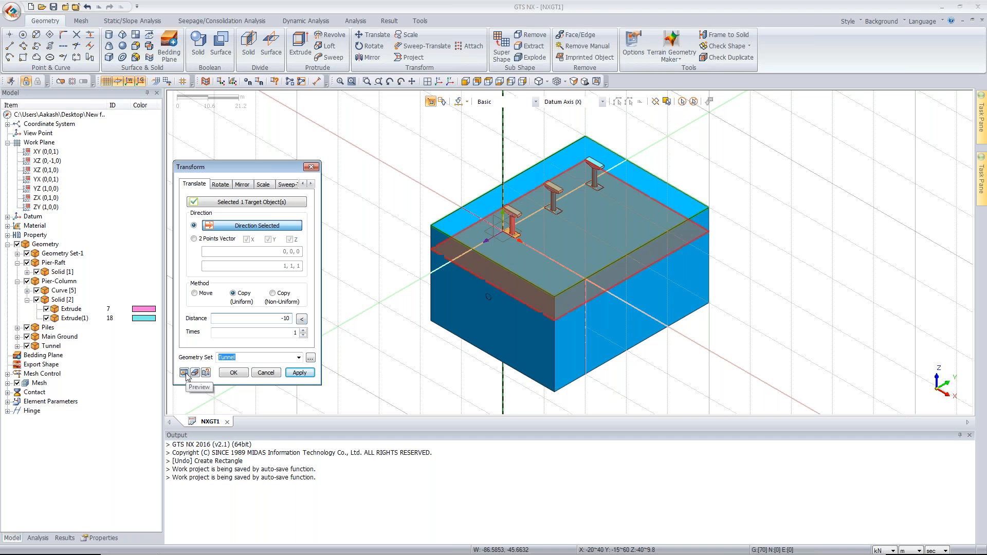
{"action": "left_click", "coordinate": [234, 373]}
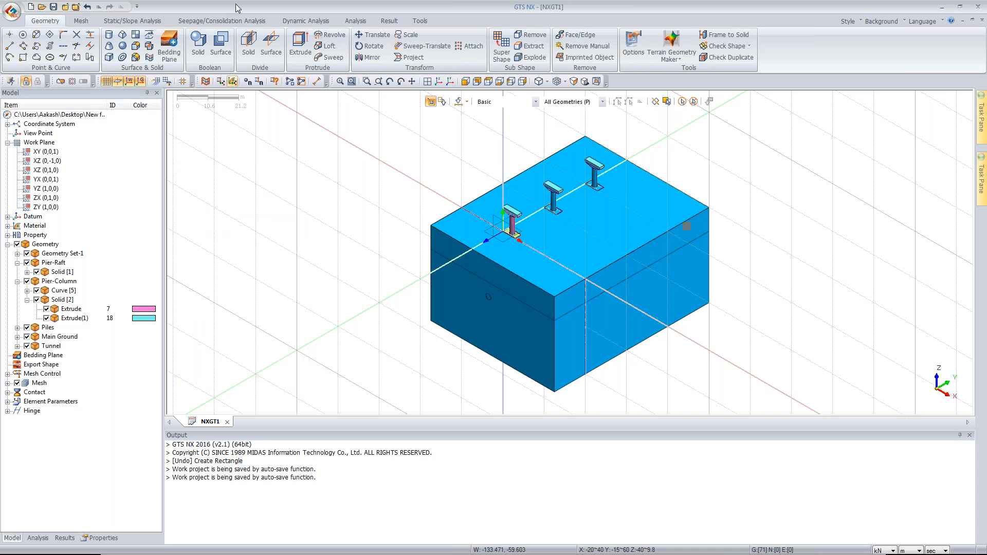
Divide the ground block solid with the lower horizontal face as tool surface, deleting original and tool, and store the result in the Tunnel set.
{"action": "left_click", "coordinate": [248, 43]}
{"action": "left_click_drag", "start_coordinate": [102, 95], "coordinate": [262, 156]}
{"action": "left_click", "coordinate": [485, 283]}
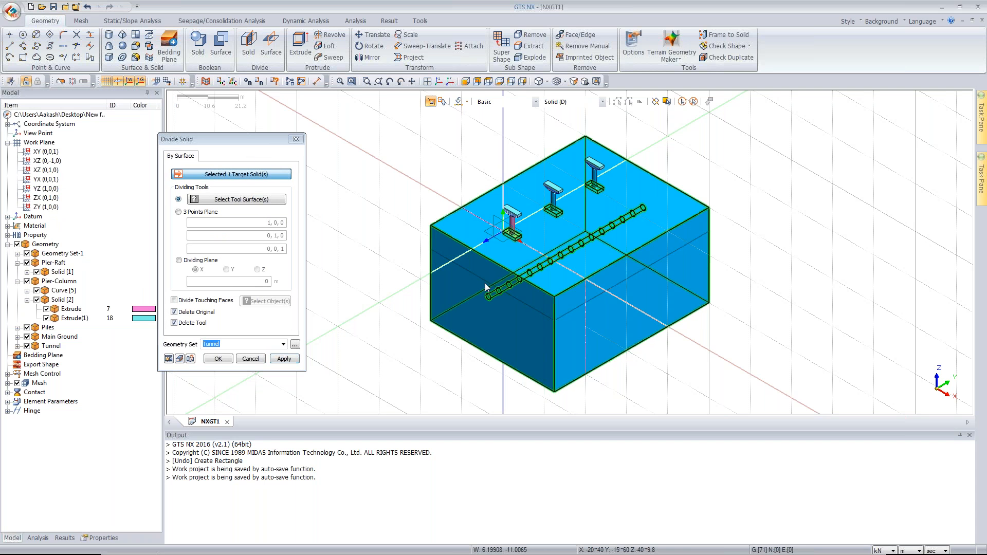
{"action": "left_click", "coordinate": [27, 254]}
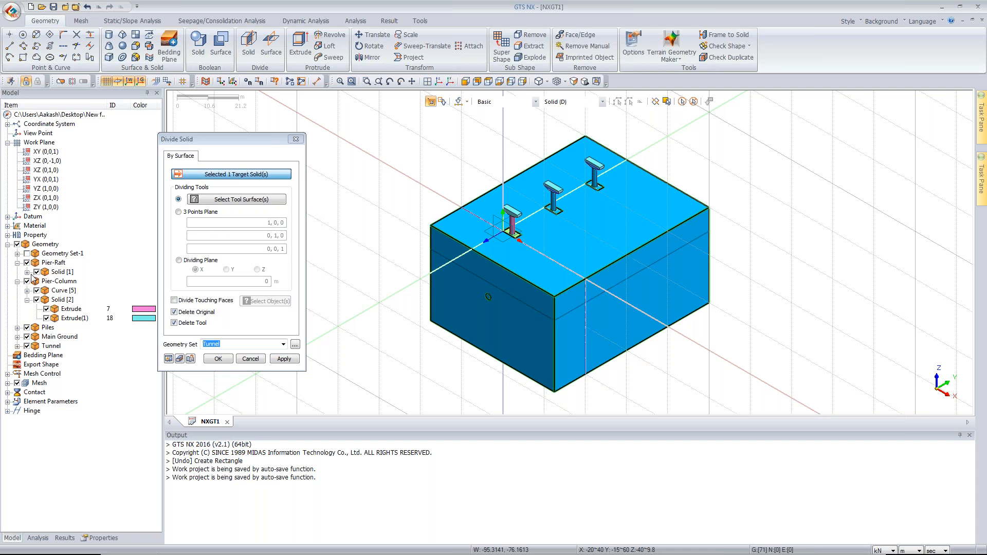
{"action": "left_click", "coordinate": [27, 281]}
{"action": "left_click", "coordinate": [28, 328]}
{"action": "left_click", "coordinate": [28, 337]}
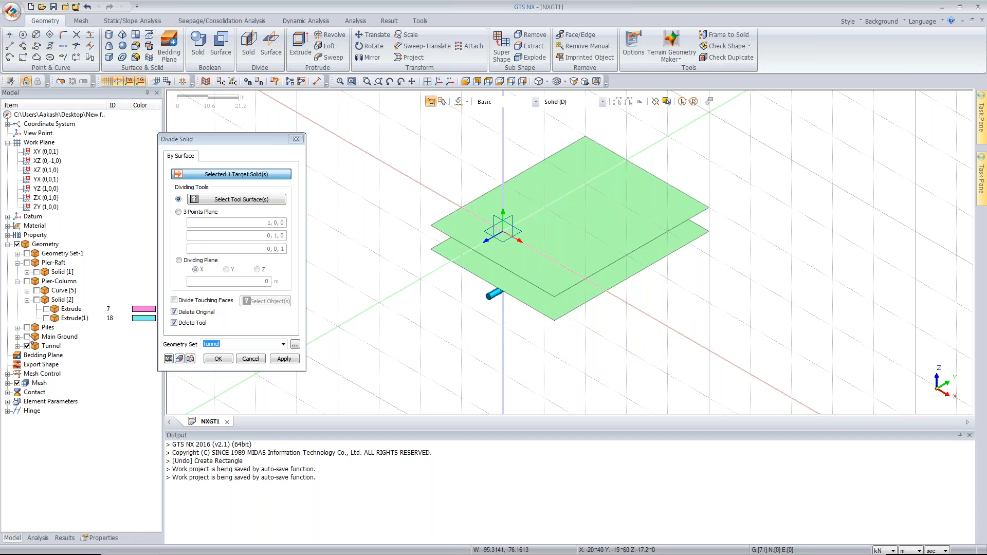
{"action": "left_click", "coordinate": [232, 202]}
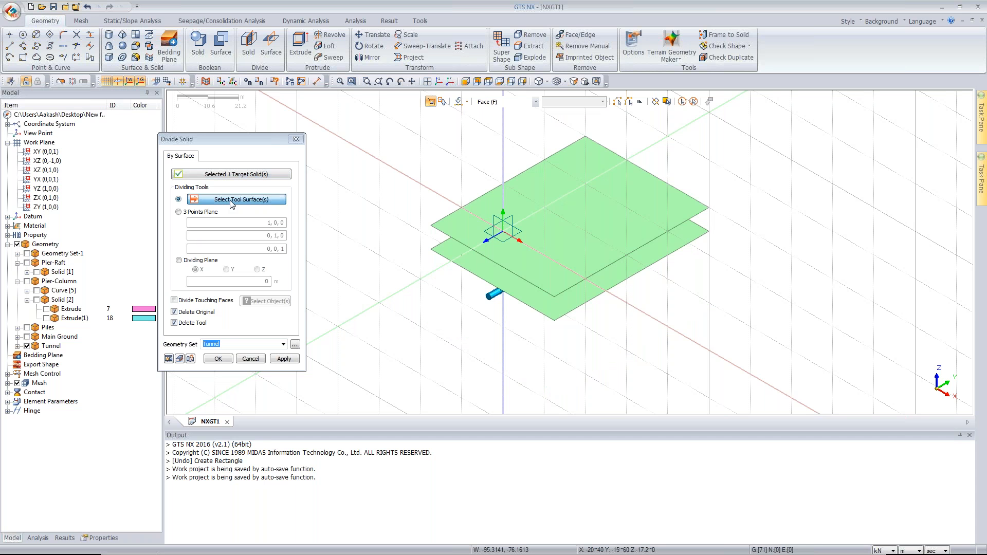
{"action": "left_click", "coordinate": [459, 266]}
{"action": "left_click", "coordinate": [168, 359]}
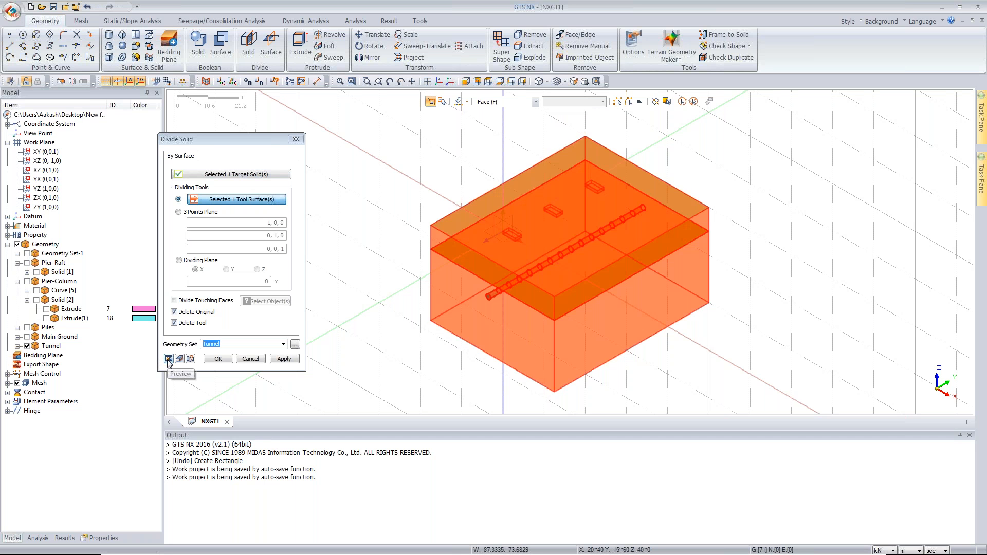
{"action": "left_click", "coordinate": [218, 359]}
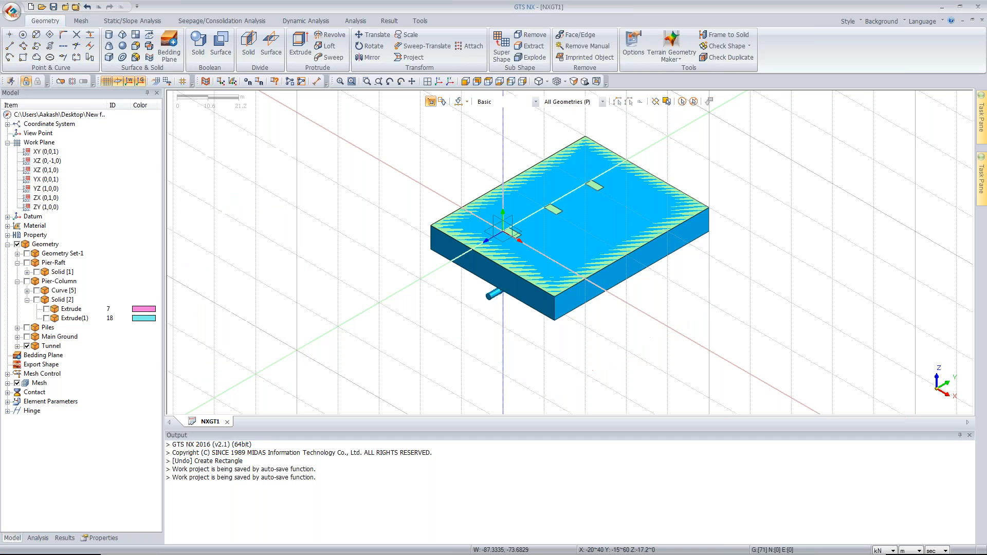
Show all geometry sets again and hide the remaining surface of the Tunnel set.
{"action": "left_click", "coordinate": [17, 245]}
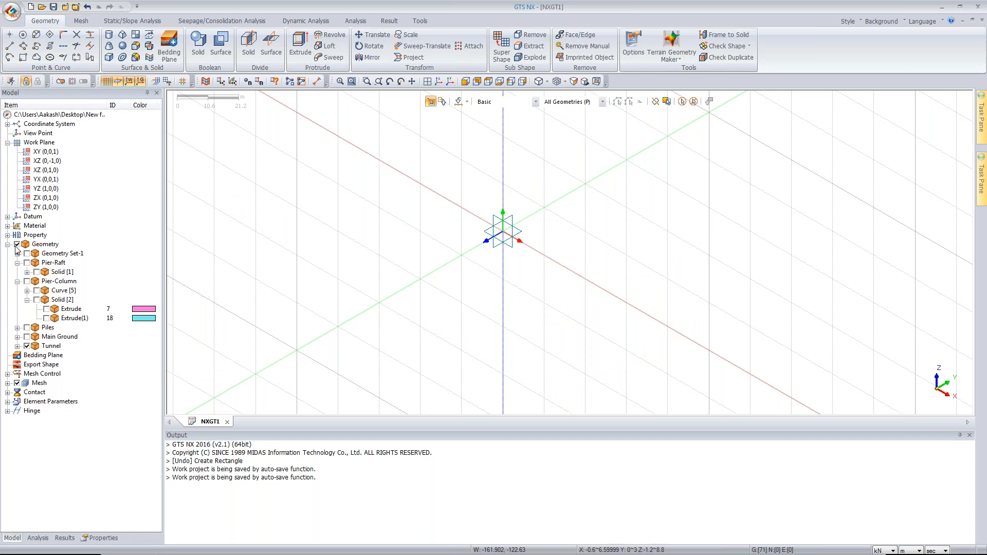
{"action": "left_click", "coordinate": [17, 245]}
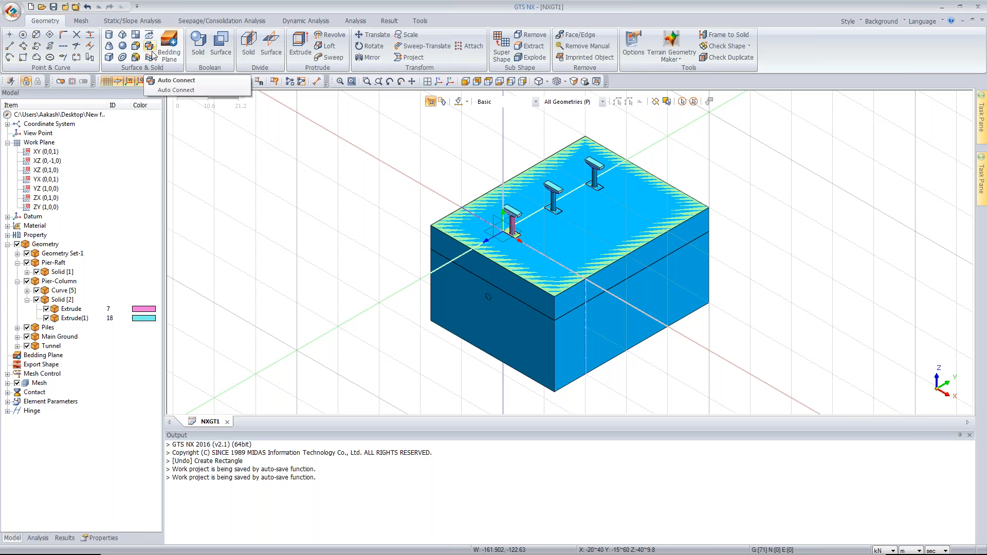
{"action": "left_click", "coordinate": [17, 336]}
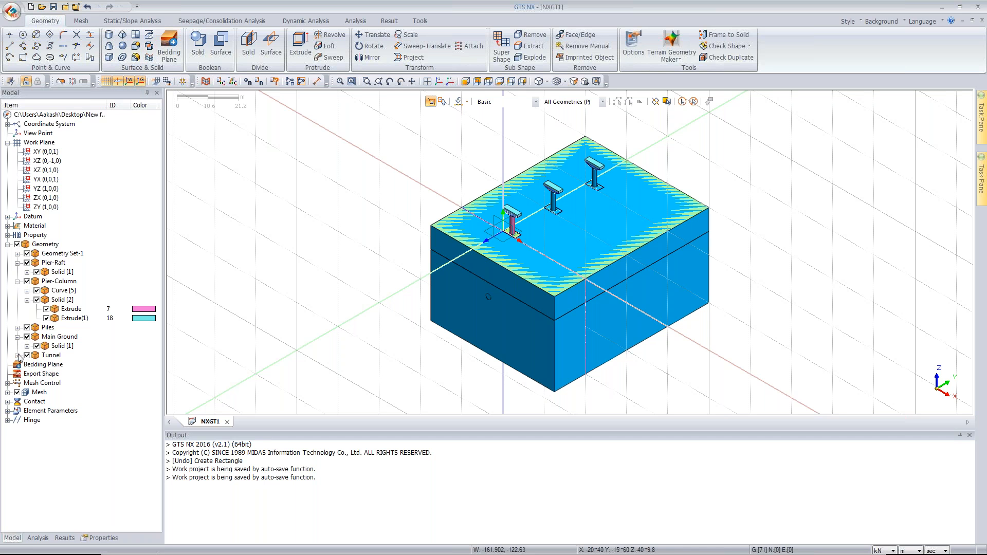
{"action": "left_click", "coordinate": [17, 355]}
{"action": "left_click", "coordinate": [36, 364]}
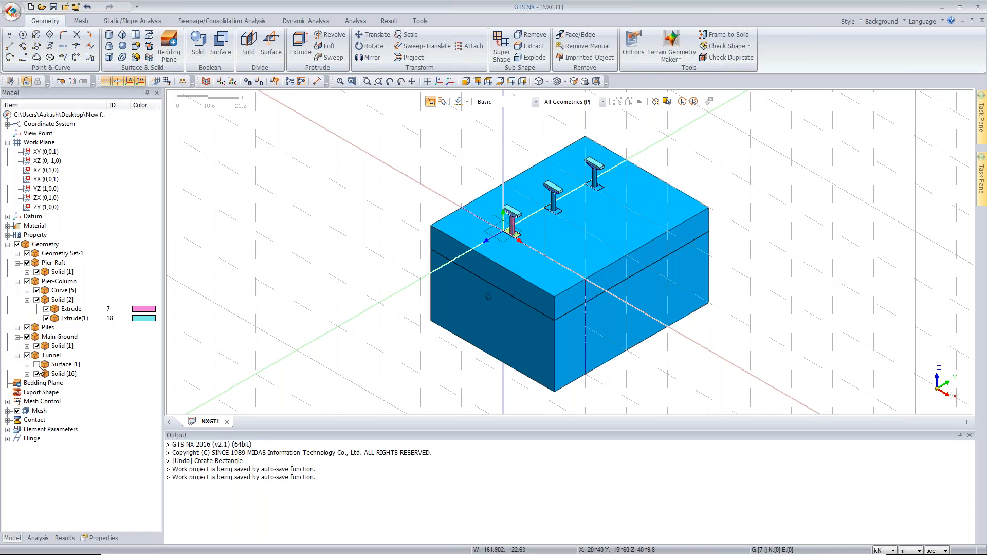
Auto-connect all displayed solids with the Boolean method.
{"action": "left_click", "coordinate": [148, 49]}
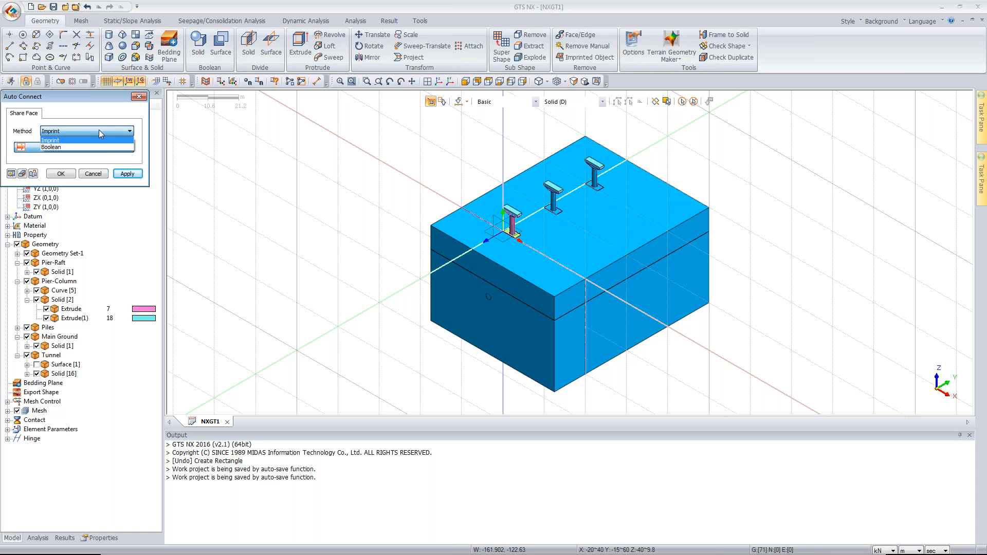
{"action": "left_click", "coordinate": [682, 102]}
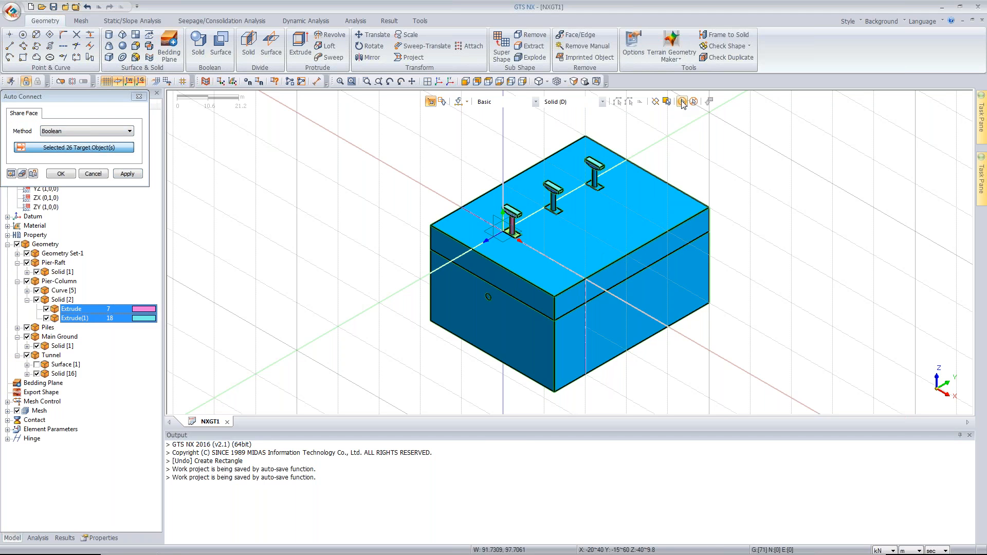
{"action": "left_click", "coordinate": [60, 173]}
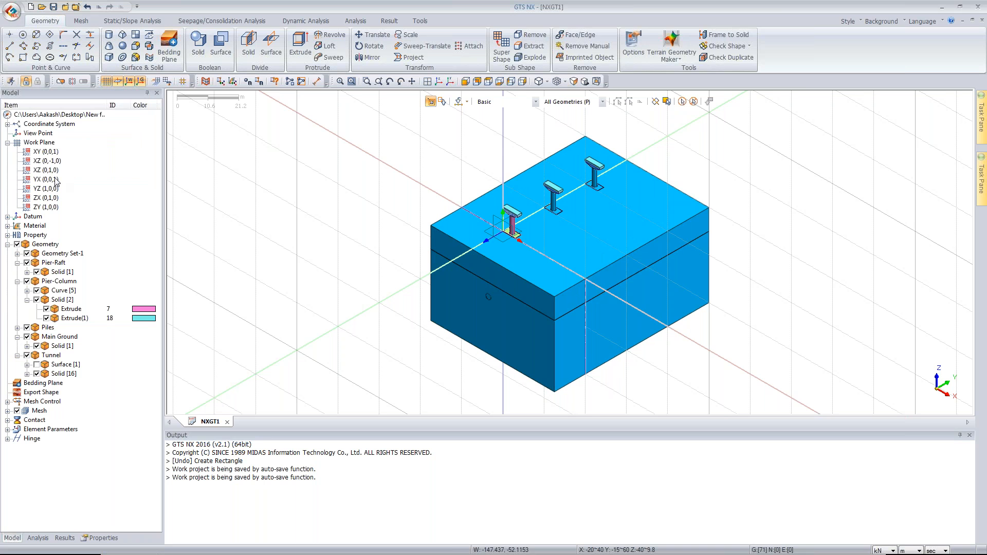
Check the visible shapes for duplicate edges and faces at 0.0001 m tolerance, and examine the shared faces around layers, rafts and tunnel.
{"action": "left_click", "coordinate": [734, 58]}
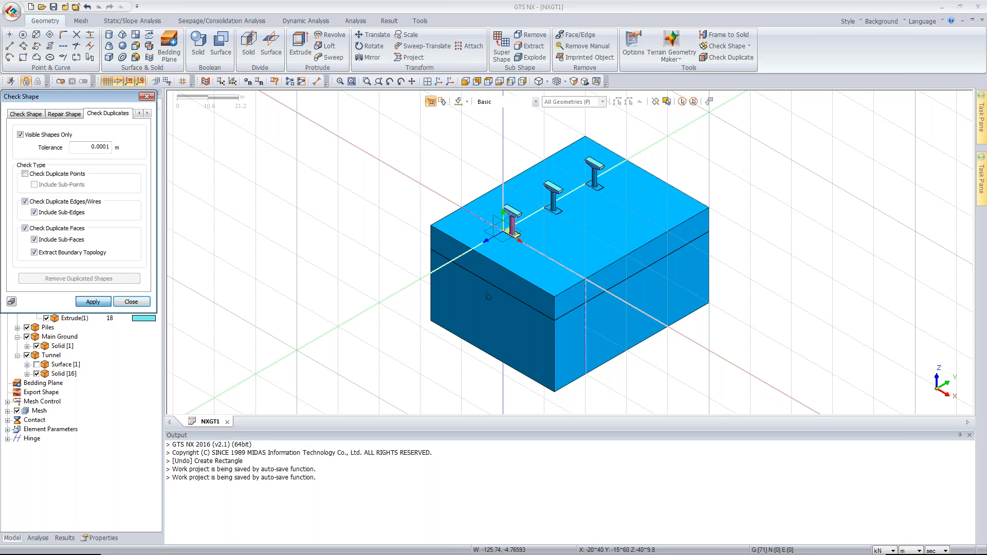
{"action": "left_click", "coordinate": [93, 302]}
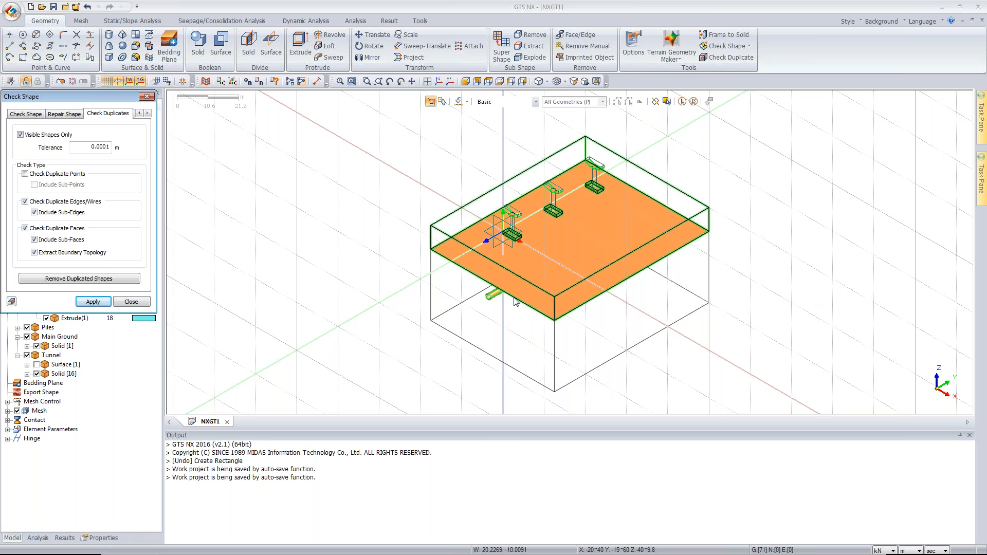
{"action": "middle_click_drag", "start_coordinate": [523, 288], "coordinate": [541, 263]}
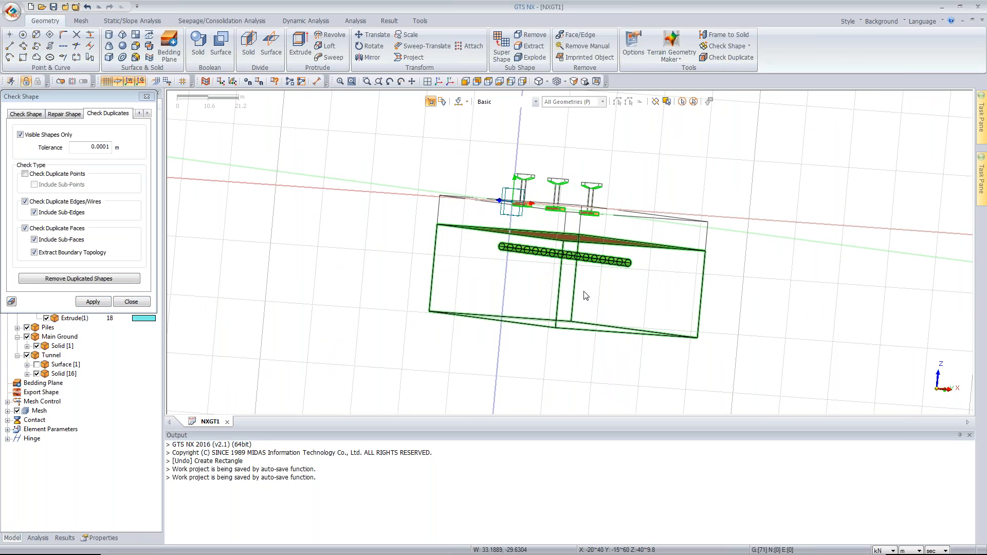
{"action": "middle_click_drag", "start_coordinate": [583, 291], "coordinate": [539, 263]}
{"action": "scroll", "coordinate": [535, 231], "scroll_direction": "up", "scroll_amount": 3}
{"action": "scroll", "coordinate": [525, 214], "scroll_direction": "up", "scroll_amount": 1}
{"action": "middle_click_drag", "start_coordinate": [524, 215], "coordinate": [431, 251]}
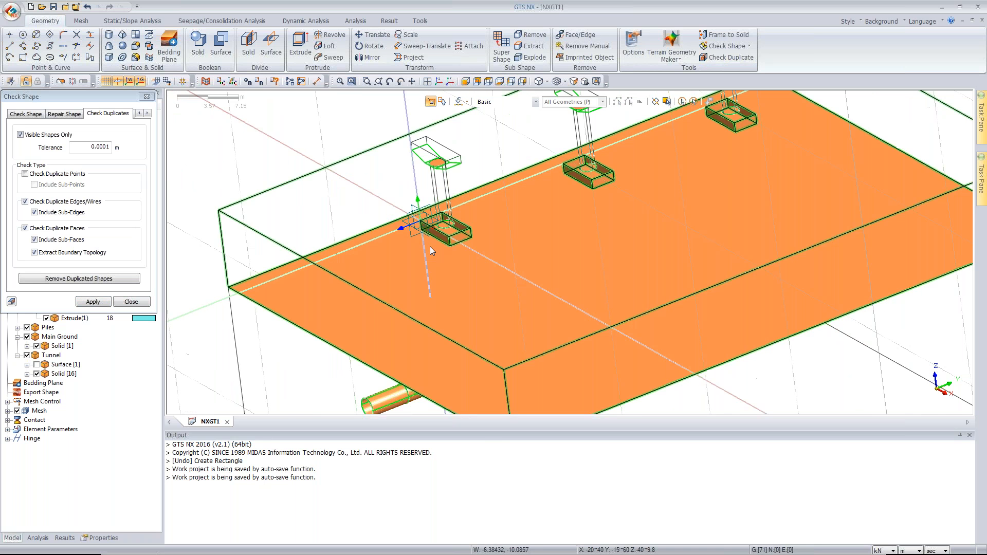
{"action": "scroll", "coordinate": [430, 251], "scroll_direction": "down", "scroll_amount": 1}
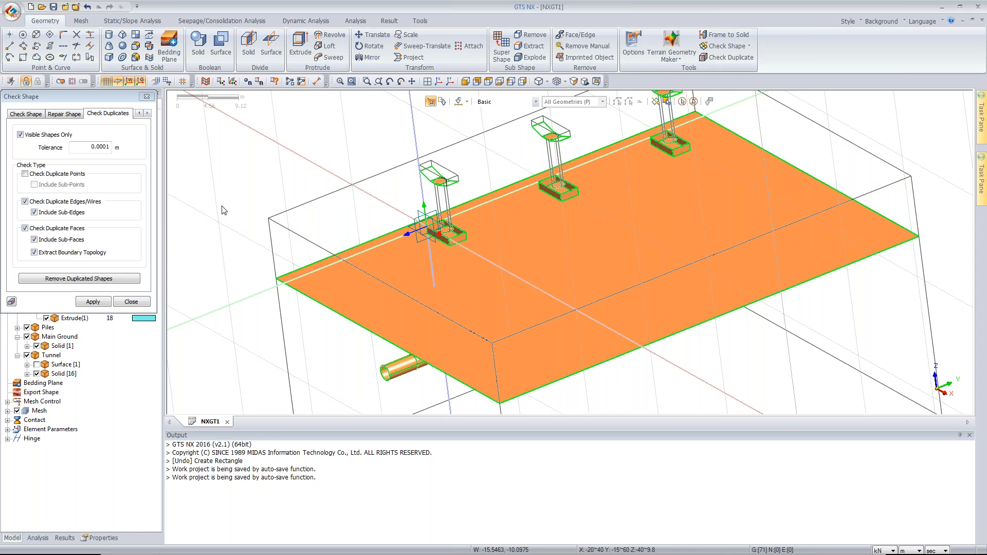
{"action": "key", "text": "Escape"}
{"action": "left_click", "coordinate": [441, 83]}
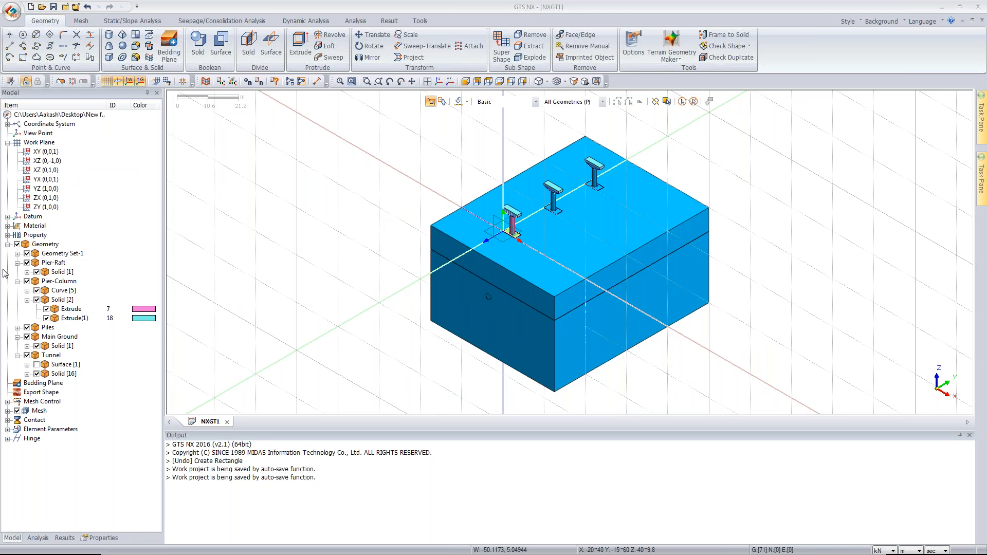
Create an isotropic Mohr-Coulomb material named Layer 1 with the default general and non-linear parameters.
{"action": "left_click", "coordinate": [86, 21]}
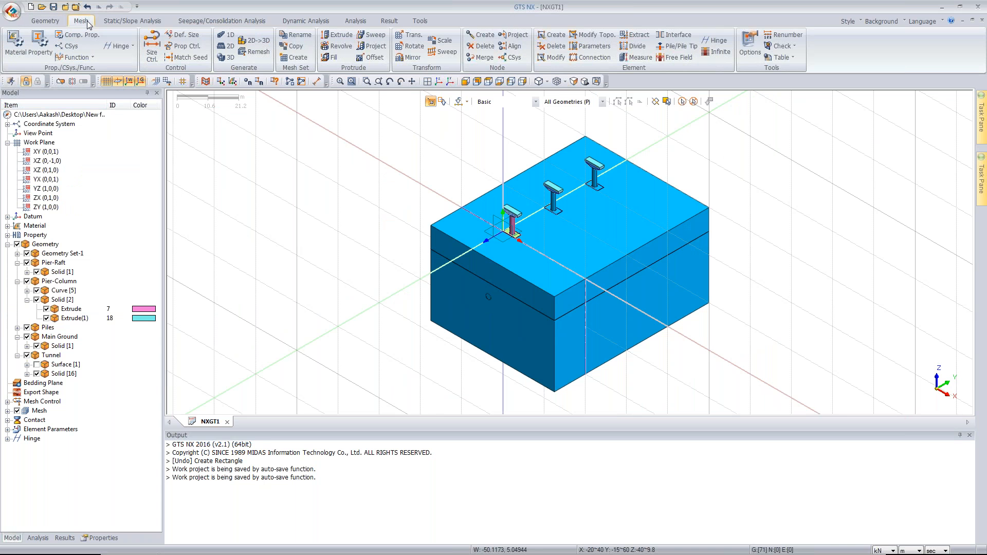
{"action": "left_click", "coordinate": [16, 44]}
{"action": "left_click", "coordinate": [206, 113]}
{"action": "left_click", "coordinate": [198, 126]}
{"action": "left_click", "coordinate": [311, 128]}
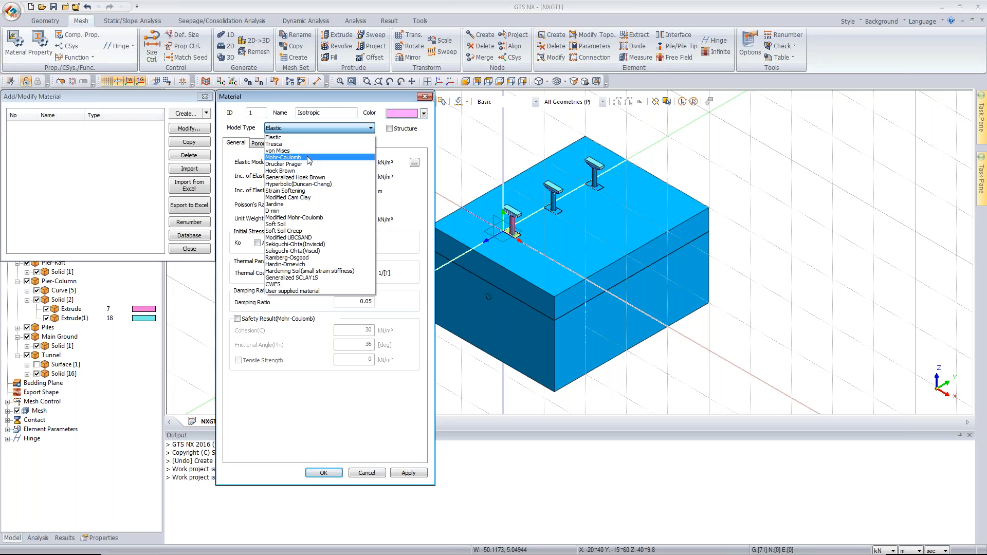
{"action": "left_click", "coordinate": [308, 157]}
{"action": "left_click_drag", "start_coordinate": [327, 112], "coordinate": [299, 112]}
{"action": "type", "text": "Layer 1"}
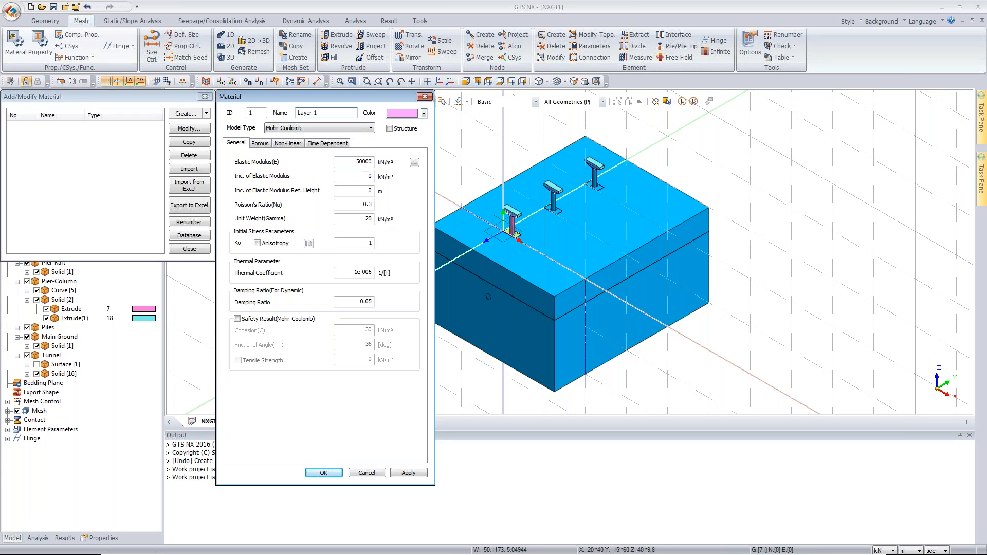
{"action": "left_click", "coordinate": [288, 143]}
{"action": "left_click", "coordinate": [409, 473]}
Create a Mohr-Coulomb material named Layer 2 with cohesion 150 kN/m² and elastic modulus 500000 kN/m².
{"action": "left_click", "coordinate": [323, 114]}
{"action": "key", "text": "BackSpace"}
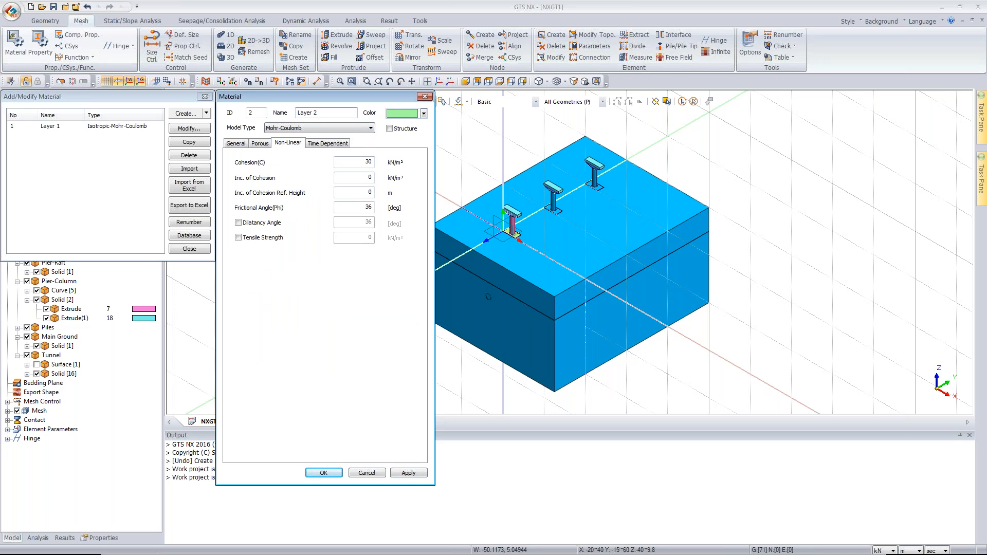
{"action": "left_click", "coordinate": [366, 161]}
{"action": "type", "text": "150"}
{"action": "left_click", "coordinate": [366, 207]}
{"action": "left_click", "coordinate": [236, 143]}
{"action": "left_click", "coordinate": [368, 162]}
{"action": "left_click", "coordinate": [367, 163]}
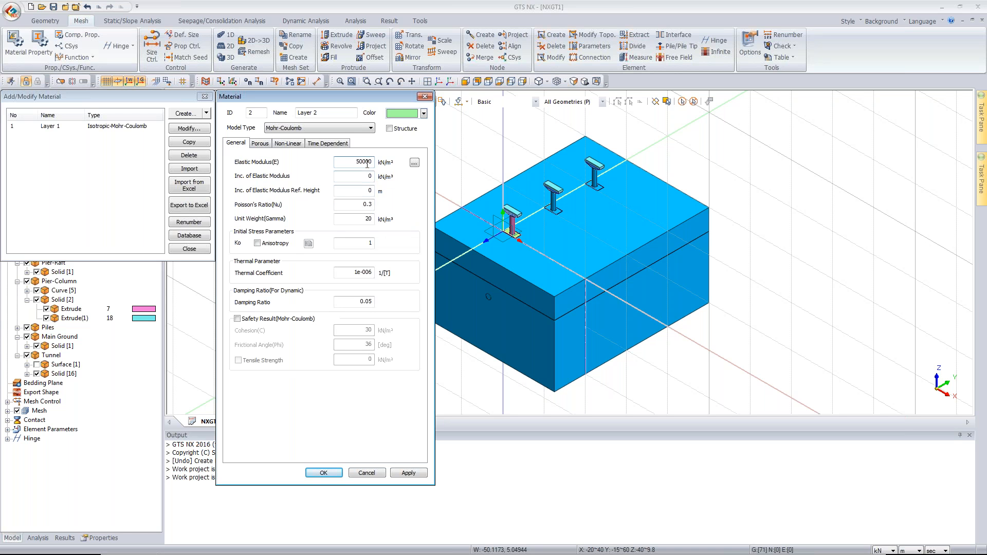
{"action": "type", "text": "0"}
{"action": "left_click", "coordinate": [409, 473]}
Create an elastic structure material named Concrete with elastic modulus 2e7 kN/m², Poisson's ratio 0.2 and unit weight 24 kN/m³.
{"action": "left_click", "coordinate": [306, 127]}
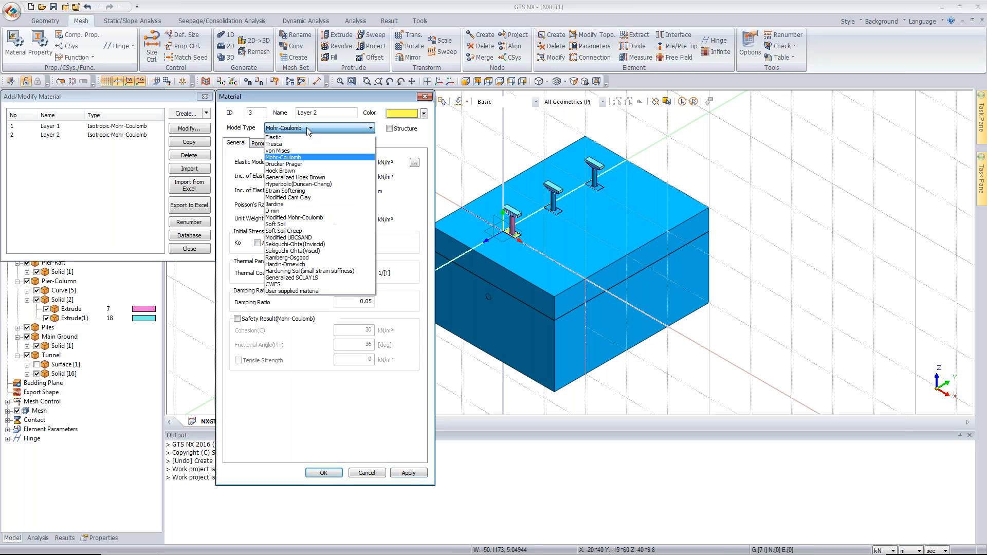
{"action": "left_click", "coordinate": [273, 137]}
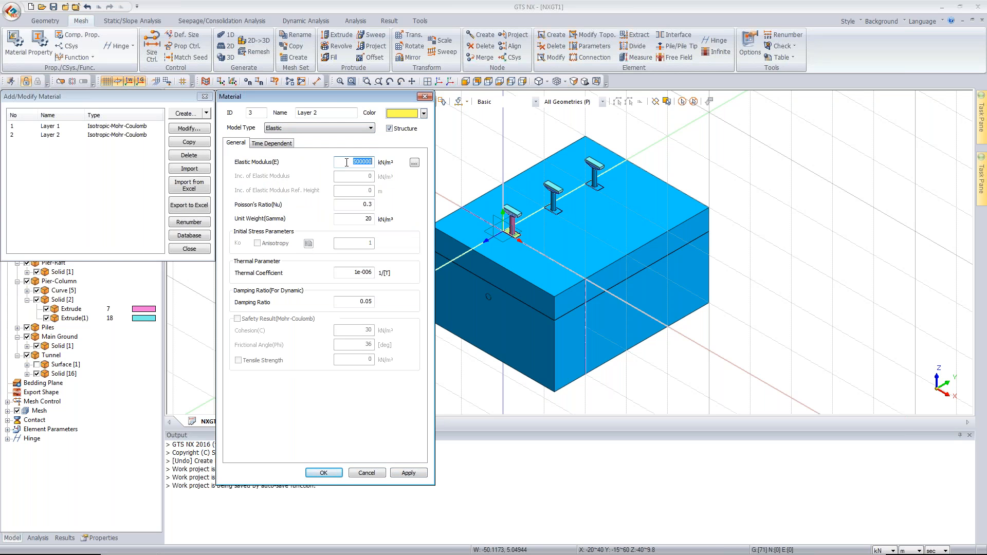
{"action": "type", "text": "2e7"}
{"action": "key", "text": "Tab"}
{"action": "key", "text": "Tab"}
{"action": "type", "text": "0.2"}
{"action": "key", "text": "Tab"}
{"action": "type", "text": "24"}
{"action": "left_click_drag", "start_coordinate": [318, 112], "coordinate": [296, 112]}
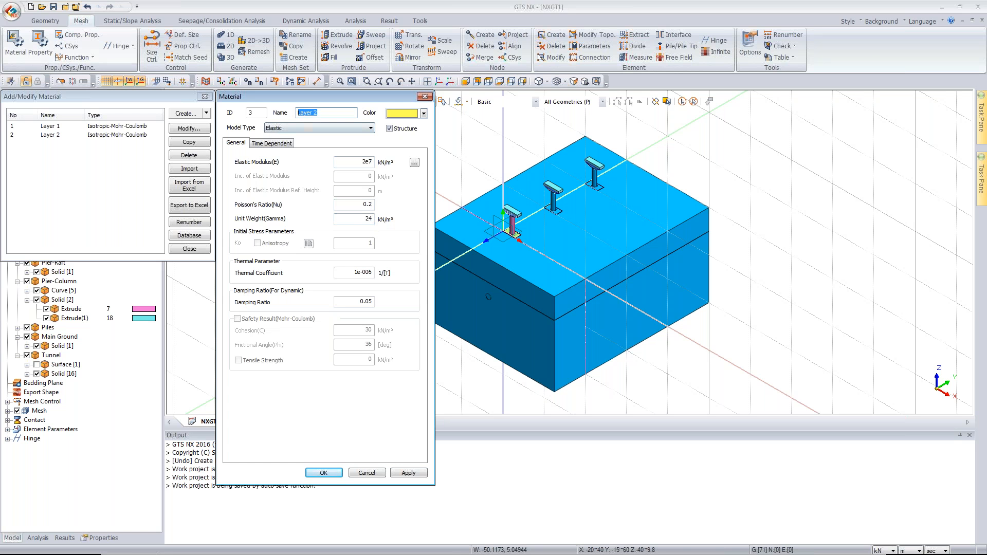
{"action": "type", "text": "Concrete"}
{"action": "left_click", "coordinate": [323, 472]}
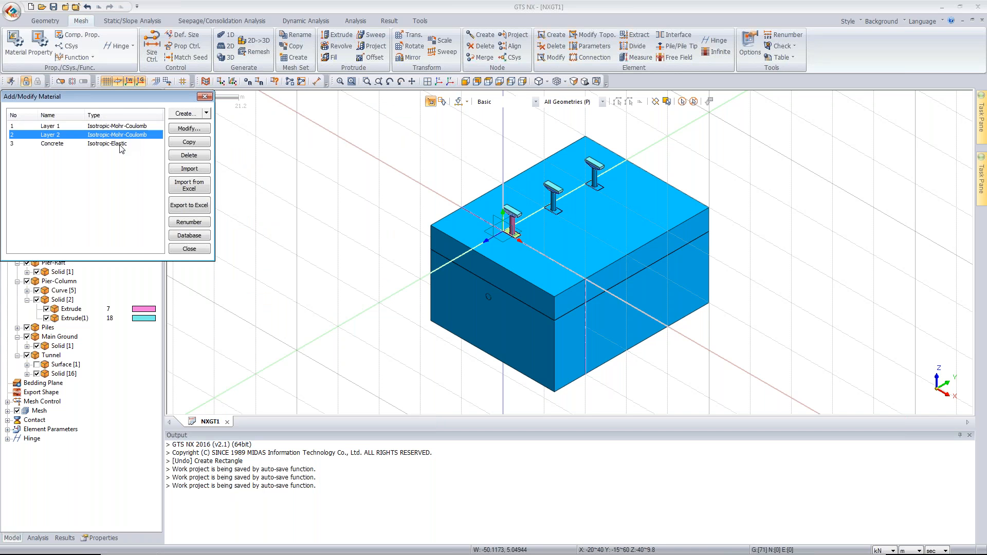
{"action": "left_click", "coordinate": [188, 249]}
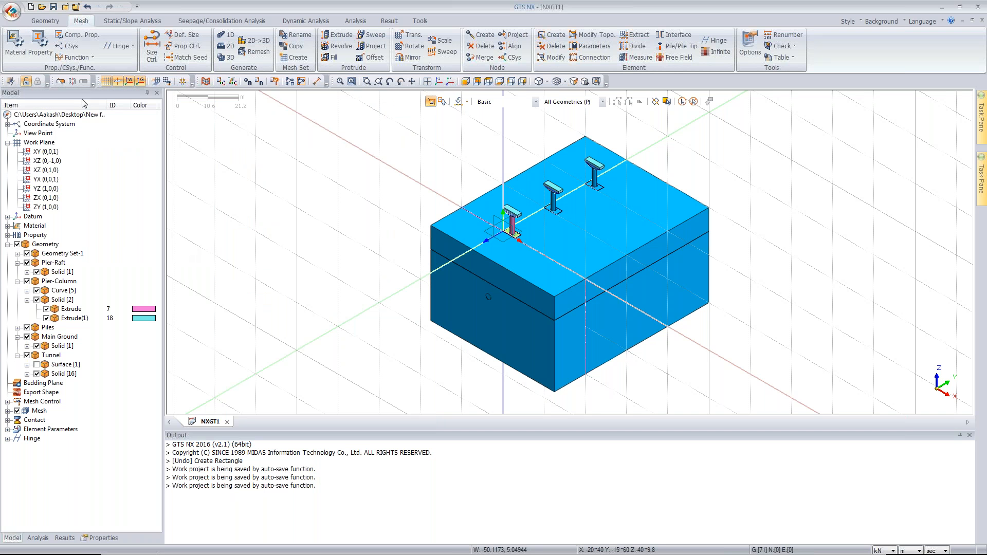
Create a 3D solid property named Layer 1 using the Layer 1 material.
{"action": "left_click", "coordinate": [39, 44]}
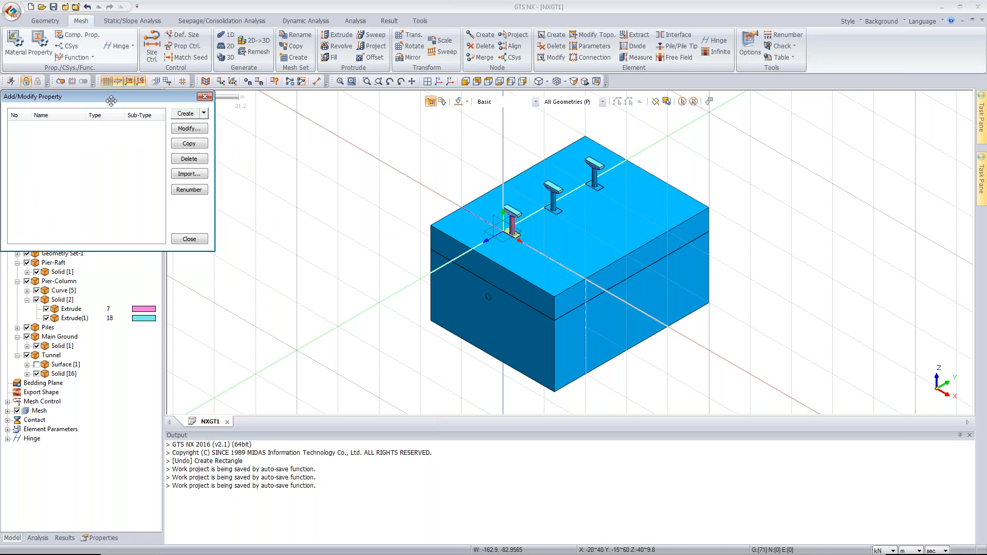
{"action": "left_click", "coordinate": [203, 113]}
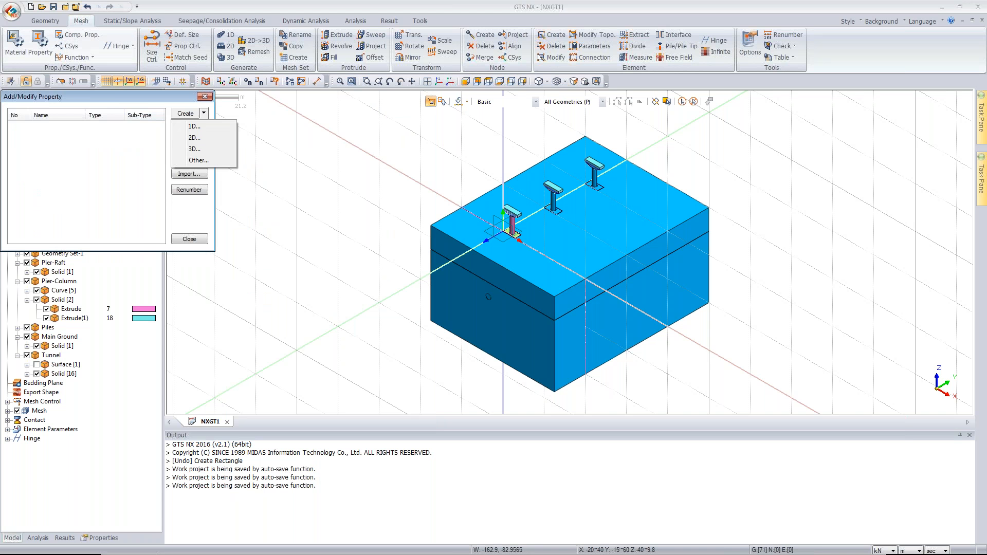
{"action": "left_click", "coordinate": [196, 148]}
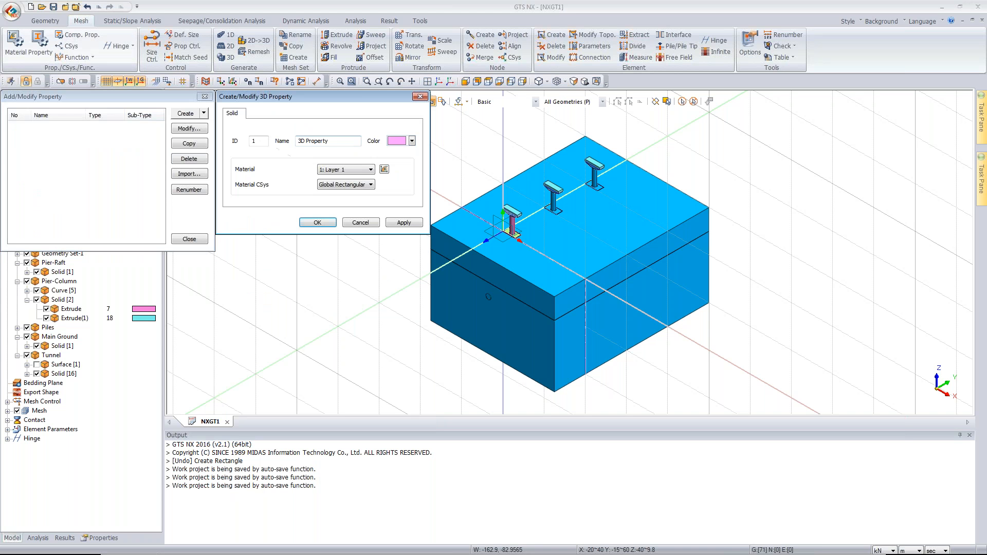
{"action": "type", "text": "Layer 1"}
{"action": "left_click", "coordinate": [396, 226]}
Create a 3D solid property named Layer 2 using the Layer 2 material.
{"action": "left_click", "coordinate": [354, 170]}
{"action": "left_click", "coordinate": [345, 185]}
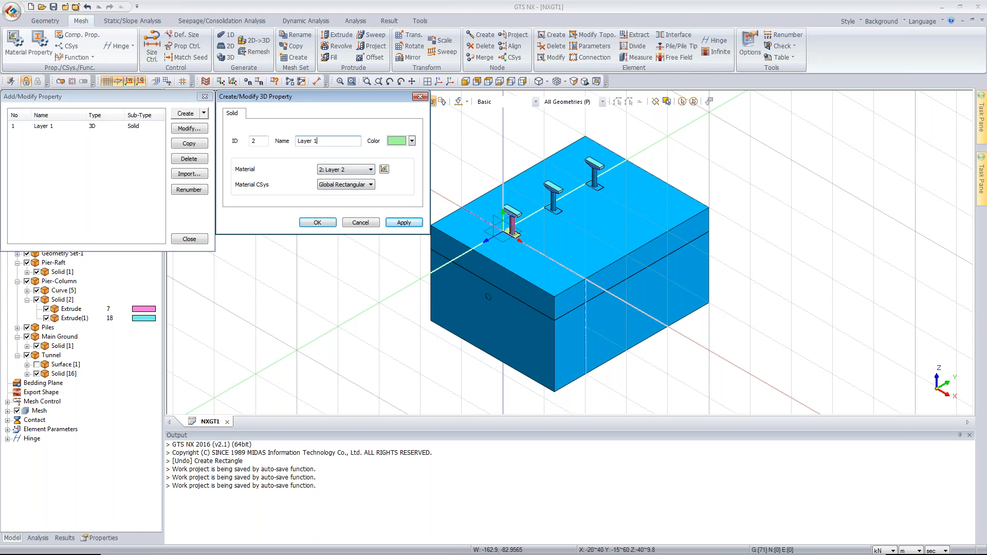
{"action": "key", "text": "BackSpace"}
{"action": "type", "text": "2"}
{"action": "left_click", "coordinate": [403, 224]}
Create a 3D solid property named Concrete using the Concrete material.
{"action": "left_click", "coordinate": [345, 169]}
{"action": "left_click", "coordinate": [347, 196]}
{"action": "left_click_drag", "start_coordinate": [317, 140], "coordinate": [297, 141]}
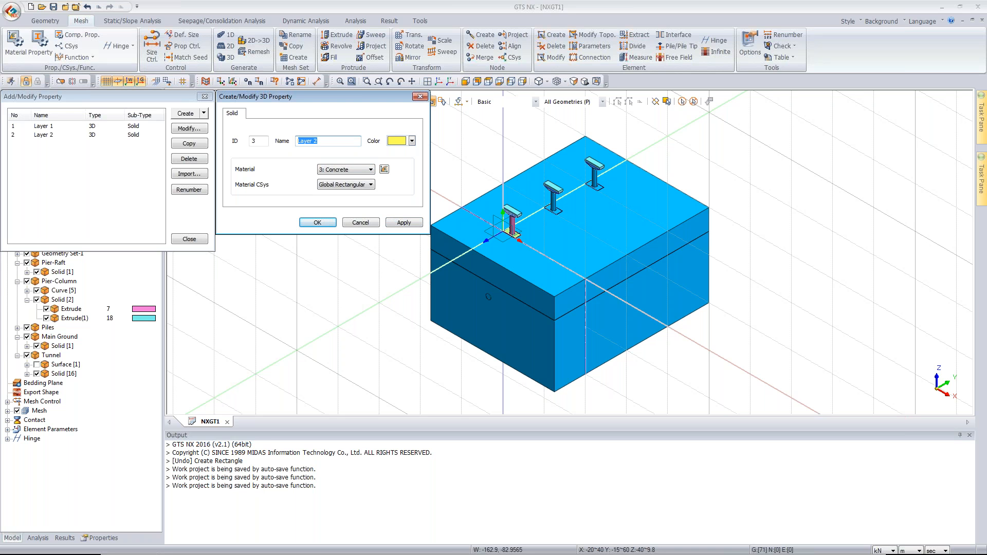
{"action": "type", "text": "Concrete"}
{"action": "left_click", "coordinate": [320, 223]}
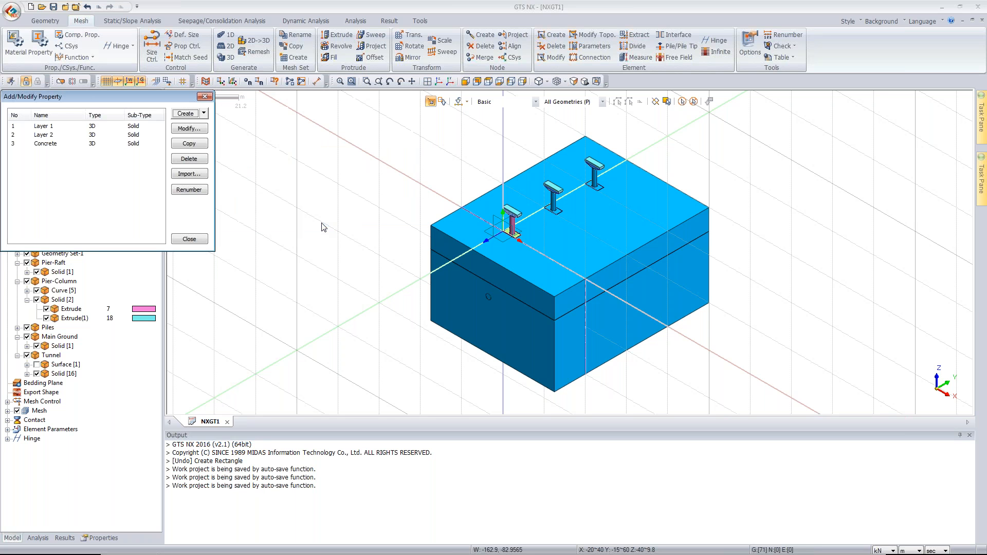
Create a 2D shell property named Shotcrete using the Concrete material with a uniform thickness of 0.3 m.
{"action": "left_click", "coordinate": [203, 113]}
{"action": "left_click", "coordinate": [194, 138]}
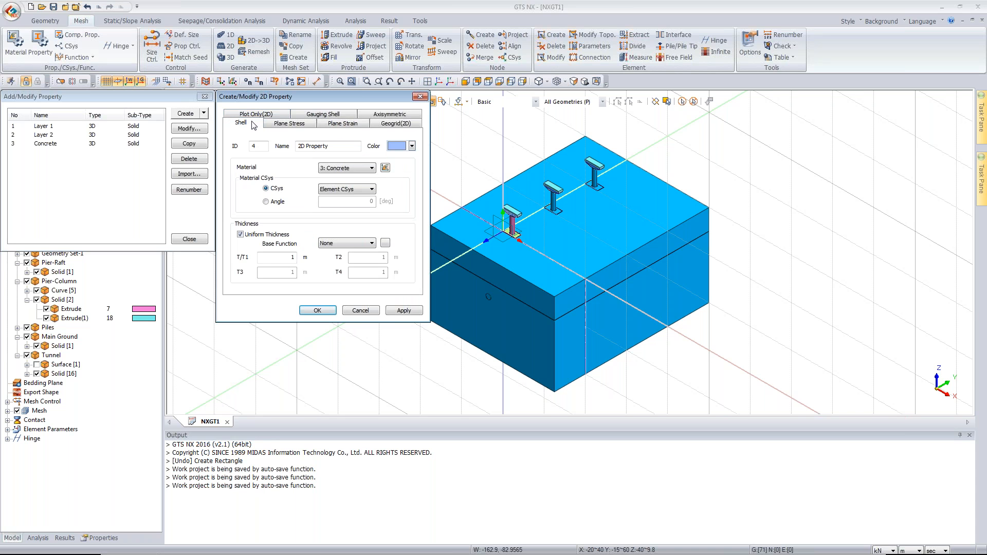
{"action": "double_click", "coordinate": [293, 257]}
{"action": "type", "text": "0.3"}
{"action": "left_click_drag", "start_coordinate": [331, 146], "coordinate": [247, 150]}
{"action": "type", "text": "Shotcrete"}
{"action": "left_click", "coordinate": [317, 310]}
Set up a 1D embedded beam property in Concrete with a solid round section 0.6 m in diameter.
{"action": "left_click", "coordinate": [203, 113]}
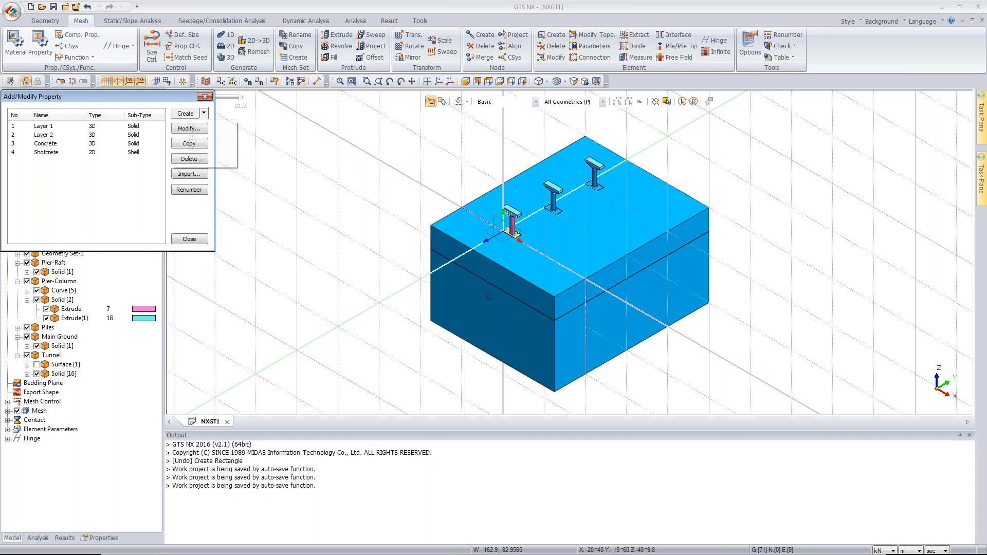
{"action": "left_click", "coordinate": [190, 126]}
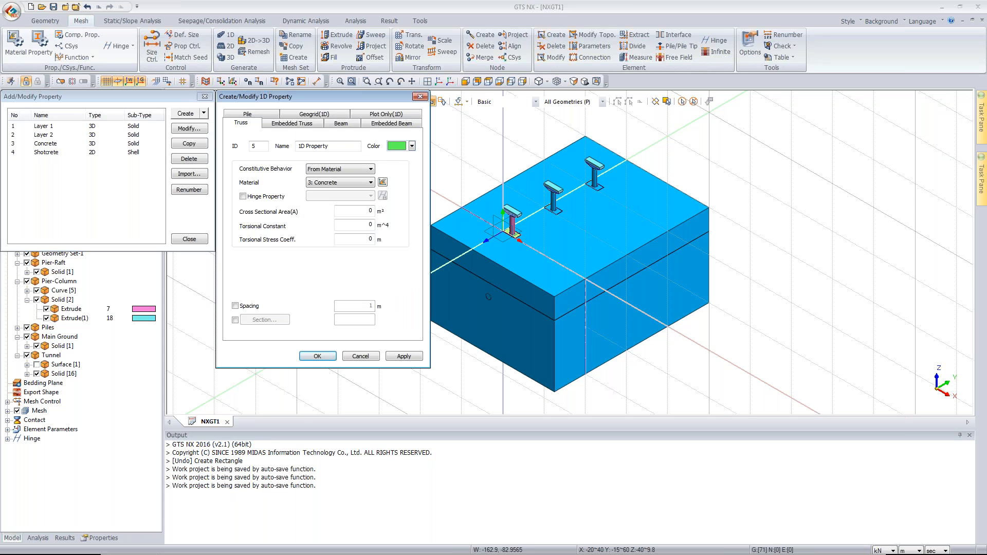
{"action": "left_click", "coordinate": [391, 124]}
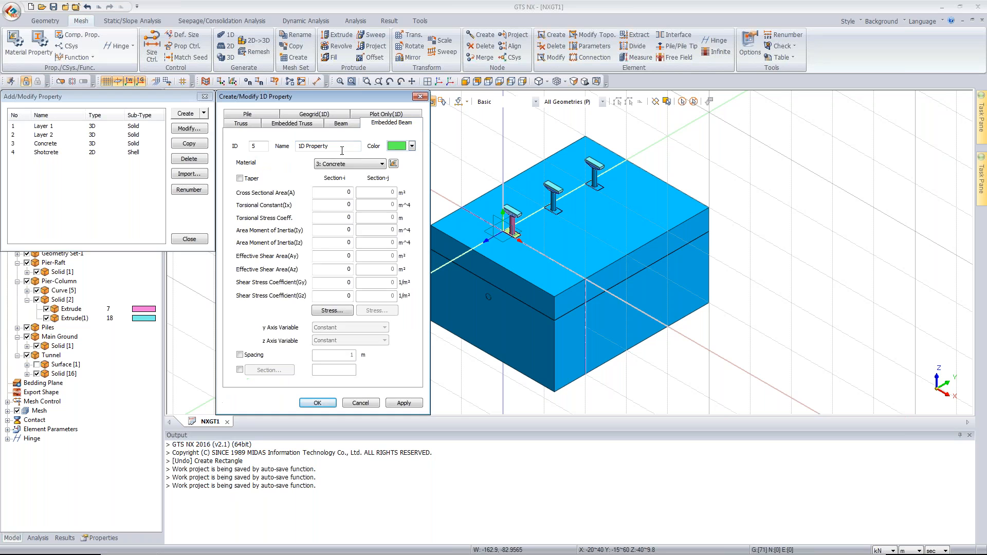
{"action": "left_click", "coordinate": [239, 370]}
{"action": "left_click", "coordinate": [257, 371]}
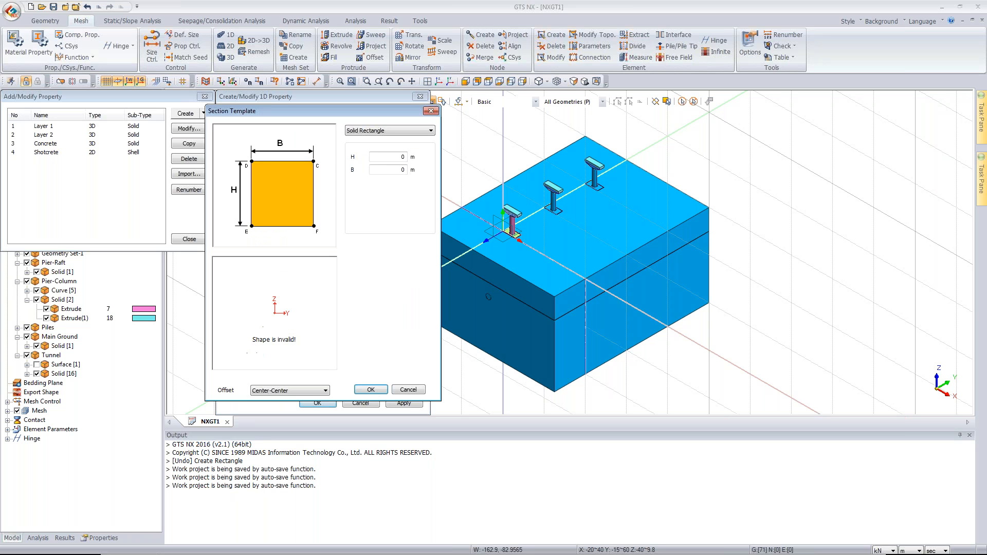
{"action": "left_click", "coordinate": [389, 130]}
{"action": "left_click", "coordinate": [381, 140]}
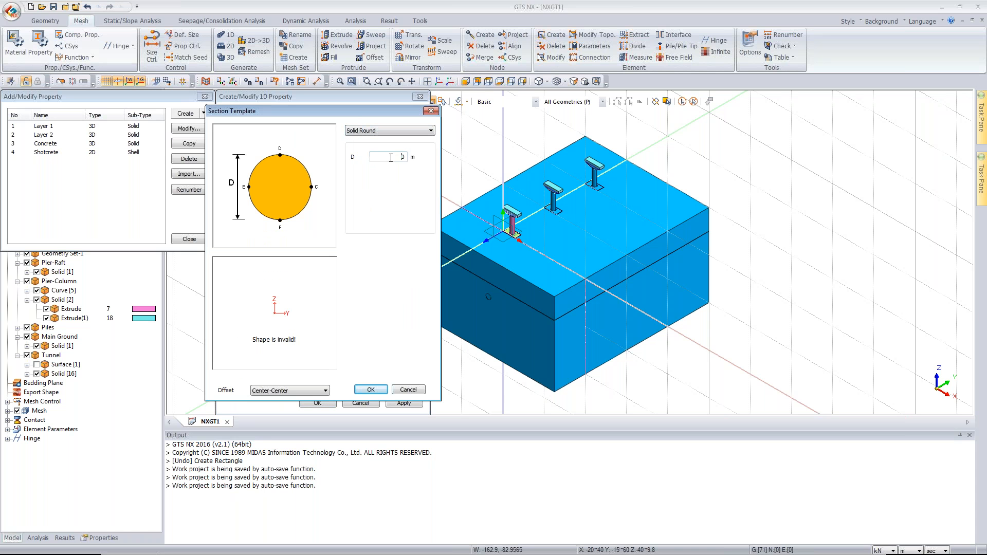
{"action": "type", "text": "1"}
{"action": "key", "text": "Tab"}
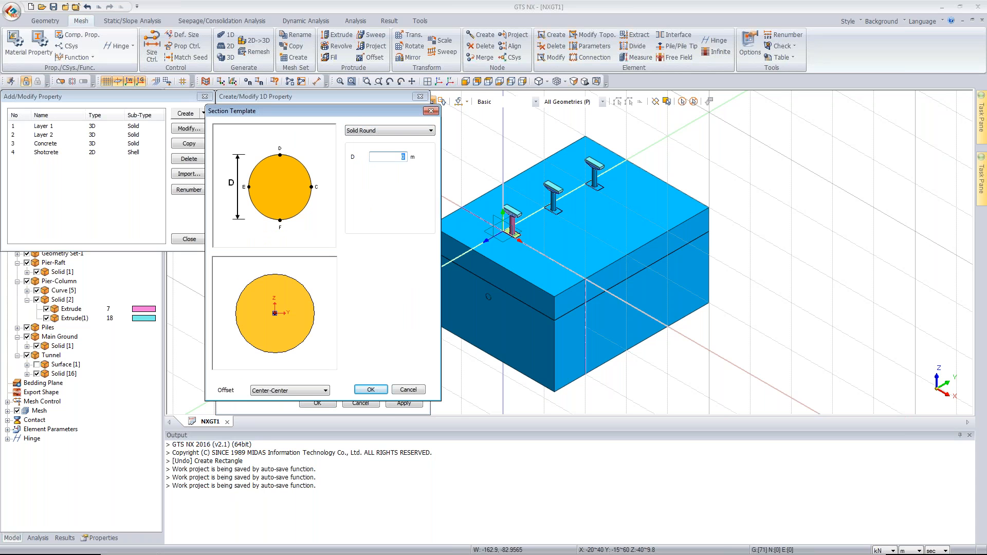
{"action": "type", "text": "0.6"}
{"action": "left_click", "coordinate": [371, 389]}
Name the embedded beam property Piles, save it and finish defining properties.
{"action": "triple_click", "coordinate": [313, 146]}
{"action": "type", "text": "P"}
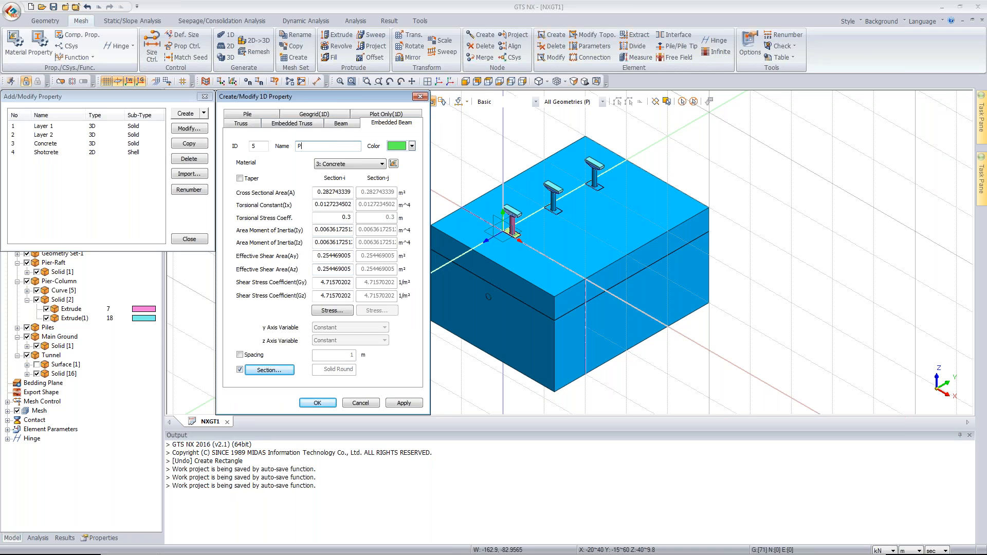
{"action": "type", "text": "iles"}
{"action": "left_click", "coordinate": [321, 404]}
{"action": "left_click", "coordinate": [193, 241]}
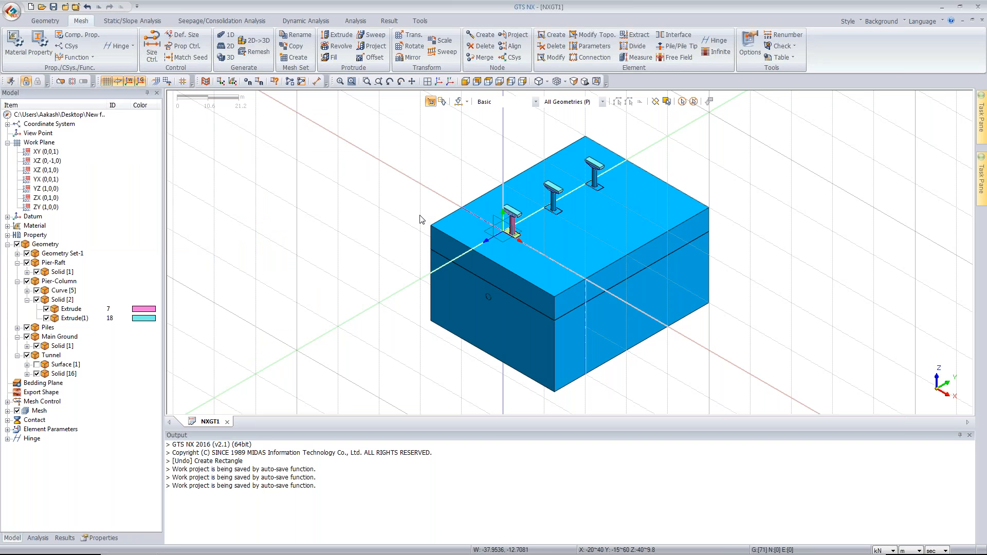
Hide the upper and lower ground layer solids to expose the piers, piles and tunnel.
{"action": "right_click", "coordinate": [465, 251]}
{"action": "left_click", "coordinate": [481, 256]}
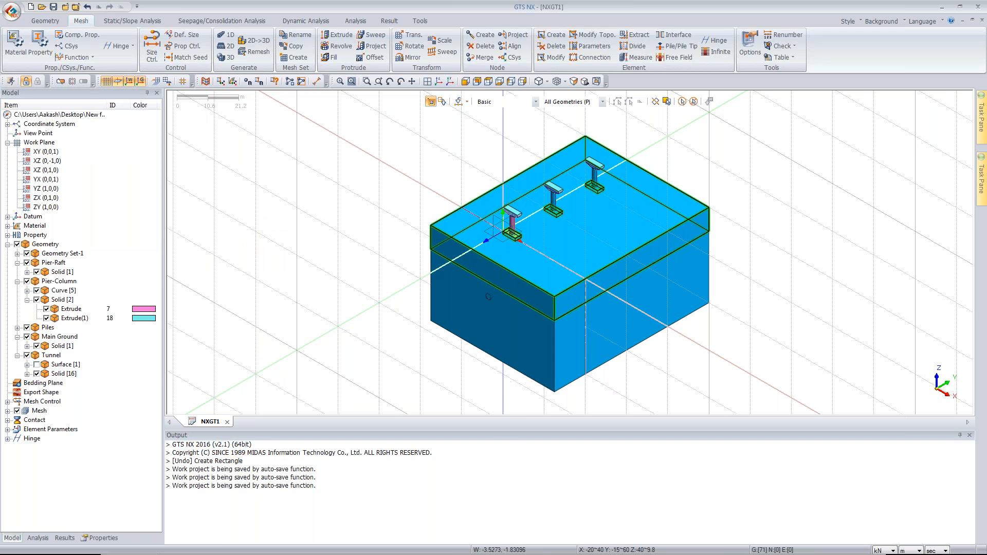
{"action": "right_click", "coordinate": [451, 285]}
{"action": "left_click", "coordinate": [468, 292]}
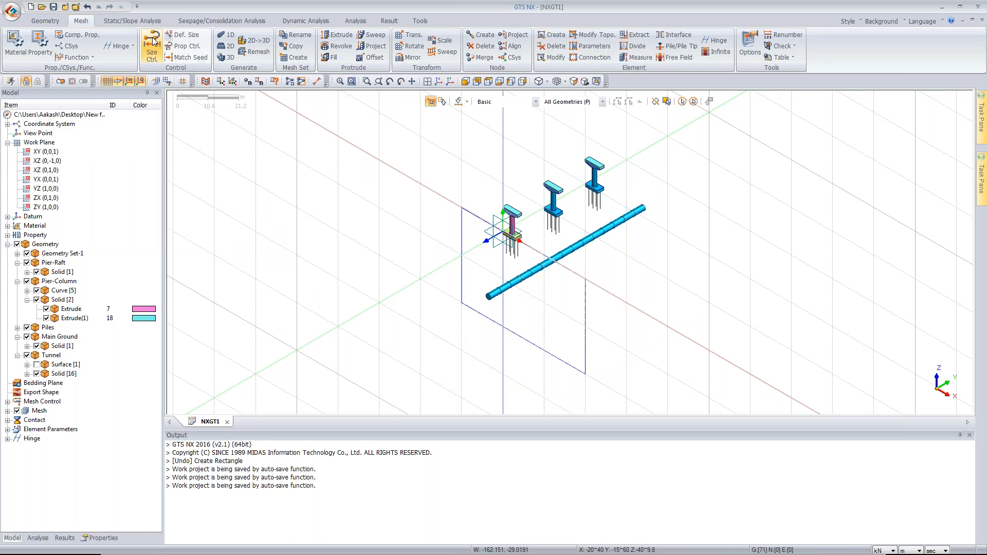
Start automatic solid meshing on the three pier raft solids and assign them property 1: Layer 1.
{"action": "left_click", "coordinate": [168, 81]}
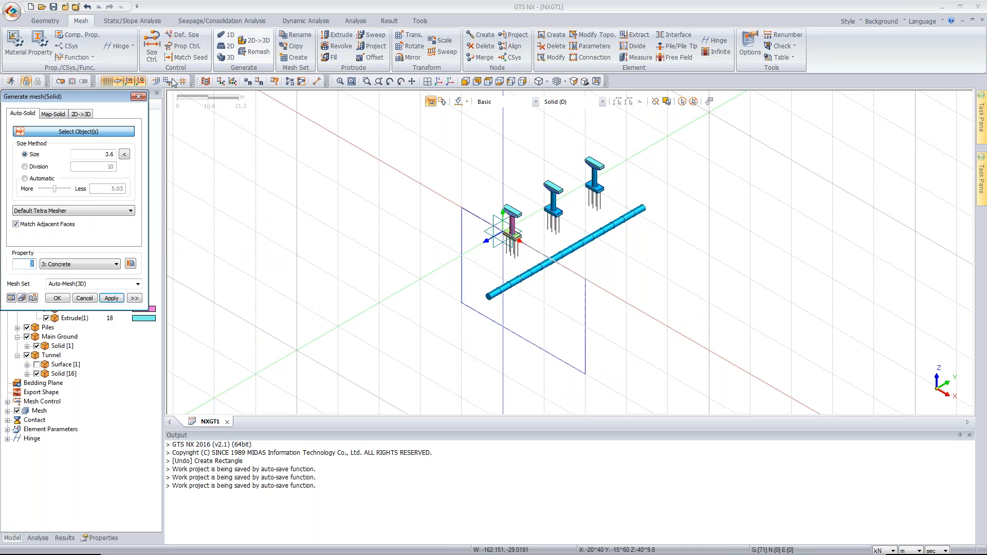
{"action": "left_click_drag", "start_coordinate": [92, 96], "coordinate": [180, 148]}
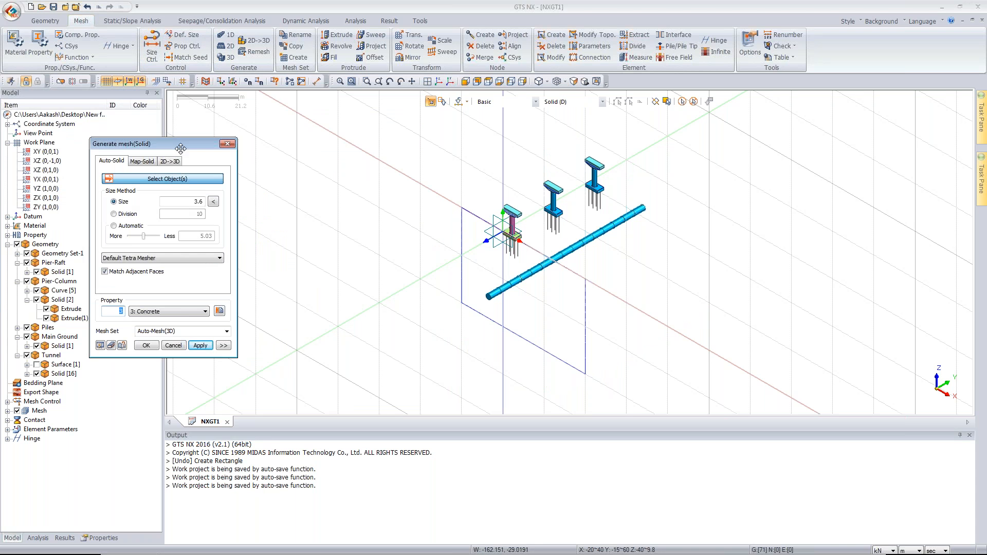
{"action": "middle_click_drag", "start_coordinate": [528, 227], "coordinate": [528, 223]}
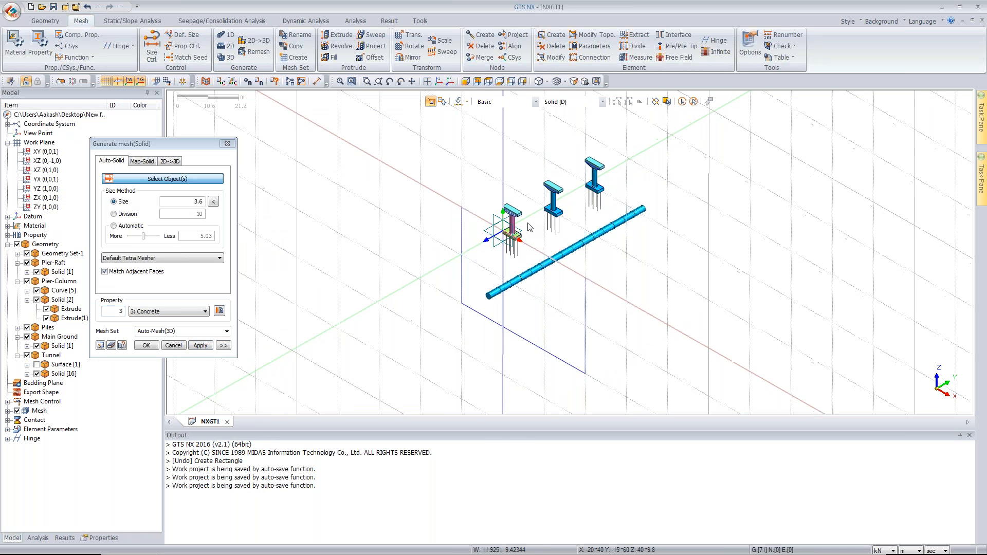
{"action": "scroll", "coordinate": [528, 227], "scroll_direction": "up", "scroll_amount": 3}
{"action": "left_click", "coordinate": [497, 246]}
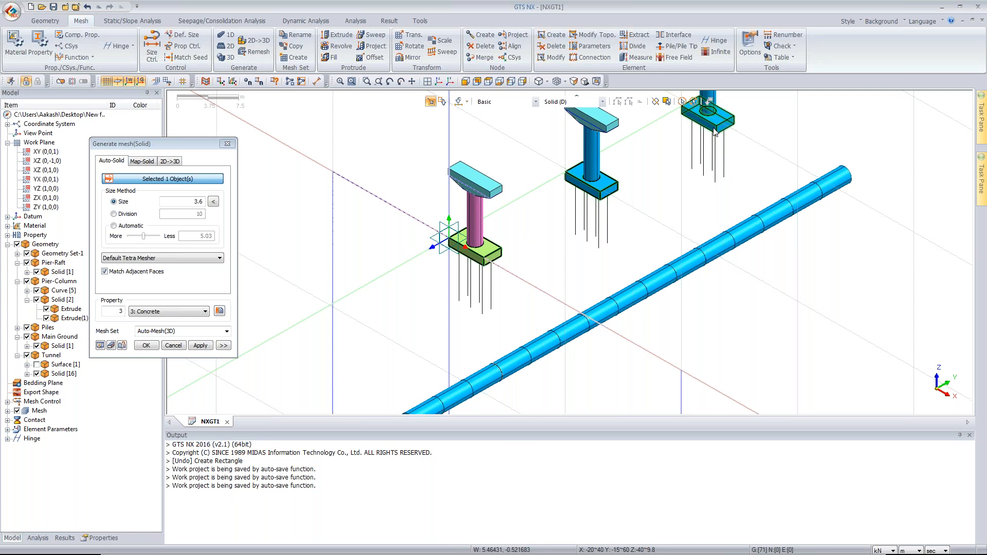
{"action": "left_click", "coordinate": [606, 189]}
{"action": "left_click", "coordinate": [717, 121]}
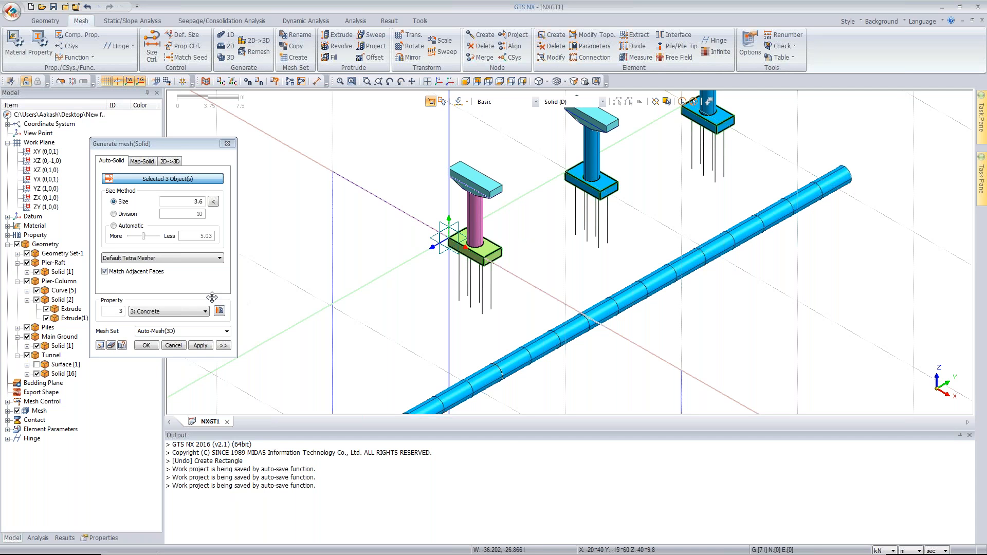
{"action": "left_click", "coordinate": [185, 312]}
{"action": "left_click", "coordinate": [143, 321]}
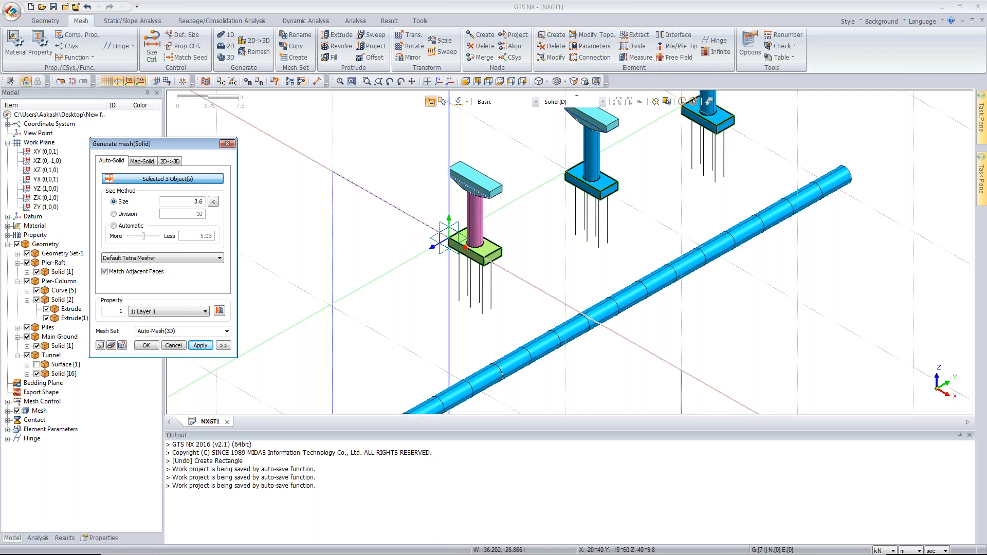
Try to mesh the selected rafts with the default tetra mesher at element size 0.5 in mesh set Raft.
{"action": "left_click", "coordinate": [172, 332]}
{"action": "type", "text": "Raf"}
{"action": "left_click_drag", "start_coordinate": [191, 202], "coordinate": [264, 201]}
{"action": "type", "text": "0.5"}
{"action": "left_click", "coordinate": [201, 346]}
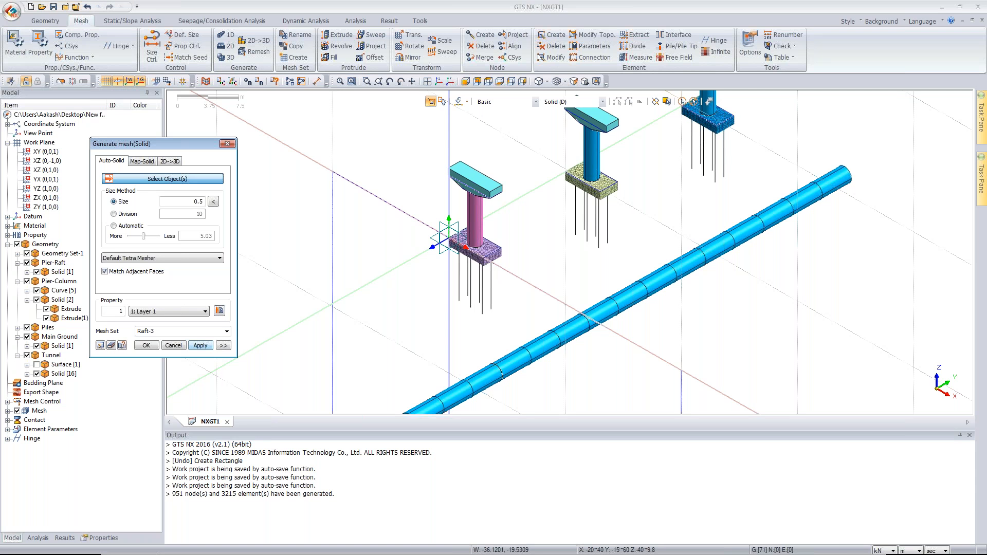
Undo the raft mesh and redisplay the geometry with the ground solids and tunnel surface hidden.
{"action": "key", "text": "ctrl+z"}
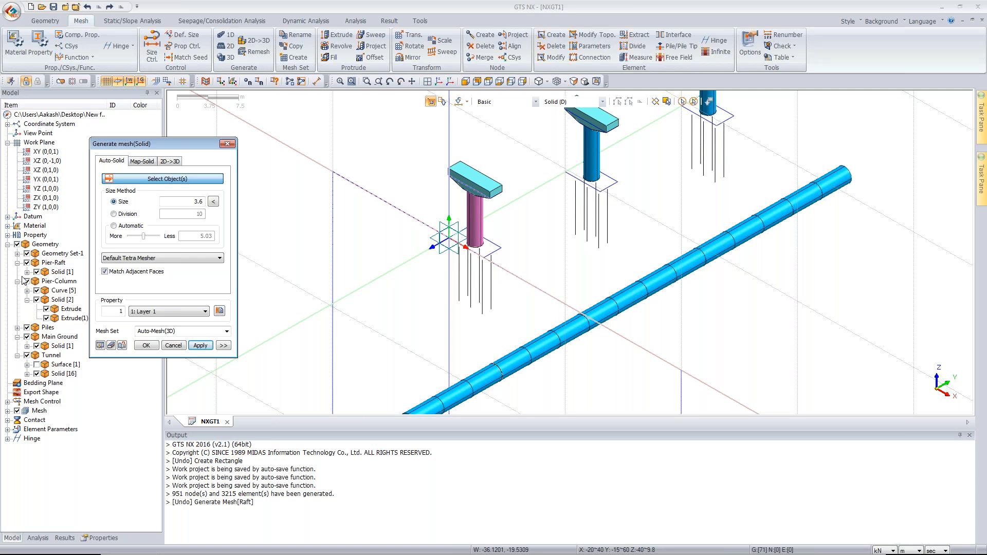
{"action": "left_click", "coordinate": [26, 264]}
{"action": "left_click", "coordinate": [26, 263]}
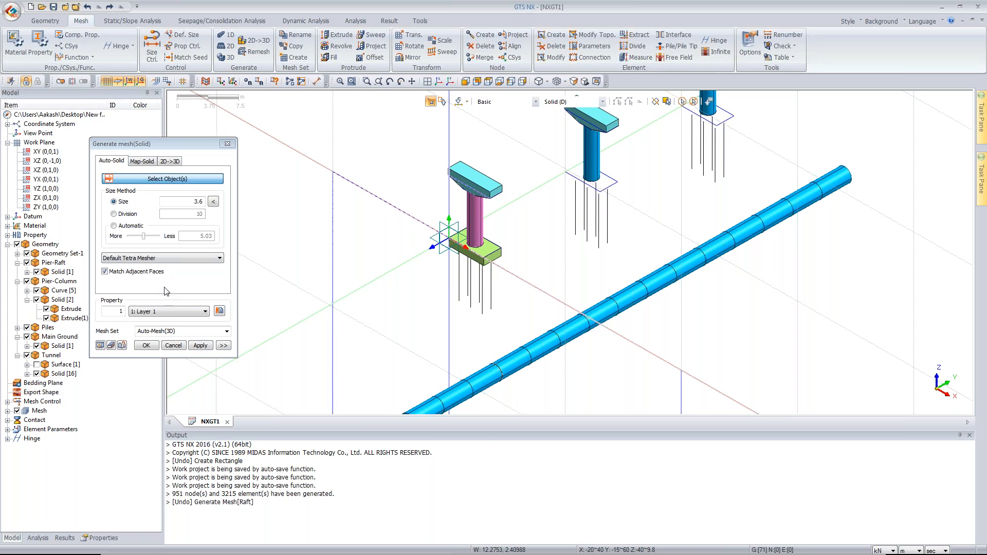
{"action": "left_click", "coordinate": [17, 244]}
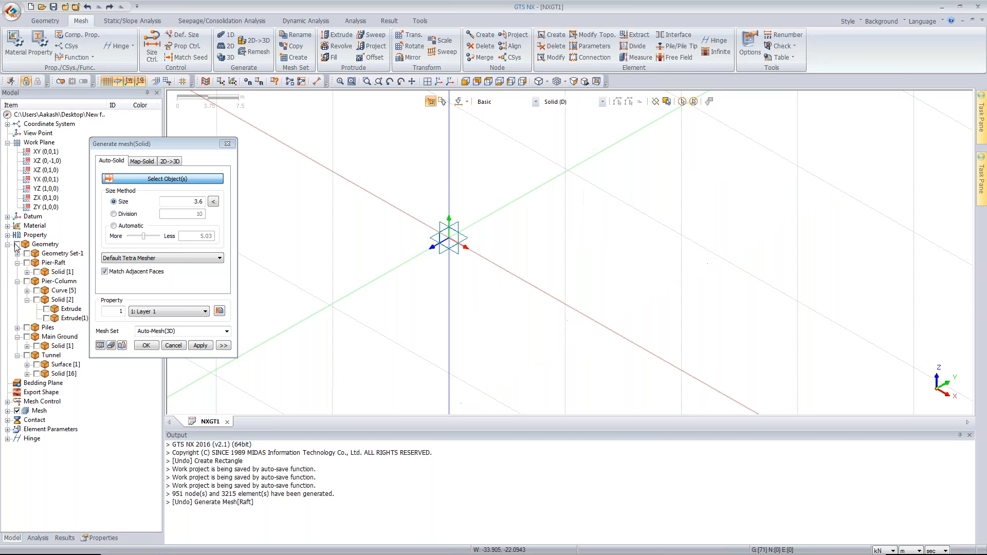
{"action": "left_click", "coordinate": [17, 244]}
{"action": "left_click", "coordinate": [307, 290]}
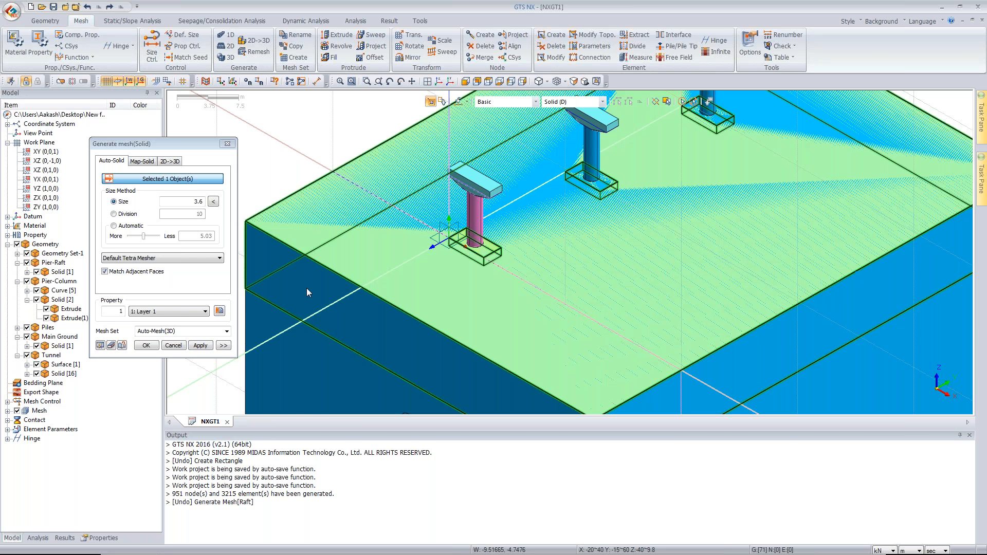
{"action": "right_click", "coordinate": [275, 333]}
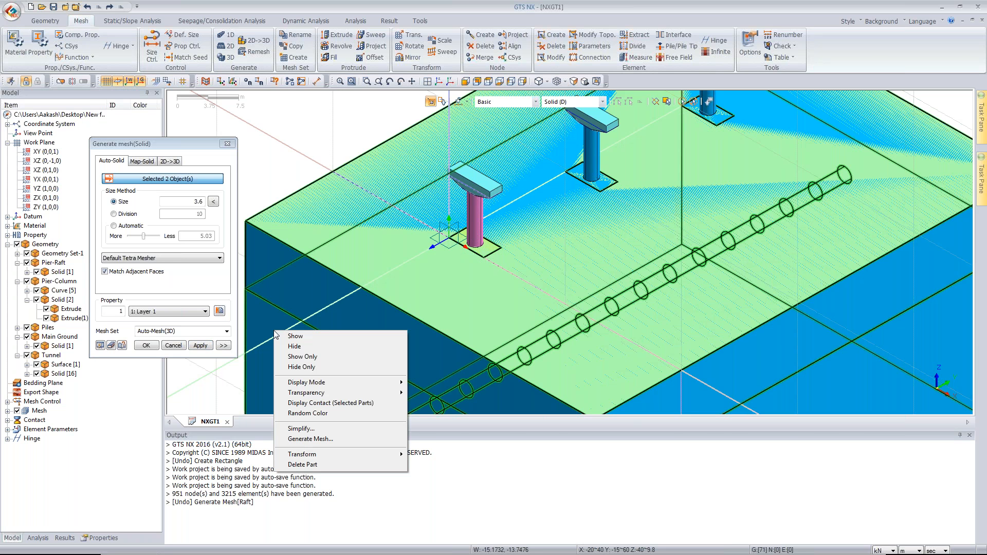
{"action": "left_click", "coordinate": [295, 346]}
{"action": "left_click", "coordinate": [36, 364]}
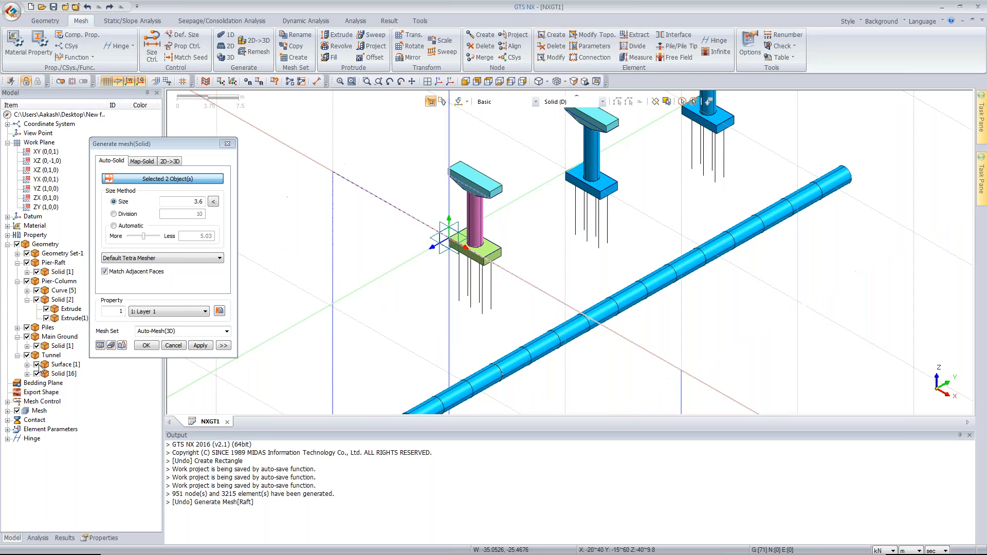
Select the three pier raft solids for meshing and set the element size to 0.5.
{"action": "left_click", "coordinate": [478, 254]}
{"action": "left_click", "coordinate": [598, 193]}
{"action": "left_click", "coordinate": [709, 120]}
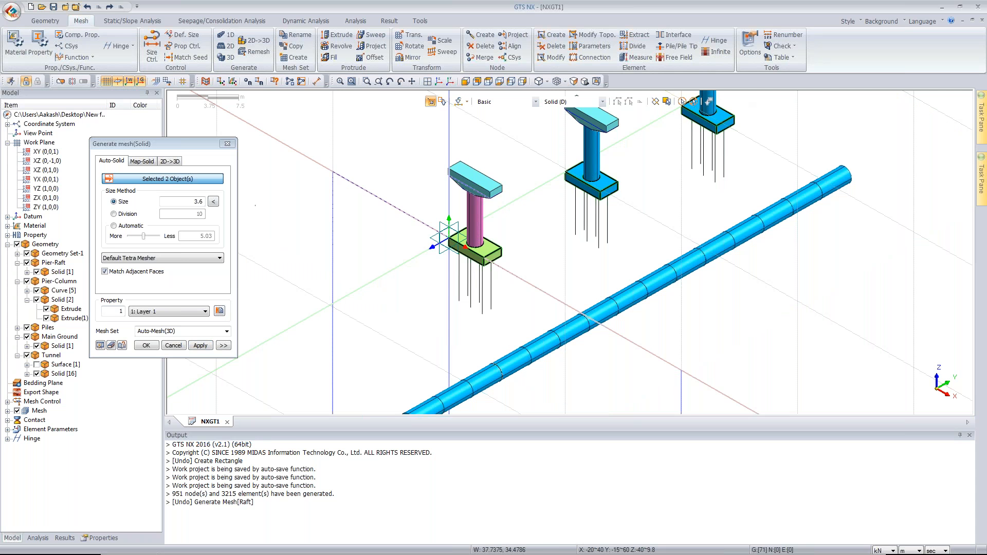
{"action": "left_click", "coordinate": [192, 202]}
{"action": "key", "text": "ctrl+a"}
{"action": "type", "text": "0.5"}
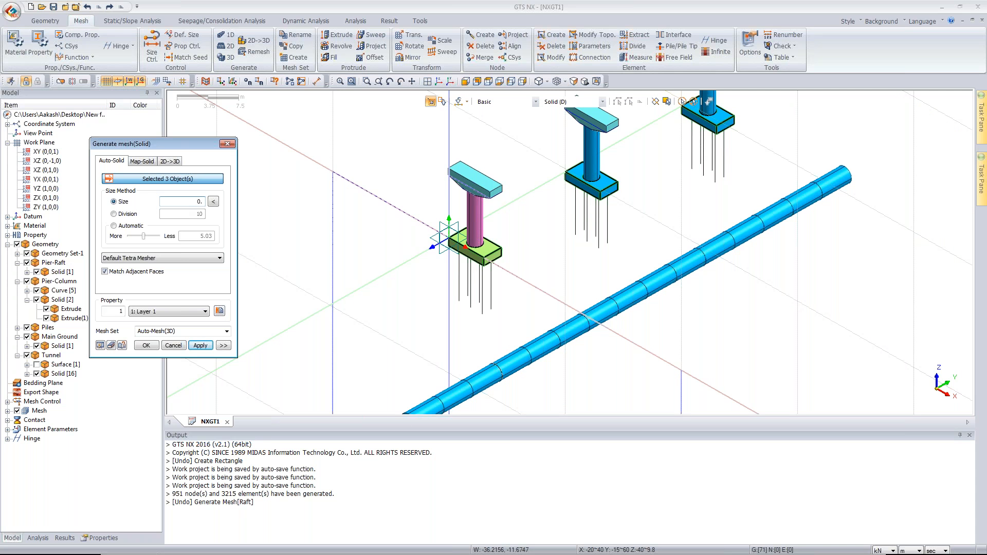
Generate the rafts' mesh with the Hybrid Mesher in a mesh set named Raft.
{"action": "left_click", "coordinate": [149, 258]}
{"action": "left_click", "coordinate": [136, 272]}
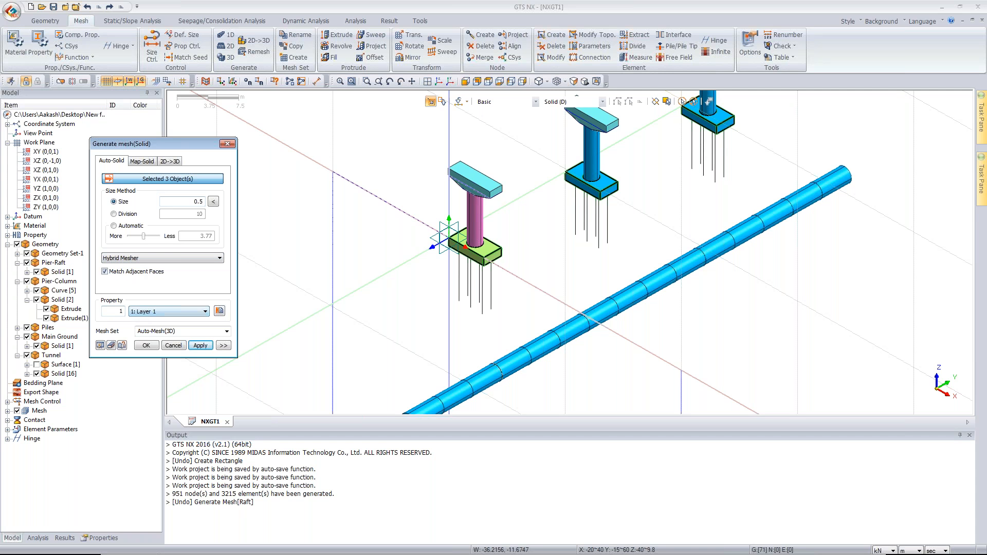
{"action": "left_click", "coordinate": [147, 330]}
{"action": "type", "text": "Raft"}
{"action": "left_click", "coordinate": [200, 345]}
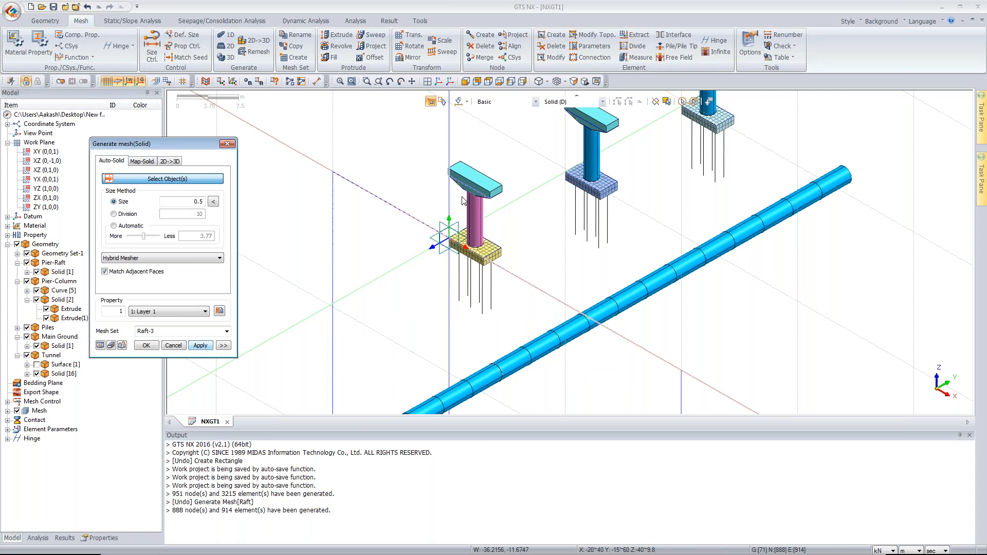
Mesh the columns and caps of all three piers with property 3: Concrete in mesh set Pier-Superstructure.
{"action": "left_click", "coordinate": [597, 153]}
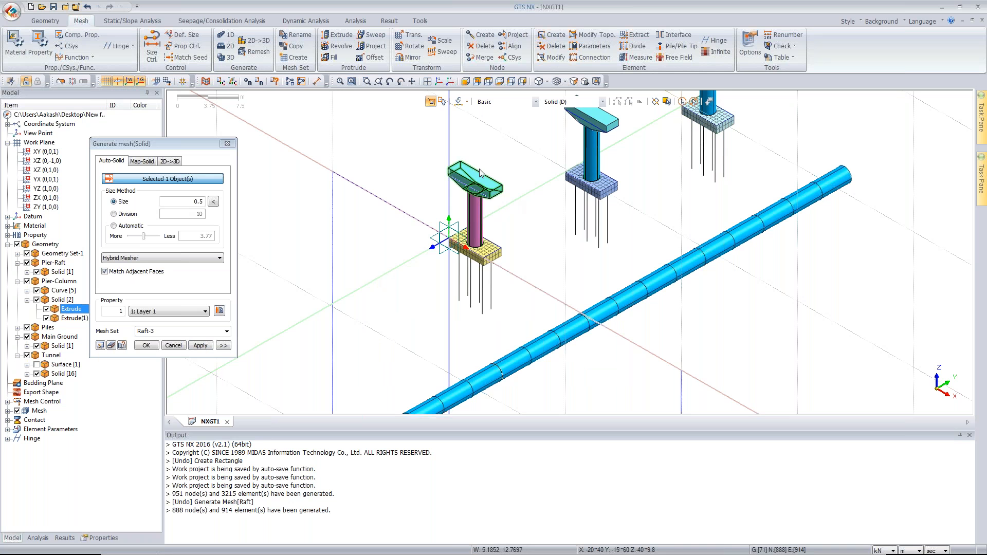
{"action": "middle_click_drag", "start_coordinate": [628, 178], "coordinate": [573, 255]}
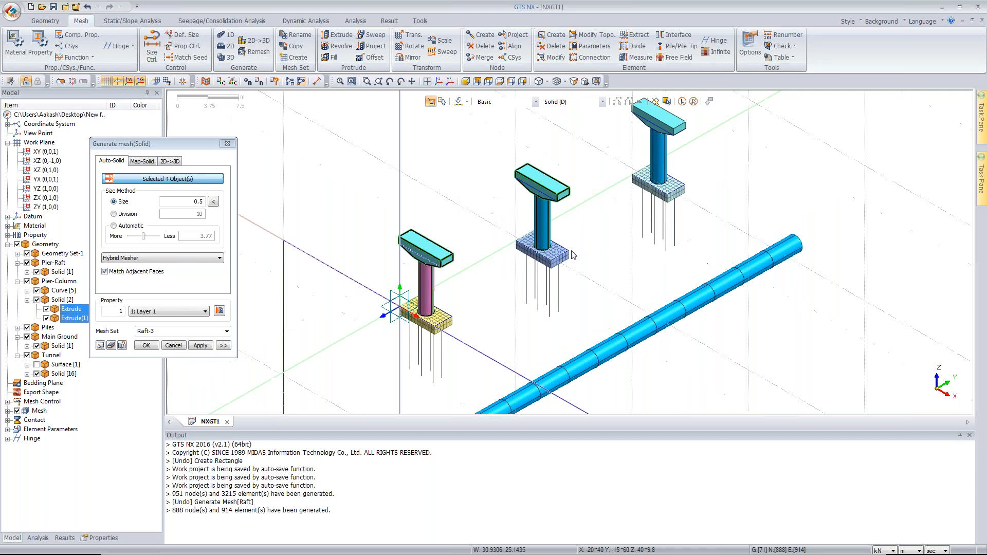
{"action": "left_click", "coordinate": [659, 123]}
{"action": "left_click", "coordinate": [179, 311]}
{"action": "left_click", "coordinate": [169, 333]}
{"action": "left_click", "coordinate": [161, 331]}
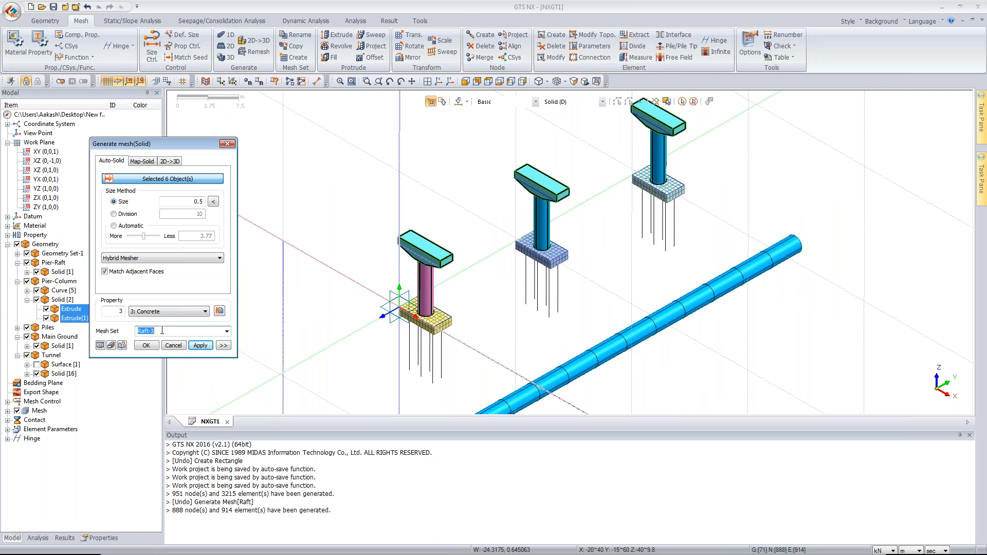
{"action": "type", "text": "Pier-Superstructure"}
{"action": "left_click", "coordinate": [201, 348]}
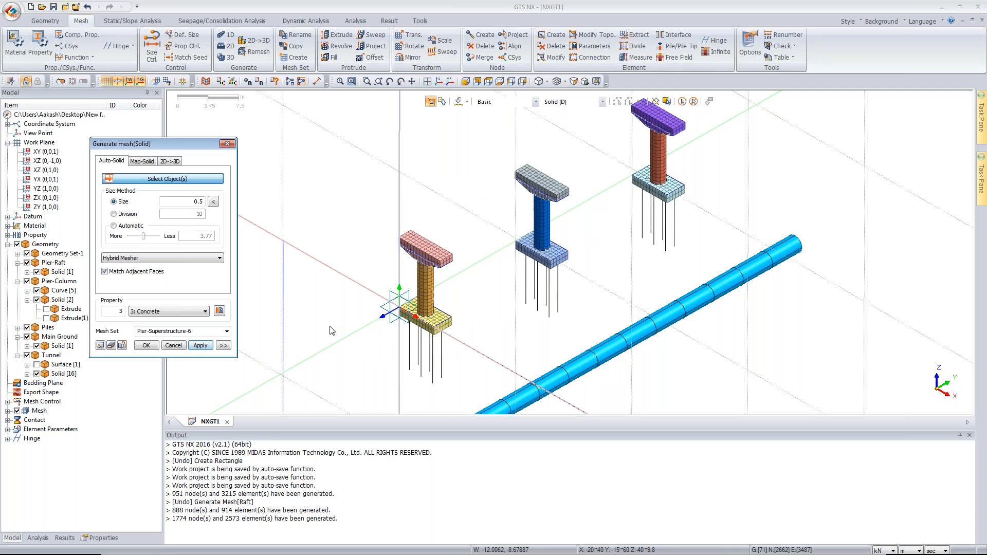
Mesh all the tunnel segment solids together with property 2: Layer 2 in mesh set Ex, and leave the meshing dialog.
{"action": "scroll", "coordinate": [331, 330], "scroll_direction": "down", "scroll_amount": 2}
{"action": "scroll", "coordinate": [361, 316], "scroll_direction": "down", "scroll_amount": 2}
{"action": "left_click", "coordinate": [466, 82]}
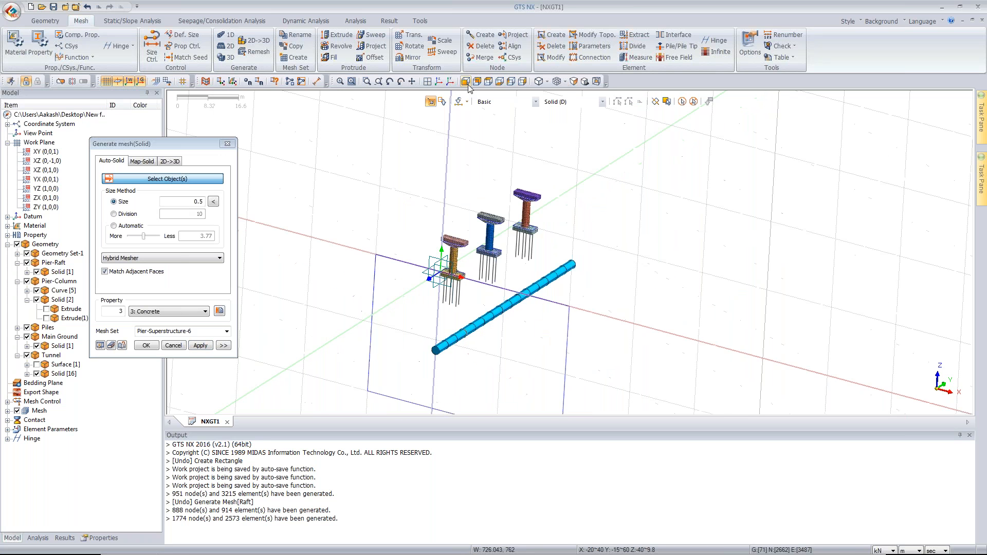
{"action": "left_click_drag", "start_coordinate": [522, 247], "coordinate": [613, 299]}
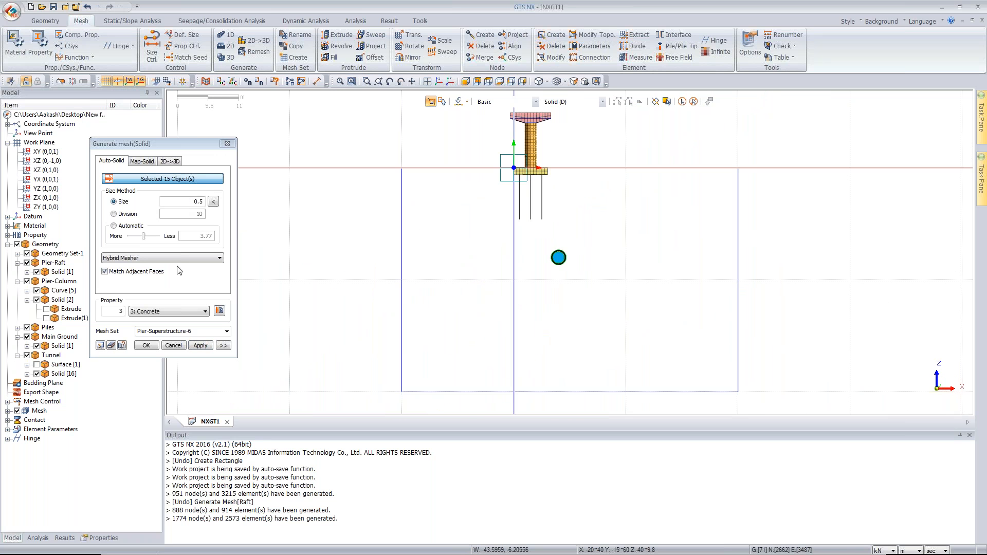
{"action": "left_click", "coordinate": [179, 312]}
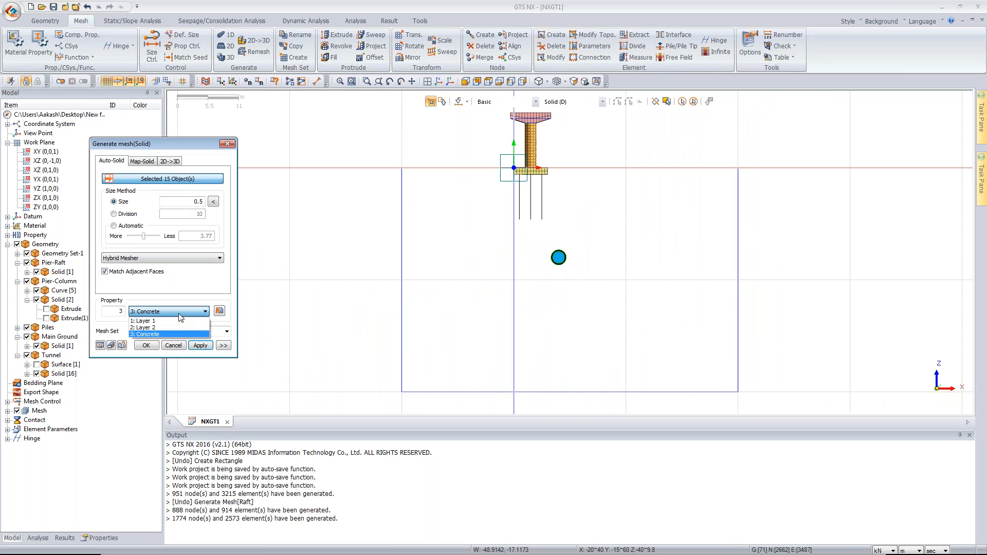
{"action": "left_click", "coordinate": [144, 328]}
{"action": "double_click", "coordinate": [189, 332]}
{"action": "type", "text": "Ex"}
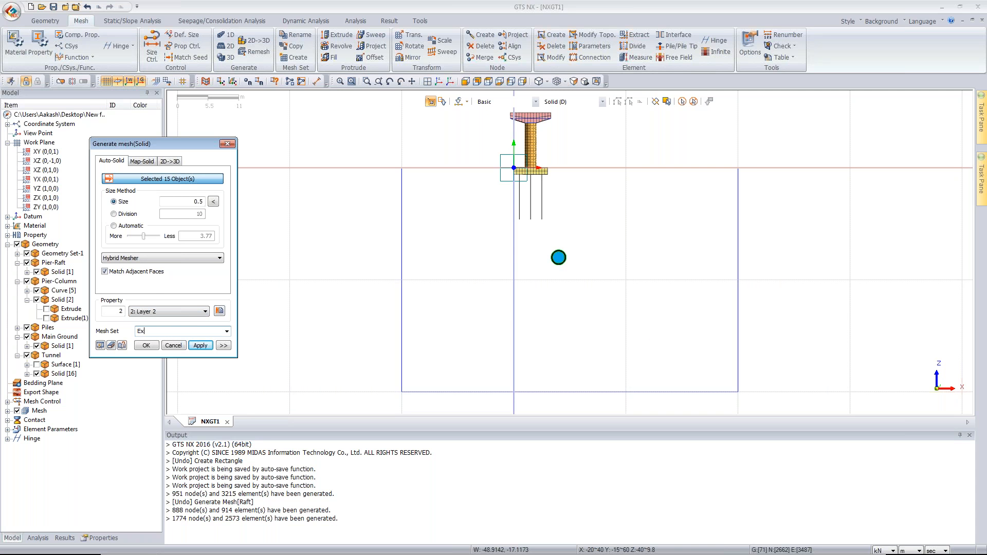
{"action": "left_click", "coordinate": [200, 346]}
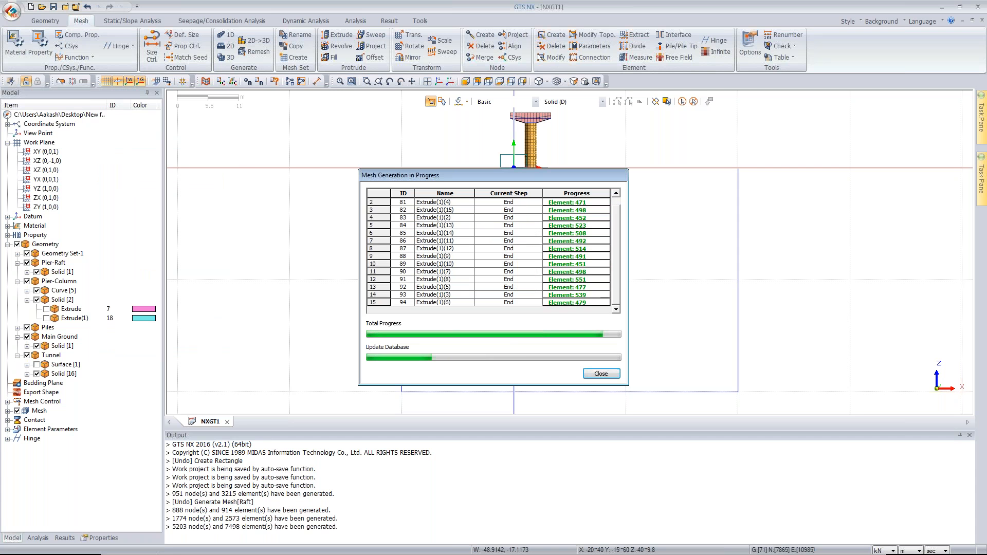
{"action": "middle_click_drag", "start_coordinate": [650, 297], "coordinate": [552, 309]}
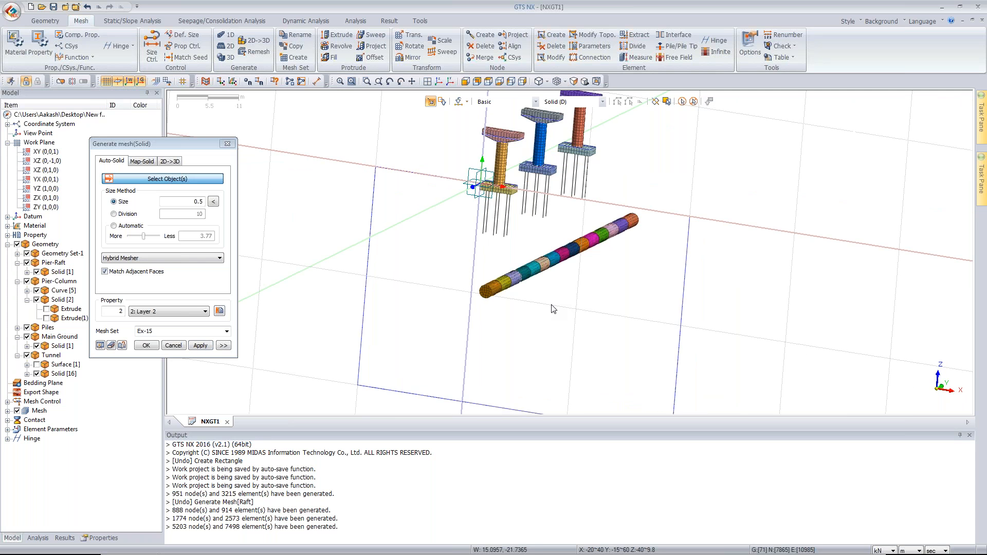
{"action": "left_click", "coordinate": [227, 145]}
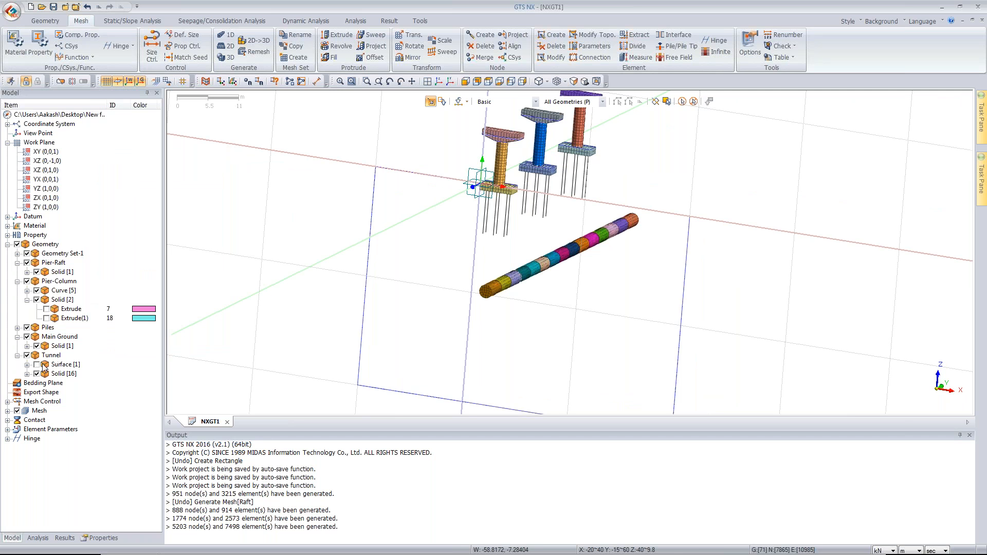
Redisplay all geometry and start automatic solid meshing on the upper ground layer solid.
{"action": "left_click", "coordinate": [17, 245]}
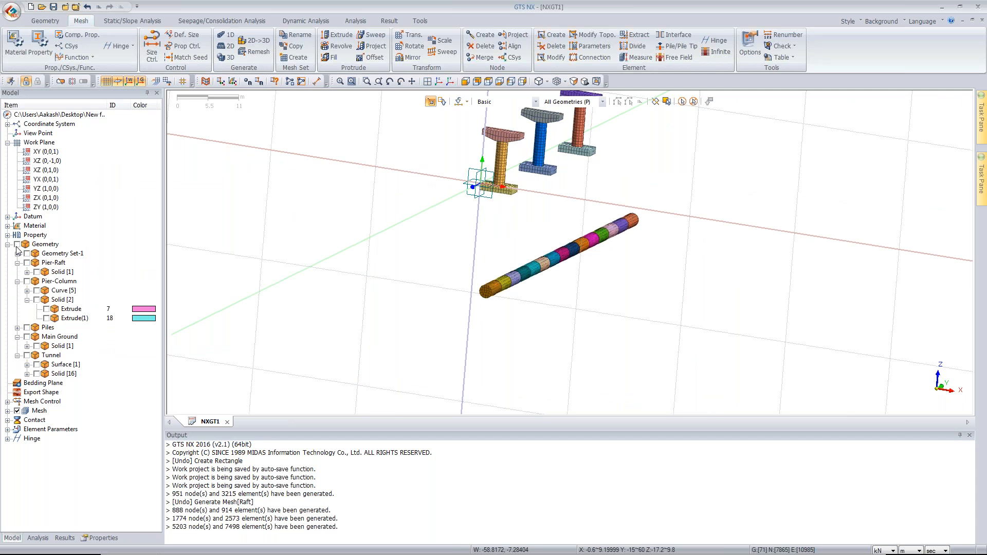
{"action": "left_click", "coordinate": [17, 245]}
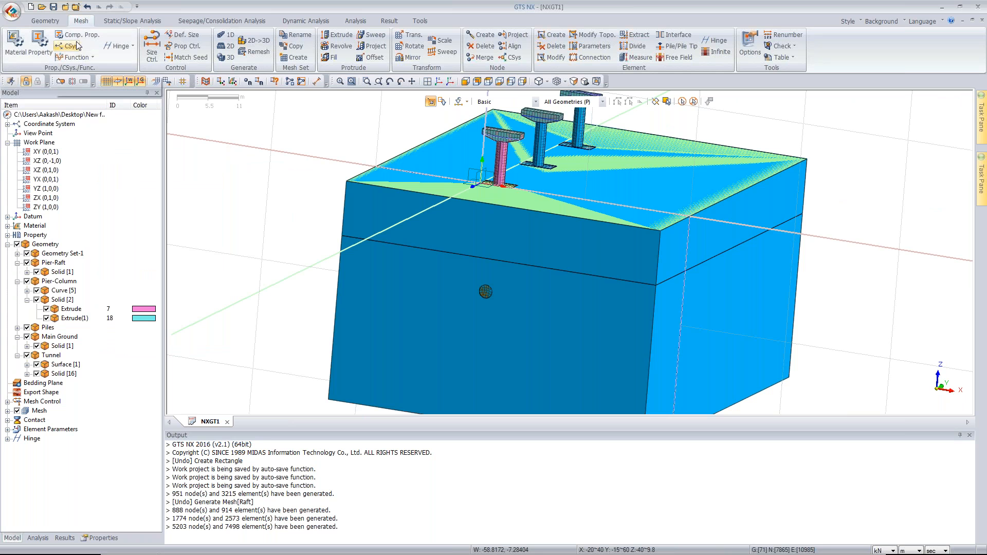
{"action": "left_click", "coordinate": [225, 57]}
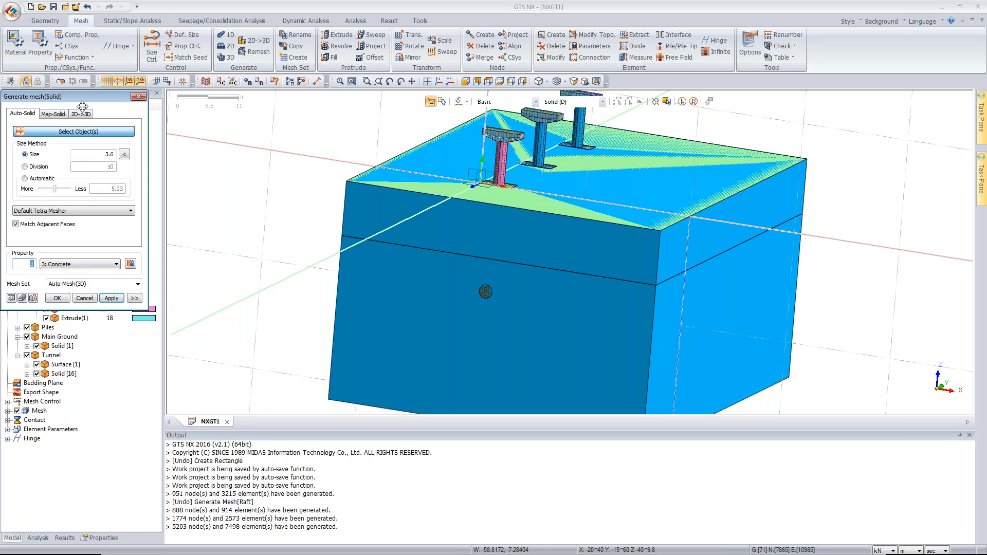
{"action": "left_click_drag", "start_coordinate": [161, 140], "coordinate": [214, 160]}
{"action": "left_click", "coordinate": [397, 221]}
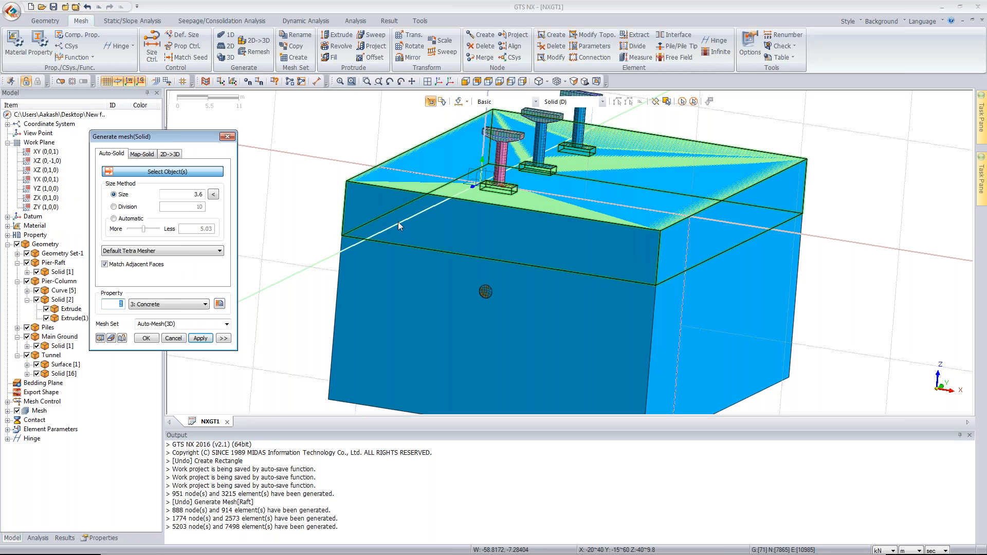
Generate the upper ground layer's mesh at element size 2 using the Hybrid Mesher, property 1: Layer 1 and a matching mesh set name.
{"action": "double_click", "coordinate": [176, 195]}
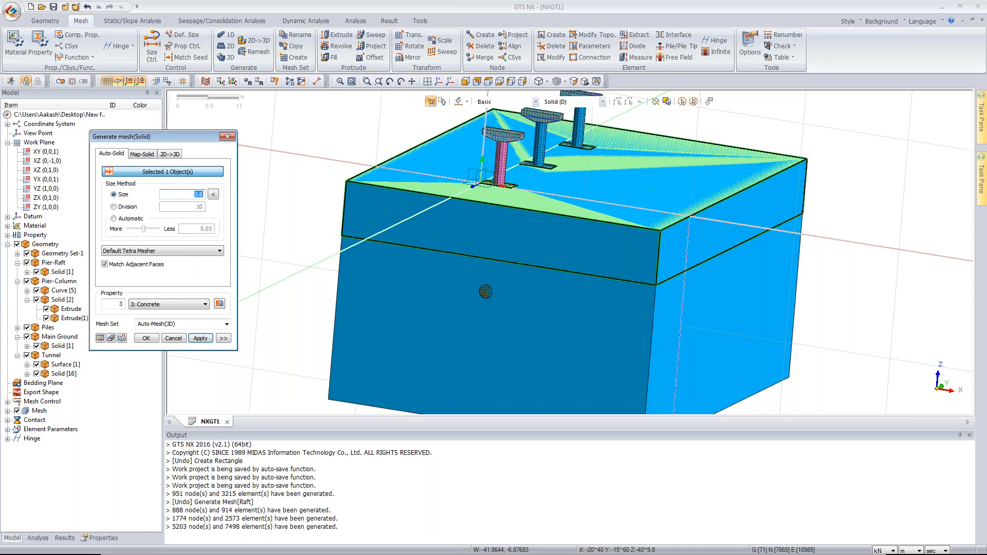
{"action": "type", "text": "2"}
{"action": "left_click", "coordinate": [156, 252]}
{"action": "left_click", "coordinate": [149, 267]}
{"action": "left_click", "coordinate": [159, 305]}
{"action": "left_click", "coordinate": [154, 311]}
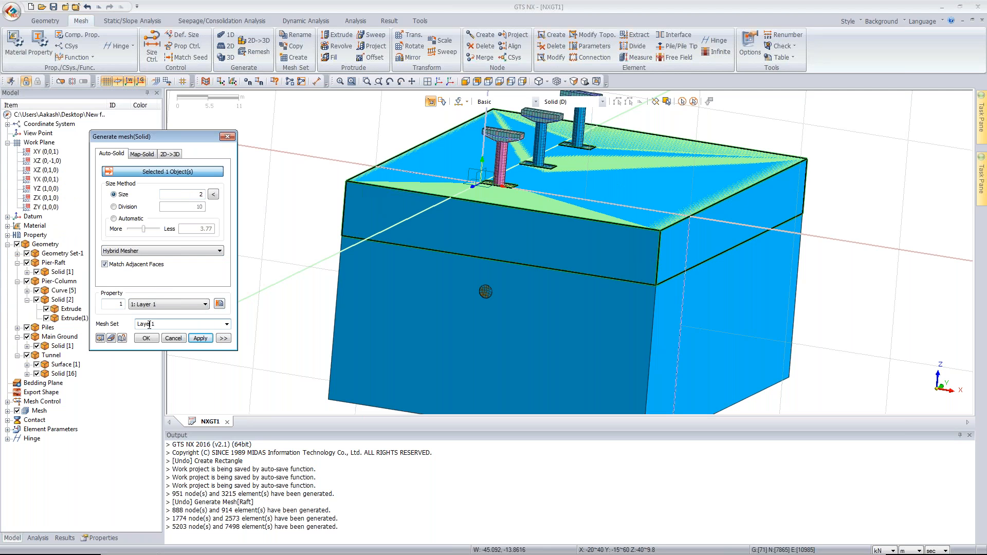
{"action": "left_click", "coordinate": [202, 339]}
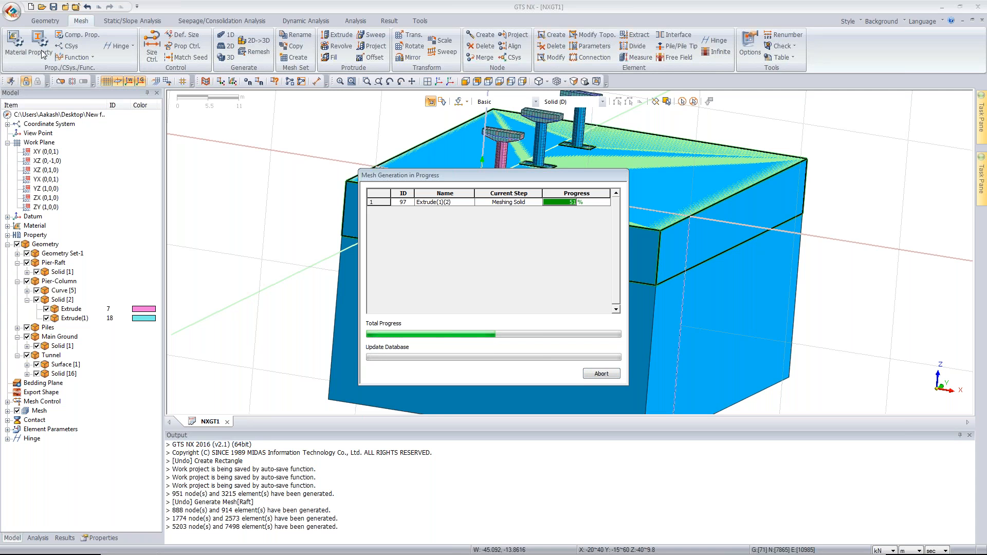
Abort the running mesh generation and mesh the upper ground layer solid at element size 4 with property 1: Layer 1.
{"action": "left_click", "coordinate": [602, 375]}
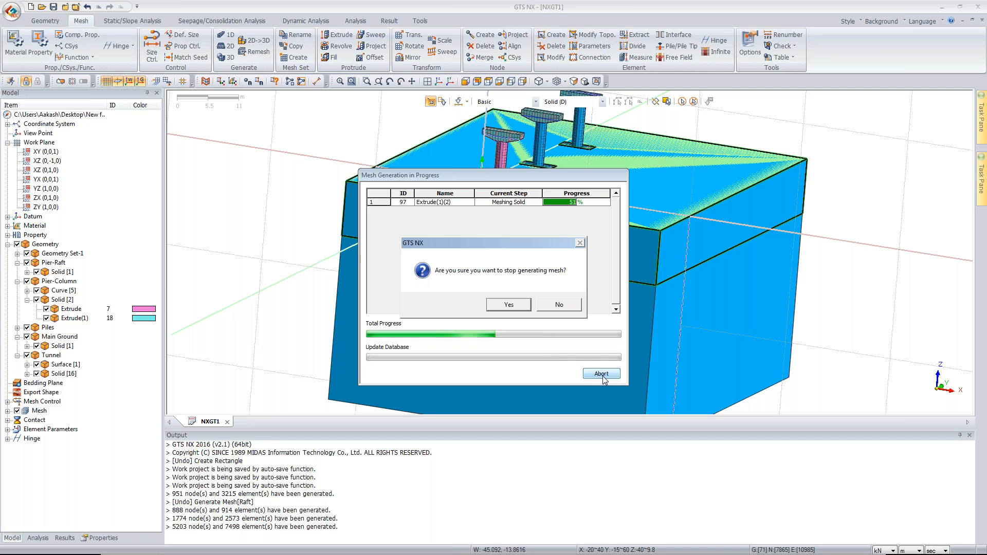
{"action": "left_click", "coordinate": [509, 304]}
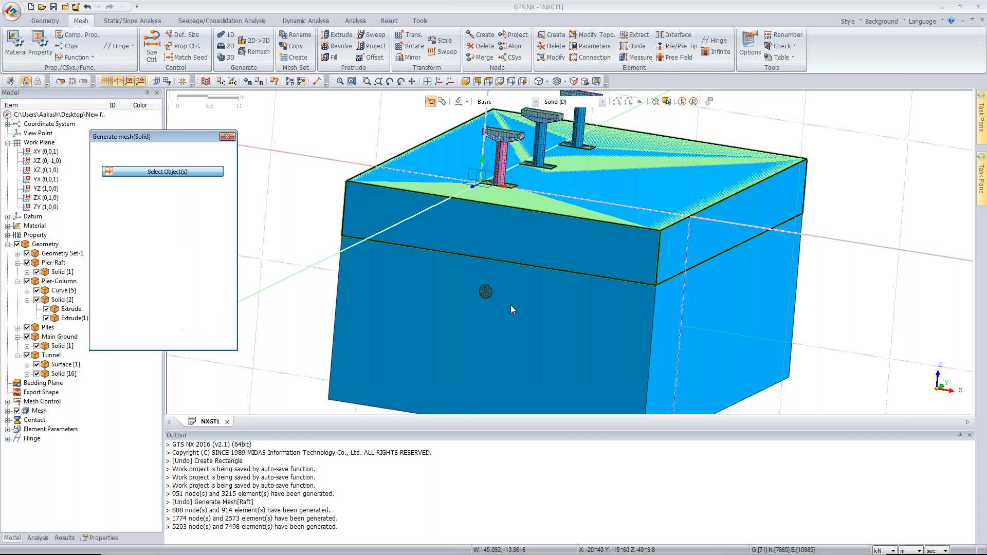
{"action": "left_click", "coordinate": [469, 268]}
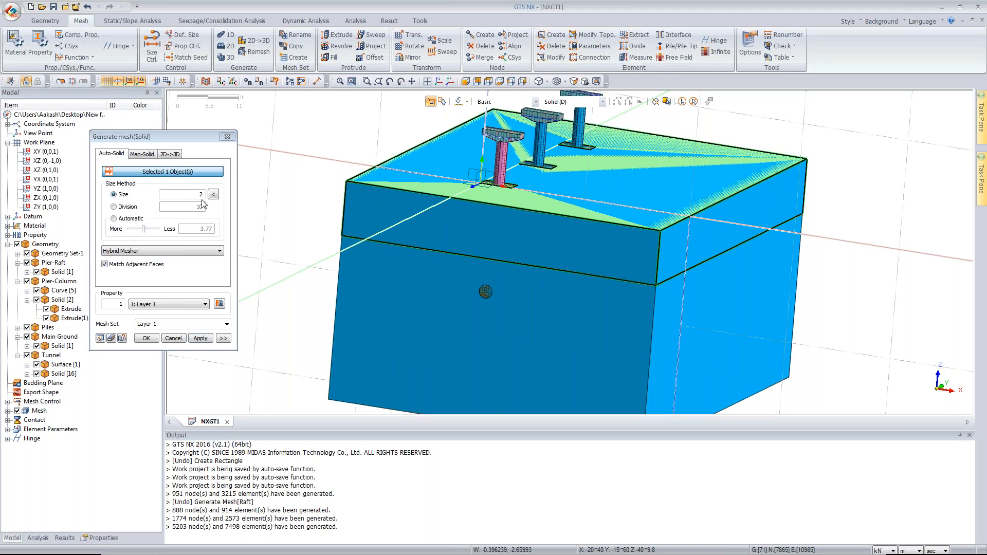
{"action": "type", "text": "4"}
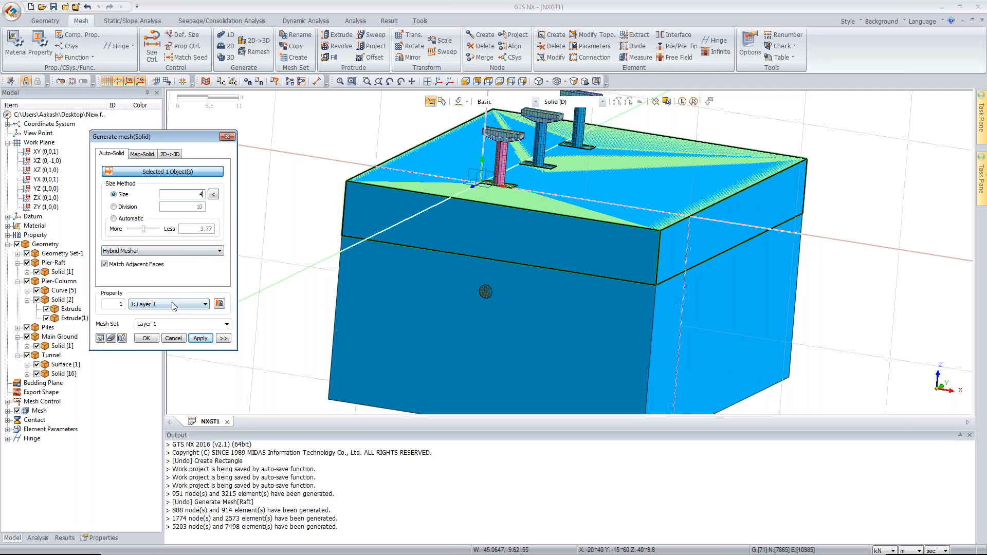
{"action": "left_click", "coordinate": [201, 339]}
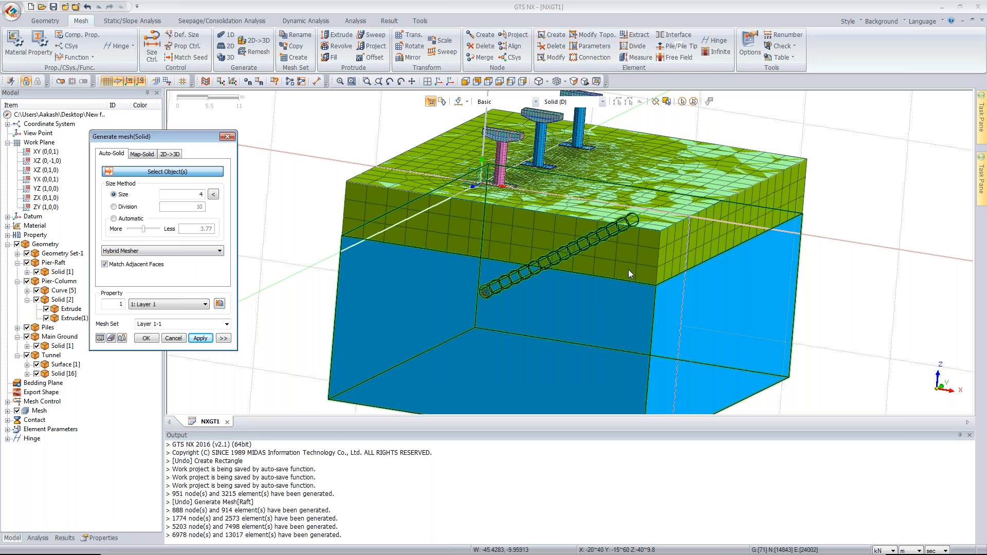
Mesh the lower ground solid at size 4 with property 2: Layer 2 in mesh set Layer 2.
{"action": "left_click", "coordinate": [363, 290]}
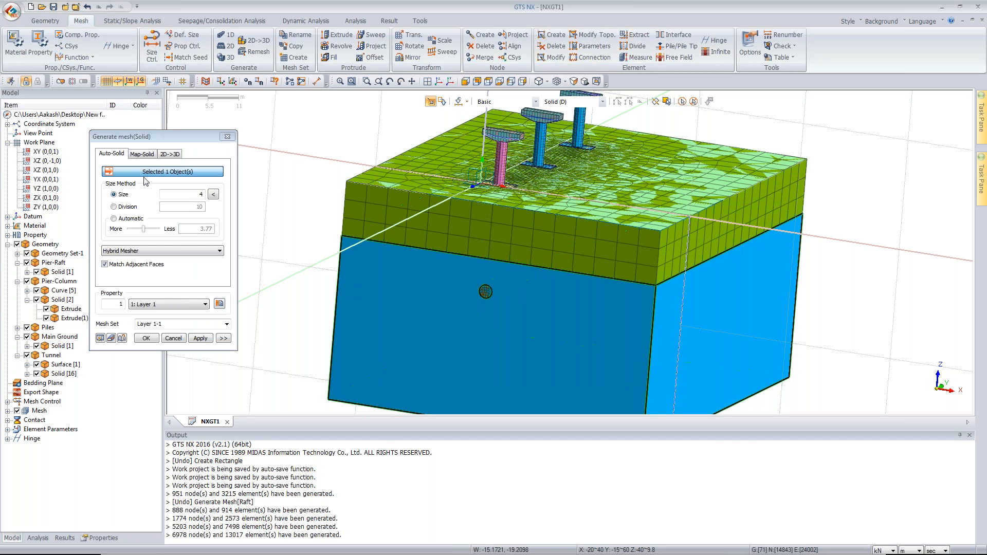
{"action": "left_click", "coordinate": [183, 305]}
{"action": "left_click", "coordinate": [167, 323]}
{"action": "left_click", "coordinate": [167, 324]}
{"action": "type", "text": "La"}
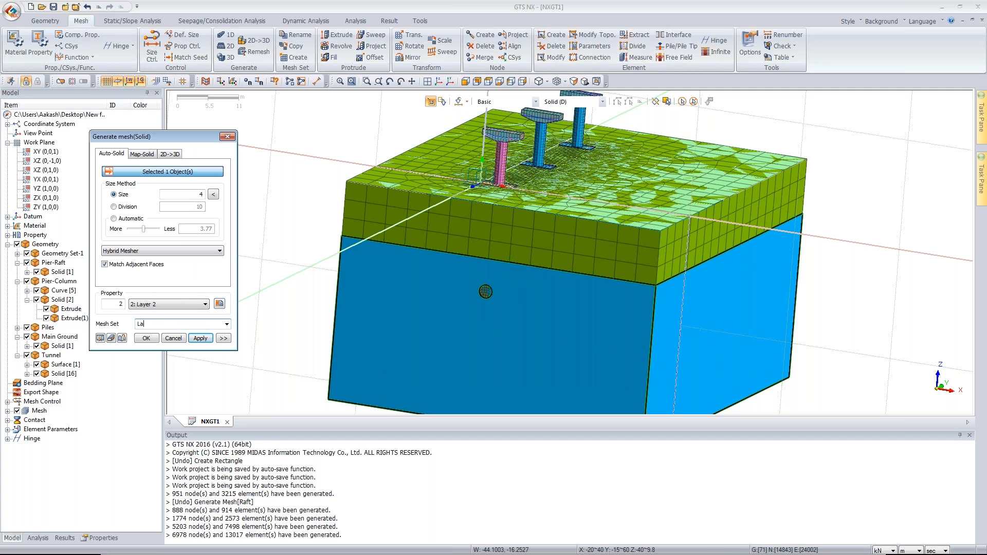
{"action": "type", "text": "ywer 2"}
{"action": "left_click", "coordinate": [200, 338]}
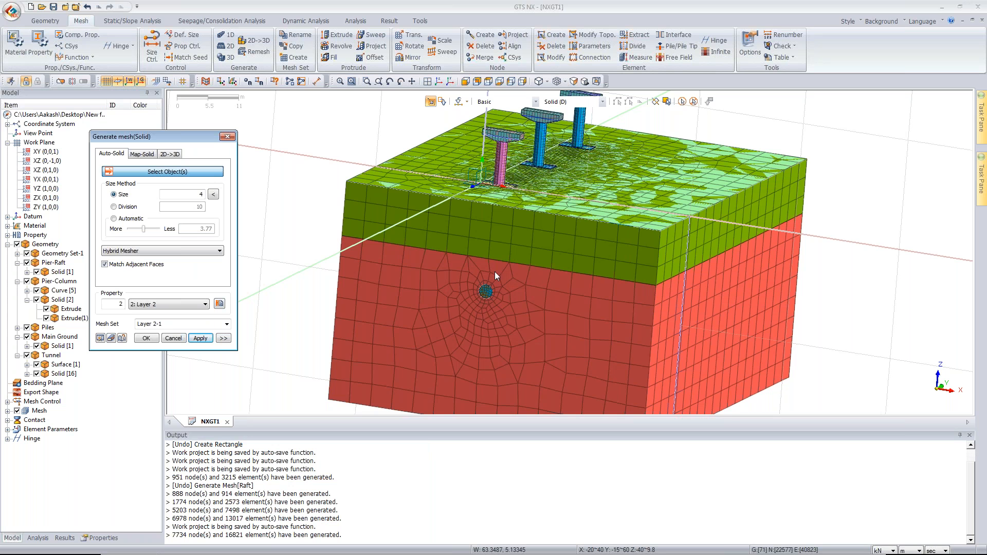
Hide all geometry to inspect the ground, tunnel and pier meshes, ending in isometric view, and leave the meshing dialog.
{"action": "scroll", "coordinate": [481, 292], "scroll_direction": "up", "scroll_amount": 1}
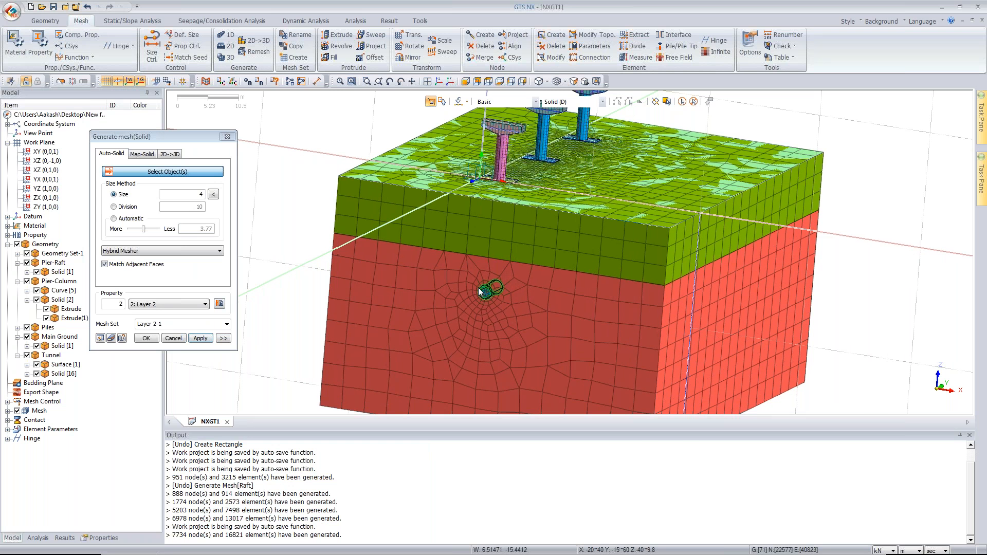
{"action": "scroll", "coordinate": [480, 292], "scroll_direction": "up", "scroll_amount": 1}
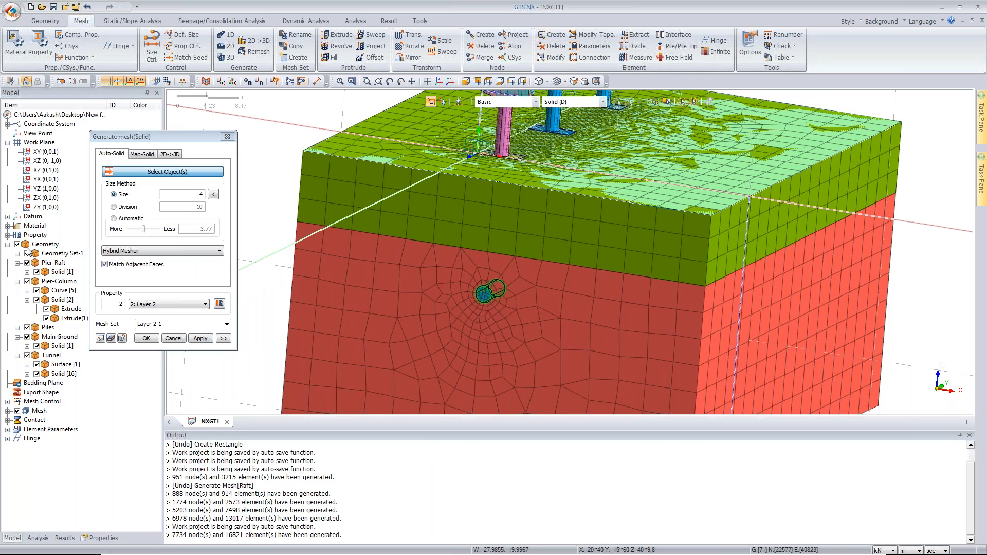
{"action": "left_click", "coordinate": [17, 244]}
{"action": "scroll", "coordinate": [498, 269], "scroll_direction": "up", "scroll_amount": 3}
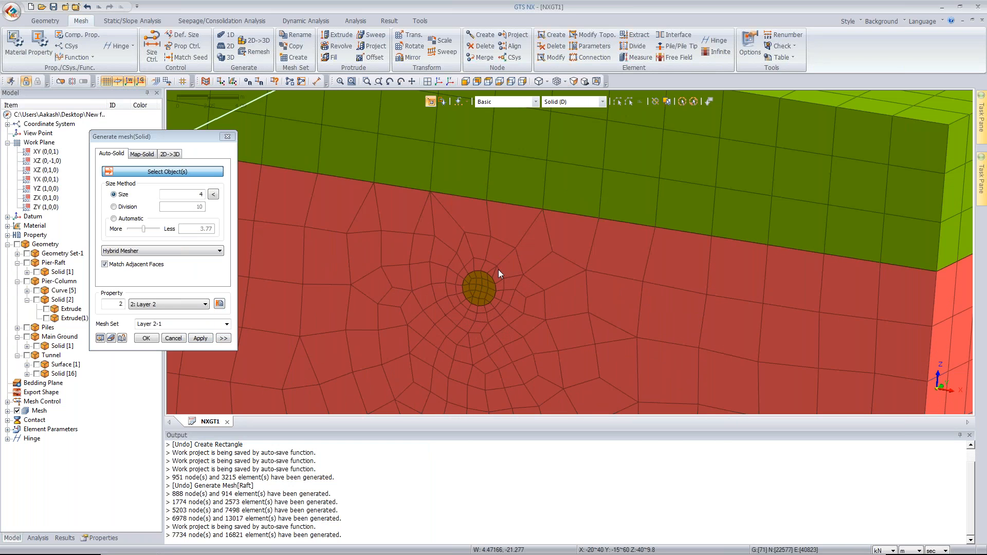
{"action": "scroll", "coordinate": [472, 260], "scroll_direction": "down", "scroll_amount": 3}
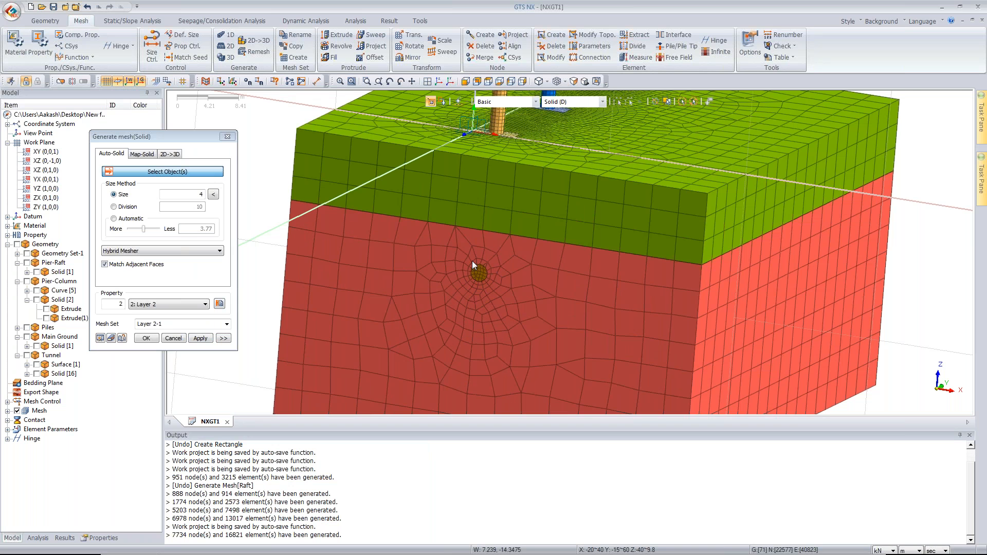
{"action": "middle_click_drag", "start_coordinate": [472, 261], "coordinate": [480, 268]}
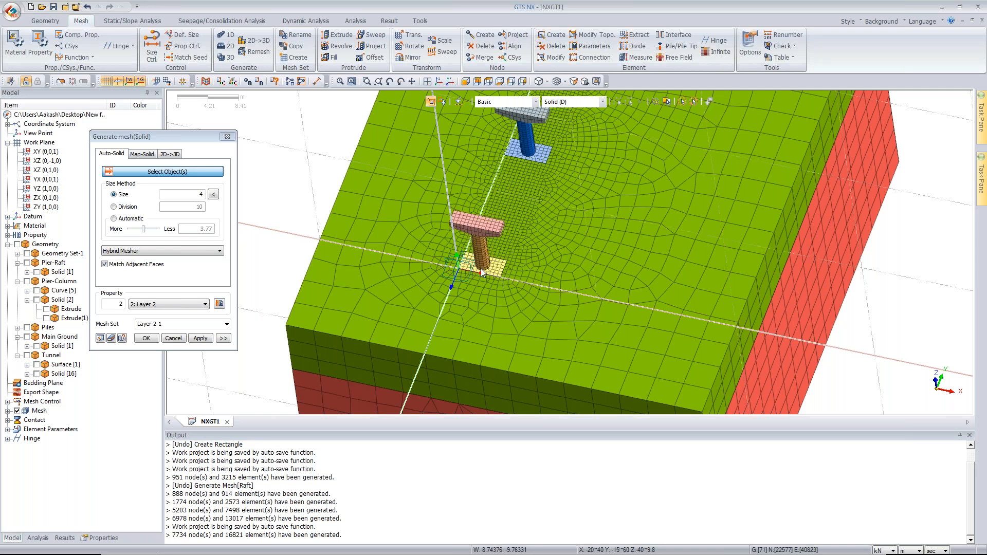
{"action": "scroll", "coordinate": [481, 273], "scroll_direction": "up", "scroll_amount": 2}
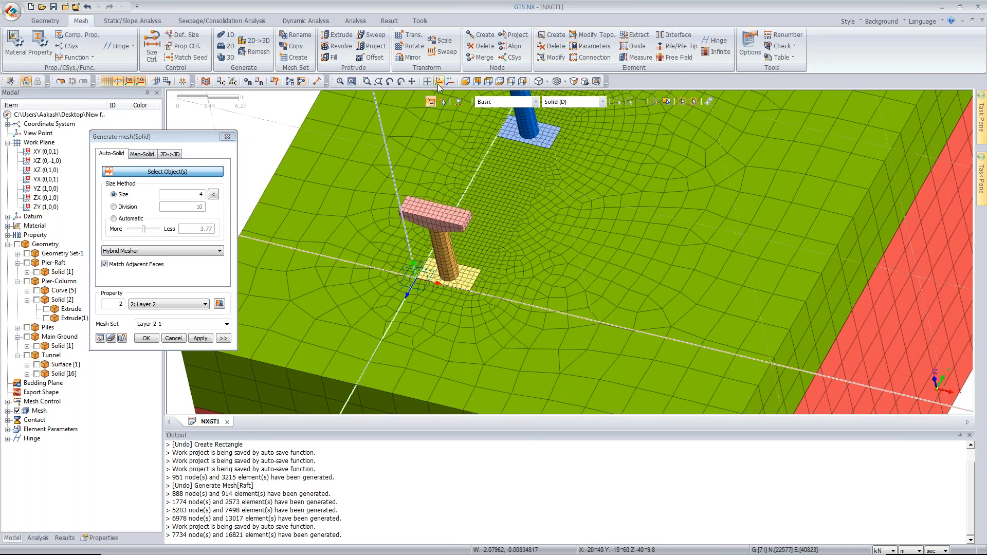
{"action": "left_click", "coordinate": [438, 83]}
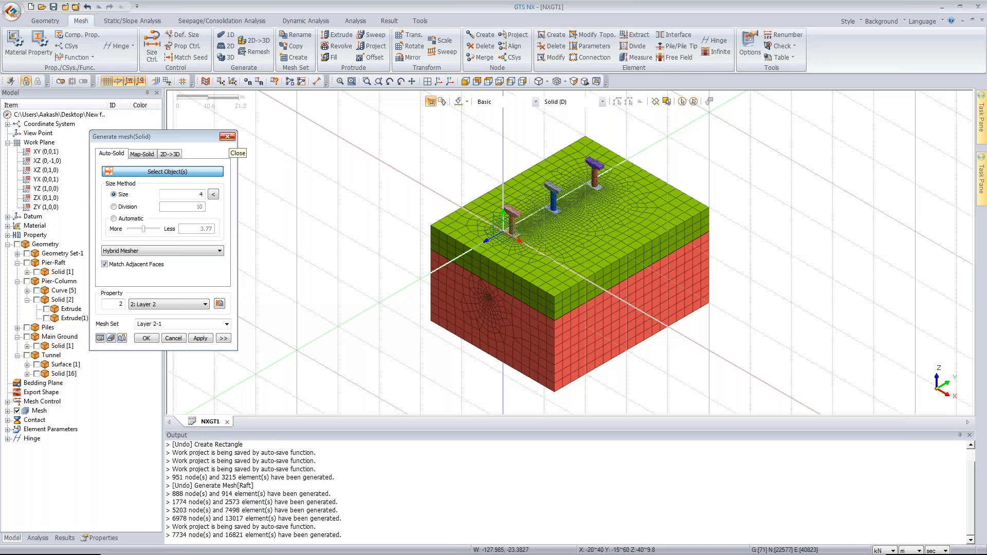
{"action": "left_click", "coordinate": [226, 136]}
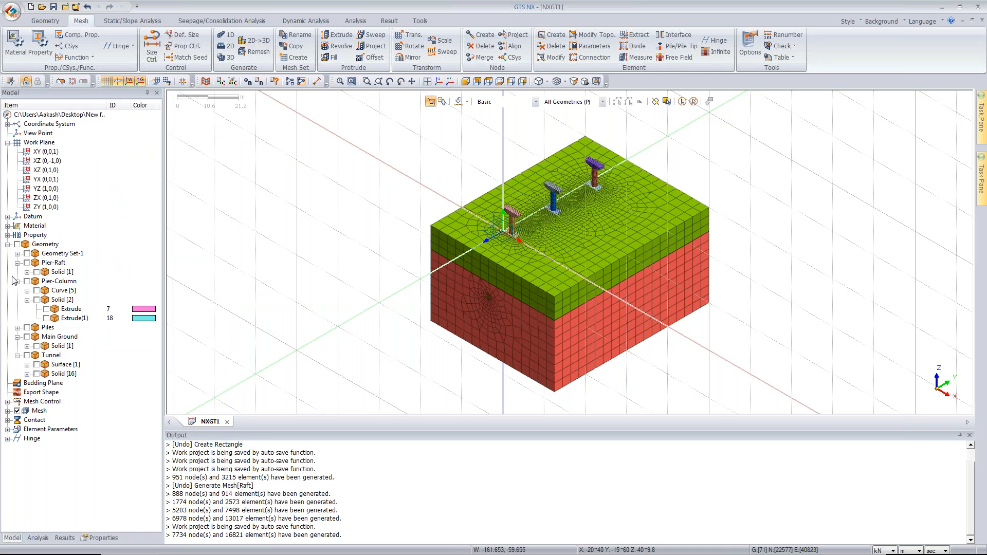
Hide all meshes and display only the tunnel segment solids, with the surrounding ground solid hidden.
{"action": "left_click", "coordinate": [17, 411]}
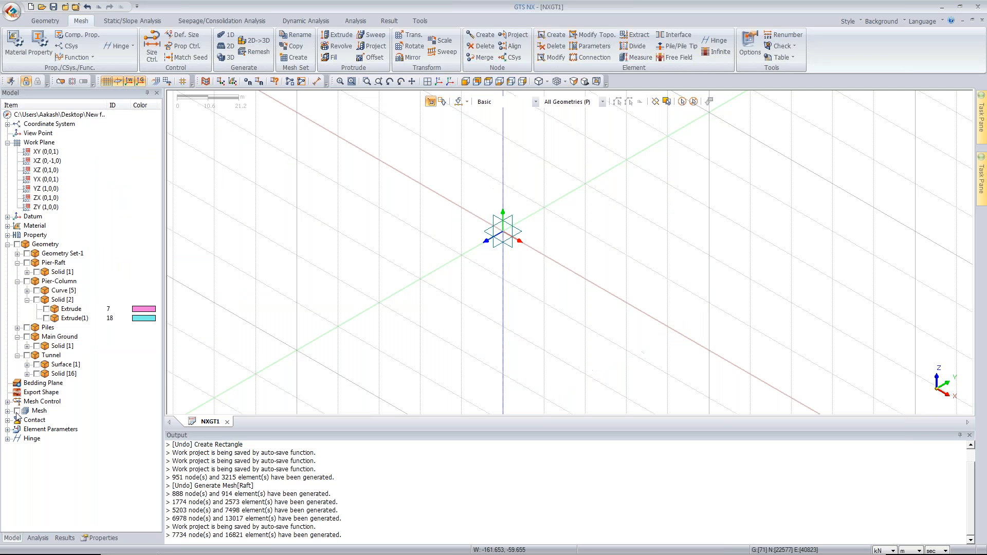
{"action": "left_click", "coordinate": [36, 373]}
{"action": "right_click", "coordinate": [498, 260]}
{"action": "left_click", "coordinate": [515, 272]}
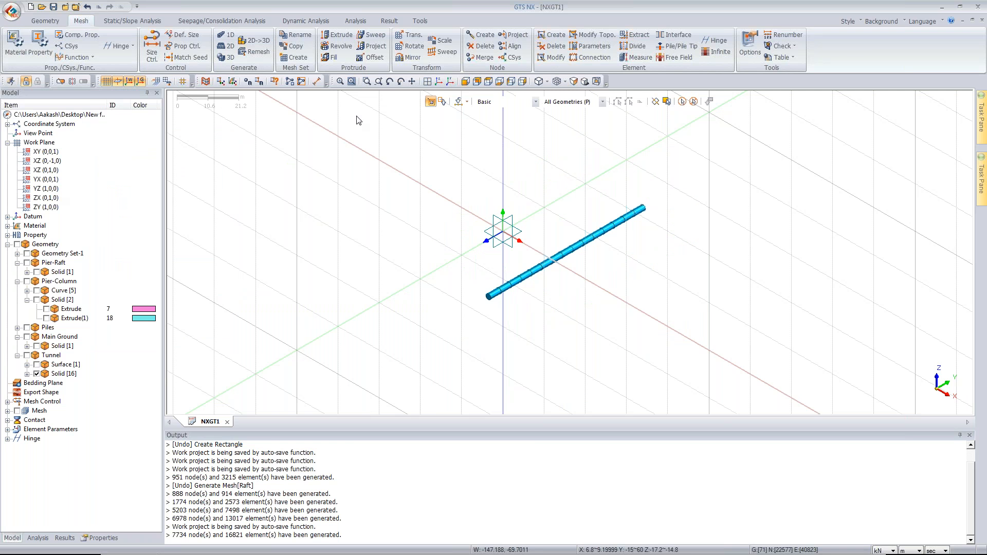
Start a Face-type element extraction, selecting all displayed tunnel faces and deselecting the segments' circular end and internal faces.
{"action": "left_click", "coordinate": [635, 35]}
{"action": "left_click", "coordinate": [65, 130]}
{"action": "left_click", "coordinate": [50, 147]}
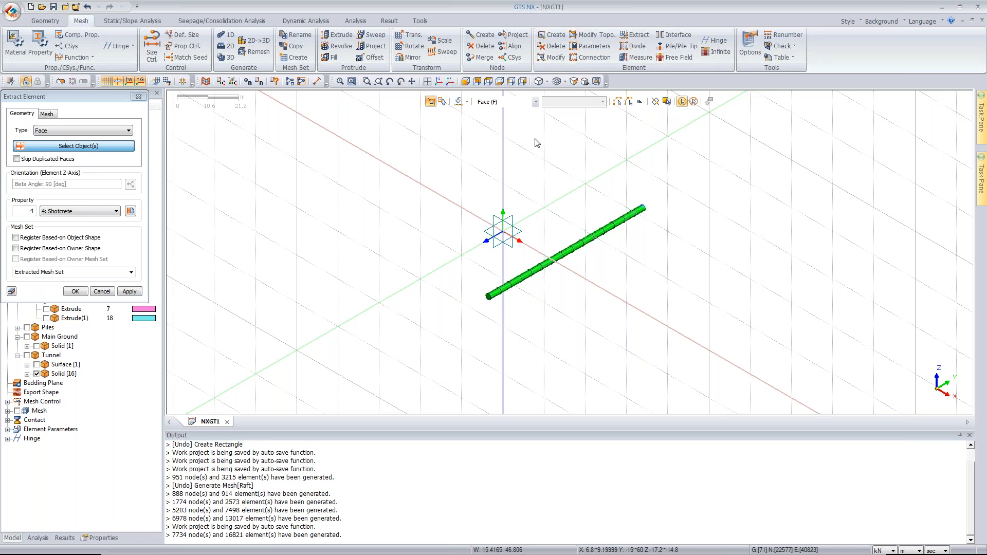
{"action": "left_click", "coordinate": [459, 102]}
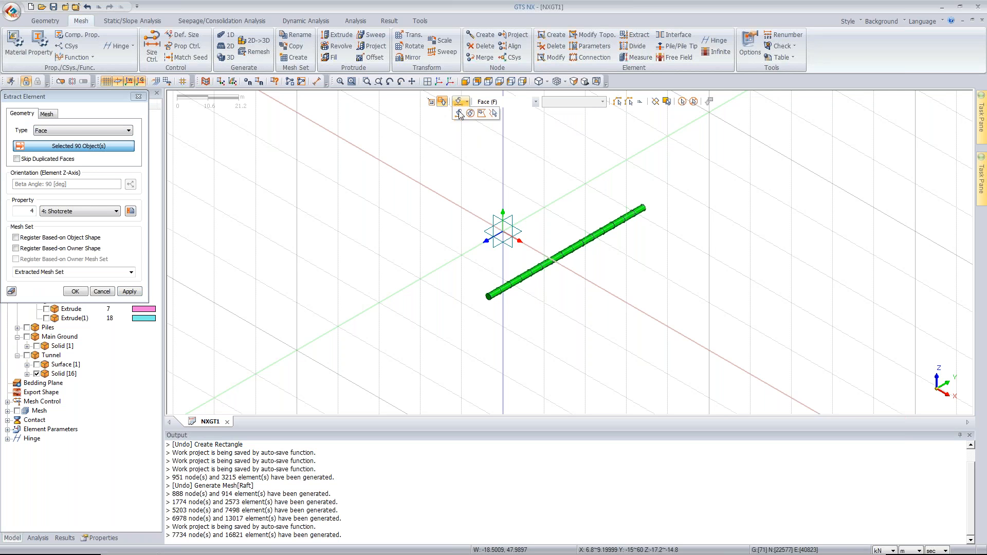
{"action": "left_click", "coordinate": [491, 114]}
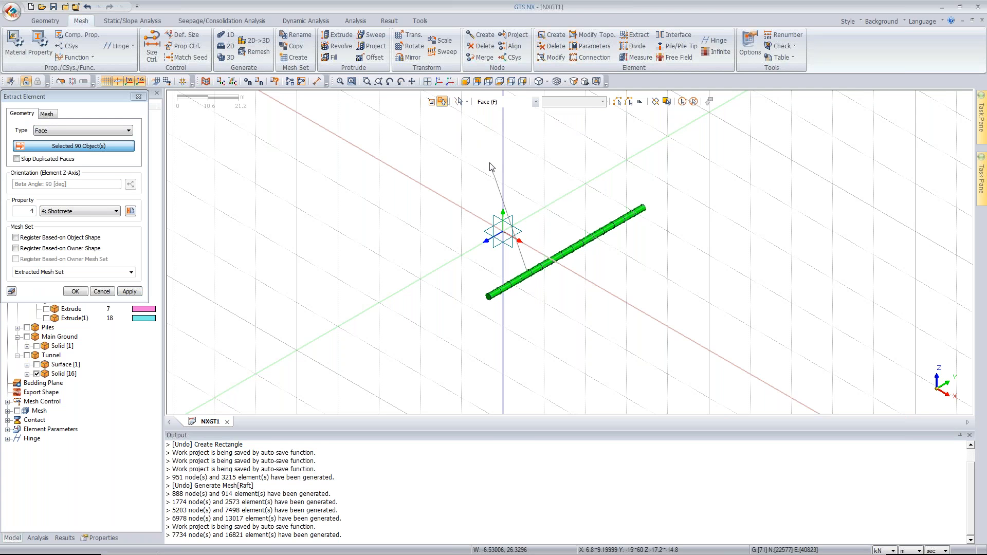
{"action": "left_click", "coordinate": [466, 83]}
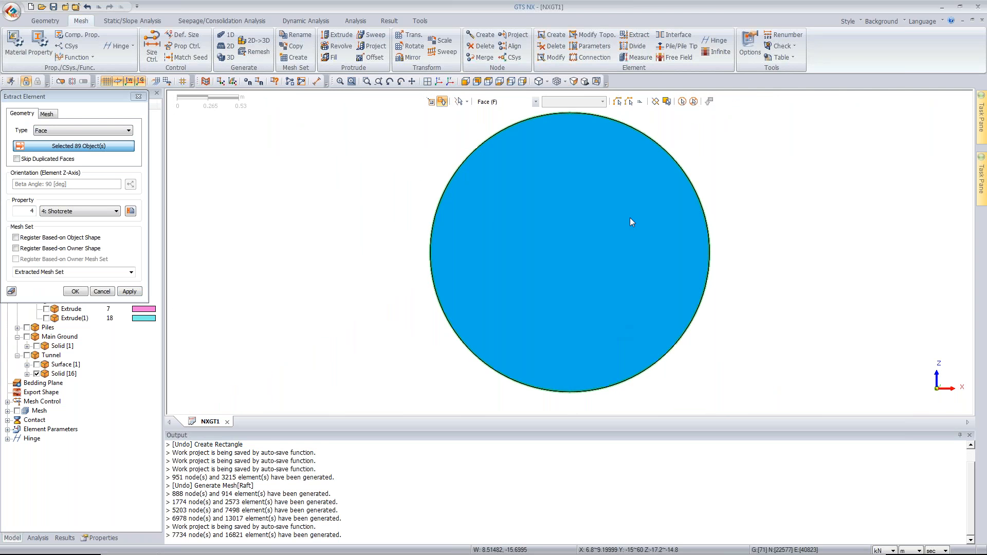
{"action": "left_click", "coordinate": [441, 82]}
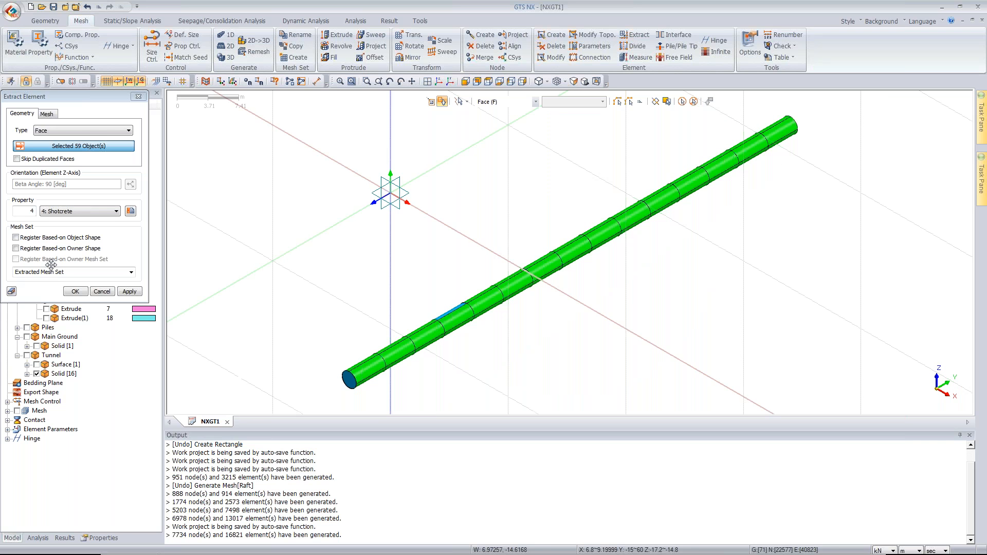
Extract the selected tunnel faces with property 4: Shotcrete, registered based on owner shape, into mesh set Shotcrete.
{"action": "left_click", "coordinate": [51, 249]}
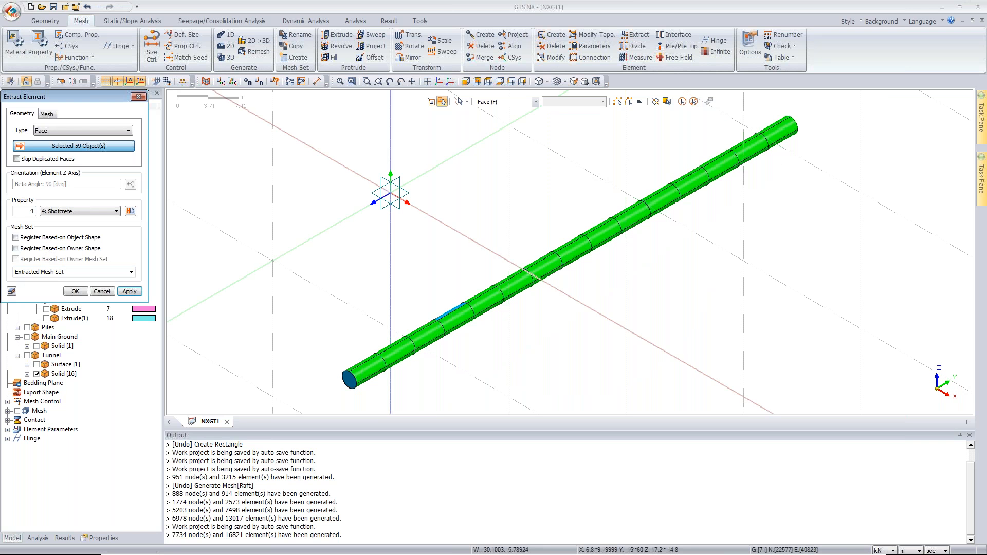
{"action": "left_click", "coordinate": [68, 273]}
{"action": "type", "text": "Shotcrete"}
{"action": "left_click", "coordinate": [76, 292]}
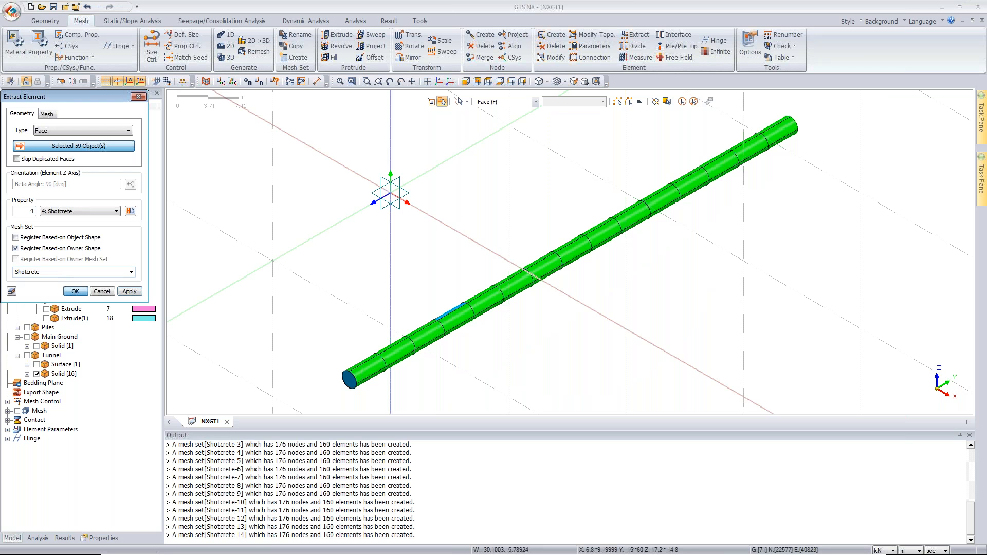
Examine the extracted shotcrete shells with the tunnel solids hidden, and undo the element extraction.
{"action": "left_click", "coordinate": [37, 374]}
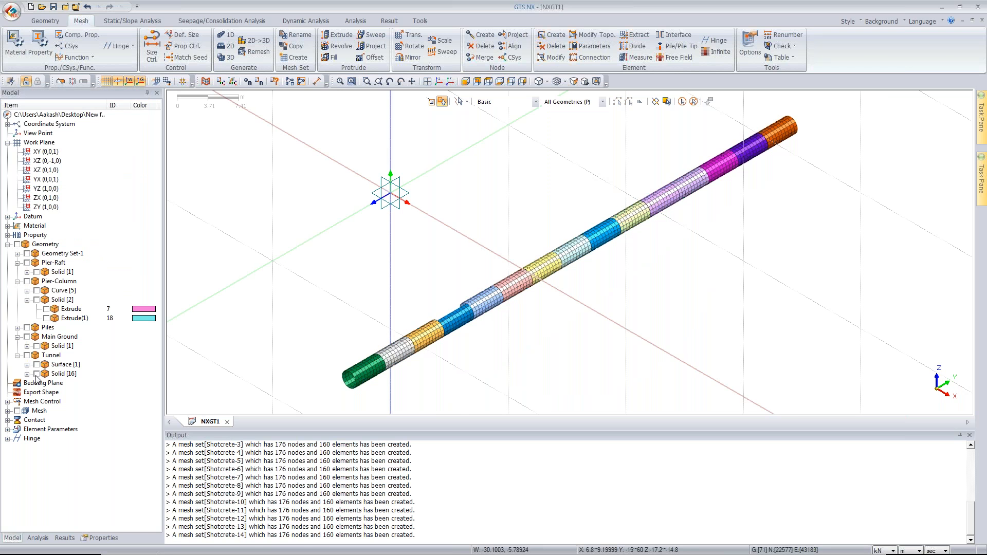
{"action": "middle_click_drag", "start_coordinate": [622, 309], "coordinate": [471, 363]}
{"action": "scroll", "coordinate": [563, 314], "scroll_direction": "down", "scroll_amount": 1}
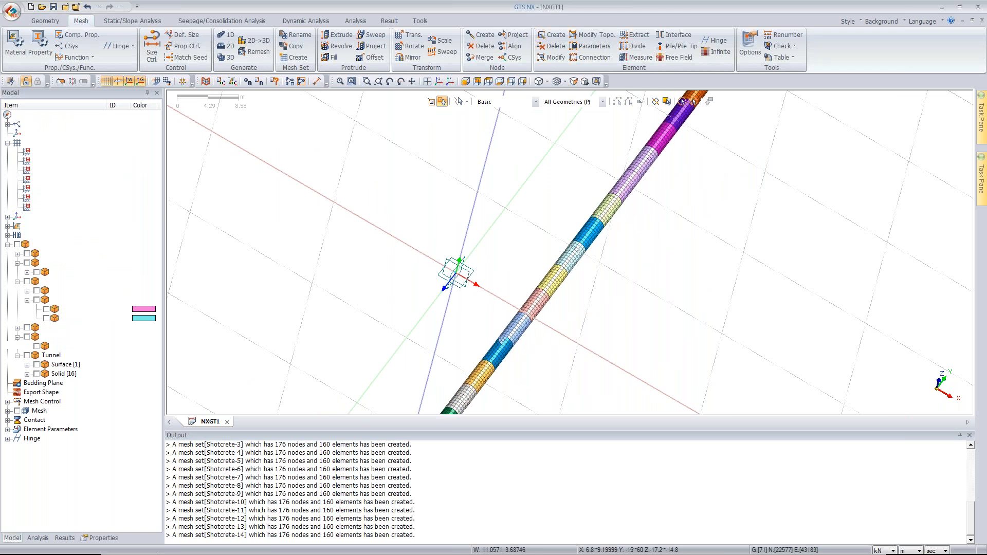
{"action": "key", "text": "ctrl+z"}
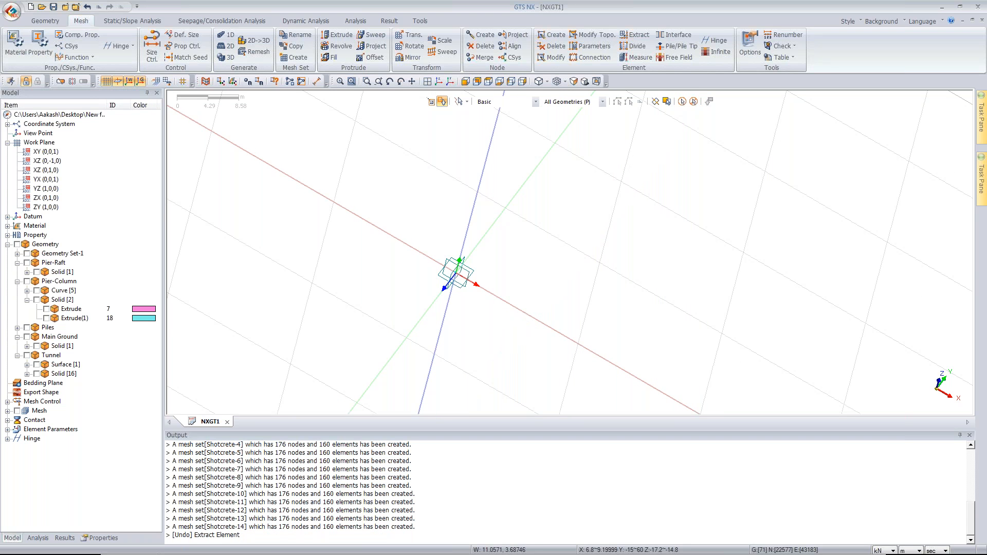
Redisplay the tunnel segment solids and hide the ground solid shown with them.
{"action": "right_click", "coordinate": [436, 263]}
{"action": "left_click", "coordinate": [430, 103]}
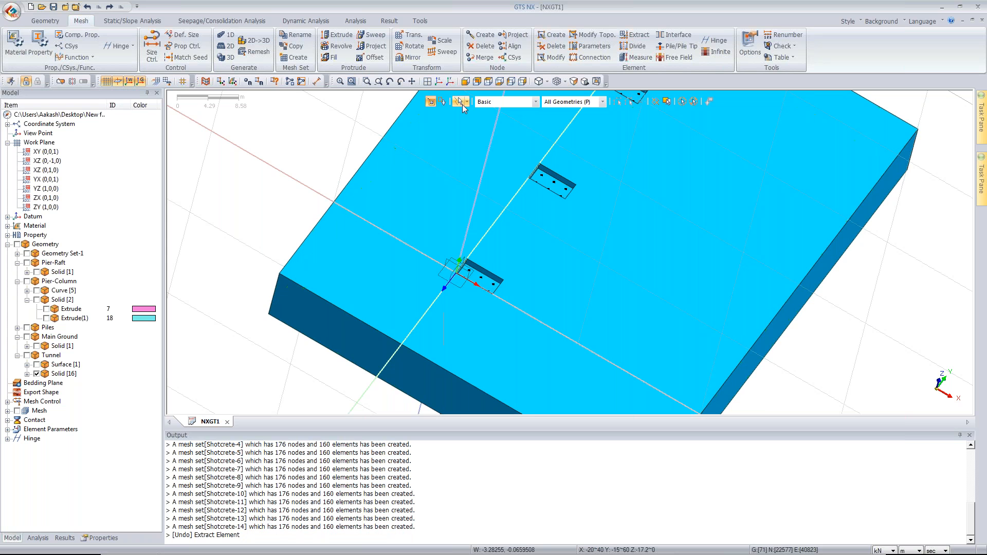
{"action": "left_click", "coordinate": [349, 210]}
{"action": "right_click", "coordinate": [349, 209]}
{"action": "left_click", "coordinate": [368, 224]}
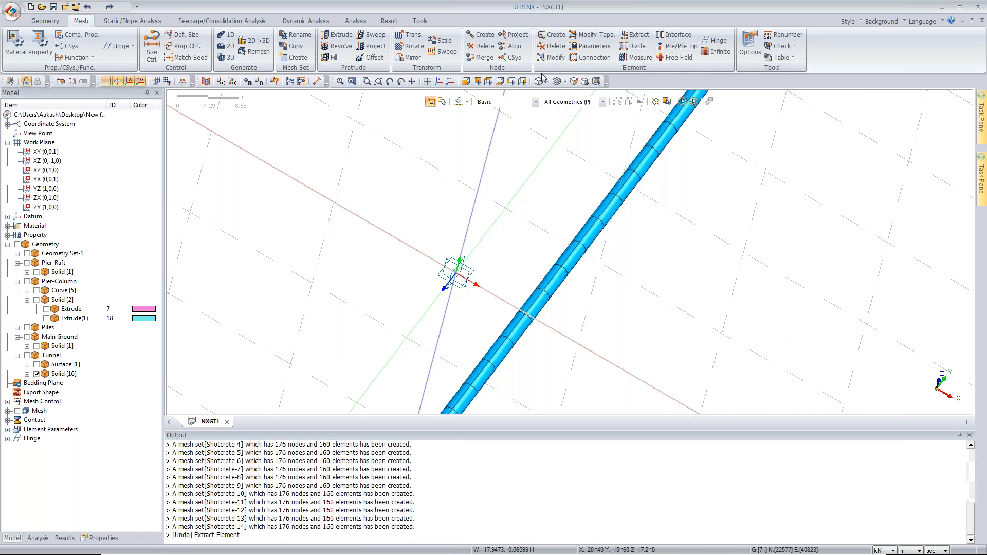
Start a Face-type element extraction of all displayed tunnel faces, registered based on owner shape, with mesh set name Shotcrete.
{"action": "left_click", "coordinate": [636, 37]}
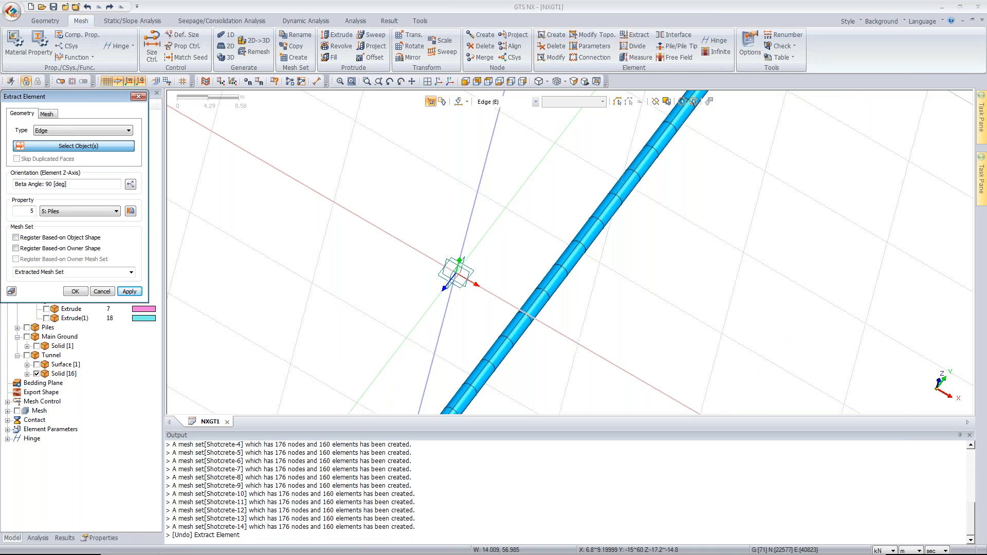
{"action": "left_click", "coordinate": [44, 131]}
{"action": "left_click", "coordinate": [47, 147]}
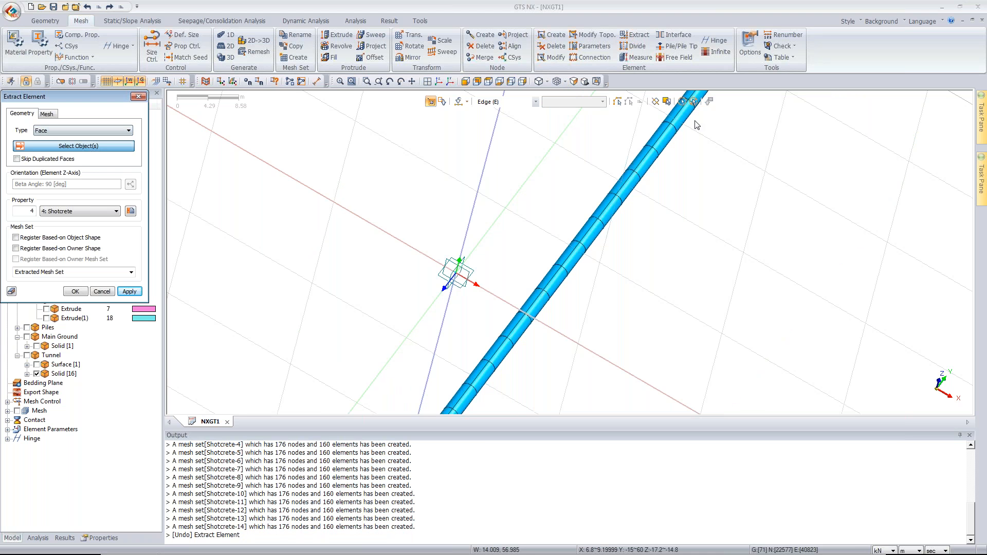
{"action": "left_click", "coordinate": [682, 101]}
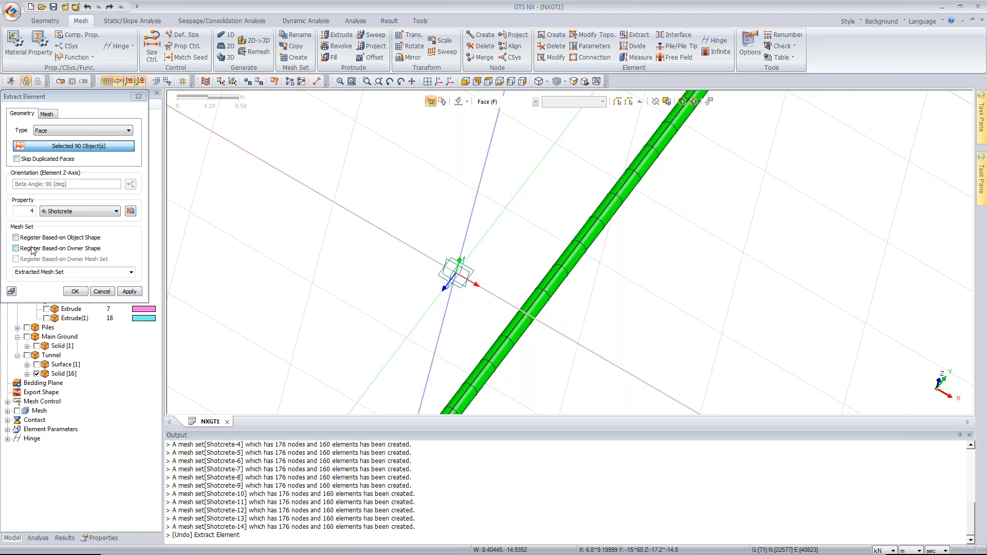
{"action": "left_click", "coordinate": [35, 249]}
{"action": "left_click", "coordinate": [40, 272]}
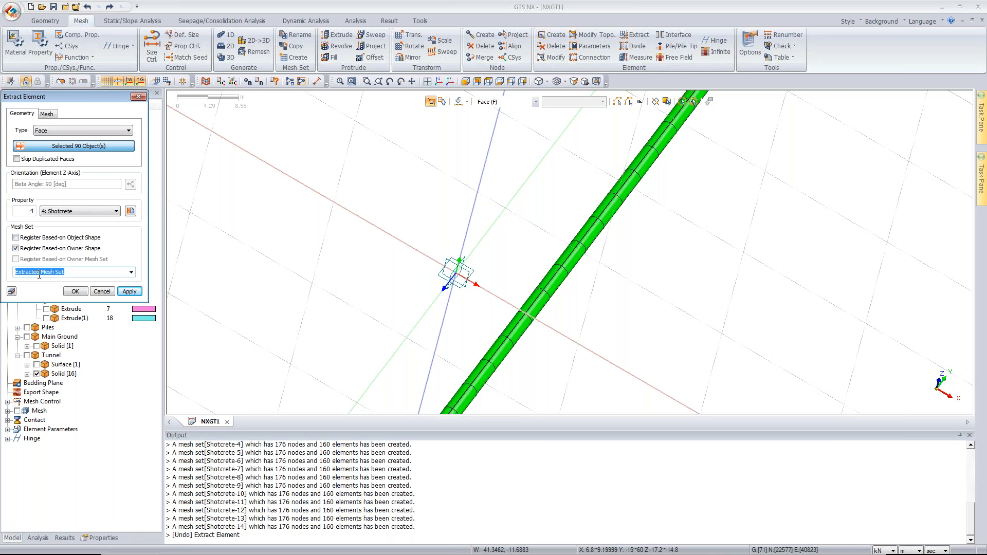
{"action": "type", "text": "Shotcrete"}
Deselect the tunnel segments' circular end and internal faces, and extract the remaining faces with property 4: Shotcrete.
{"action": "left_click", "coordinate": [442, 103]}
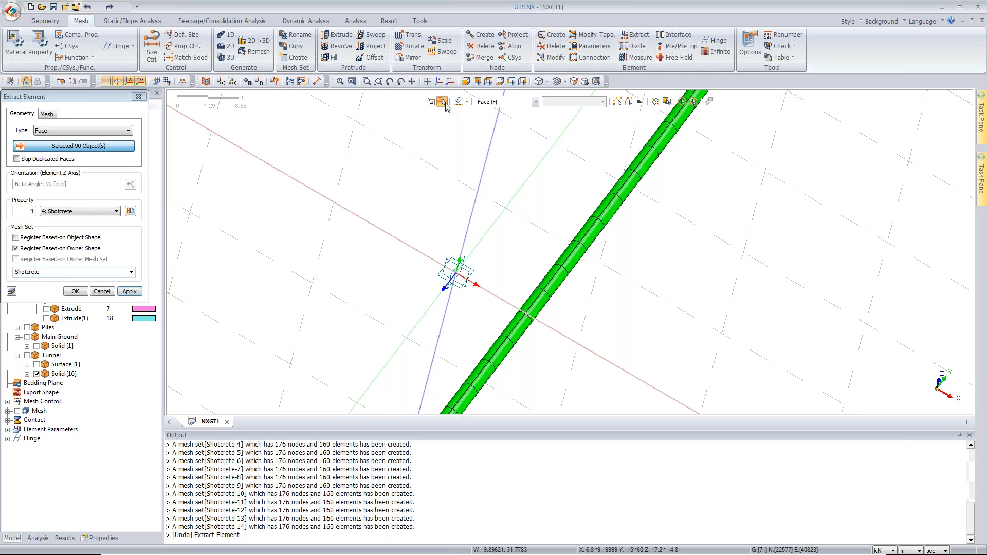
{"action": "left_click", "coordinate": [466, 103]}
{"action": "left_click", "coordinate": [494, 115]}
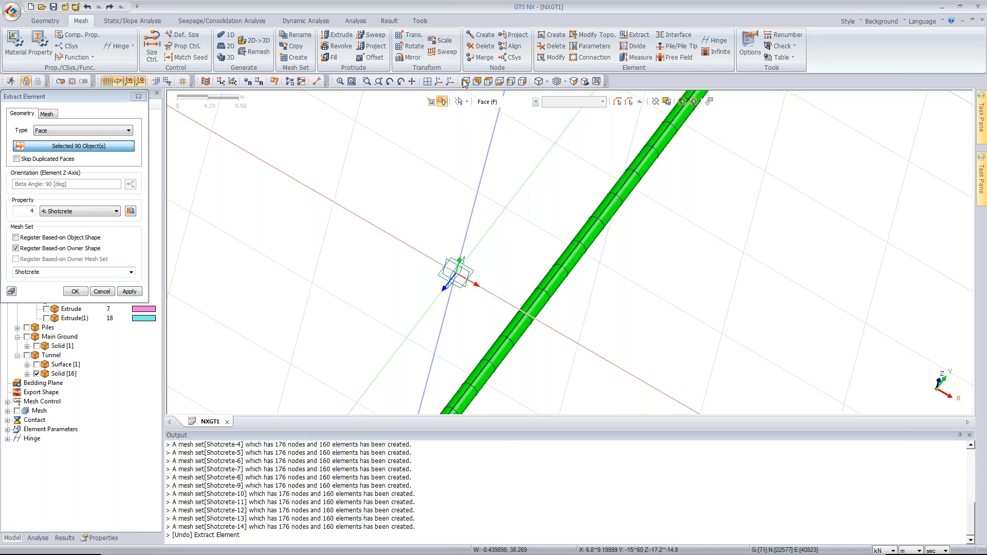
{"action": "left_click", "coordinate": [464, 82]}
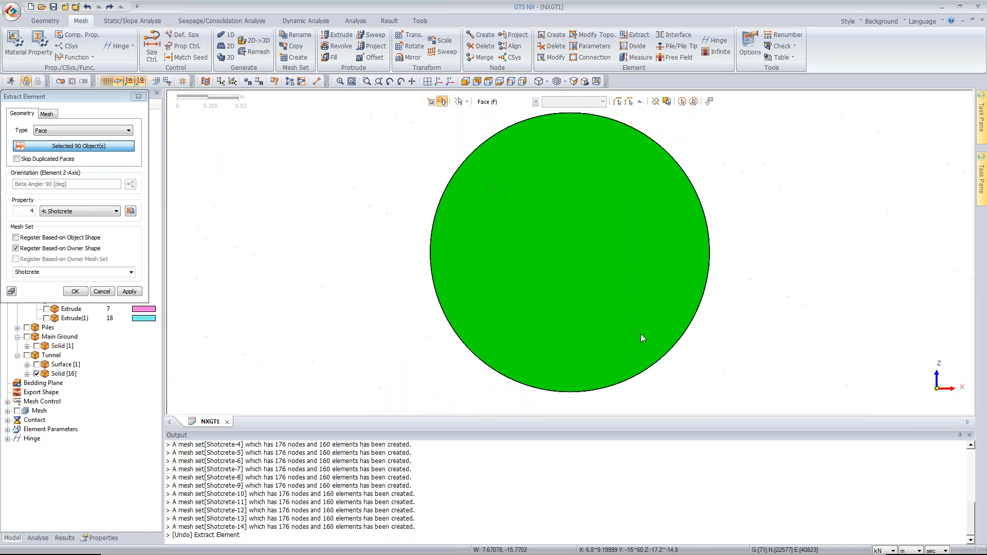
{"action": "left_click", "coordinate": [642, 331]}
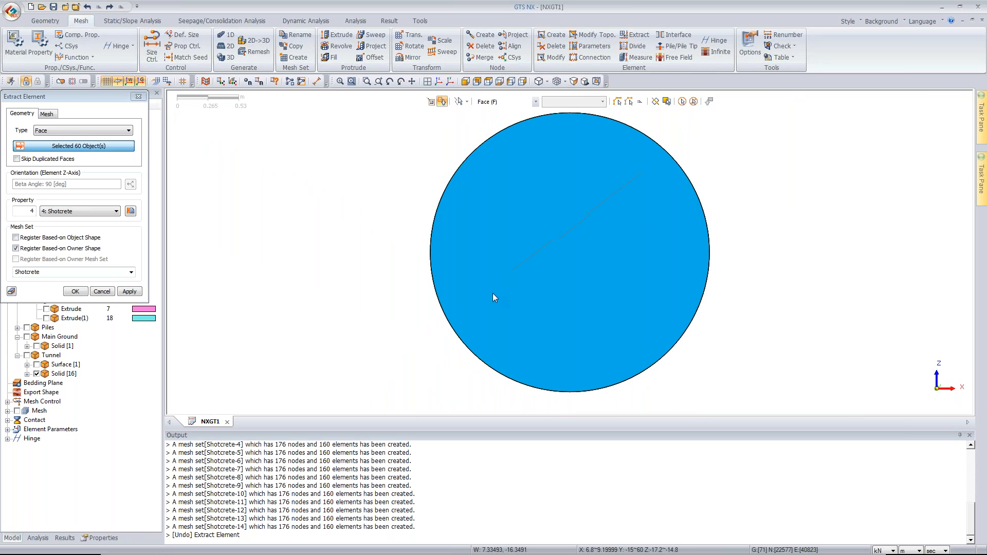
{"action": "middle_click_drag", "start_coordinate": [758, 199], "coordinate": [720, 232]}
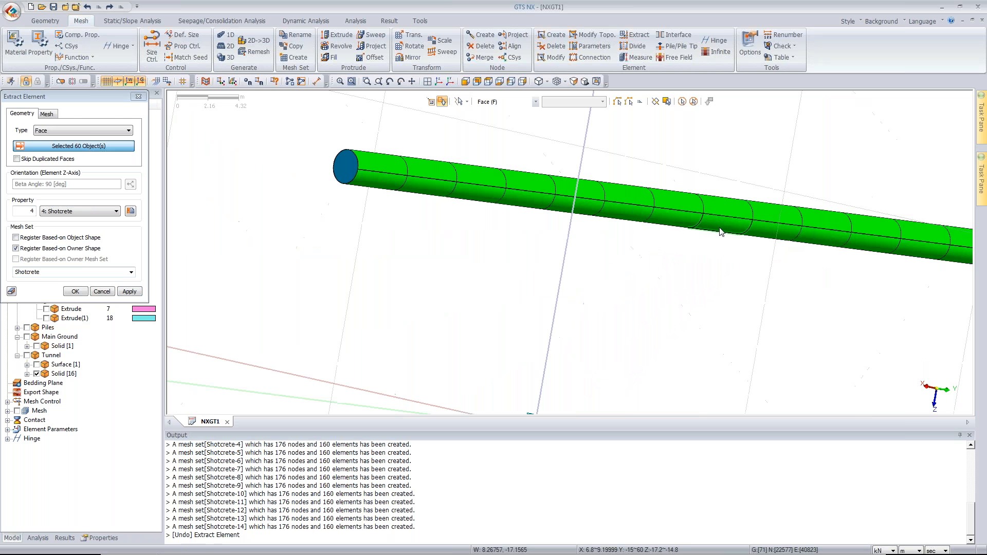
{"action": "scroll", "coordinate": [720, 232], "scroll_direction": "down", "scroll_amount": 3}
{"action": "middle_click_drag", "start_coordinate": [620, 238], "coordinate": [660, 249]}
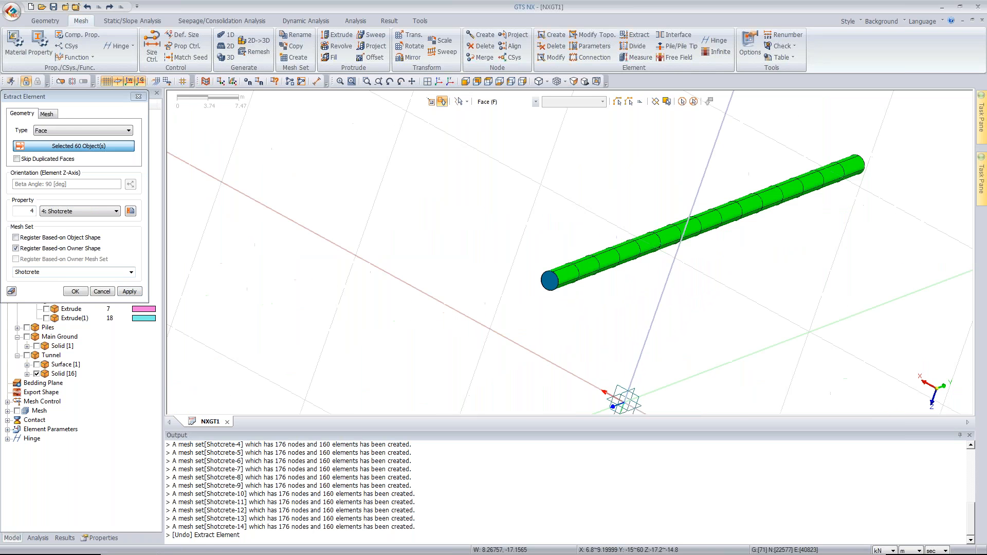
{"action": "left_click", "coordinate": [75, 291]}
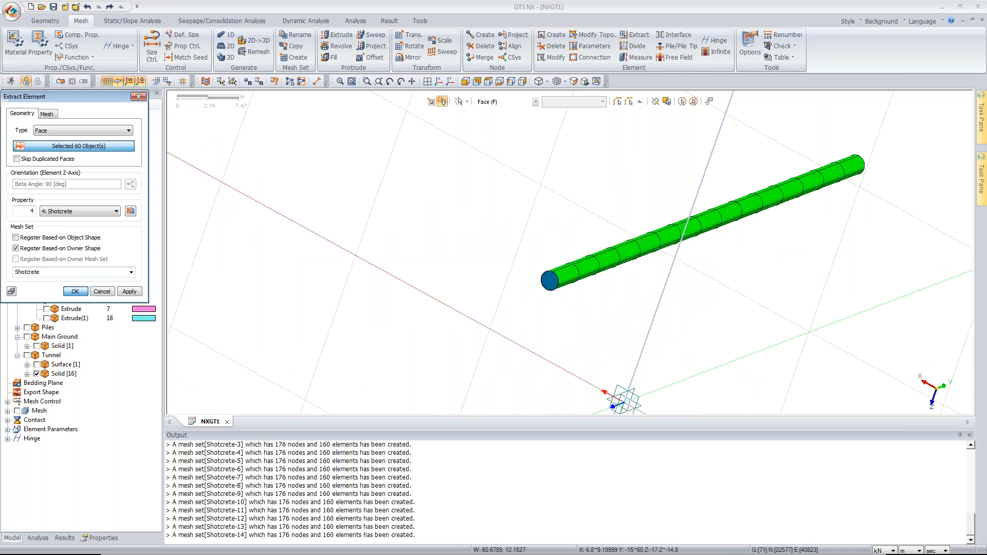
Hide the tunnel segment solids and display the Piles geometry in front view.
{"action": "left_click", "coordinate": [38, 374]}
{"action": "middle_click_drag", "start_coordinate": [767, 170], "coordinate": [836, 246]}
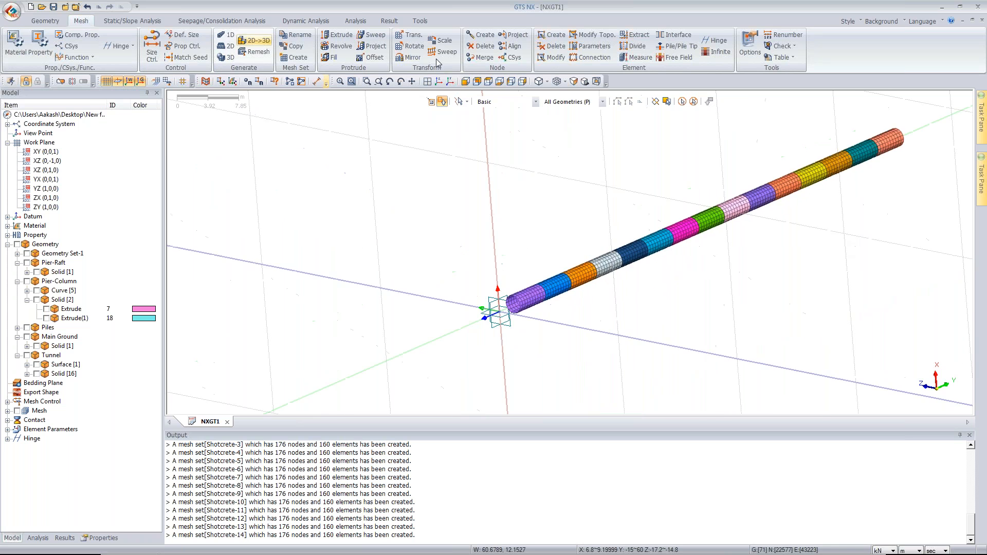
{"action": "left_click", "coordinate": [438, 82]}
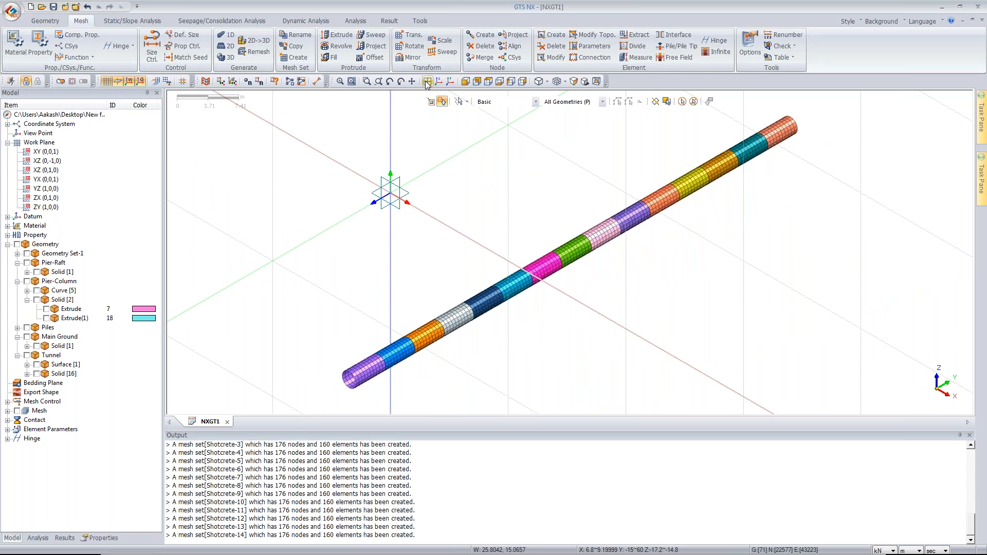
{"action": "left_click", "coordinate": [27, 328]}
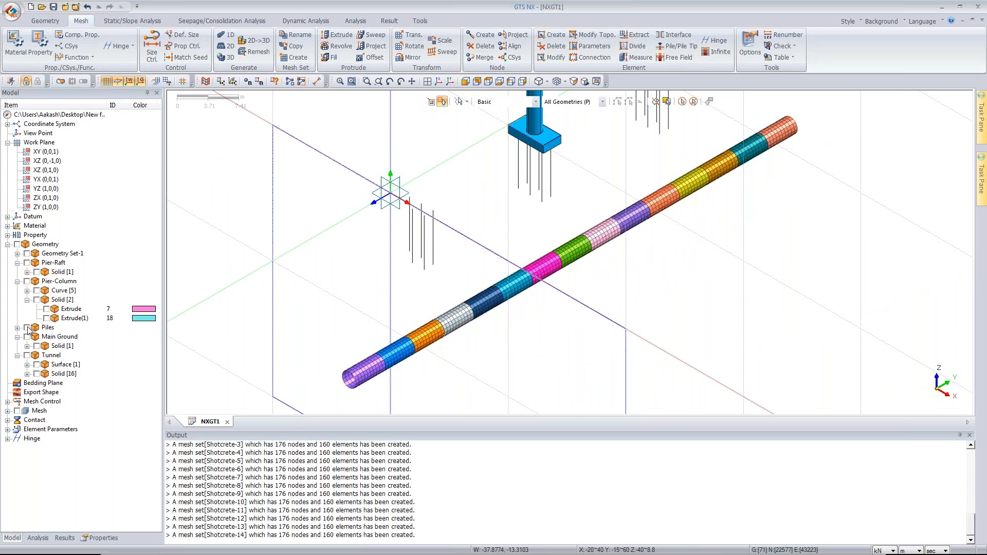
{"action": "left_click", "coordinate": [467, 82]}
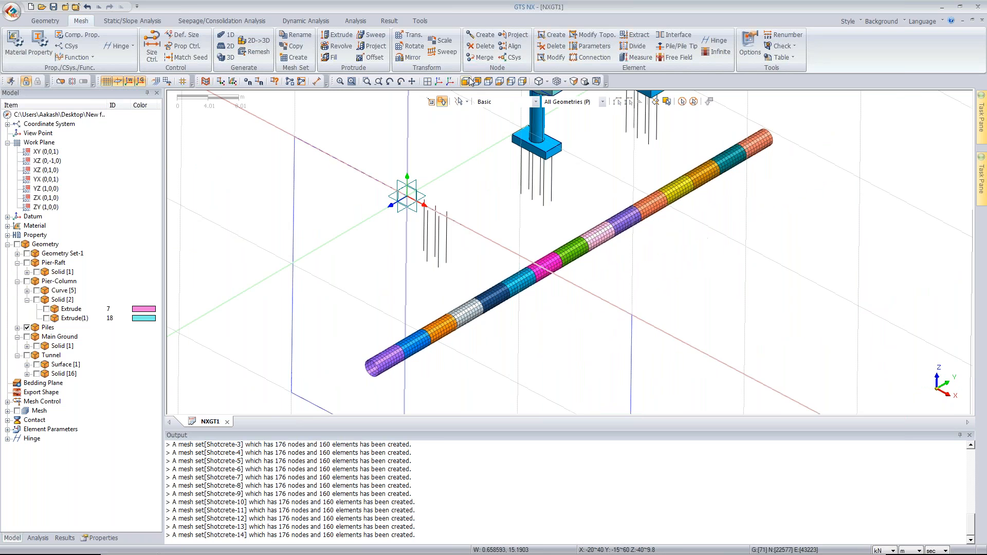
{"action": "left_click", "coordinate": [470, 81]}
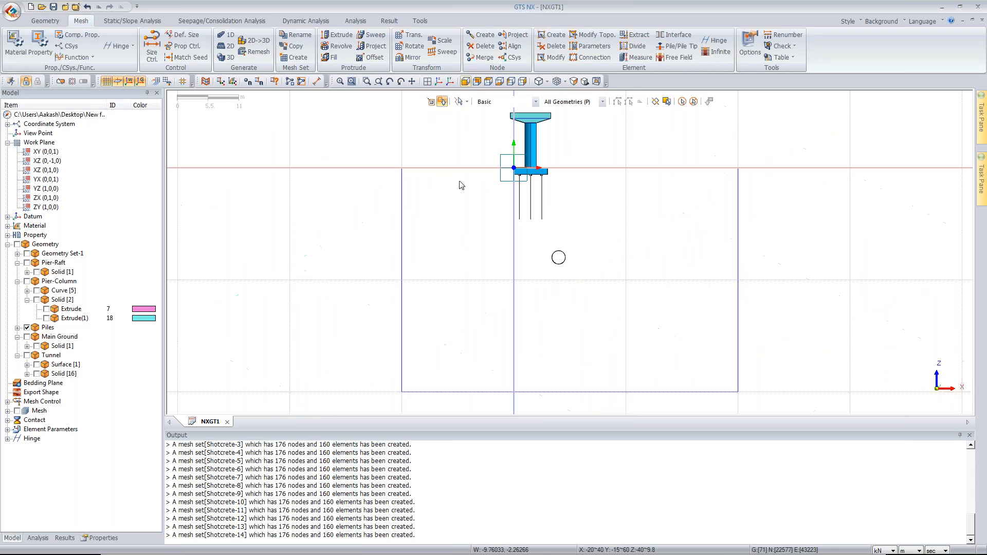
Start a 1D edge mesh and select all the pile lines below the pier rafts.
{"action": "left_click", "coordinate": [230, 37]}
{"action": "left_click_drag", "start_coordinate": [78, 111], "coordinate": [168, 138]}
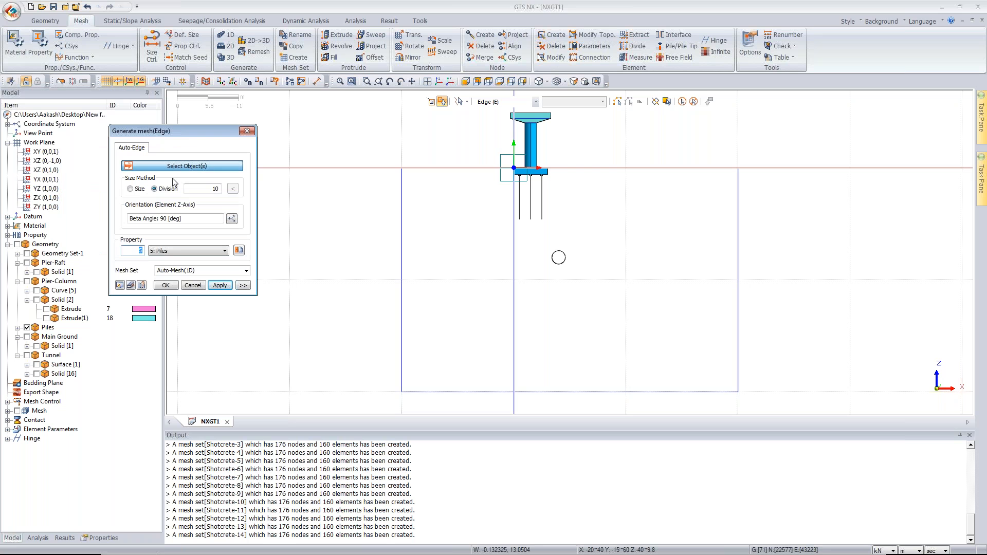
{"action": "left_click", "coordinate": [468, 101]}
{"action": "left_click", "coordinate": [495, 112]}
{"action": "left_click", "coordinate": [473, 192]}
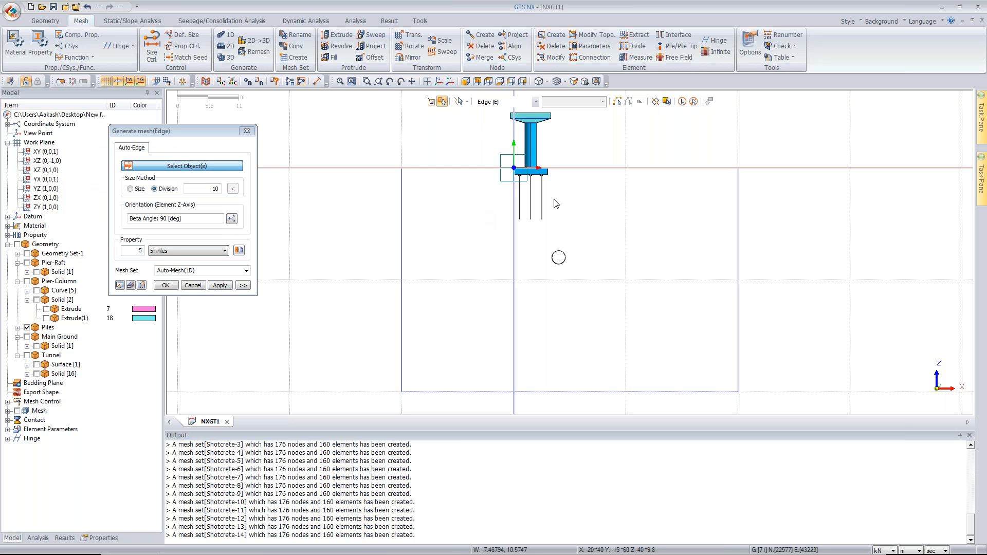
{"action": "left_click", "coordinate": [579, 194]}
{"action": "left_click", "coordinate": [430, 101]}
{"action": "left_click", "coordinate": [490, 201]}
{"action": "left_click", "coordinate": [603, 203]}
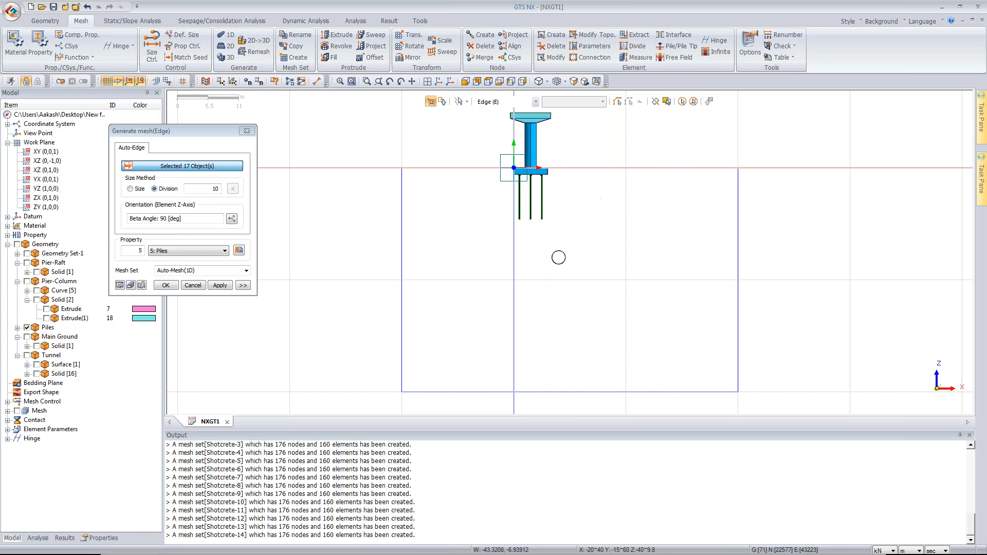
Generate the pile mesh with 10 divisions and property 5: Piles into a mesh set named Piles.
{"action": "left_click", "coordinate": [186, 271]}
{"action": "type", "text": "Piles"}
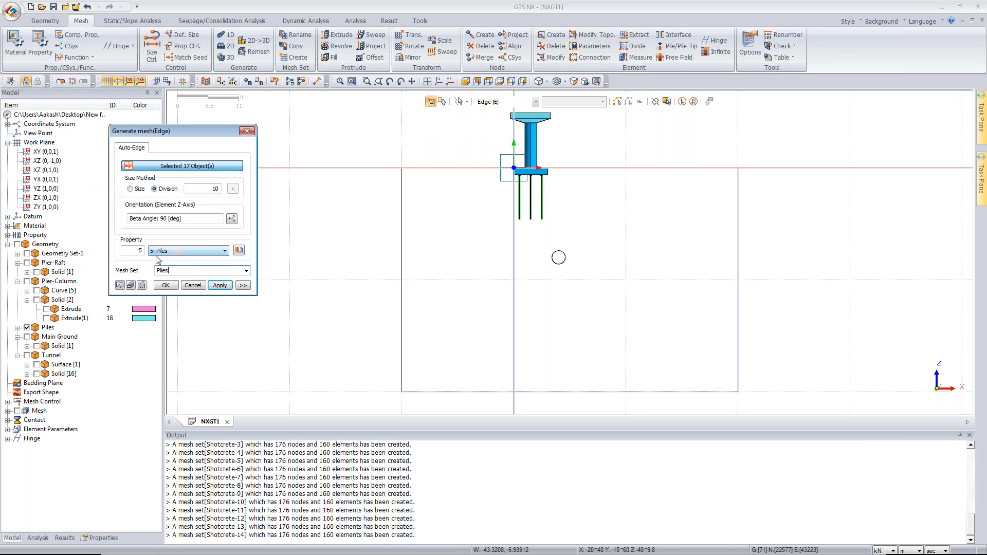
{"action": "left_click", "coordinate": [166, 286]}
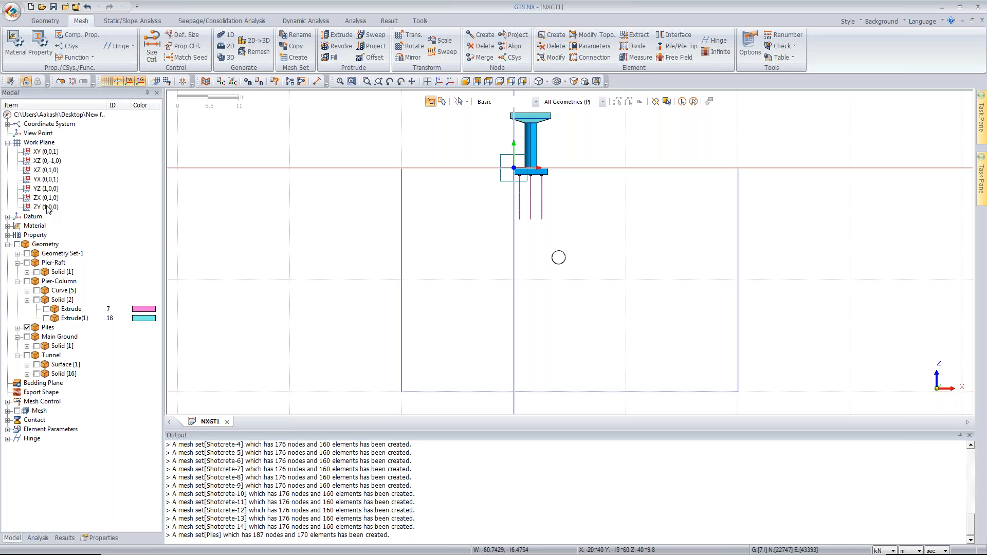
Examine the 1D Piles and 2D Shotcrete properties in the model tree against the generated pile and tunnel meshes.
{"action": "left_click", "coordinate": [7, 235]}
{"action": "left_click", "coordinate": [17, 244]}
{"action": "left_click", "coordinate": [36, 253]}
{"action": "middle_click_drag", "start_coordinate": [631, 177], "coordinate": [44, 266]}
{"action": "left_click", "coordinate": [36, 253]}
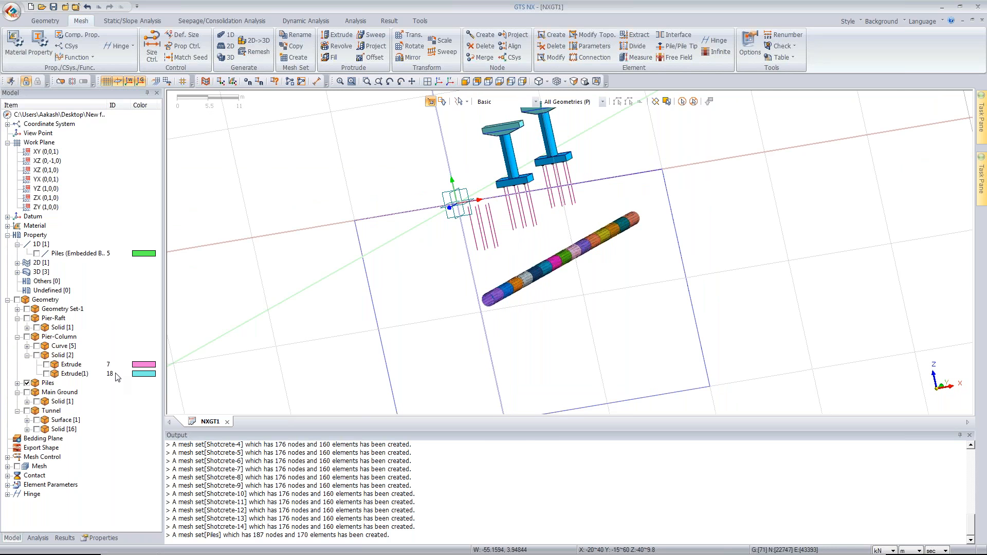
{"action": "left_click", "coordinate": [17, 262]}
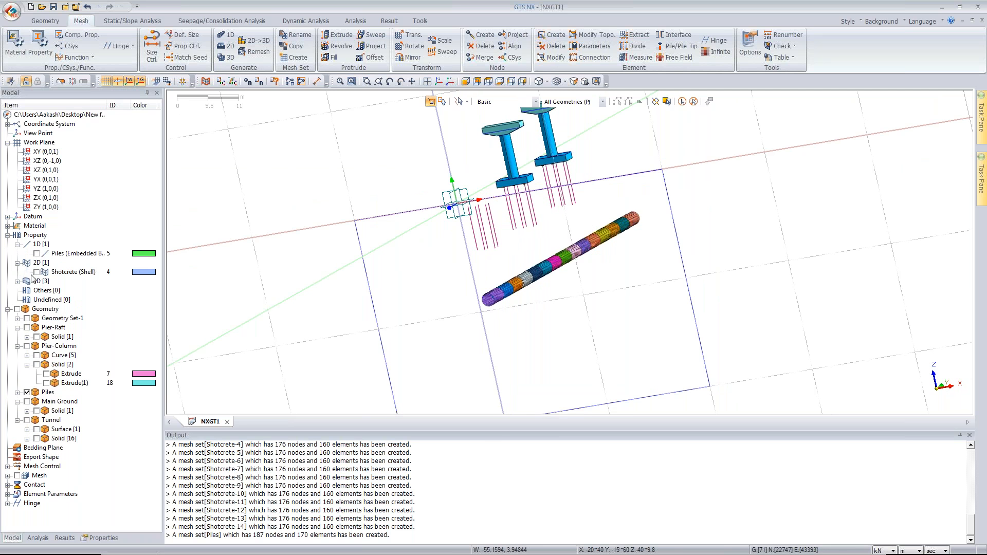
{"action": "left_click", "coordinate": [36, 272]}
{"action": "left_click", "coordinate": [439, 84]}
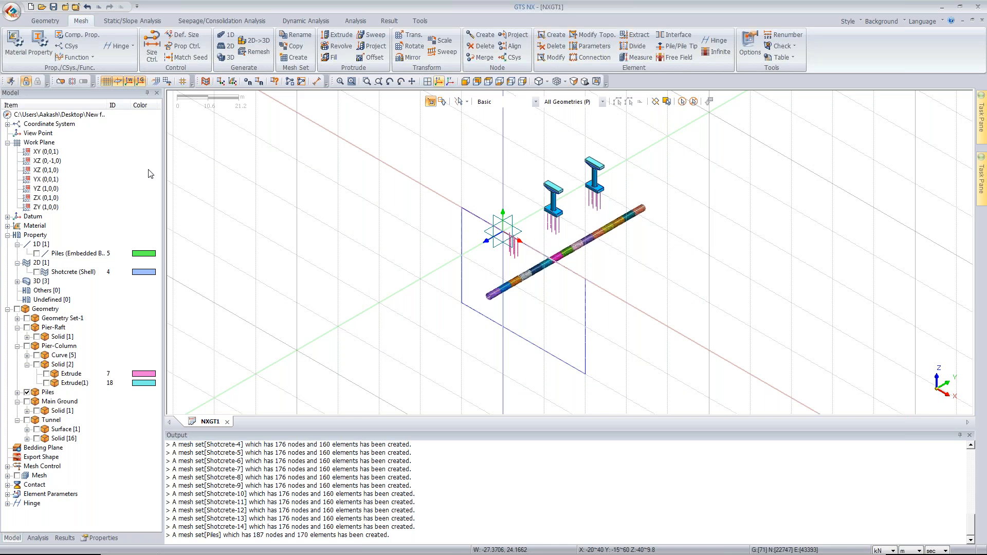
Hide the Piles geometry and start an Advanced boundary constraint on nodes in front view.
{"action": "left_click", "coordinate": [27, 392]}
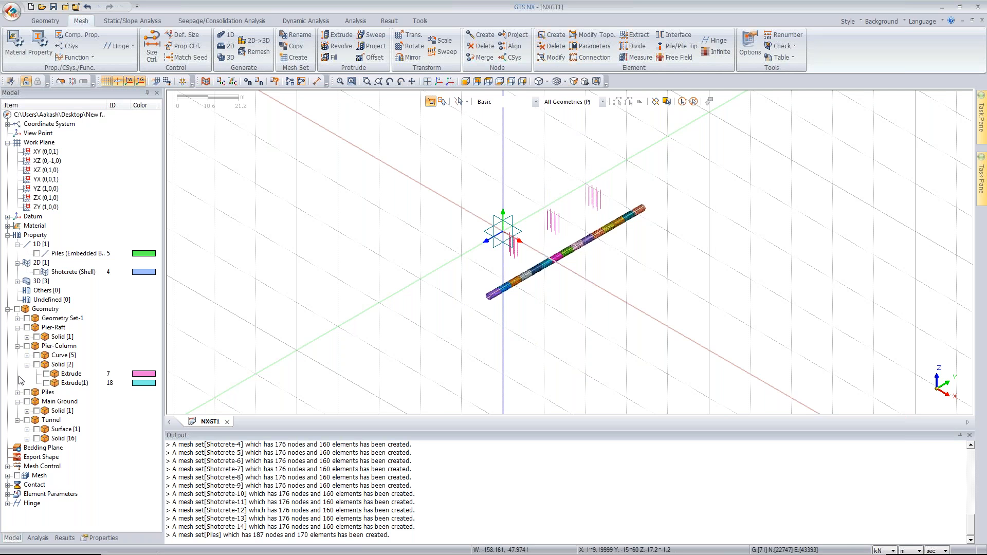
{"action": "left_click", "coordinate": [466, 82]}
{"action": "left_click", "coordinate": [469, 82]}
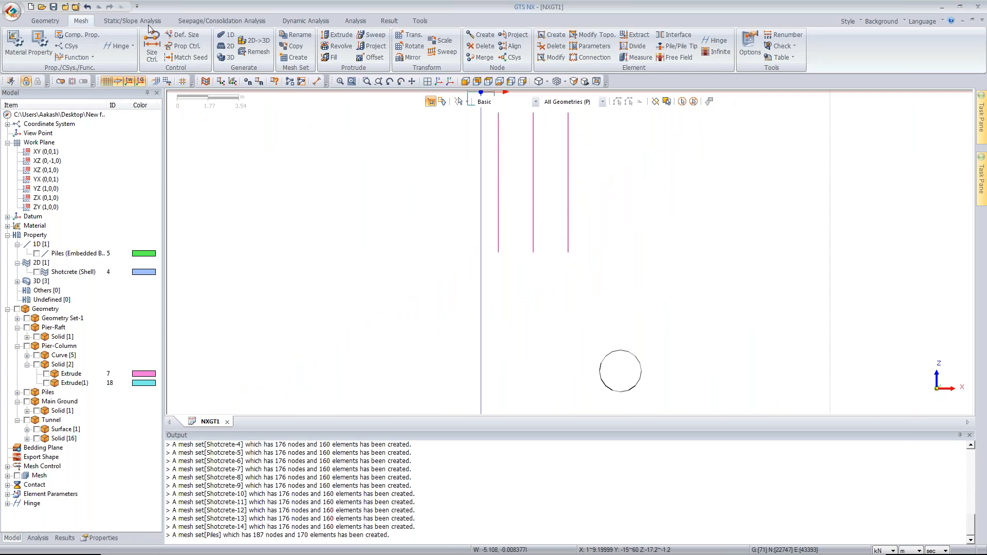
{"action": "left_click", "coordinate": [134, 22]}
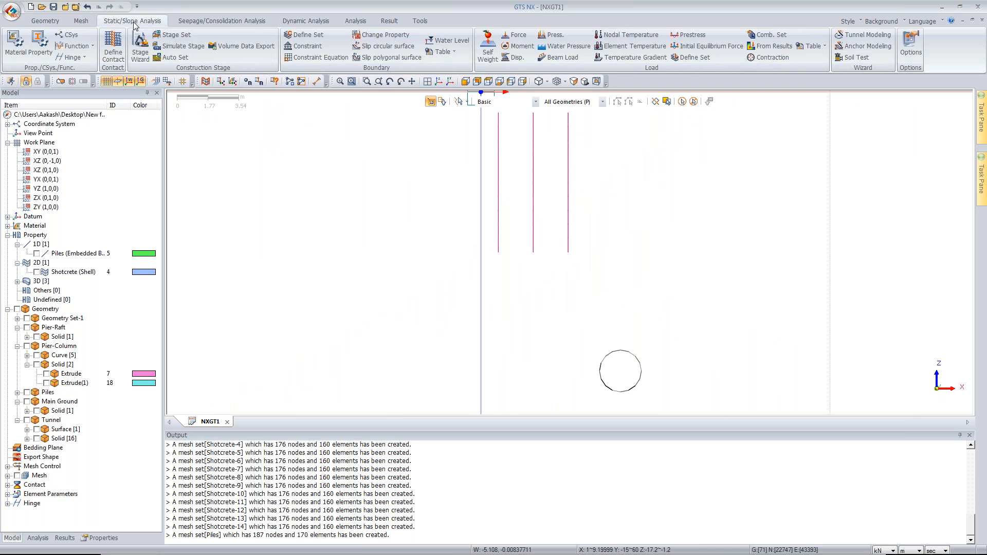
{"action": "left_click", "coordinate": [305, 52]}
{"action": "left_click", "coordinate": [43, 114]}
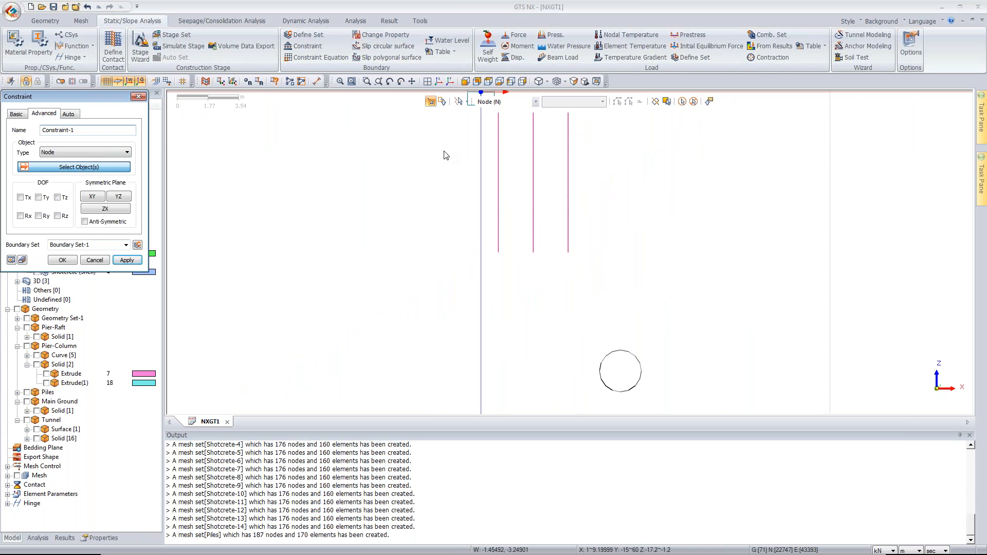
Hide all the shotcrete mesh sets, keep only the Piles mesh set displayed, and clear the shotcrete node selection.
{"action": "left_click", "coordinate": [7, 475]}
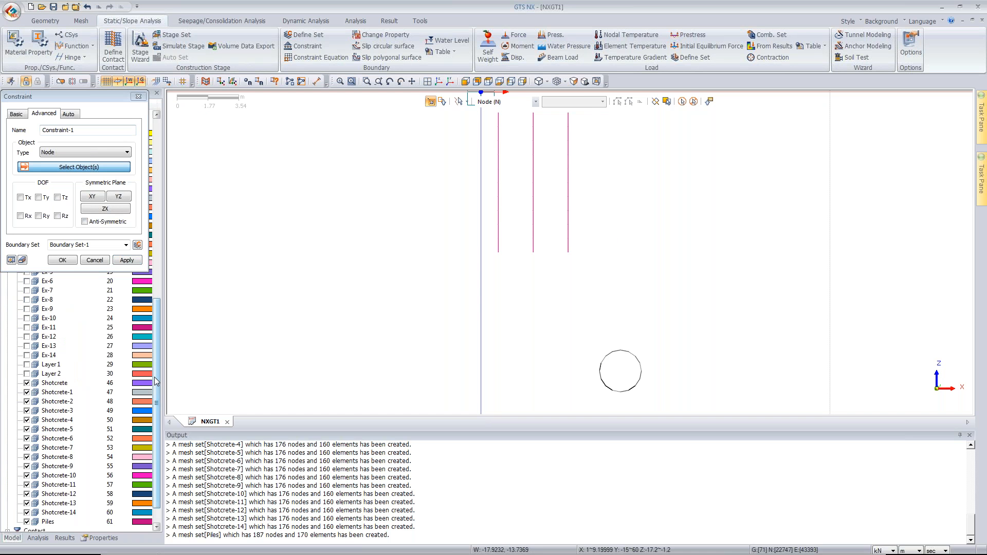
{"action": "left_click", "coordinate": [47, 383]}
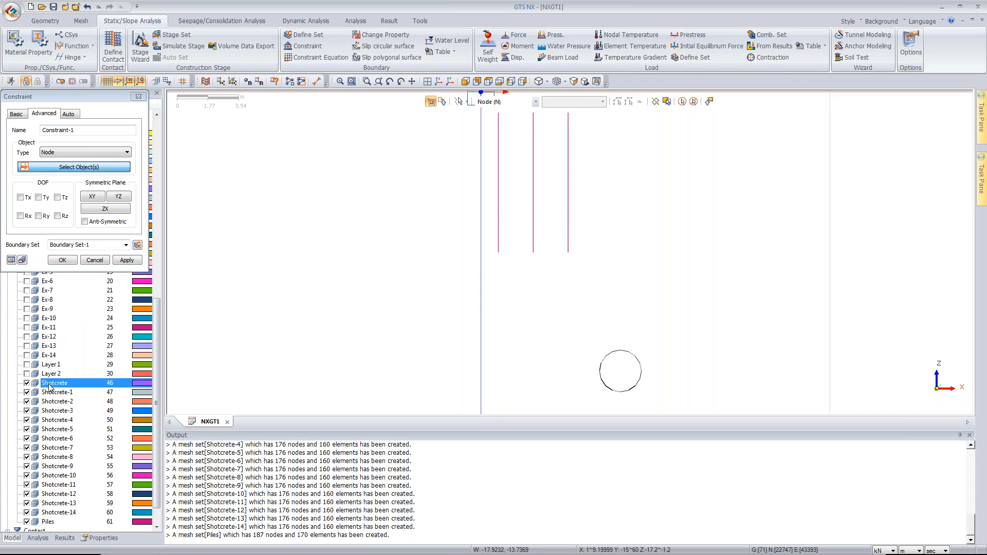
{"action": "left_click", "coordinate": [59, 521], "text": "shift"}
{"action": "left_click", "coordinate": [27, 513]}
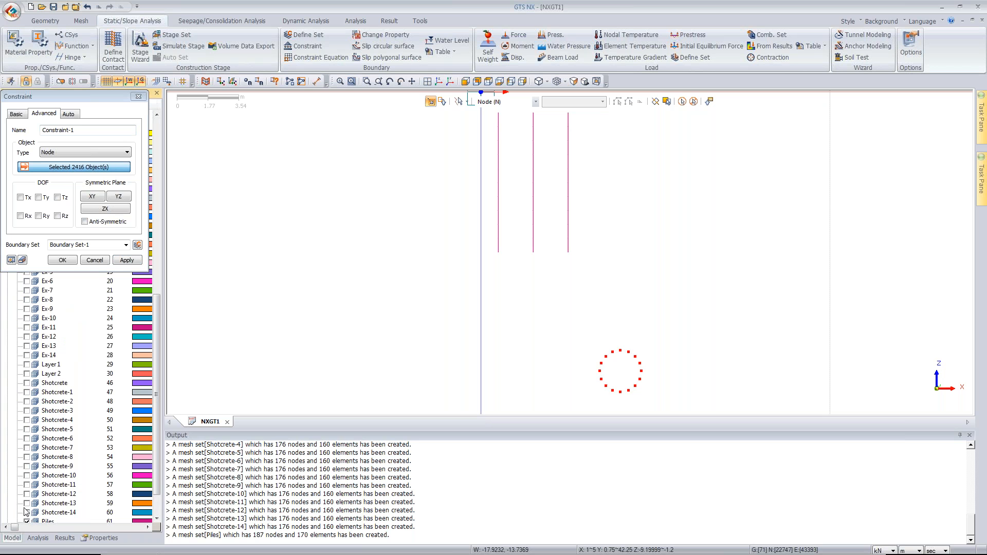
{"action": "left_click", "coordinate": [95, 170]}
{"action": "left_click", "coordinate": [439, 82]}
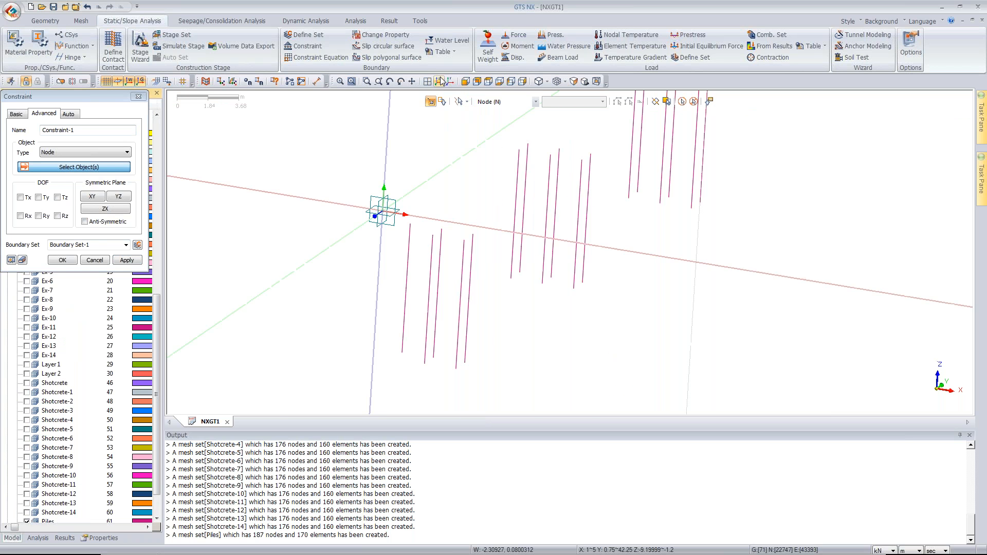
{"action": "left_click", "coordinate": [682, 103]}
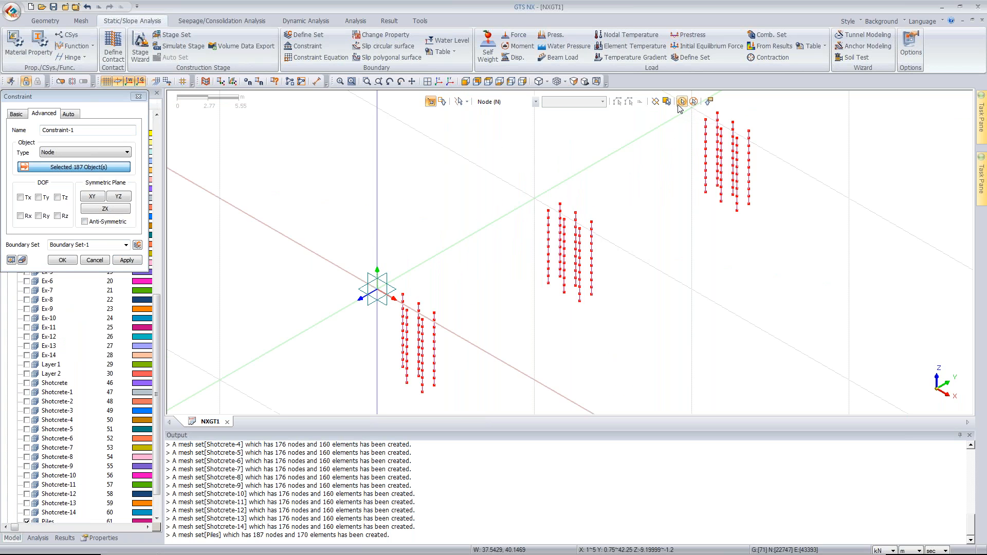
{"action": "left_click", "coordinate": [57, 216]}
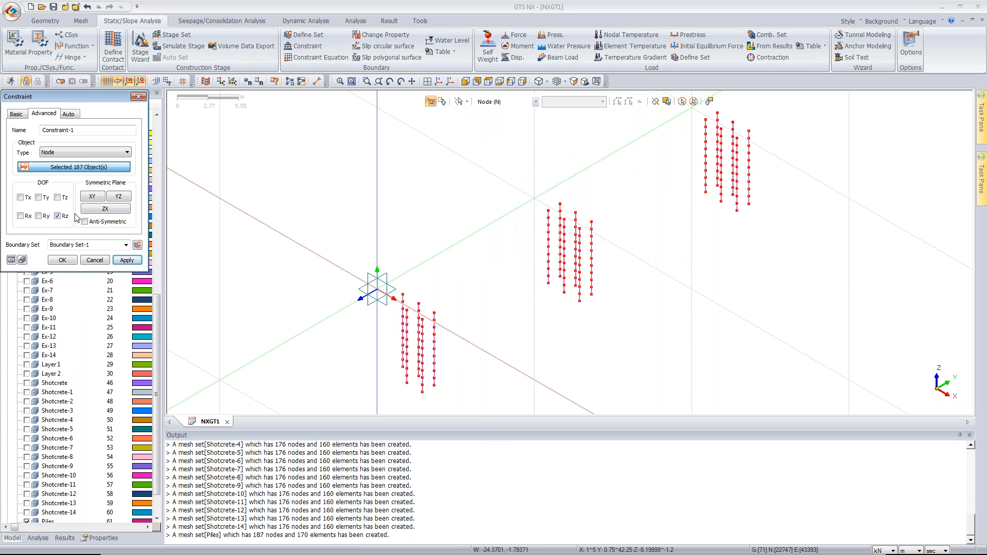
{"action": "middle_click_drag", "start_coordinate": [522, 315], "coordinate": [547, 342]}
{"action": "scroll", "coordinate": [140, 320], "scroll_direction": "down", "scroll_amount": 2}
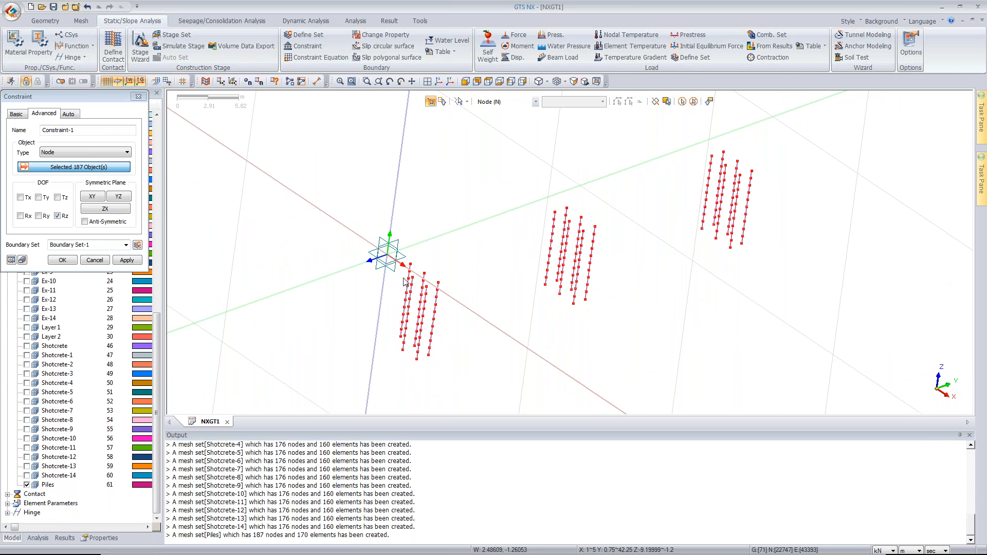
{"action": "left_click", "coordinate": [138, 97]}
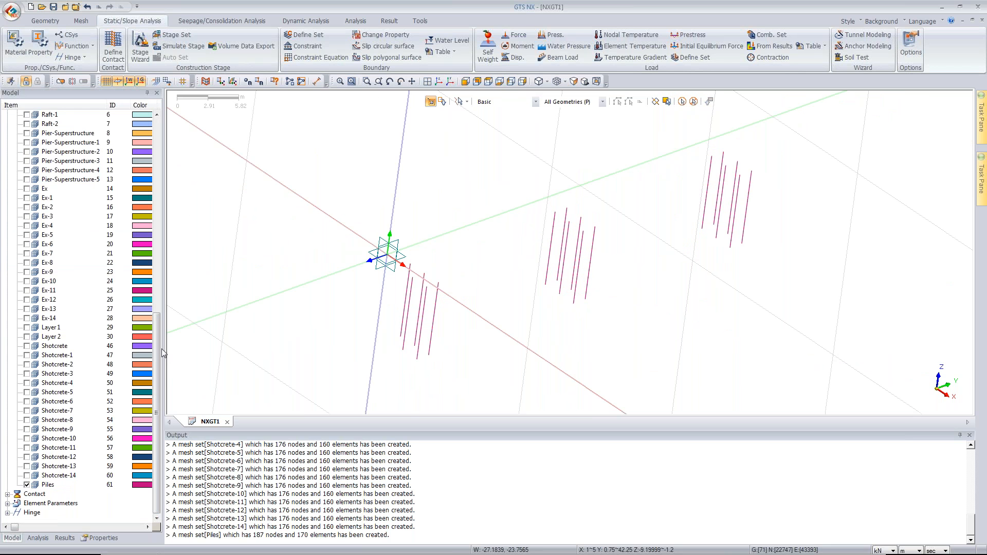
Show the Piles geometry and the Geometry Set-1 curves together with the pile mesh for comparison.
{"action": "left_click_drag", "start_coordinate": [159, 350], "coordinate": [162, 215]}
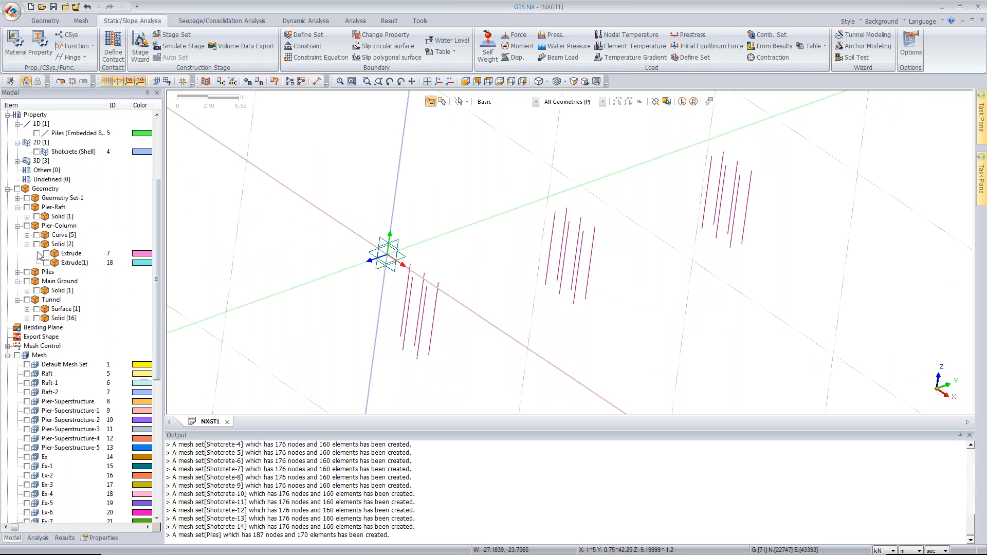
{"action": "left_click", "coordinate": [27, 272]}
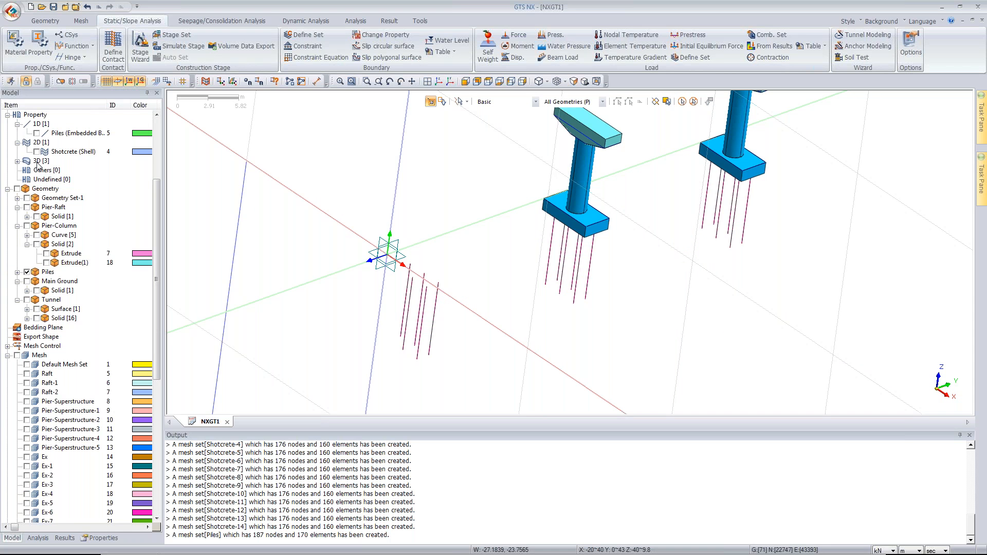
{"action": "left_click", "coordinate": [18, 198]}
{"action": "left_click", "coordinate": [37, 207]}
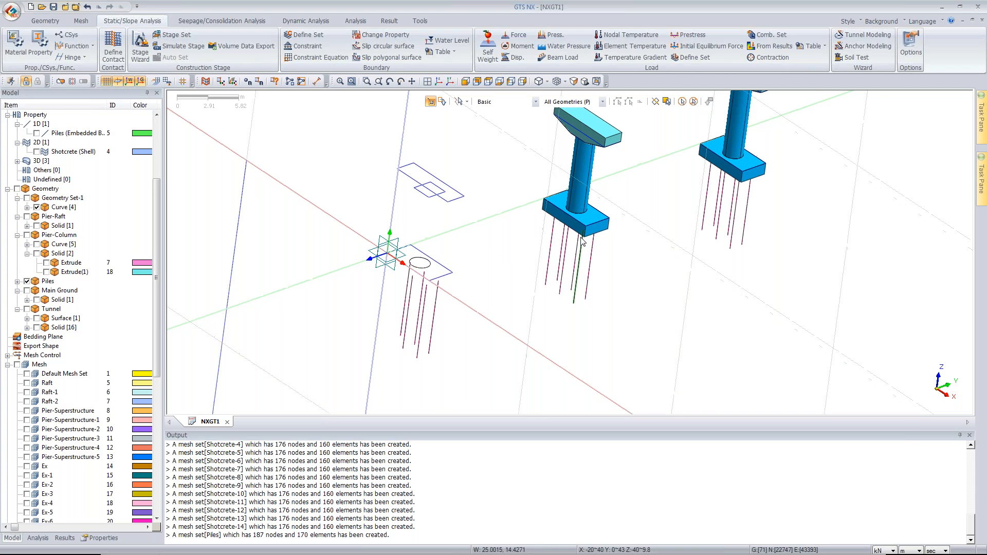
{"action": "middle_click_drag", "start_coordinate": [581, 238], "coordinate": [635, 232]}
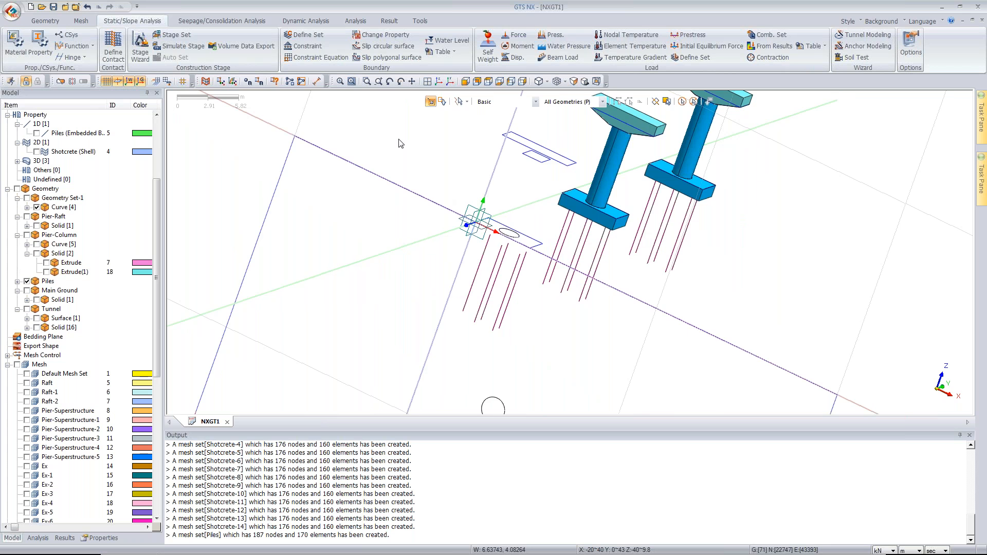
{"action": "left_click", "coordinate": [440, 82]}
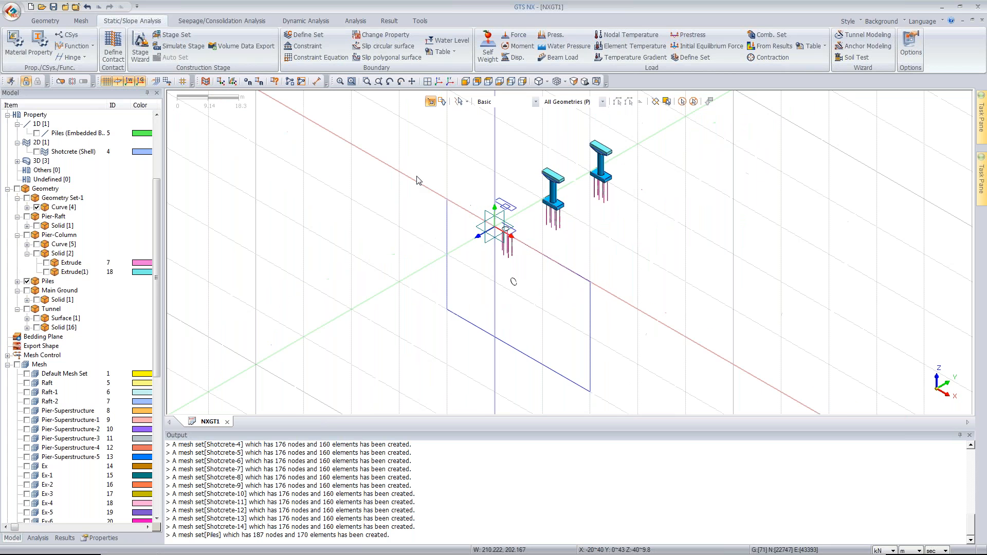
Undo the generation of the Piles mesh set.
{"action": "left_click_drag", "start_coordinate": [160, 203], "coordinate": [158, 344]}
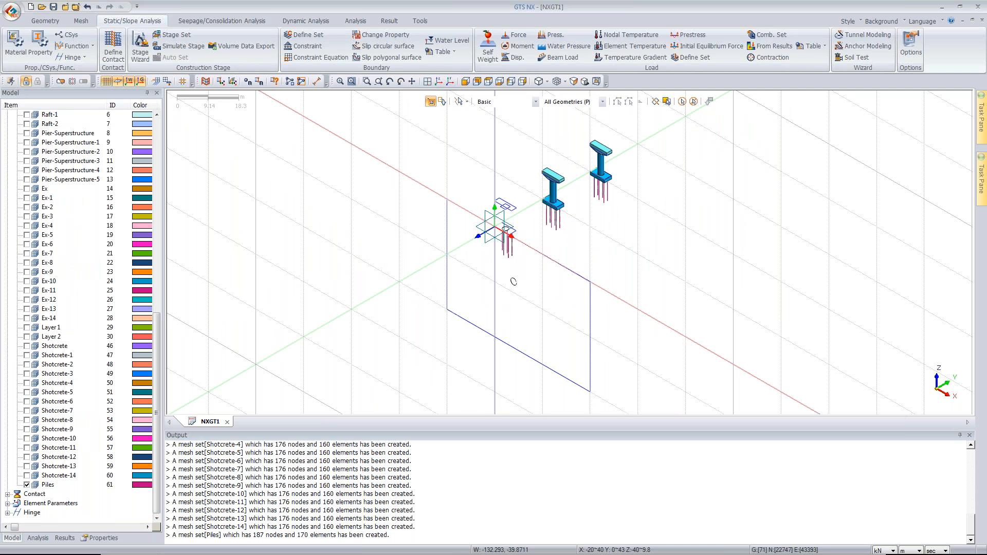
{"action": "key", "text": "ctrl+z"}
{"action": "scroll", "coordinate": [490, 216], "scroll_direction": "up", "scroll_amount": 2}
{"action": "scroll", "coordinate": [515, 226], "scroll_direction": "up", "scroll_amount": 5}
{"action": "scroll", "coordinate": [514, 222], "scroll_direction": "up", "scroll_amount": 1}
{"action": "middle_click_drag", "start_coordinate": [464, 290], "coordinate": [454, 287]}
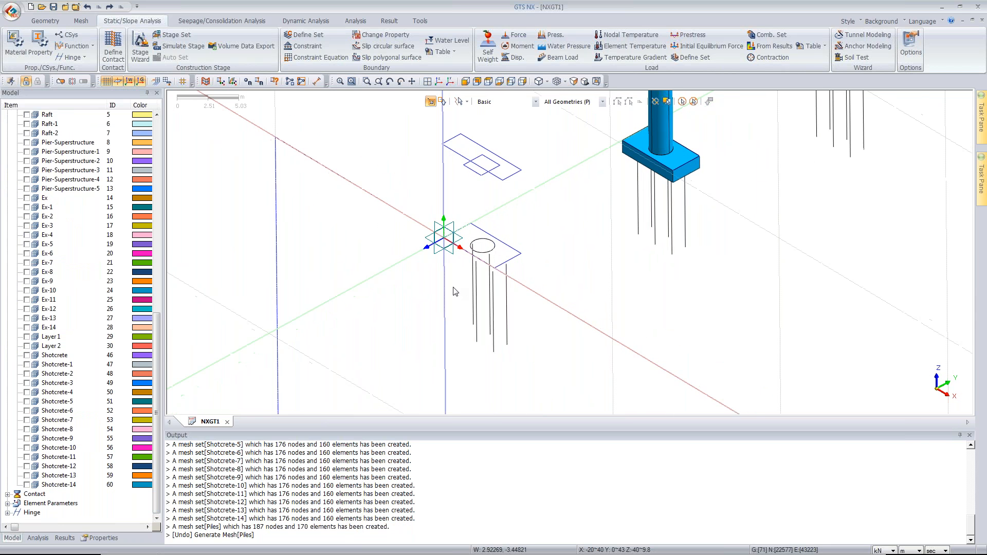
Draw the missing pile as a 3D line from 1,0.75,-1.2 running 8 m straight down in the Tunnel geometry set.
{"action": "left_click", "coordinate": [45, 21]}
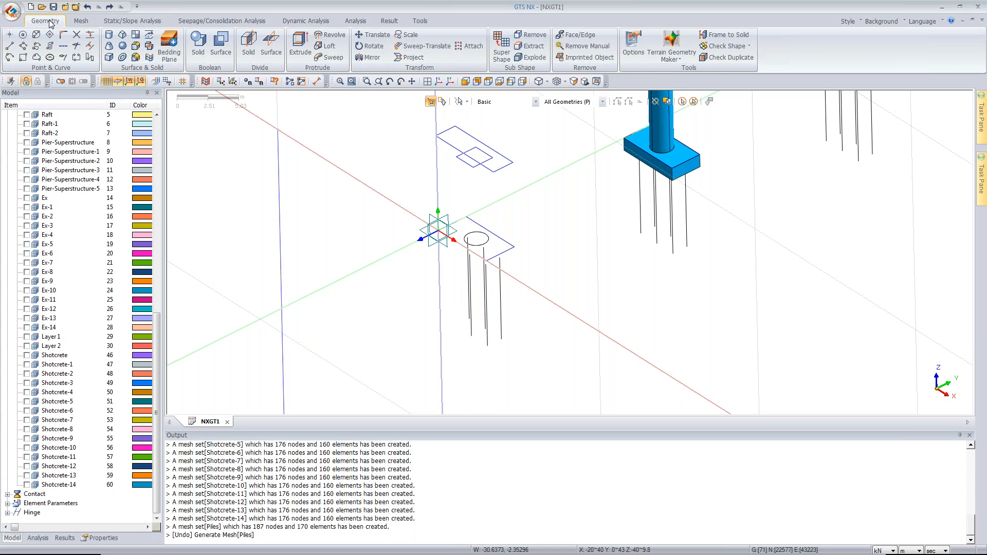
{"action": "left_click", "coordinate": [10, 46]}
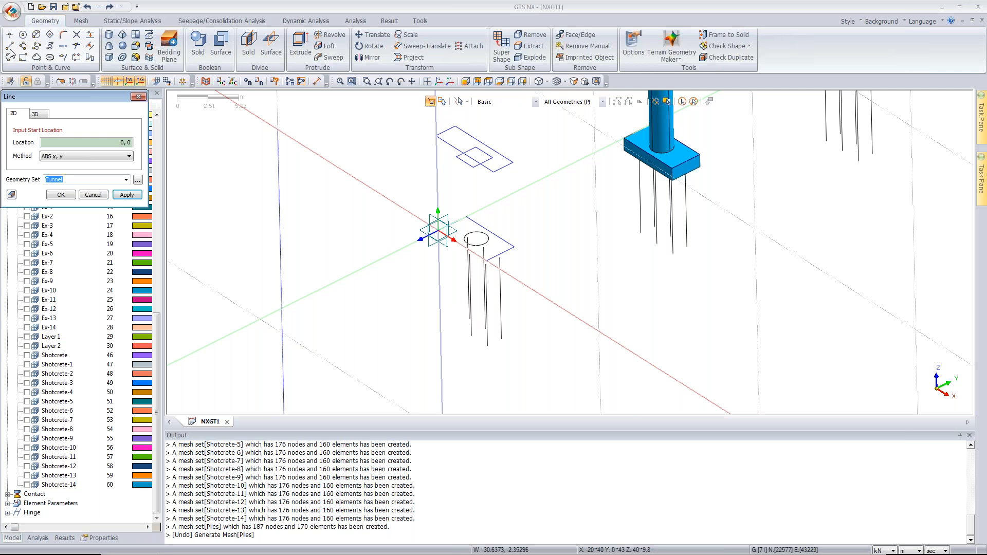
{"action": "left_click", "coordinate": [35, 113]}
{"action": "type", "text": "1"}
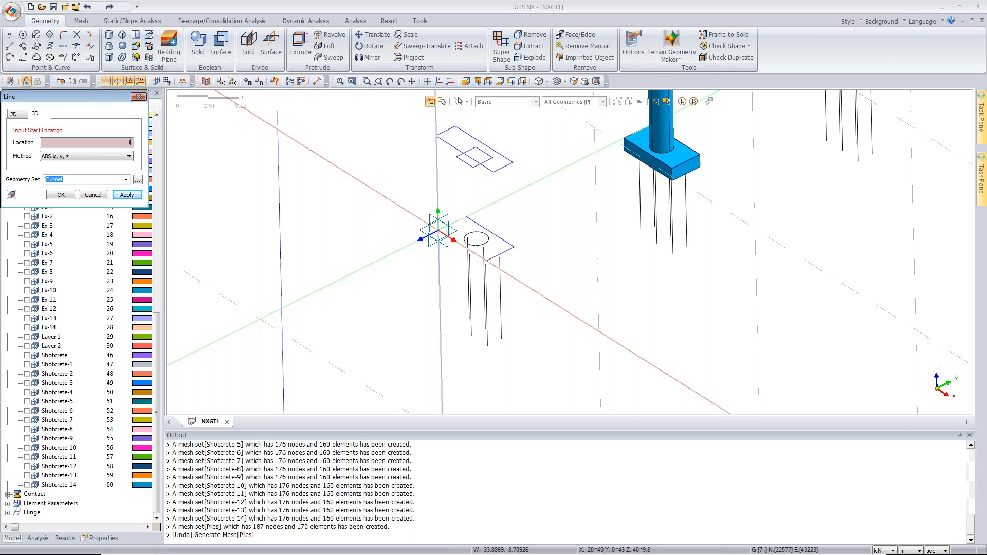
{"action": "type", "text": ",0.75,-1,"}
{"action": "key", "text": "BackSpace"}
{"action": "type", "text": ".2"}
{"action": "key", "text": "Return"}
{"action": "type", "text": "0,-8"}
{"action": "key", "text": "Return"}
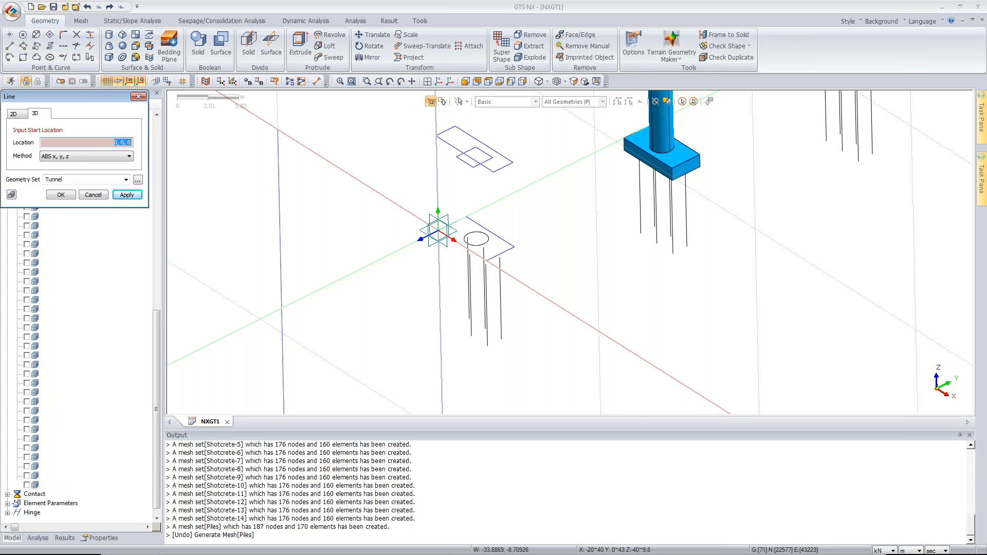
{"action": "left_click", "coordinate": [138, 96]}
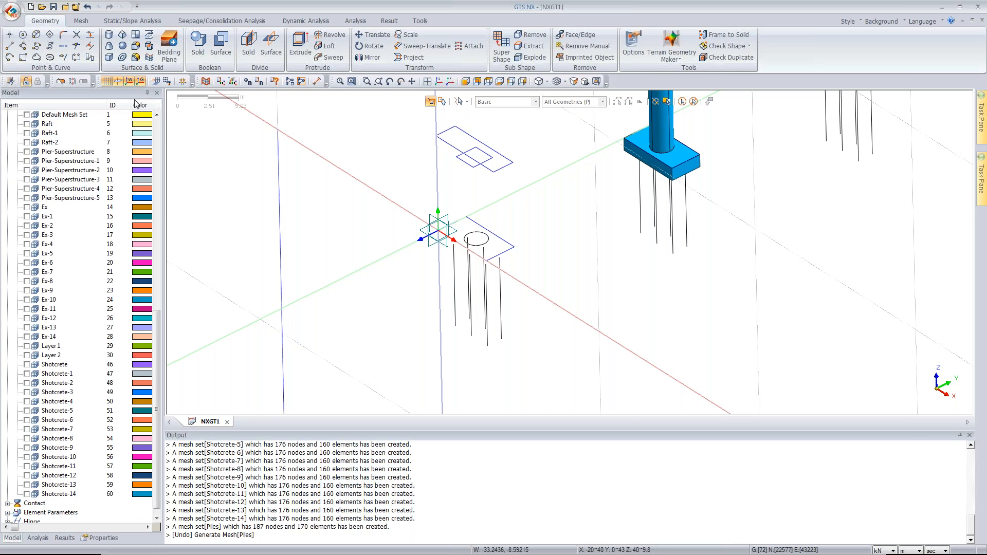
Display the Pier-Column solids Extrude and Extrude(1) and the Pier-Raft solid above the first group of piles.
{"action": "left_click_drag", "start_coordinate": [156, 331], "coordinate": [167, 254]}
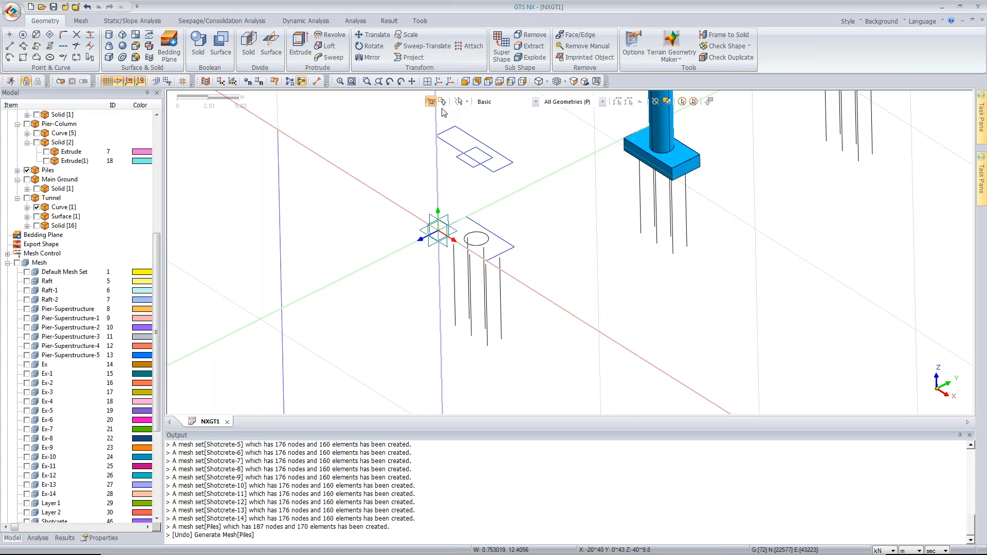
{"action": "left_click", "coordinate": [467, 82]}
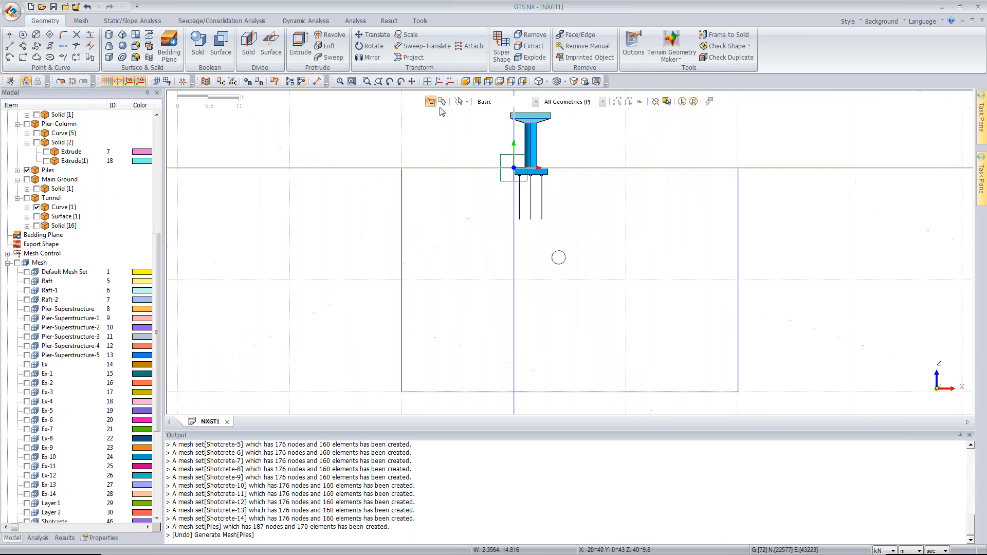
{"action": "middle_click_drag", "start_coordinate": [541, 174], "coordinate": [539, 149]}
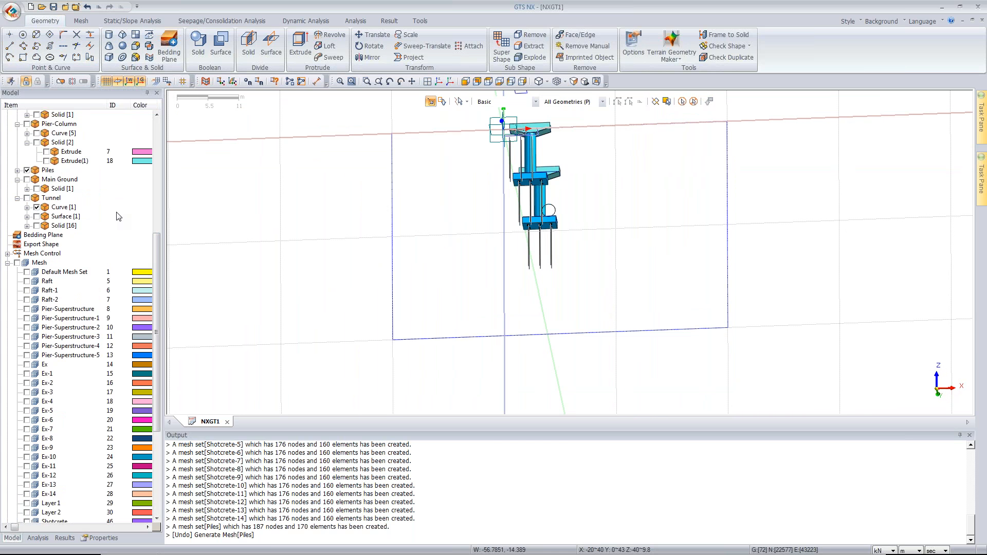
{"action": "left_click", "coordinate": [46, 152]}
{"action": "left_click", "coordinate": [47, 161]}
{"action": "scroll", "coordinate": [158, 239], "scroll_direction": "up", "scroll_amount": 1}
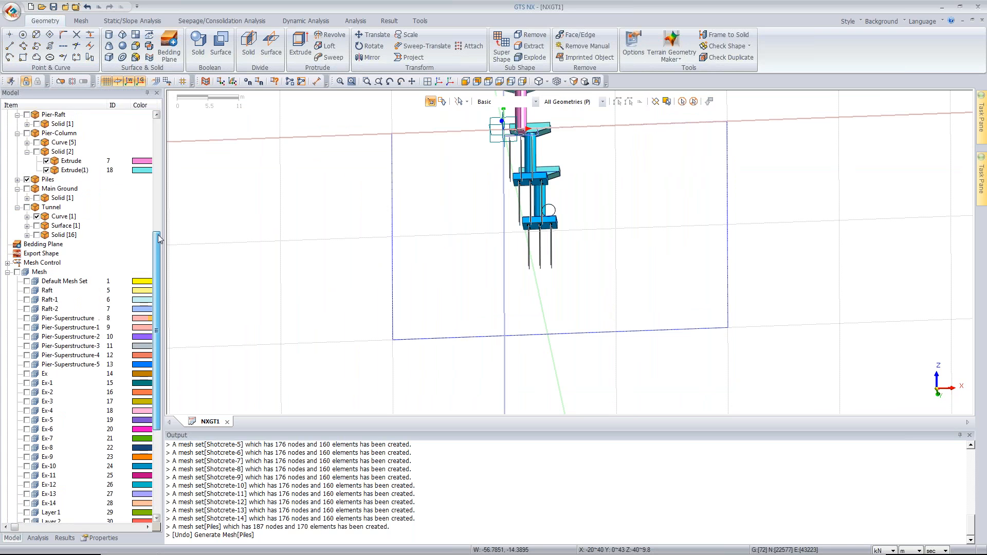
{"action": "scroll", "coordinate": [159, 239], "scroll_direction": "up", "scroll_amount": 4}
{"action": "left_click", "coordinate": [36, 160]}
{"action": "mouse_move", "coordinate": [479, 140]}
{"action": "middle_mouse_down"}
{"action": "mouse_move", "coordinate": [596, 114]}
{"action": "mouse_move", "coordinate": [481, 146]}
{"action": "middle_mouse_up"}
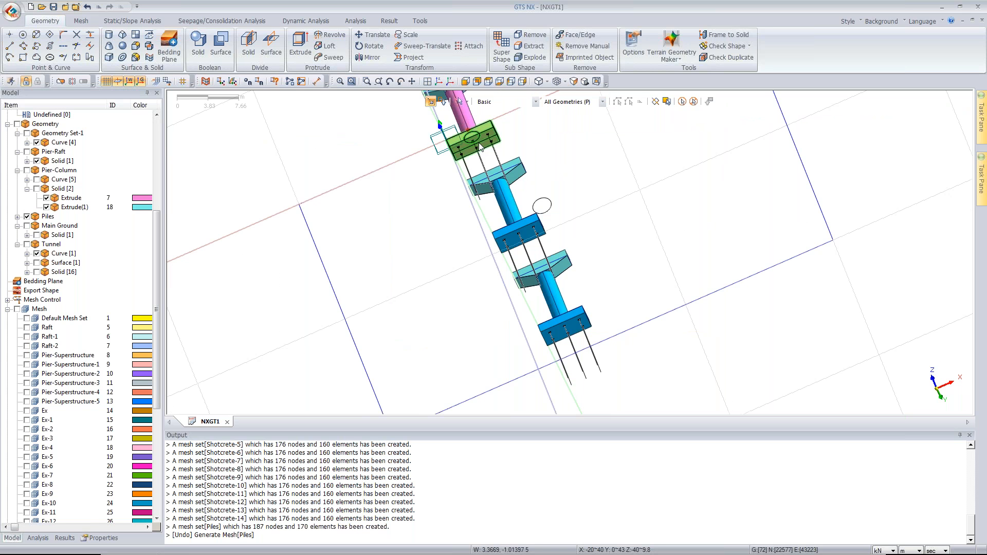
Mesh all 18 pile edges in 1D with 10 divisions and property 5: Piles into a mesh set named Piles.
{"action": "left_click", "coordinate": [465, 81]}
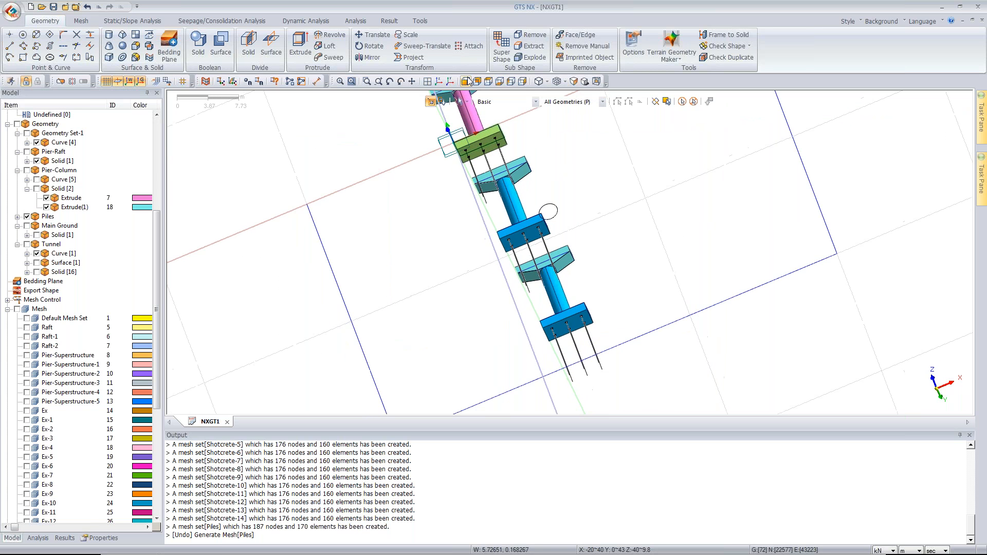
{"action": "left_click", "coordinate": [80, 20]}
{"action": "left_click", "coordinate": [229, 39]}
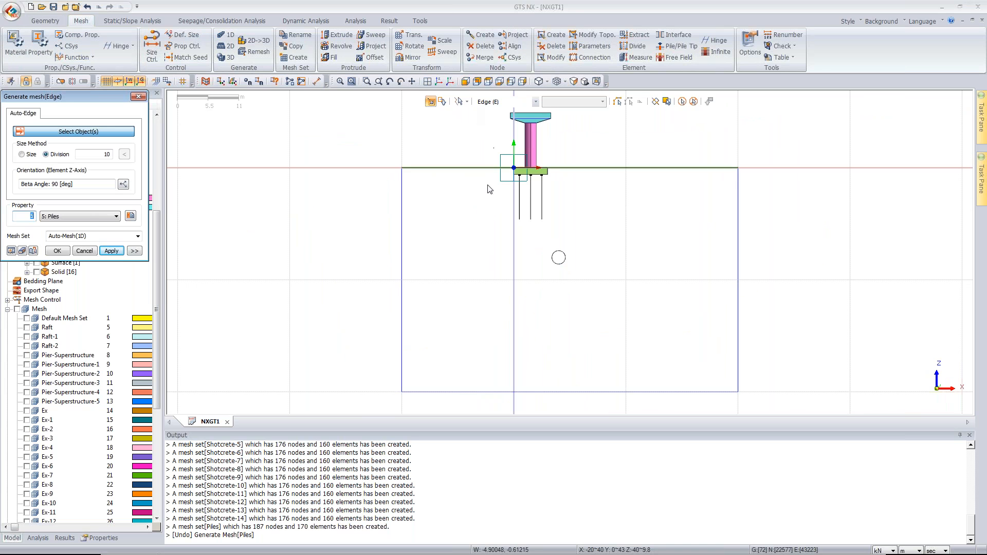
{"action": "left_click_drag", "start_coordinate": [489, 200], "coordinate": [589, 196]}
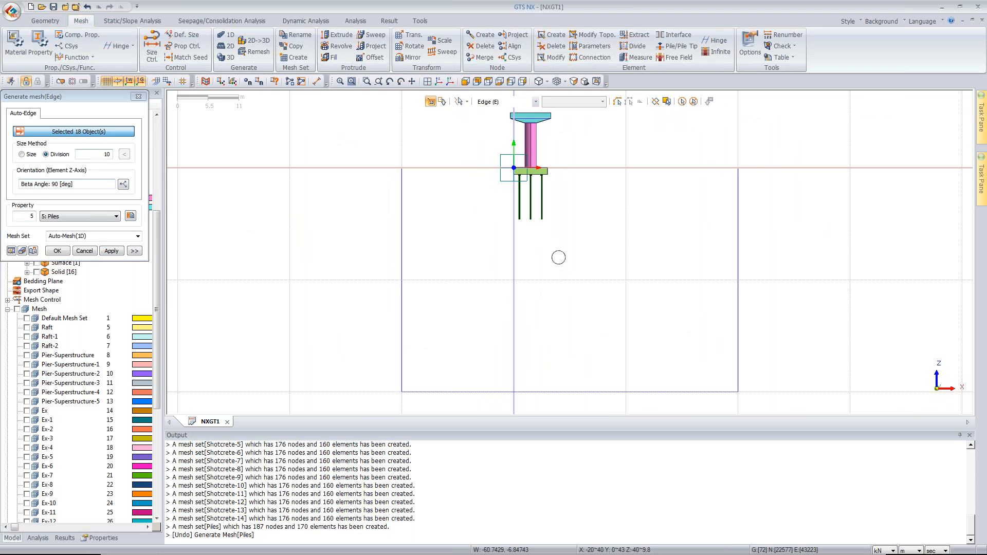
{"action": "left_click", "coordinate": [62, 236]}
{"action": "type", "text": "Piles"}
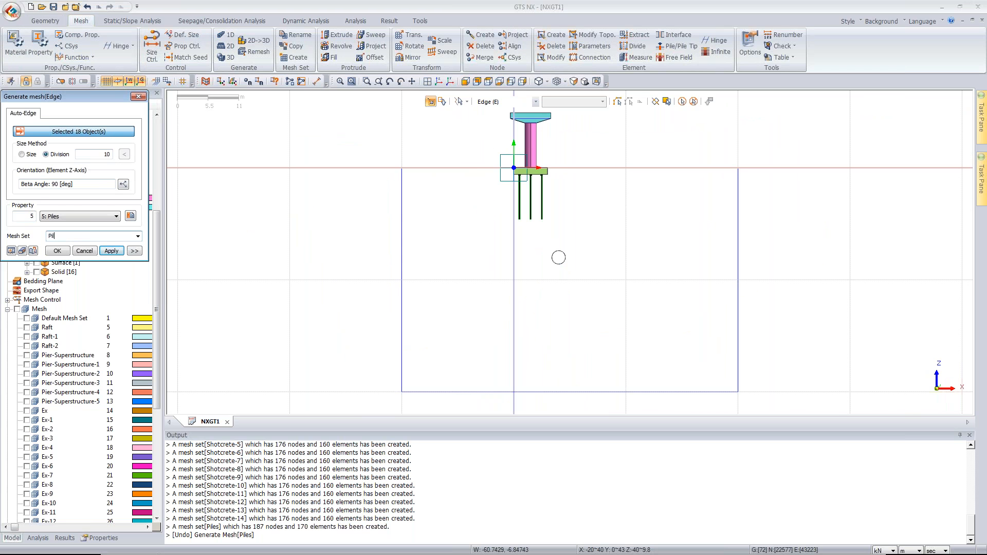
{"action": "left_click", "coordinate": [67, 250]}
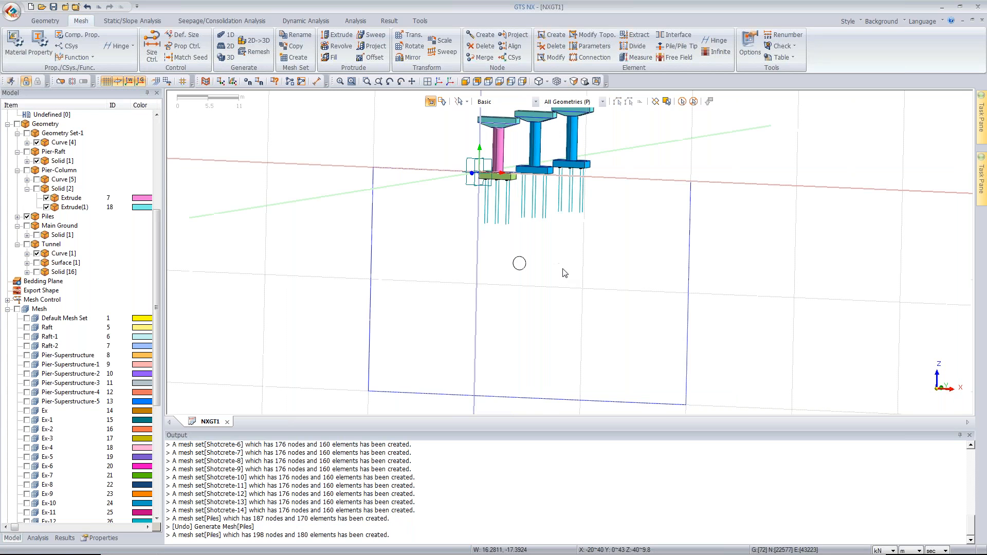
Hide all geometry and apply an Advanced constraint fixing Rz on all pile nodes, in a boundary set named Pile constraint.
{"action": "left_click", "coordinate": [17, 124]}
{"action": "left_click", "coordinate": [17, 124]}
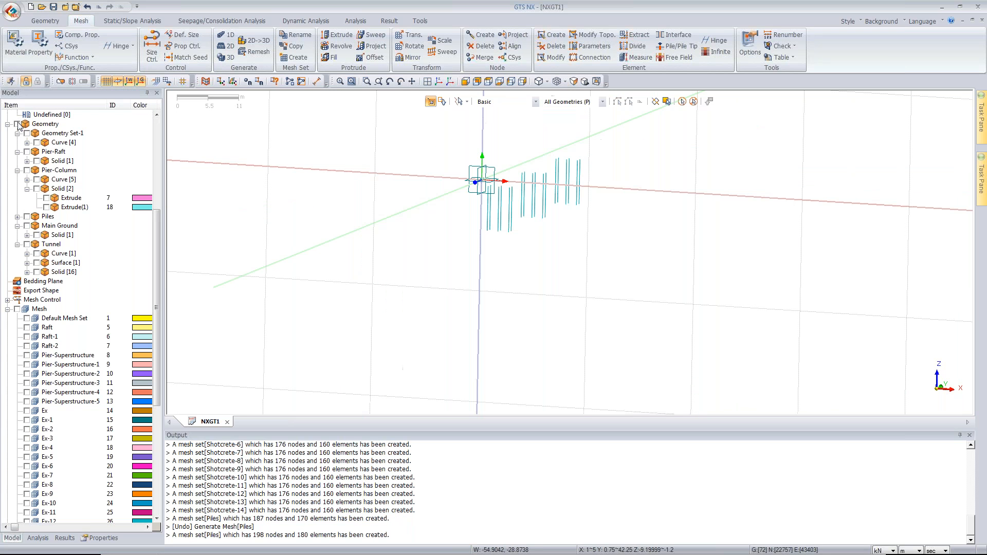
{"action": "left_click", "coordinate": [132, 21]}
{"action": "left_click", "coordinate": [306, 46]}
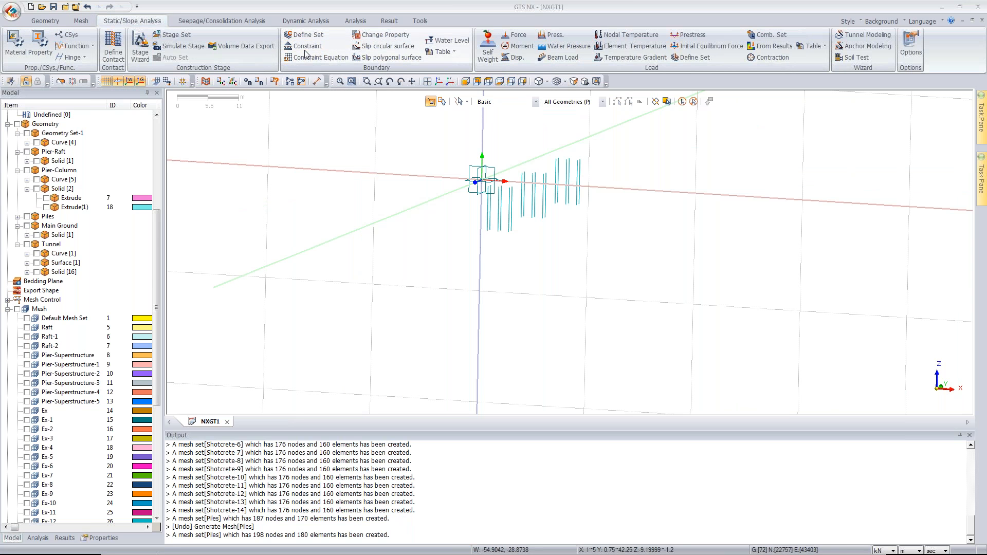
{"action": "left_click_drag", "start_coordinate": [57, 103], "coordinate": [134, 122]}
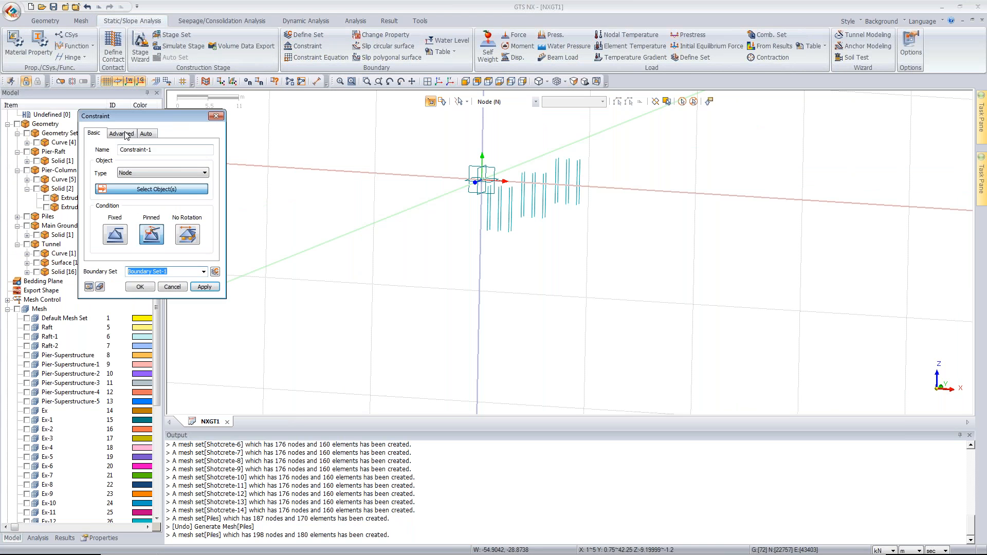
{"action": "left_click", "coordinate": [126, 135]}
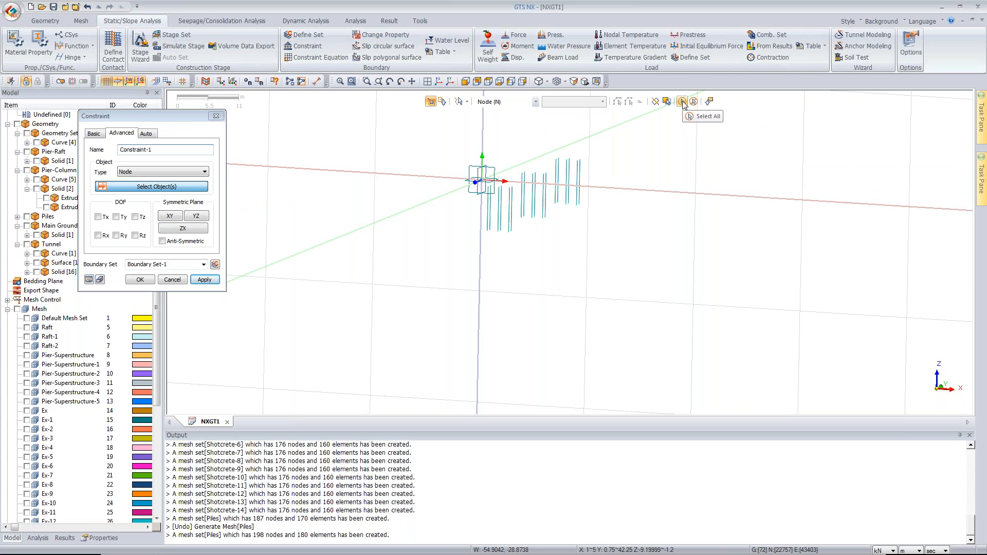
{"action": "left_click", "coordinate": [682, 102]}
{"action": "left_click", "coordinate": [135, 235]}
{"action": "left_click", "coordinate": [145, 264]}
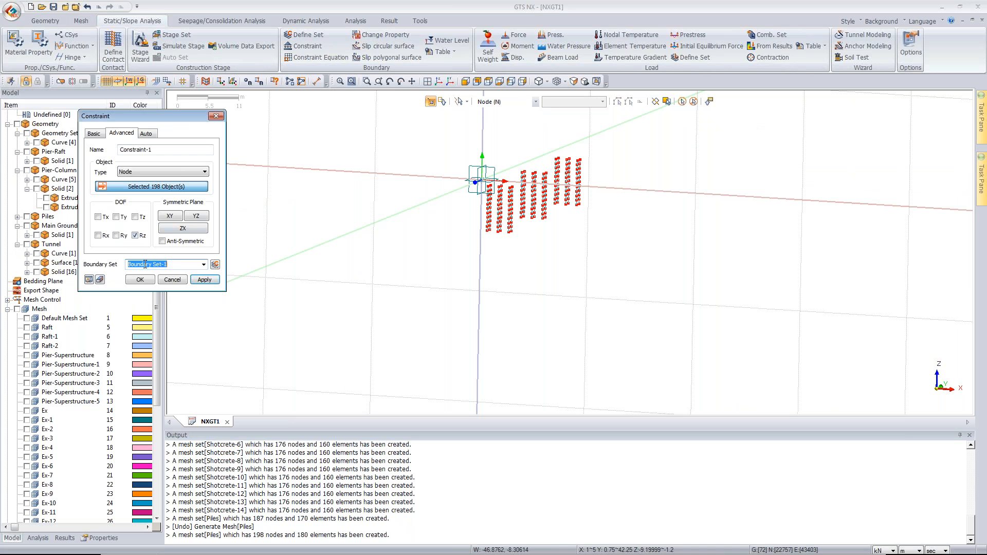
{"action": "type", "text": "Pile constraint"}
{"action": "left_click", "coordinate": [140, 279]}
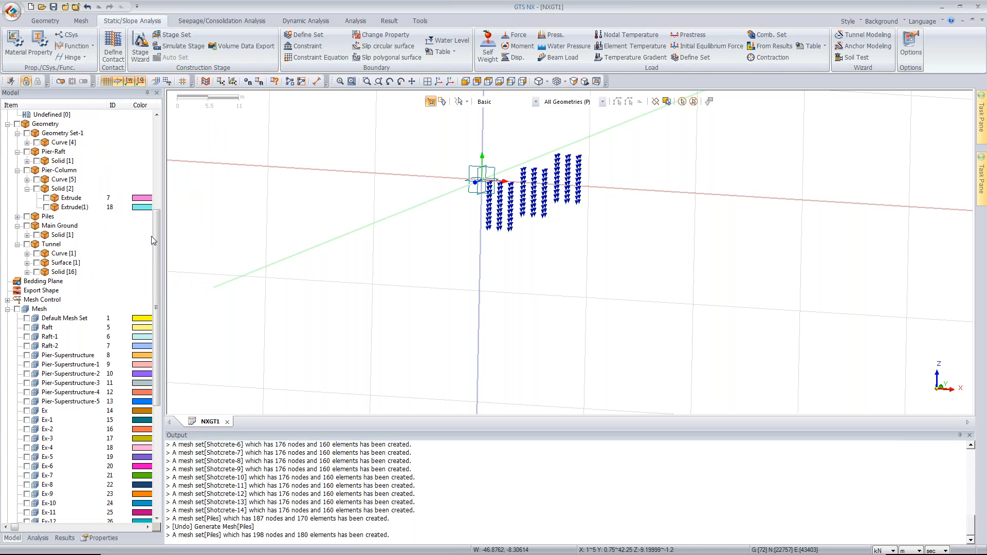
Display the three raft mesh sets Raft, Raft-1 and Raft-2 alongside the piles.
{"action": "left_click_drag", "start_coordinate": [159, 226], "coordinate": [169, 258]}
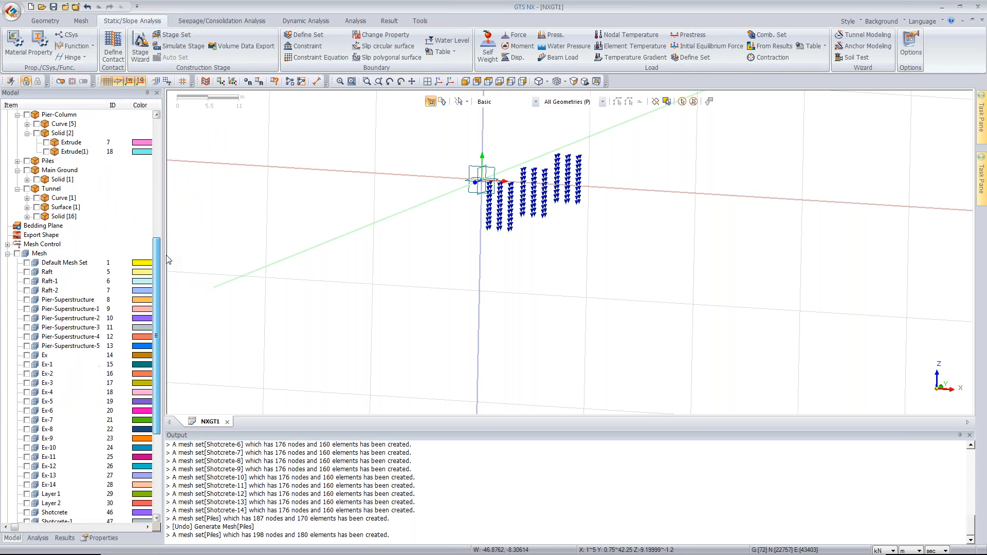
{"action": "left_click", "coordinate": [27, 281]}
{"action": "left_click", "coordinate": [27, 291]}
{"action": "left_click", "coordinate": [27, 290]}
{"action": "left_click", "coordinate": [27, 290]}
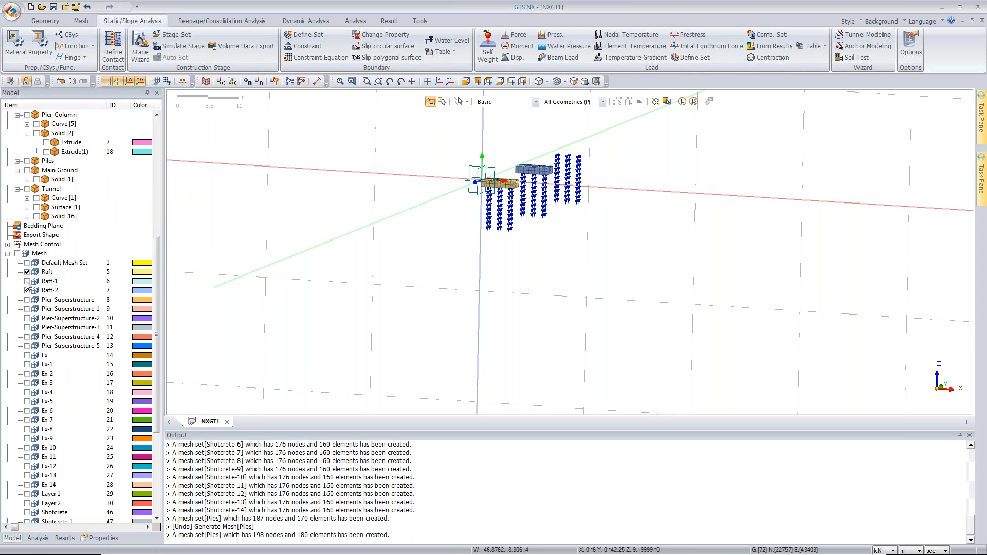
Hide the boundary condition symbols and the Piles mesh set so only the raft meshes are shown.
{"action": "left_click", "coordinate": [33, 539]}
{"action": "left_click", "coordinate": [18, 143]}
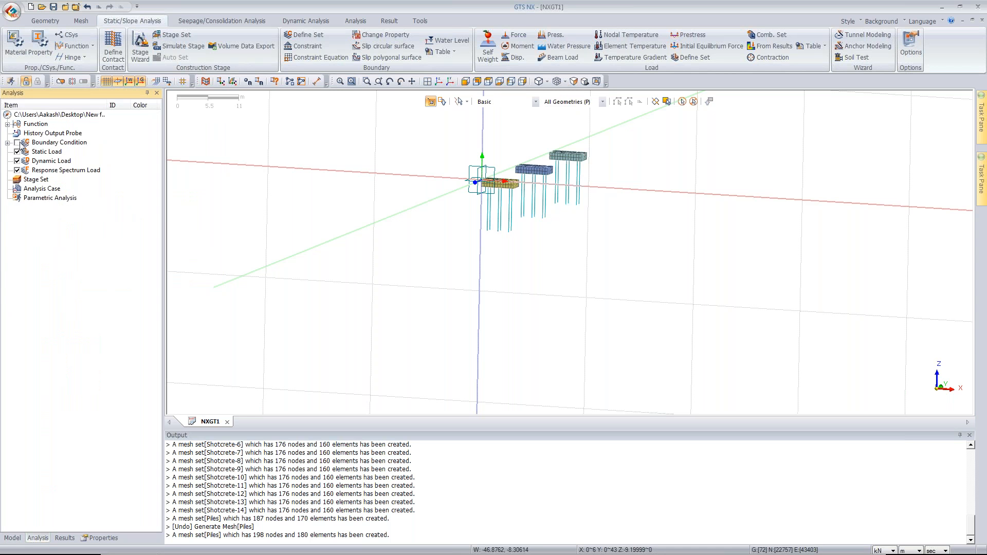
{"action": "left_click", "coordinate": [12, 538]}
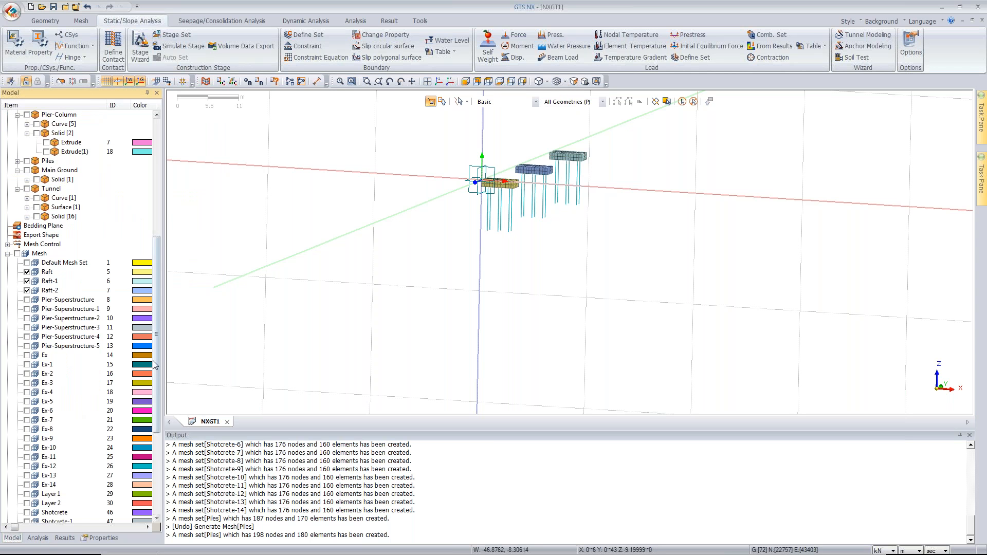
{"action": "scroll", "coordinate": [157, 377], "scroll_direction": "down", "scroll_amount": 1}
{"action": "left_click_drag", "start_coordinate": [157, 376], "coordinate": [153, 449]}
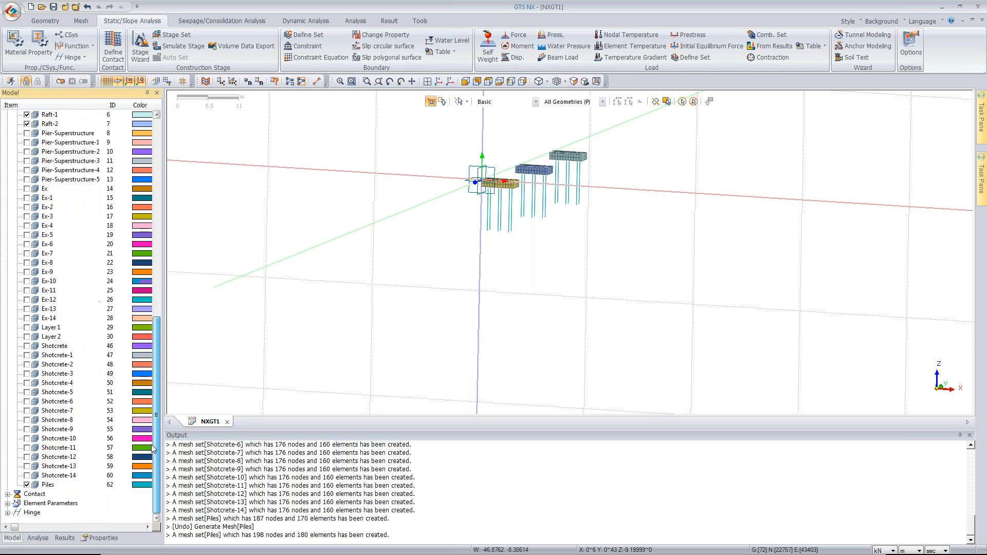
{"action": "left_click", "coordinate": [27, 485]}
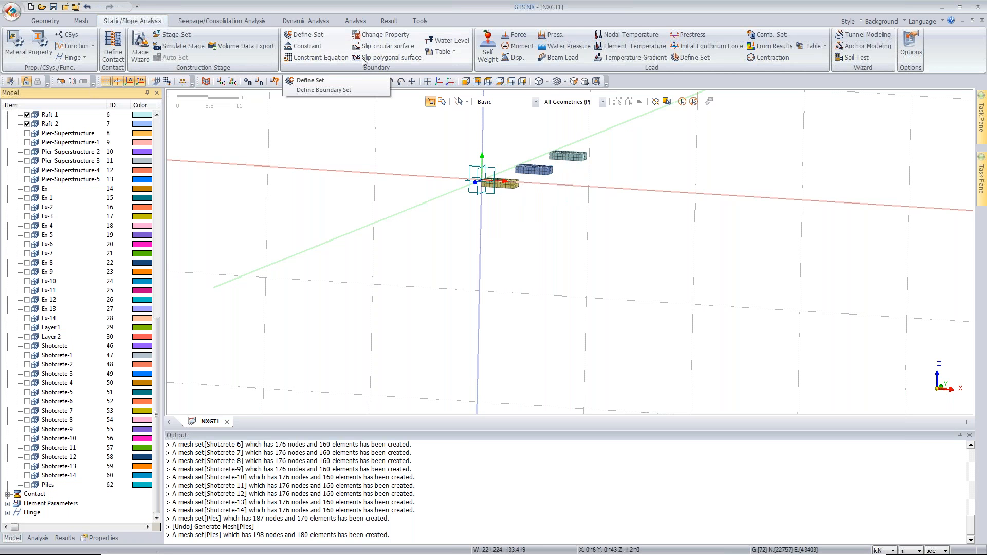
Create construction-stage Change Property conditions assigning 3: Concrete to the three raft mesh sets, and list the resulting boundary sets.
{"action": "left_click", "coordinate": [383, 35]}
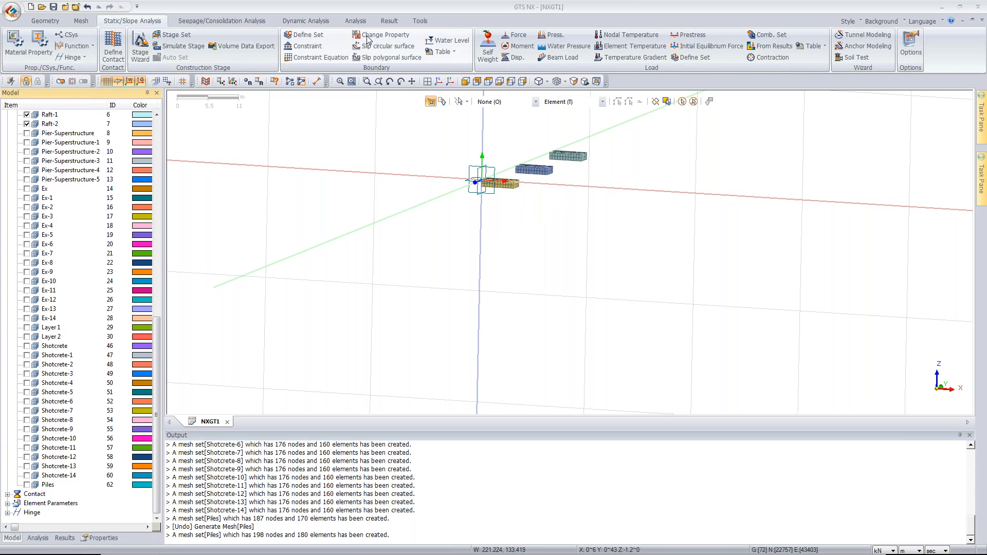
{"action": "left_click", "coordinate": [61, 114]}
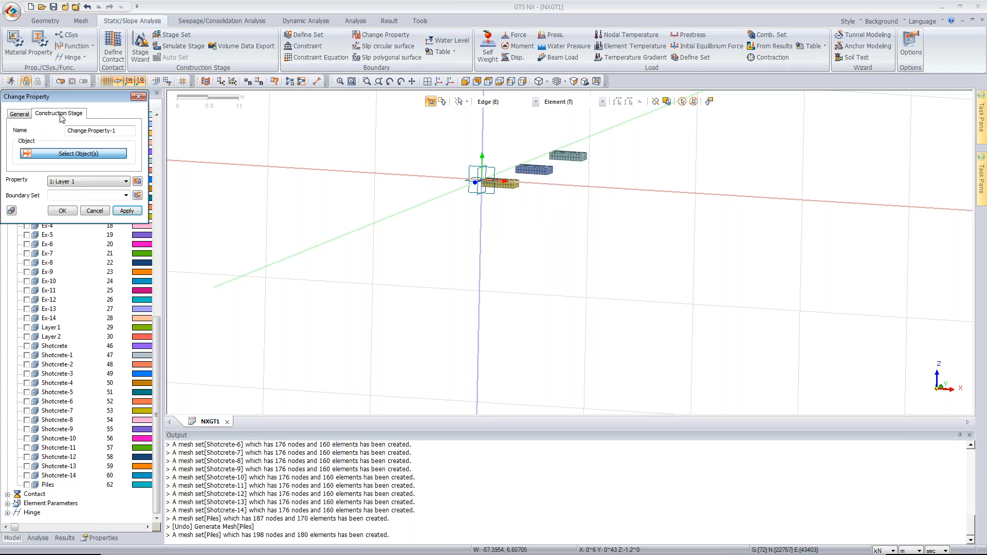
{"action": "left_click", "coordinate": [682, 102]}
{"action": "left_click", "coordinate": [99, 219]}
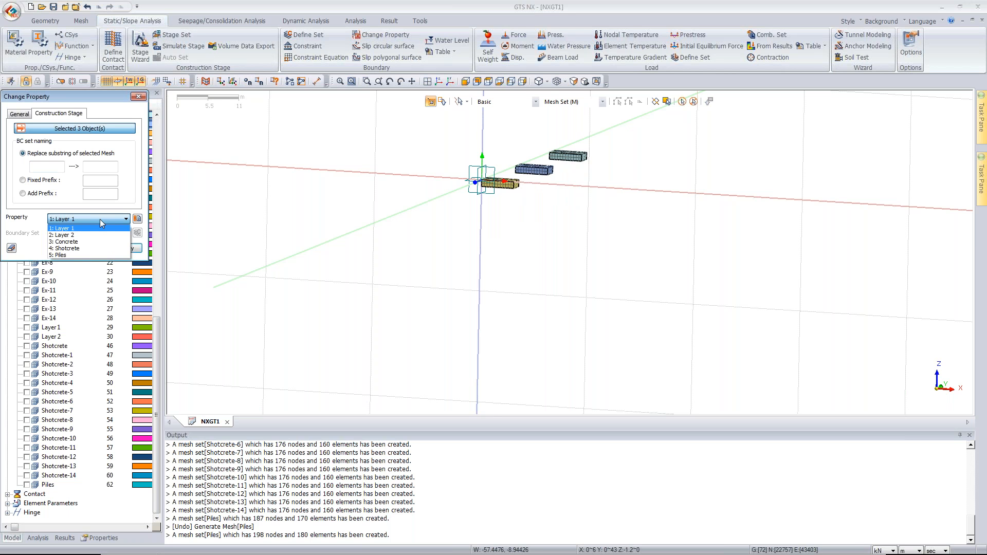
{"action": "left_click", "coordinate": [82, 242]}
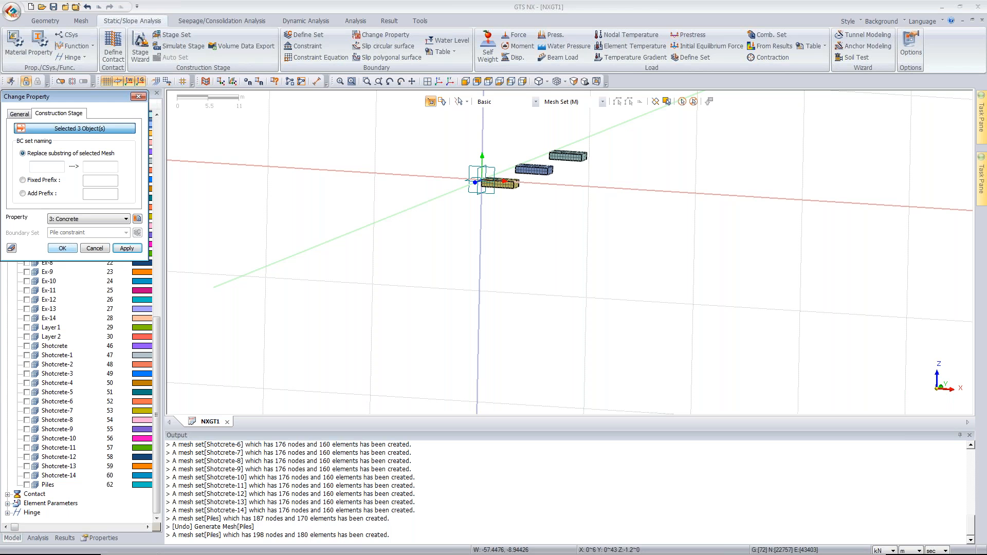
{"action": "left_click", "coordinate": [63, 248]}
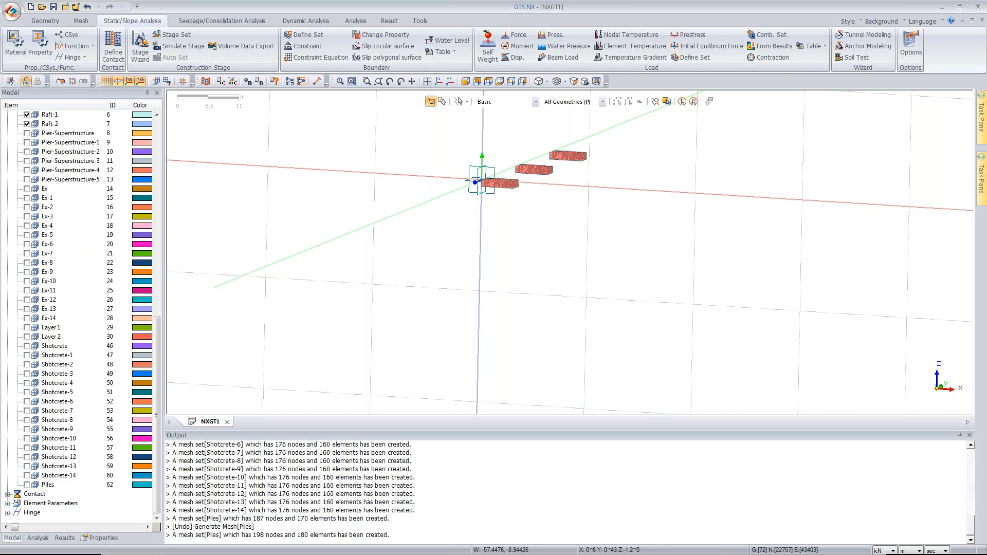
{"action": "left_click", "coordinate": [37, 538]}
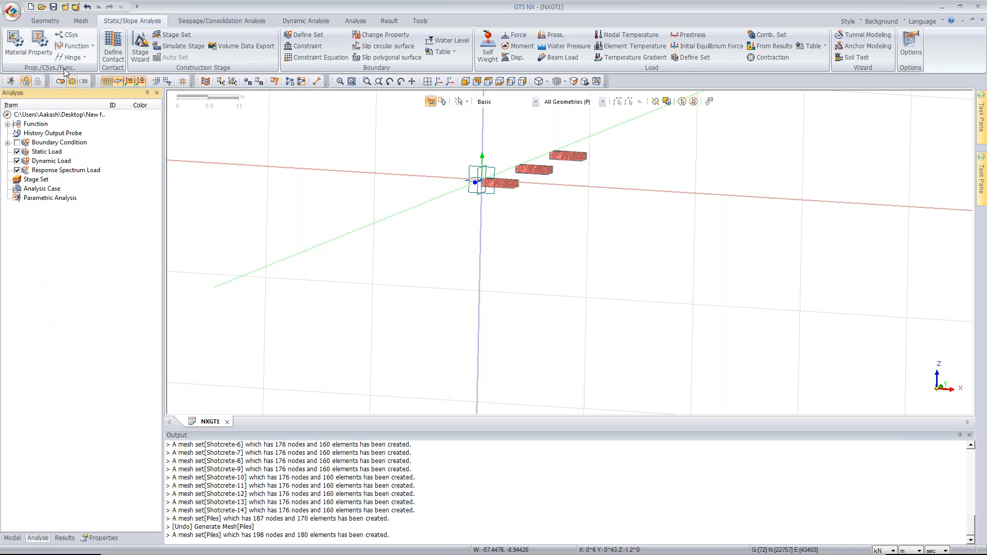
{"action": "left_click", "coordinate": [8, 143]}
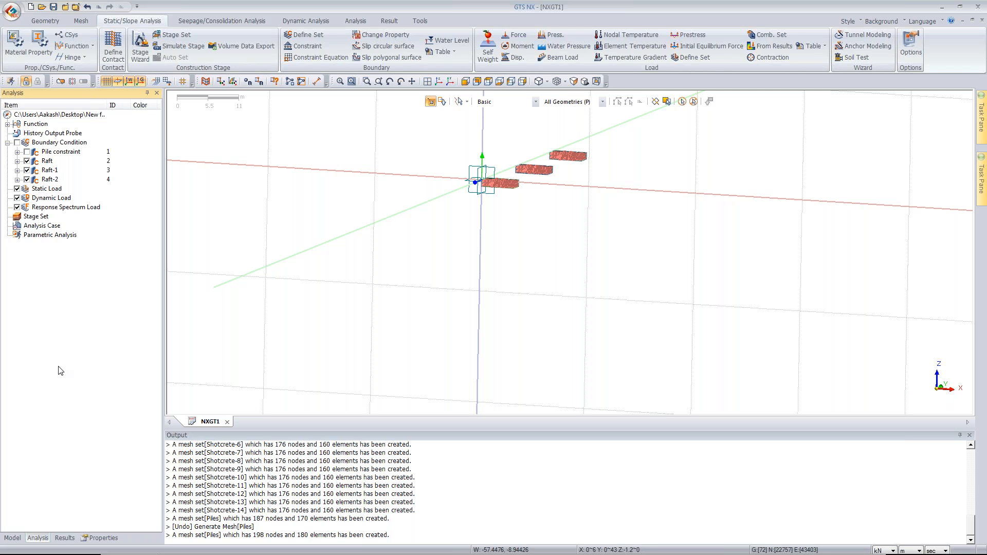
Show all mesh sets and apply an automatic constraint considering all of them, in a boundary set named GS.
{"action": "left_click", "coordinate": [12, 538]}
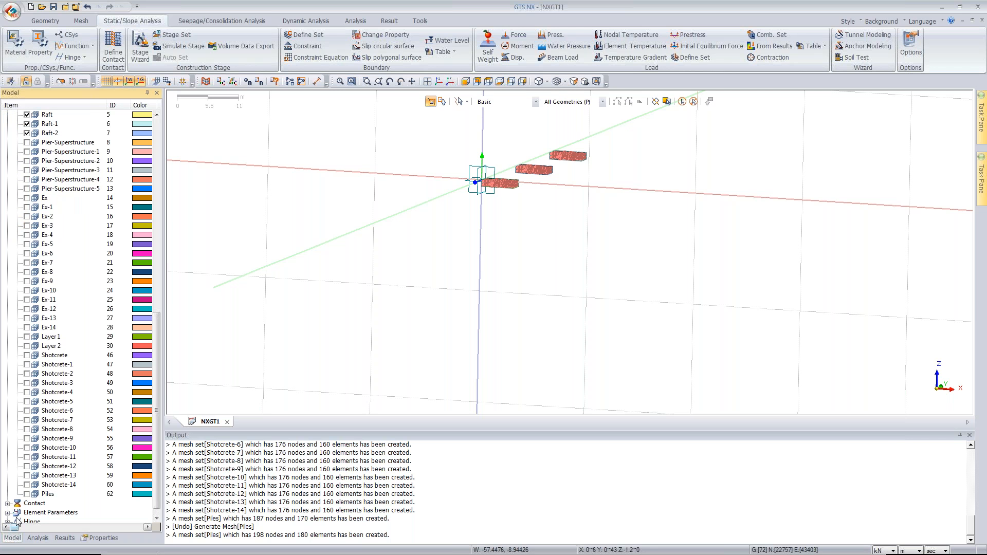
{"action": "left_click_drag", "start_coordinate": [159, 329], "coordinate": [158, 253]}
{"action": "left_click", "coordinate": [17, 254]}
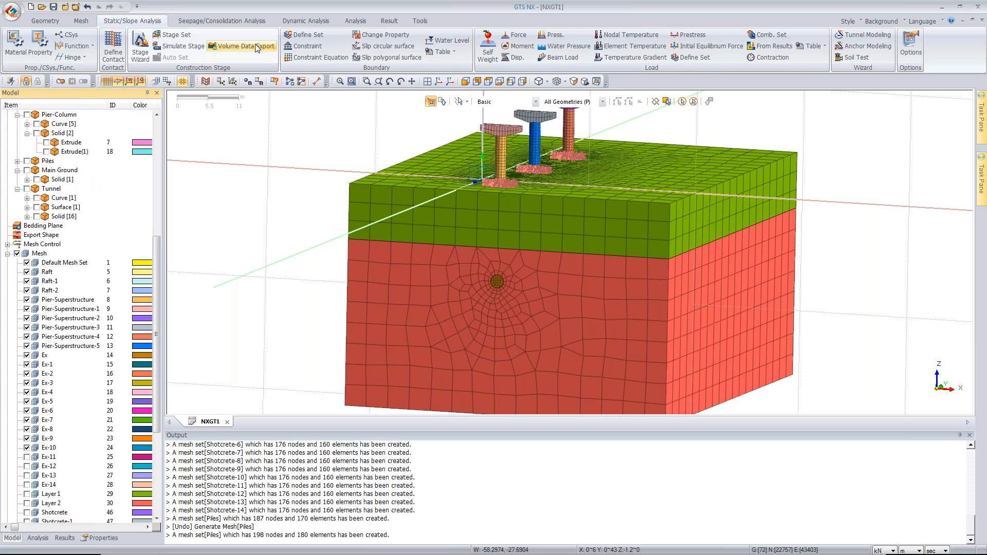
{"action": "left_click", "coordinate": [69, 114]}
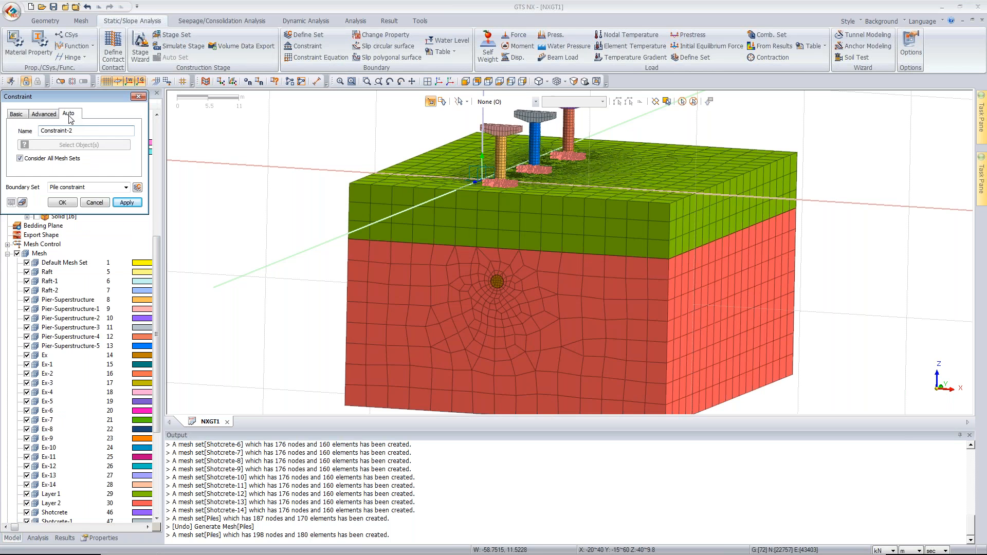
{"action": "left_click", "coordinate": [88, 187]}
{"action": "type", "text": "G"}
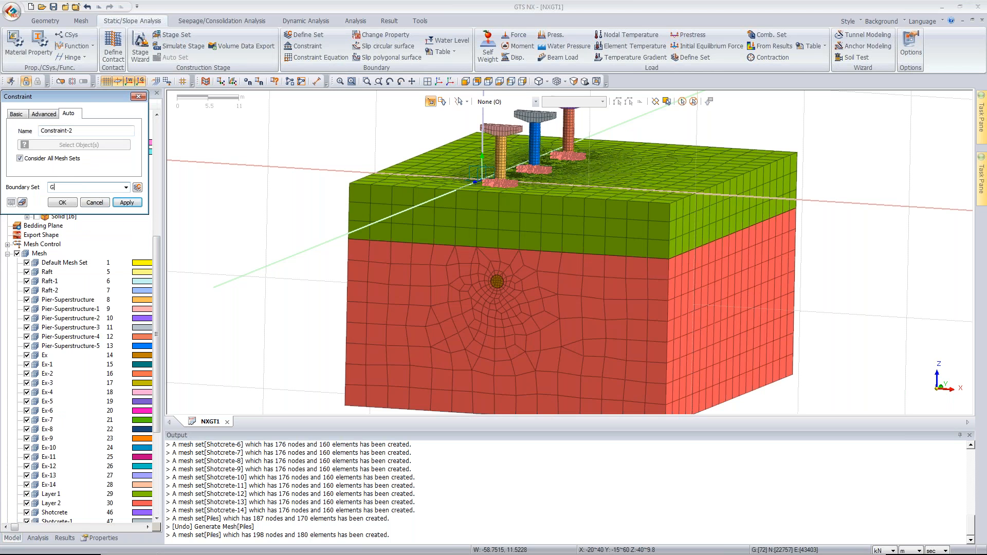
{"action": "left_click", "coordinate": [65, 202]}
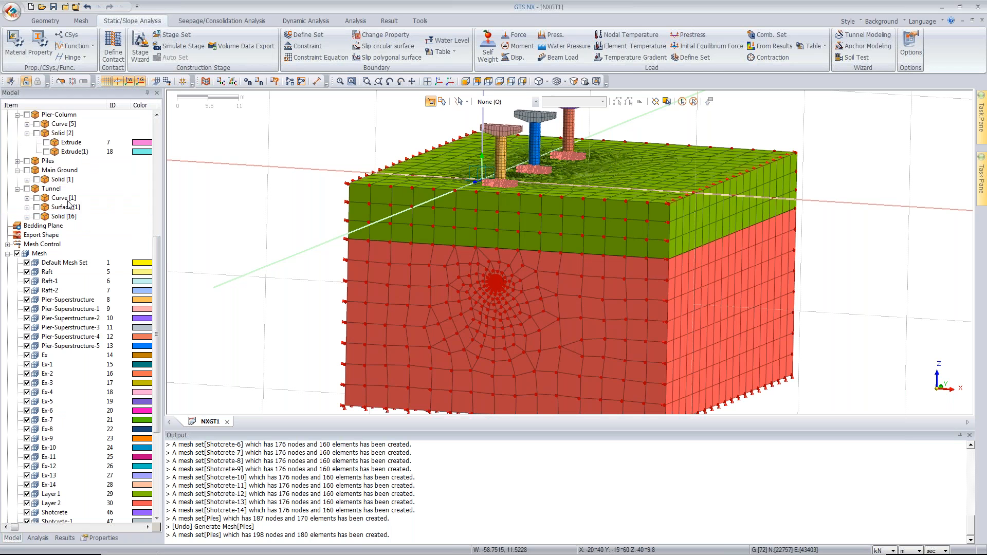
Add a self-weight load with Gz of -1 in a load set named SW.
{"action": "left_click", "coordinate": [491, 49]}
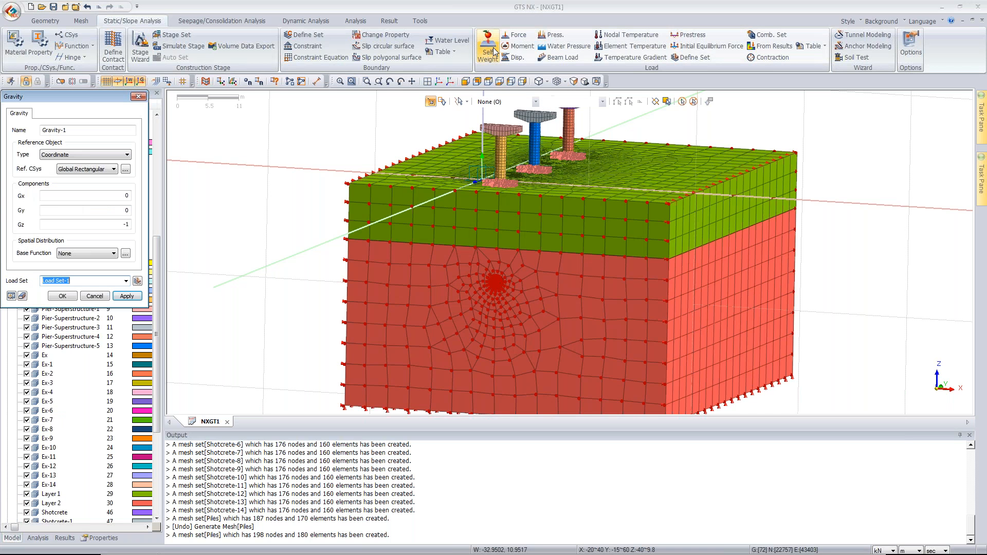
{"action": "type", "text": "SW"}
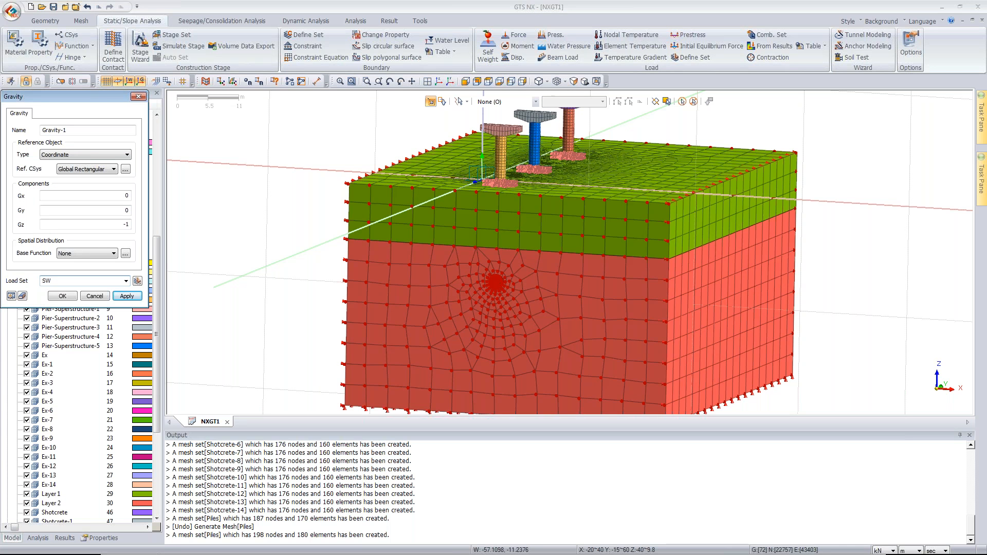
{"action": "left_click", "coordinate": [63, 297]}
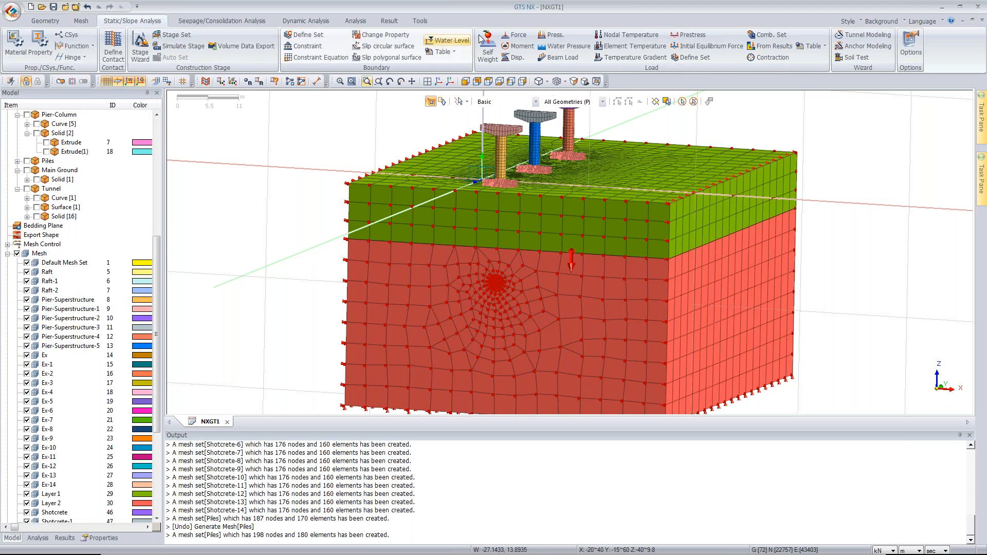
Apply a Z force of -3000 kN to nine nodes, three on top of each pier cap, in a load set named Pressure.
{"action": "left_click", "coordinate": [443, 80]}
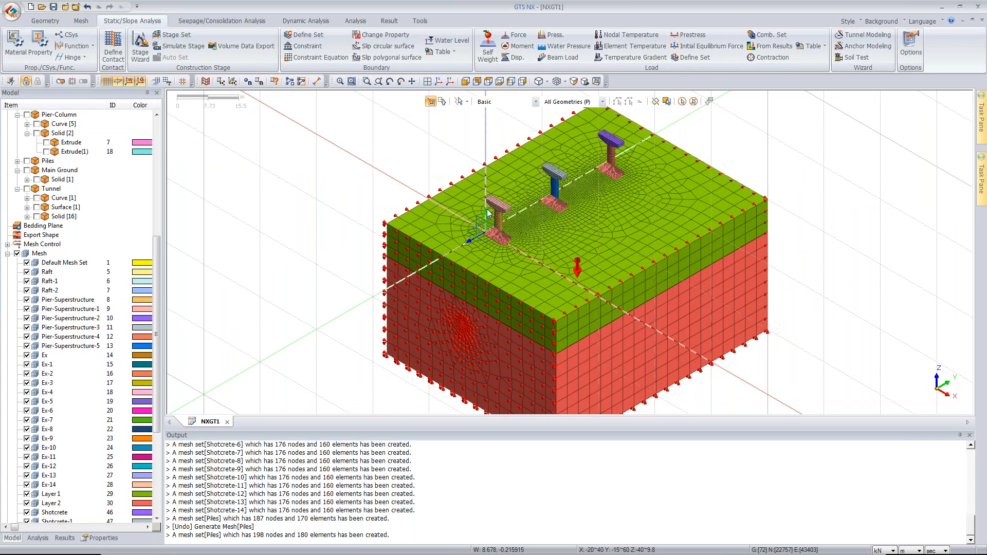
{"action": "scroll", "coordinate": [487, 212], "scroll_direction": "up", "scroll_amount": 3}
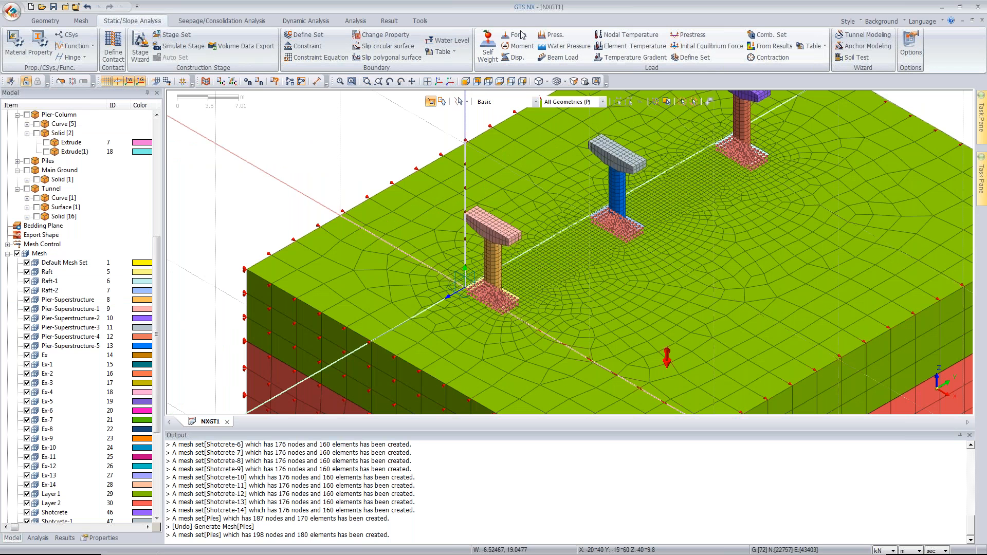
{"action": "left_click", "coordinate": [518, 34]}
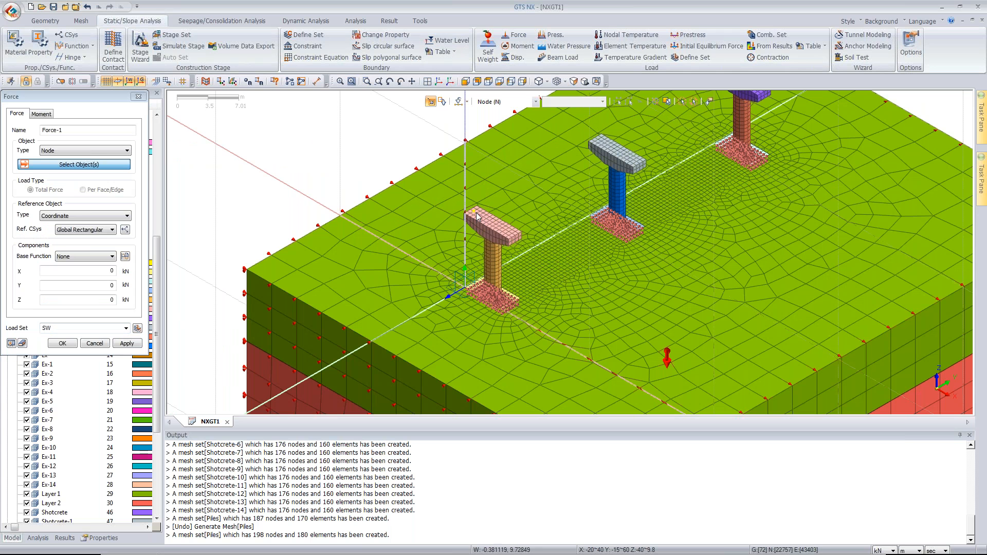
{"action": "left_click", "coordinate": [502, 232]}
{"action": "left_click", "coordinate": [637, 164]}
{"action": "left_click", "coordinate": [619, 152]}
{"action": "middle_click_drag", "start_coordinate": [605, 209], "coordinate": [572, 263]}
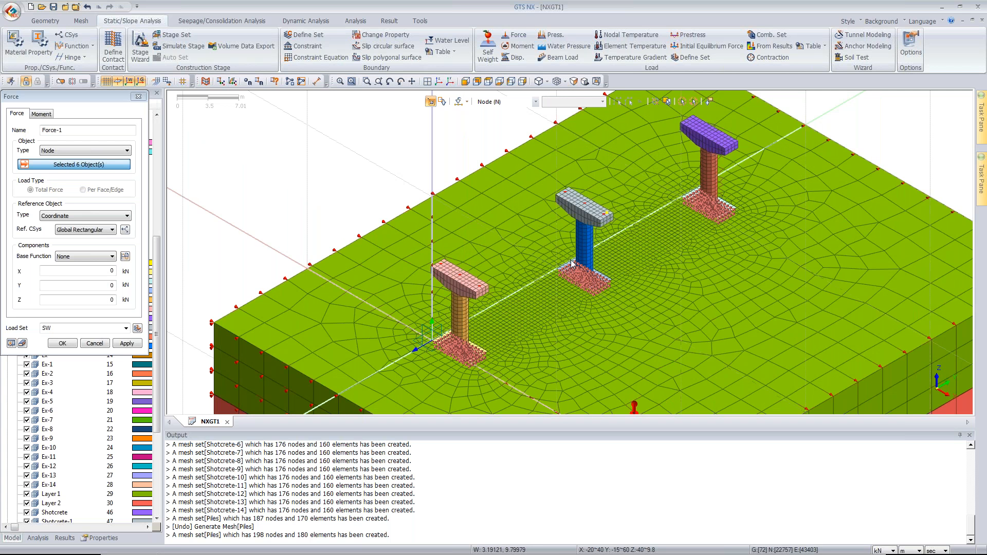
{"action": "middle_click_drag", "start_coordinate": [727, 142], "coordinate": [666, 215]}
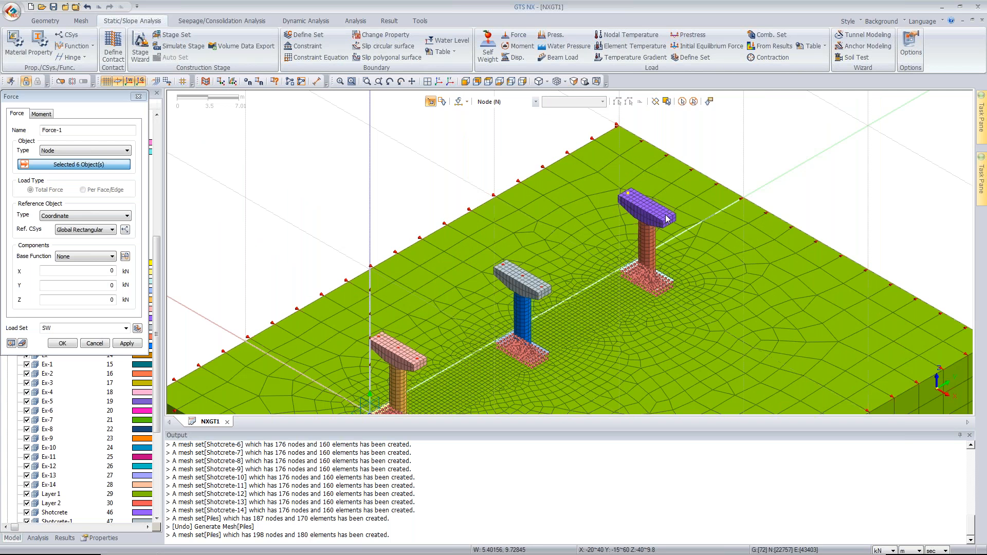
{"action": "left_click", "coordinate": [667, 214]}
{"action": "left_click", "coordinate": [649, 205]}
{"action": "left_click", "coordinate": [102, 297]}
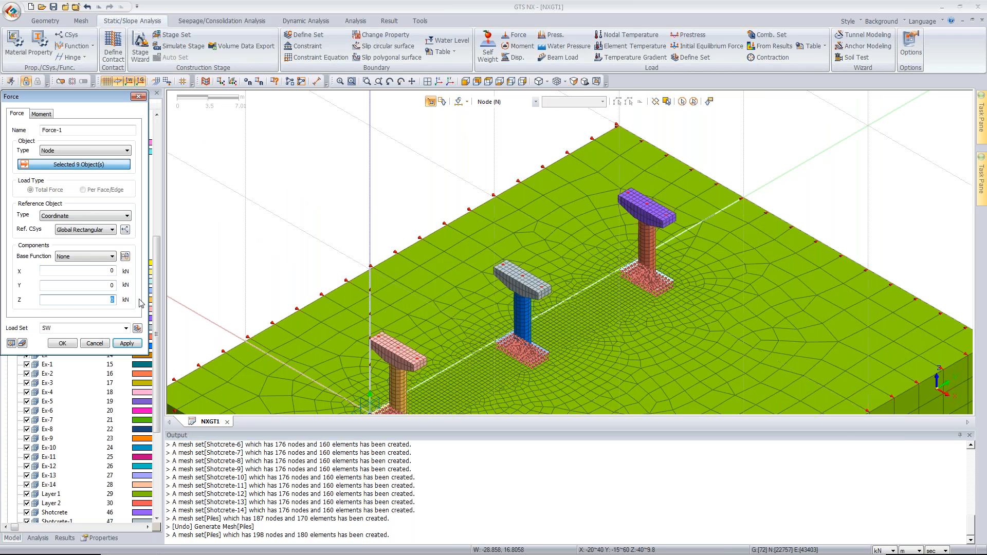
{"action": "type", "text": "-3000"}
{"action": "left_click", "coordinate": [74, 330]}
{"action": "type", "text": "Pressure"}
{"action": "left_click", "coordinate": [11, 343]}
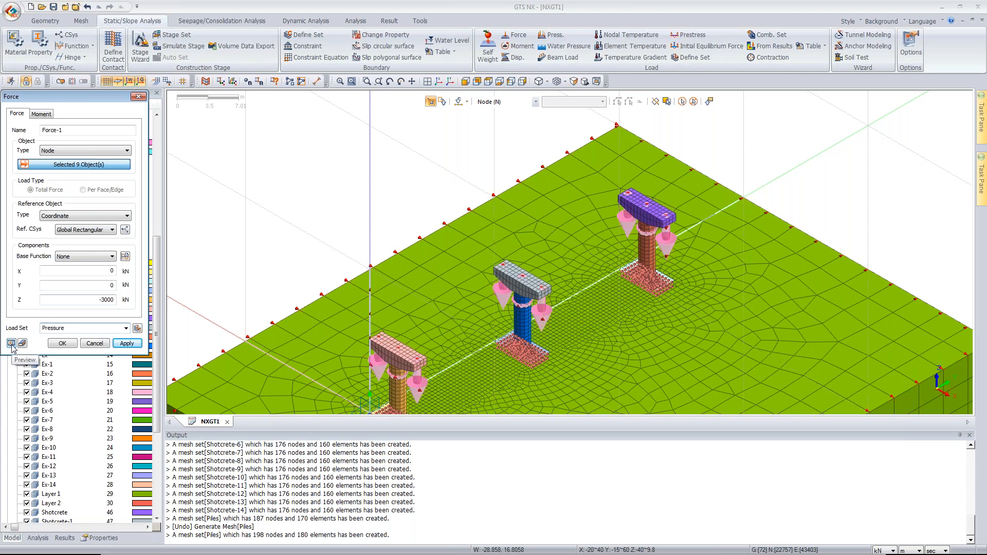
{"action": "left_click", "coordinate": [61, 343]}
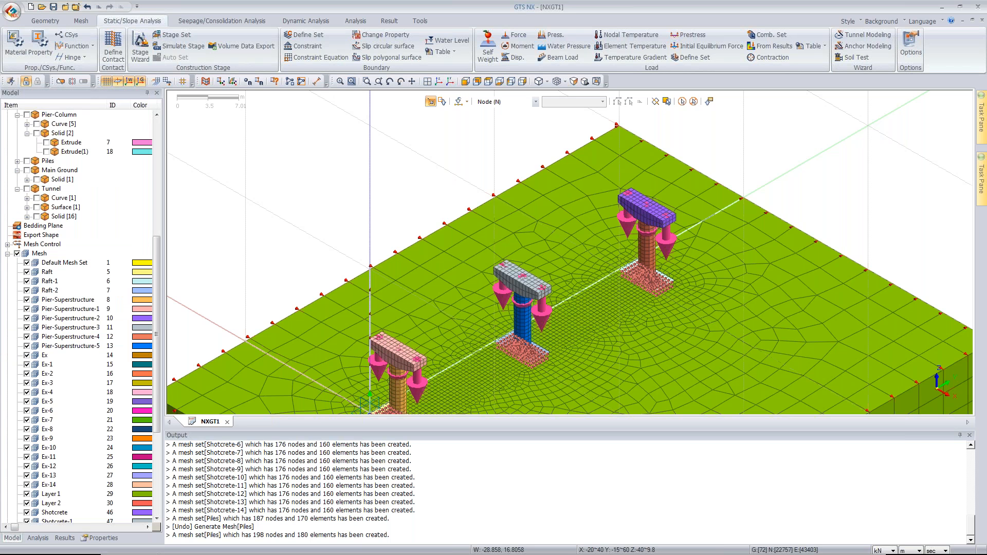
Hide the Raft, Raft-1, Raft-2 and GS boundary sets and the static loads from the isometric model view.
{"action": "left_click", "coordinate": [440, 82]}
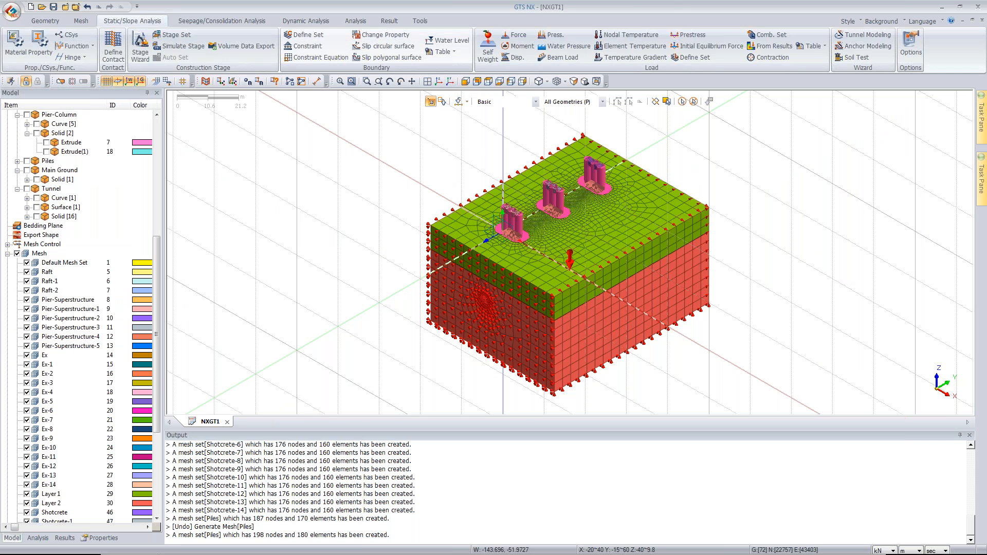
{"action": "left_click", "coordinate": [43, 541]}
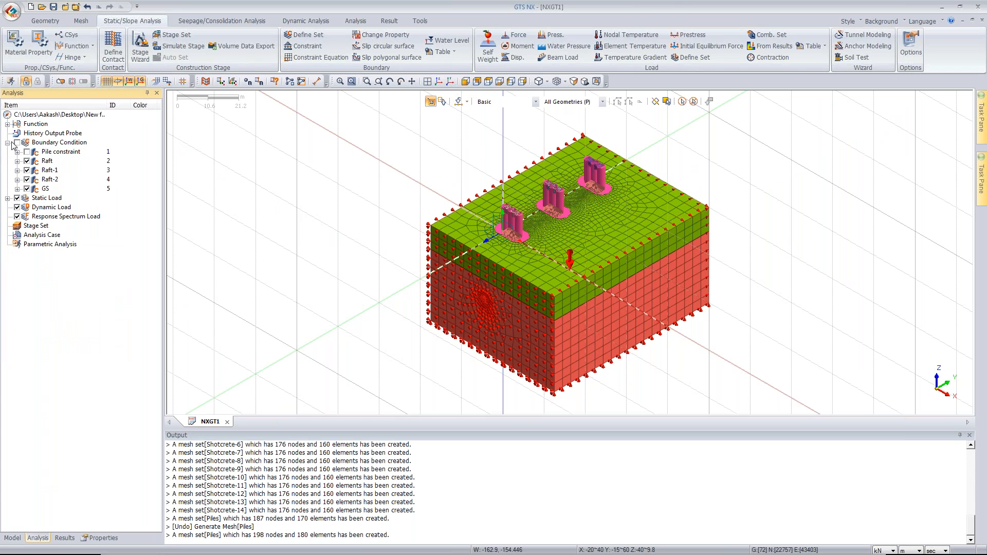
{"action": "left_click", "coordinate": [28, 160]}
{"action": "left_click", "coordinate": [28, 169]}
{"action": "left_click", "coordinate": [28, 178]}
{"action": "left_click", "coordinate": [28, 189]}
{"action": "left_click", "coordinate": [17, 198]}
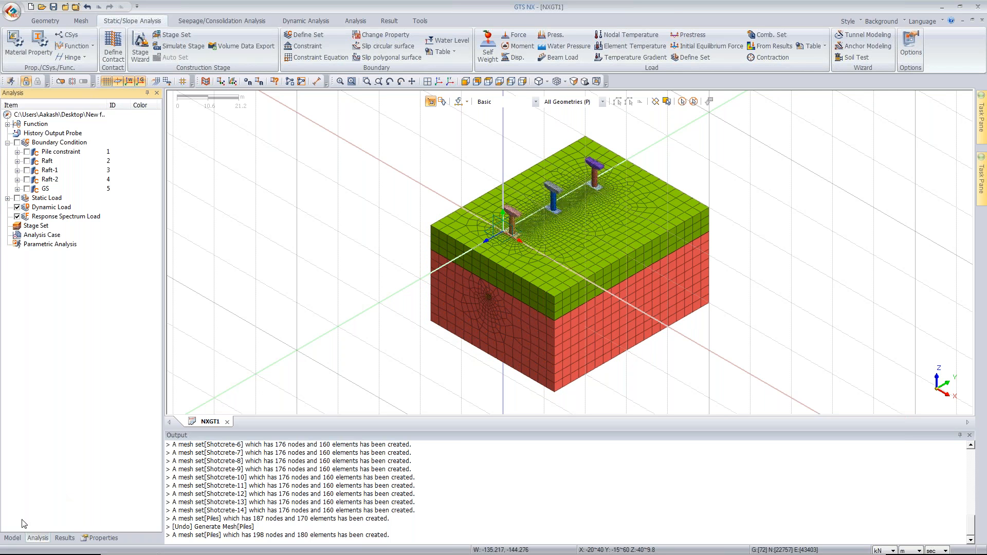
Hide all mesh sets except the tunnel excavation segments Ex to Ex-14.
{"action": "left_click", "coordinate": [12, 538]}
{"action": "left_click", "coordinate": [17, 253]}
{"action": "scroll", "coordinate": [158, 267], "scroll_direction": "down", "scroll_amount": 1}
{"action": "scroll", "coordinate": [158, 267], "scroll_direction": "down", "scroll_amount": 2}
{"action": "left_click", "coordinate": [54, 291]}
{"action": "left_click", "coordinate": [64, 422], "text": "shift"}
{"action": "left_click", "coordinate": [27, 420]}
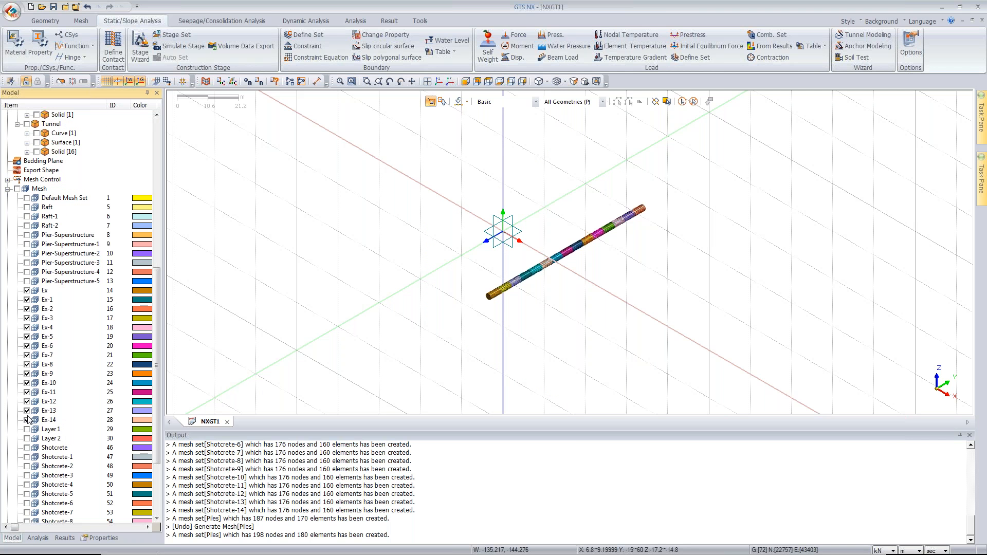
Rename the 15 excavation mesh sets as Excavation with starting suffix 1, sorted ascending by Y, X and Z from their centers.
{"action": "left_click", "coordinate": [82, 21]}
{"action": "left_click", "coordinate": [294, 35]}
{"action": "left_click", "coordinate": [682, 102]}
{"action": "left_click", "coordinate": [37, 184]}
{"action": "left_click", "coordinate": [37, 200]}
{"action": "double_click", "coordinate": [73, 262]}
{"action": "type", "text": "Excavat"}
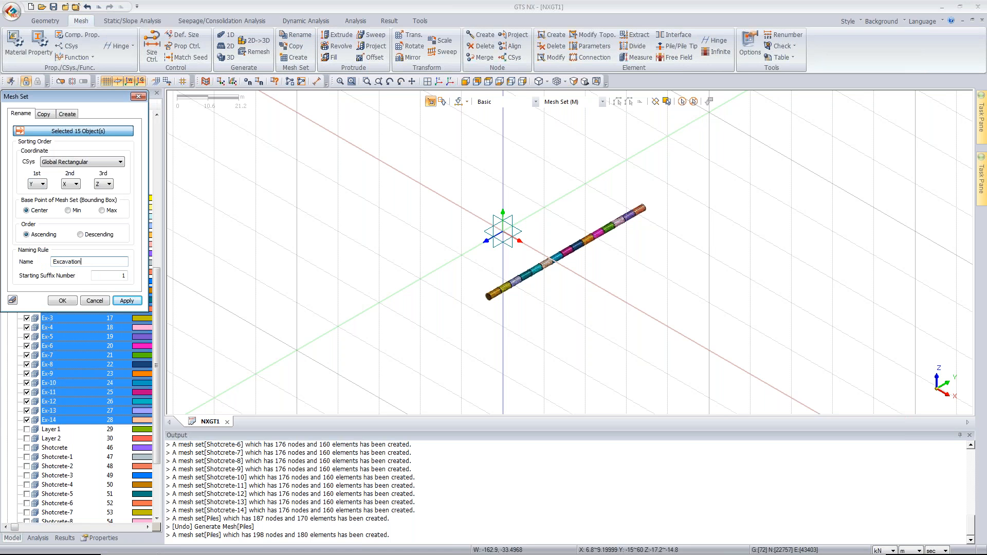
{"action": "type", "text": "ion"}
{"action": "left_click", "coordinate": [62, 300]}
Hide the renamed excavation mesh sets and display only the 15 mesh sets Shotcrete to Shotcrete-14.
{"action": "left_click", "coordinate": [67, 291]}
{"action": "left_click", "coordinate": [65, 420], "text": "shift"}
{"action": "left_click", "coordinate": [25, 420]}
{"action": "scroll", "coordinate": [61, 367], "scroll_direction": "down", "scroll_amount": 4}
{"action": "left_click", "coordinate": [54, 346]}
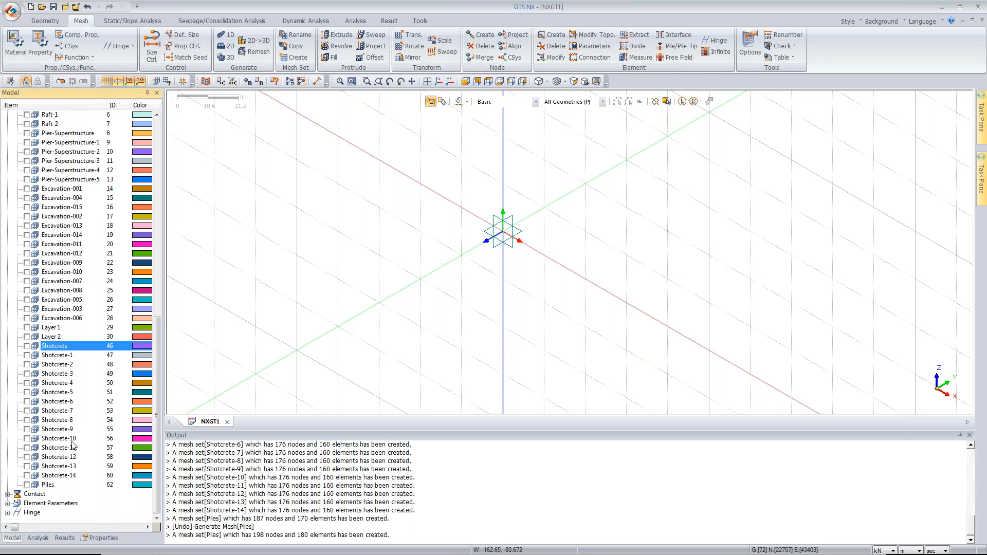
{"action": "left_click", "coordinate": [59, 475], "text": "shift"}
{"action": "left_click", "coordinate": [27, 475]}
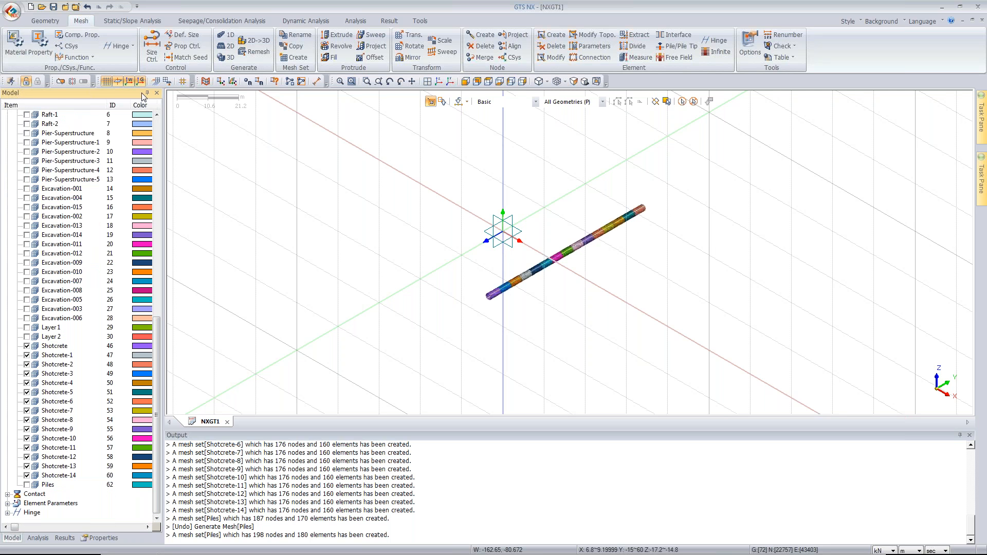
Rename the 15 displayed shotcrete mesh sets as Shotcrete with starting suffix 1, sorted ascending by Y, X and Z from their centers.
{"action": "left_click", "coordinate": [298, 37]}
{"action": "left_click", "coordinate": [684, 101]}
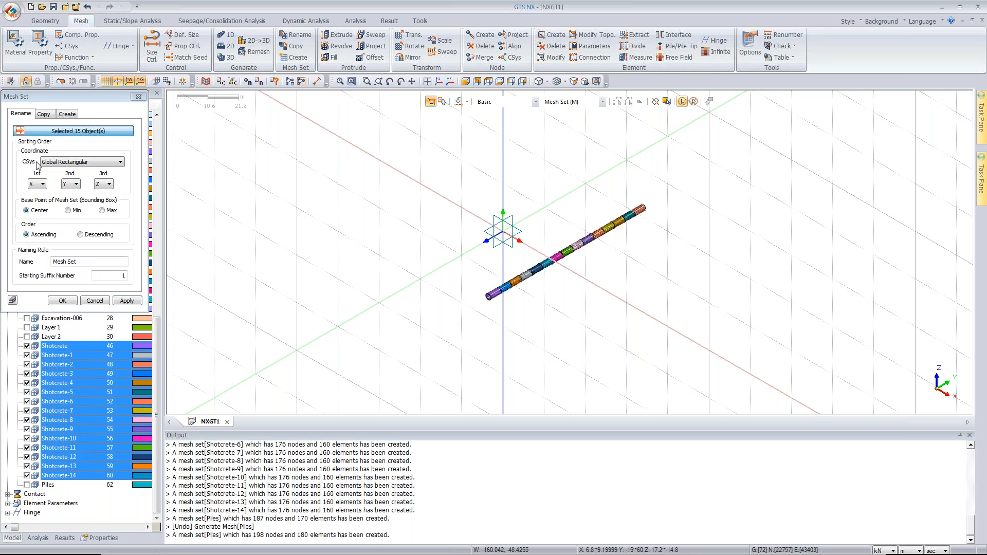
{"action": "left_click", "coordinate": [38, 184]}
{"action": "left_click", "coordinate": [31, 199]}
{"action": "left_click_drag", "start_coordinate": [84, 261], "coordinate": [20, 278]}
{"action": "type", "text": "S"}
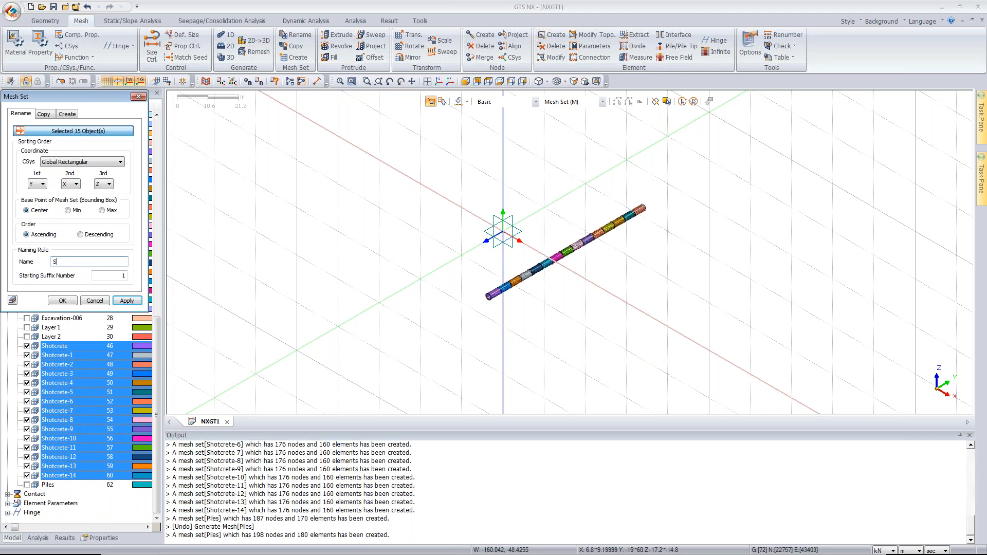
{"action": "type", "text": "hotcrete"}
{"action": "left_click", "coordinate": [70, 300]}
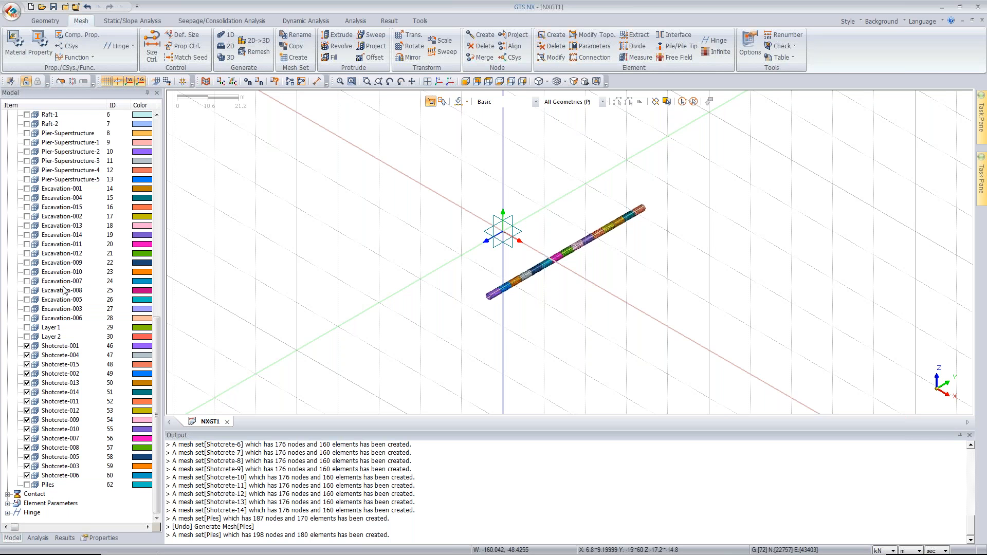
Start a stage assignment rule in the Stage Definition Wizard that removes (R) mesh sets with the prefix Excavation-.
{"action": "left_click", "coordinate": [138, 23]}
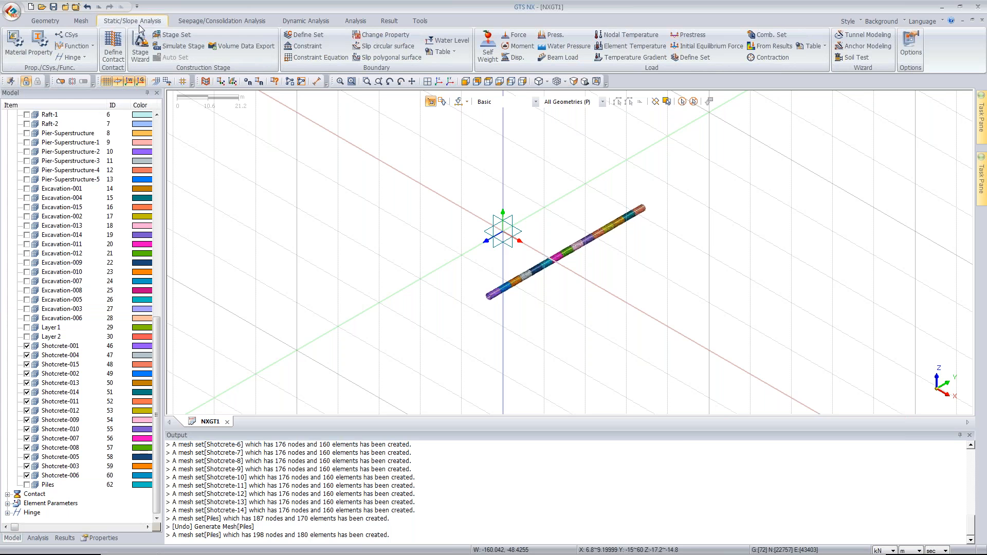
{"action": "left_click", "coordinate": [139, 47]}
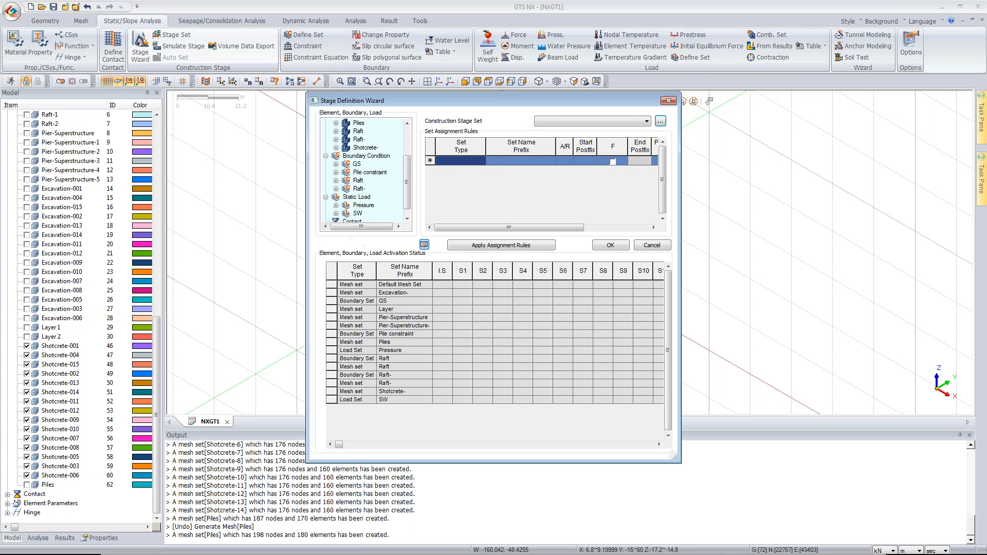
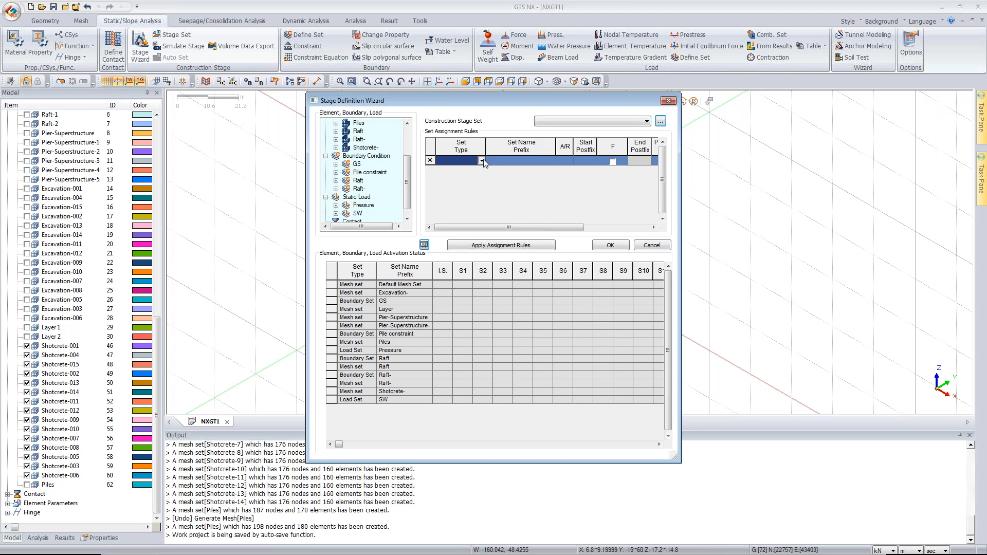
{"action": "left_click", "coordinate": [482, 161]}
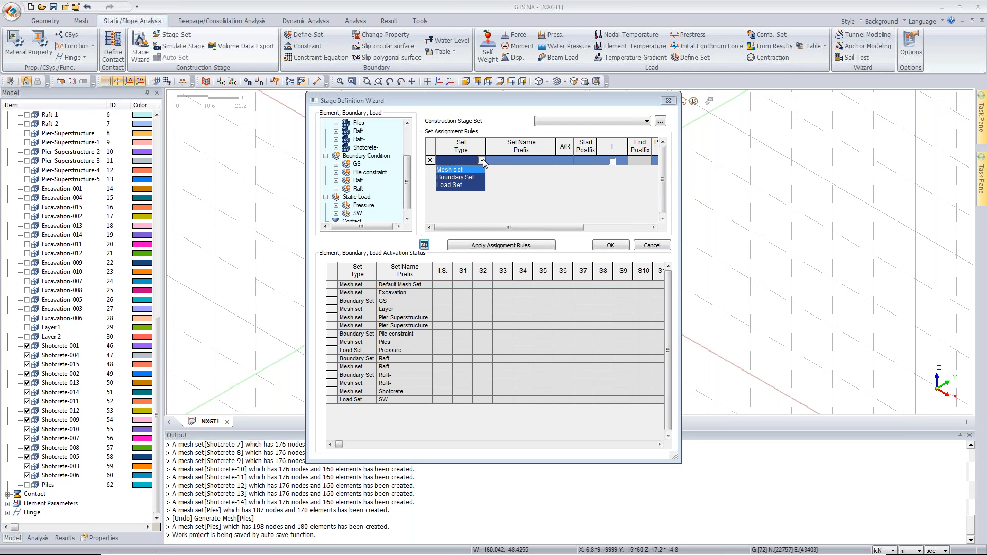
{"action": "left_click", "coordinate": [483, 161]}
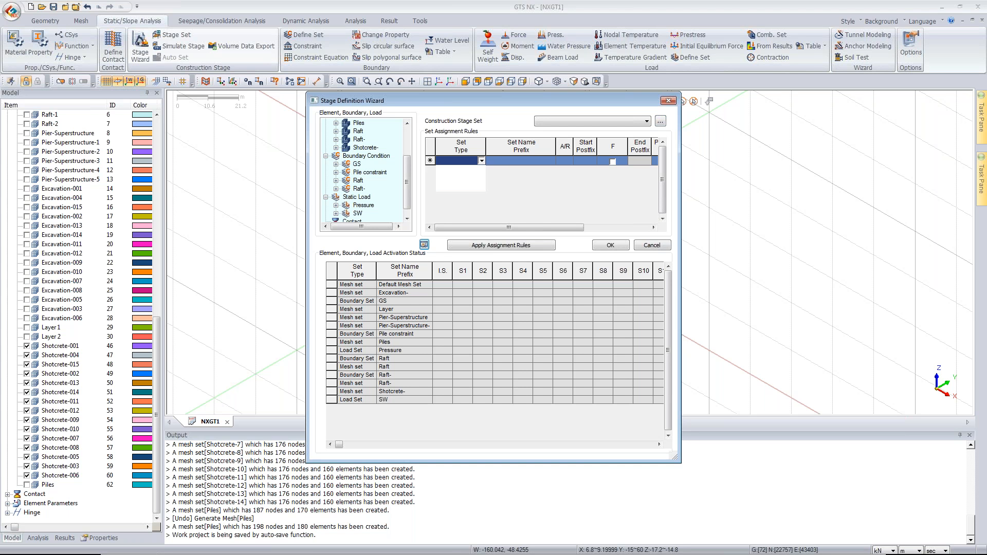
{"action": "left_click", "coordinate": [457, 169]}
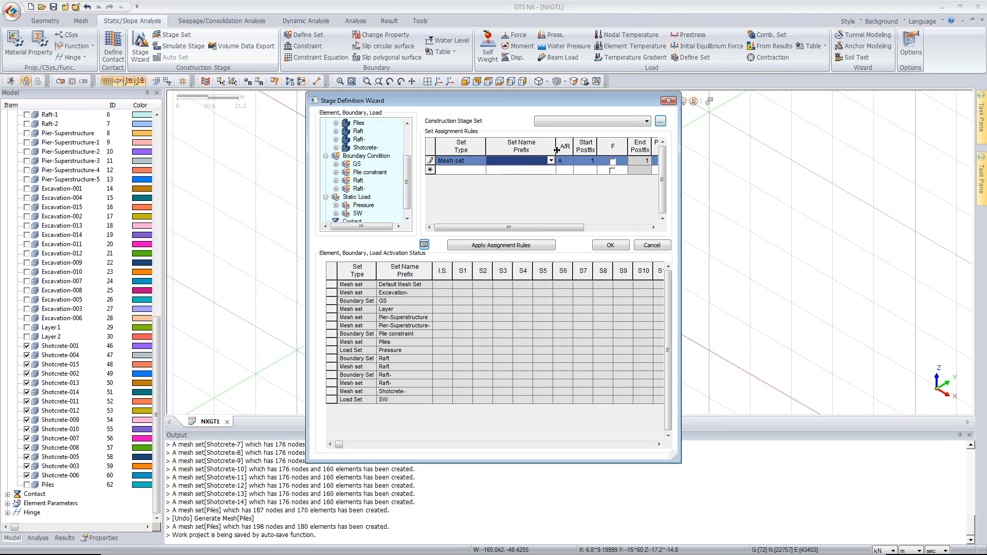
{"action": "left_click", "coordinate": [551, 161]}
{"action": "left_click", "coordinate": [531, 184]}
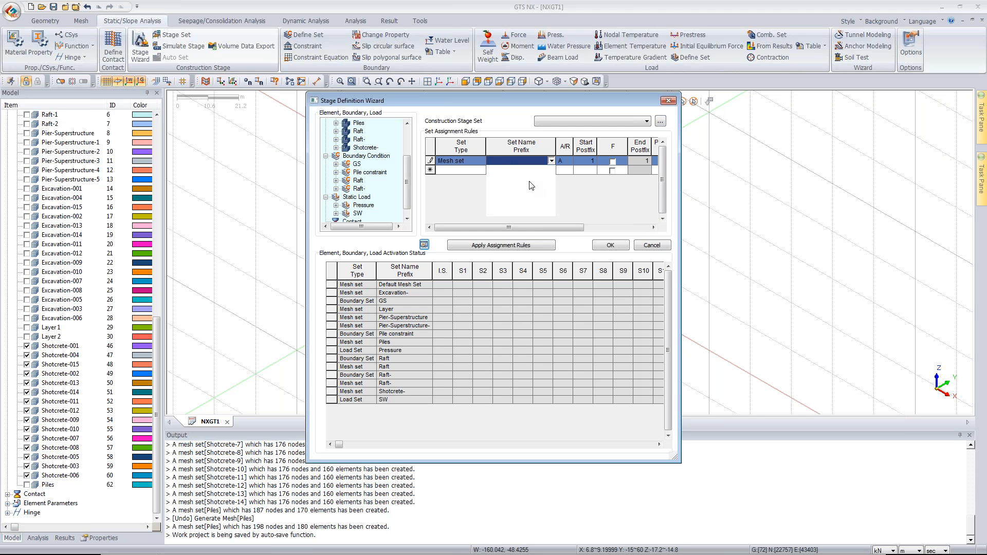
{"action": "left_click", "coordinate": [551, 161]}
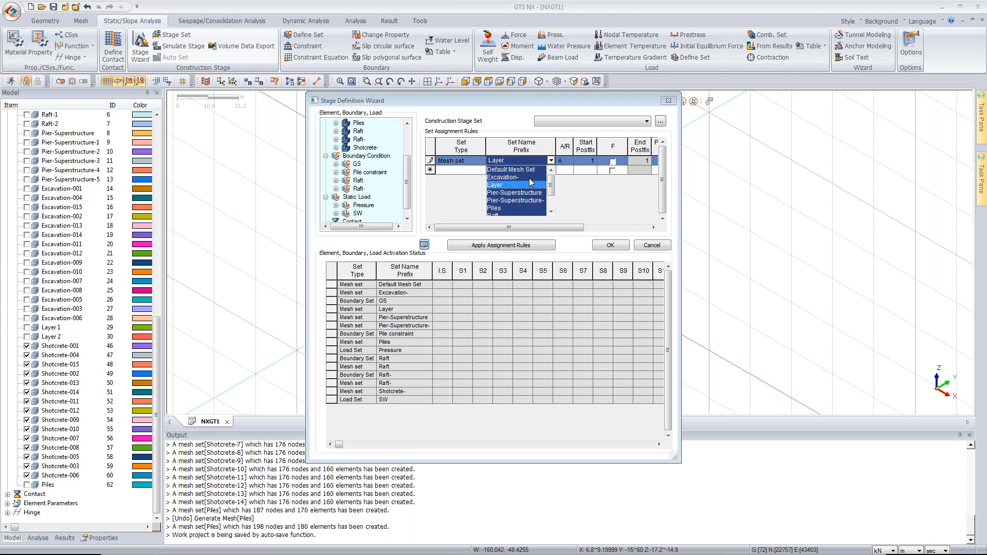
{"action": "left_click", "coordinate": [526, 177]}
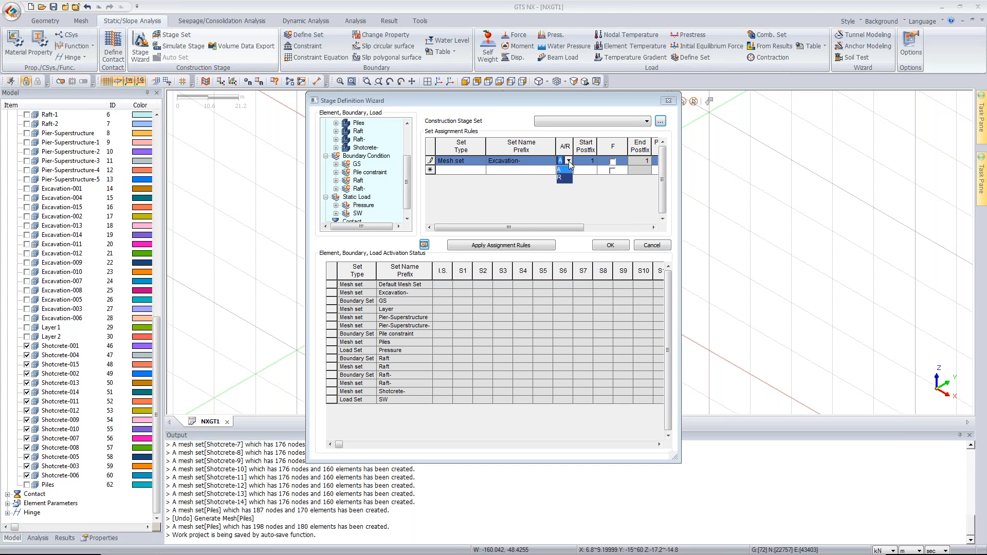
{"action": "left_click", "coordinate": [560, 177]}
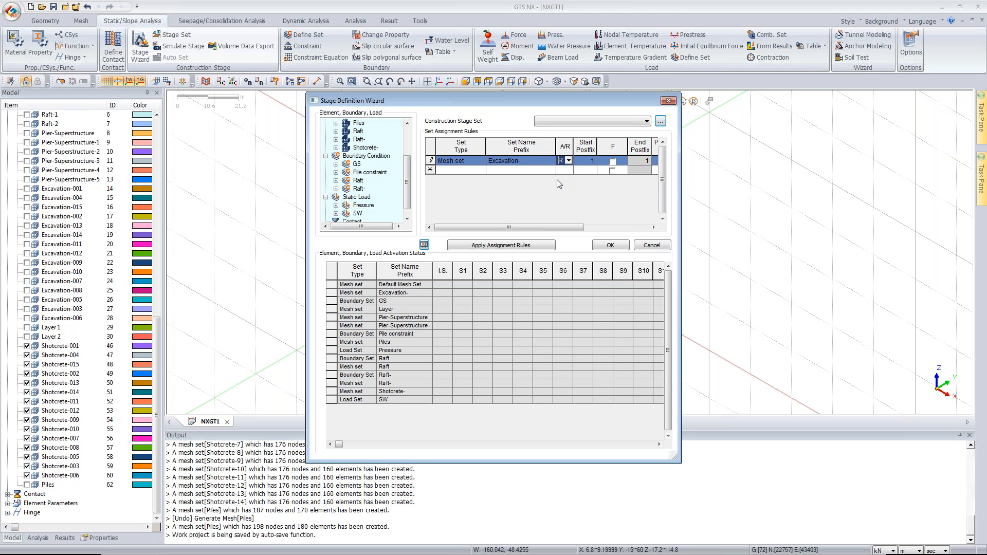
Set the Excavation- rule to run from postfix 1 to end postfix 15, beginning at start stage 2.
{"action": "left_click", "coordinate": [479, 273]}
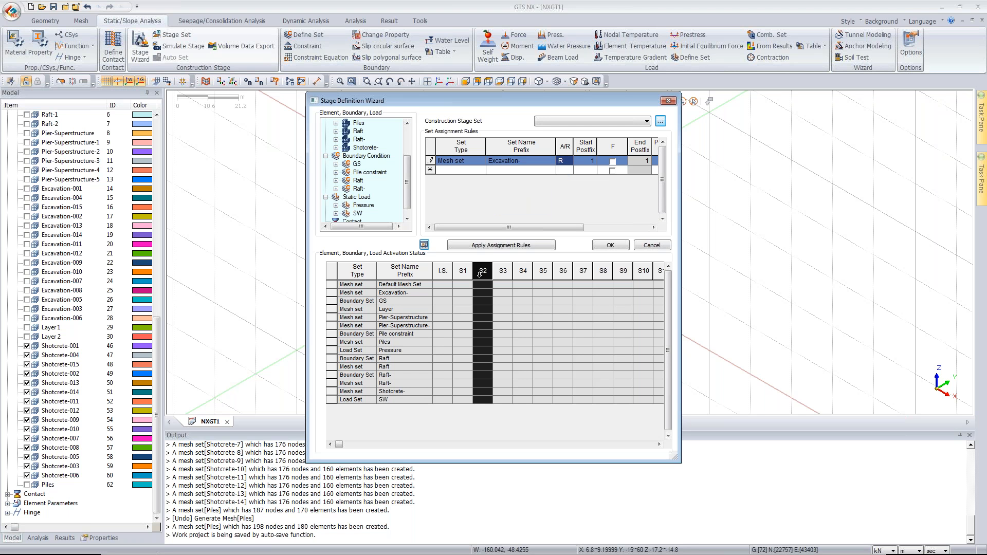
{"action": "left_click", "coordinate": [585, 162]}
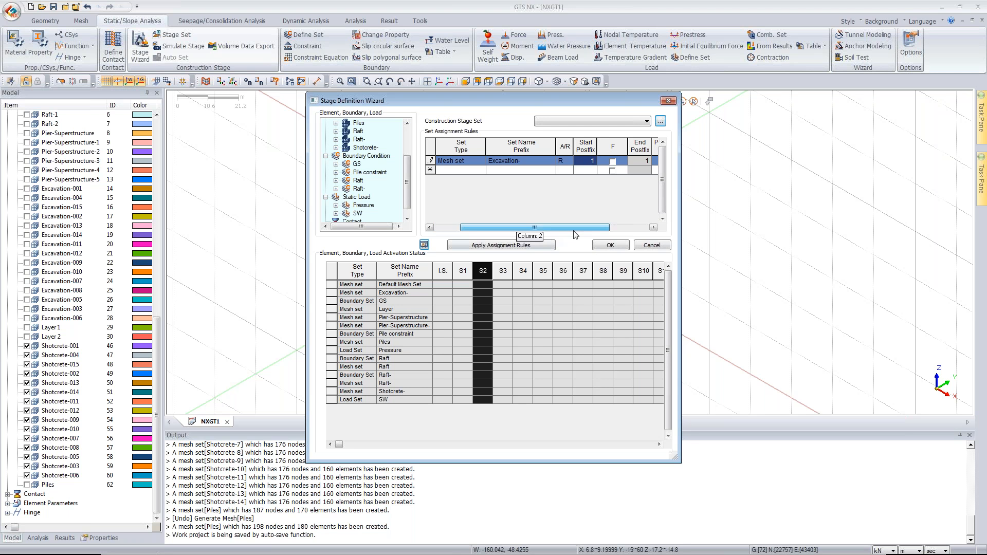
{"action": "left_click_drag", "start_coordinate": [571, 230], "coordinate": [586, 181]}
{"action": "left_click", "coordinate": [562, 161]}
{"action": "left_click", "coordinate": [597, 162]}
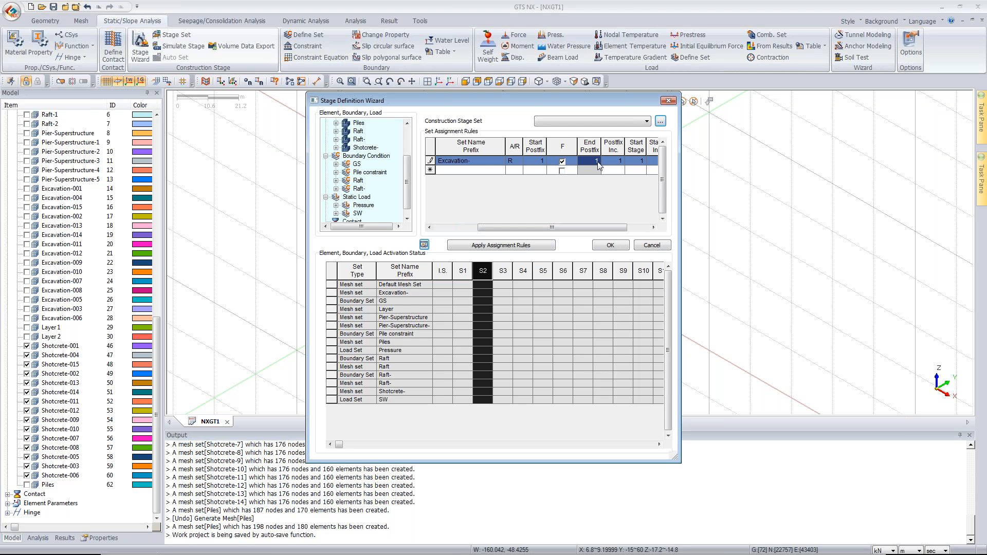
{"action": "type", "text": "15"}
{"action": "key", "text": "Tab"}
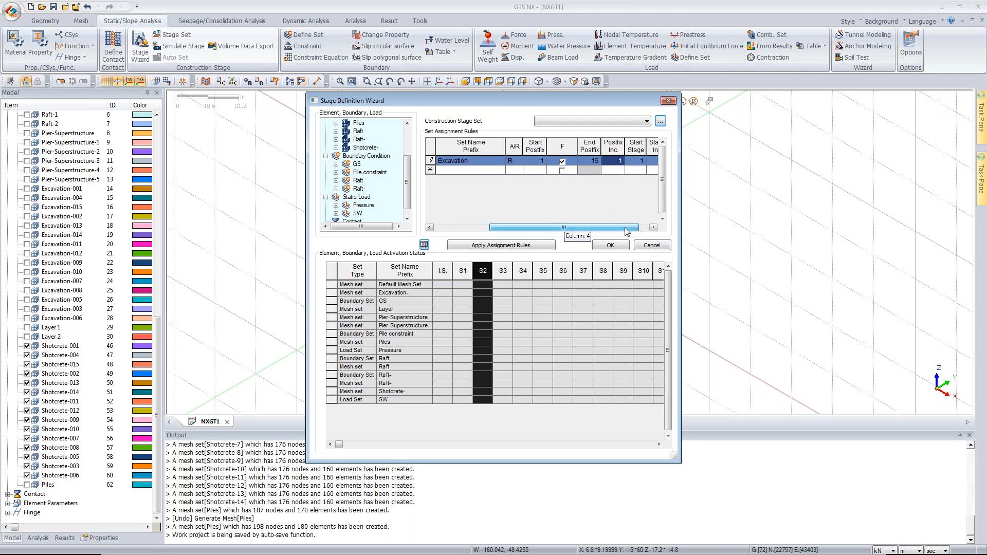
{"action": "left_click_drag", "start_coordinate": [615, 233], "coordinate": [637, 232]}
{"action": "left_click", "coordinate": [569, 165]}
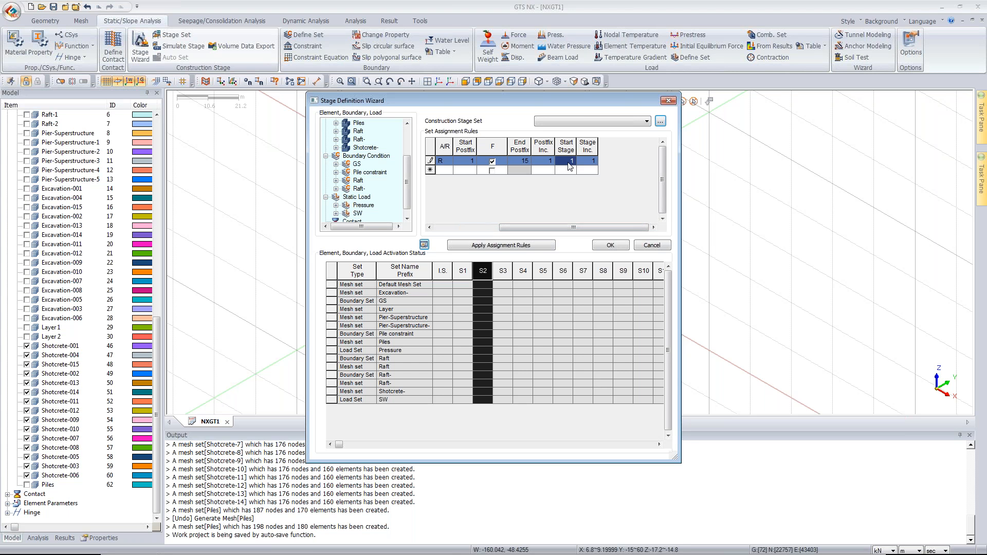
{"action": "left_click", "coordinate": [569, 170]}
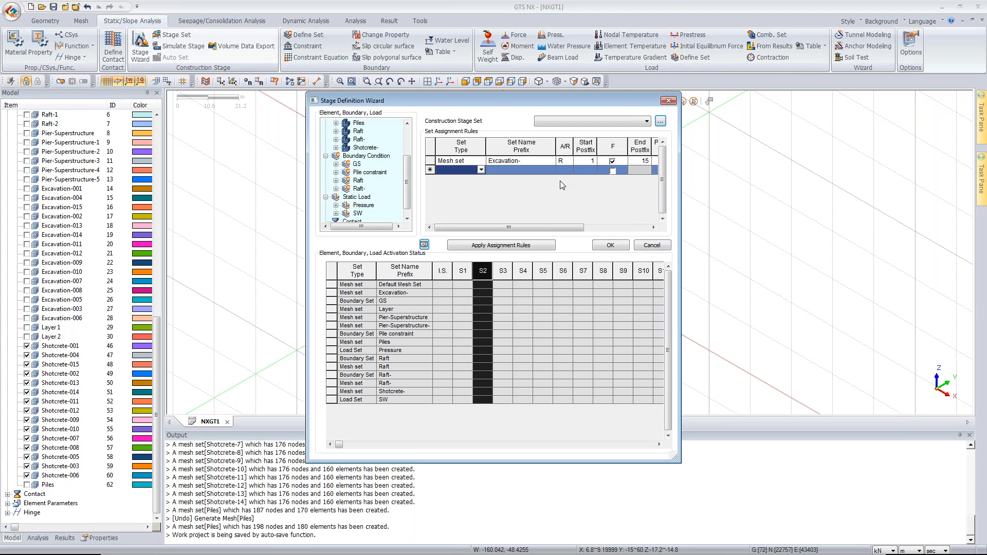
Add a second assignment rule for mesh sets with the prefix Shotcrete-, keeping it as activation (A).
{"action": "left_click", "coordinate": [478, 170]}
{"action": "left_click", "coordinate": [455, 179]}
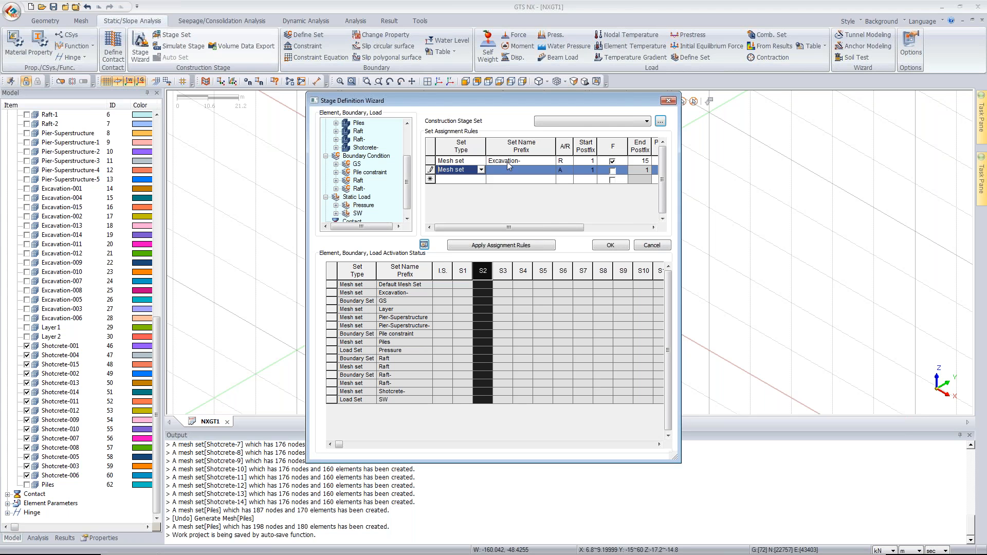
{"action": "left_click", "coordinate": [508, 169]}
{"action": "left_click", "coordinate": [552, 171]}
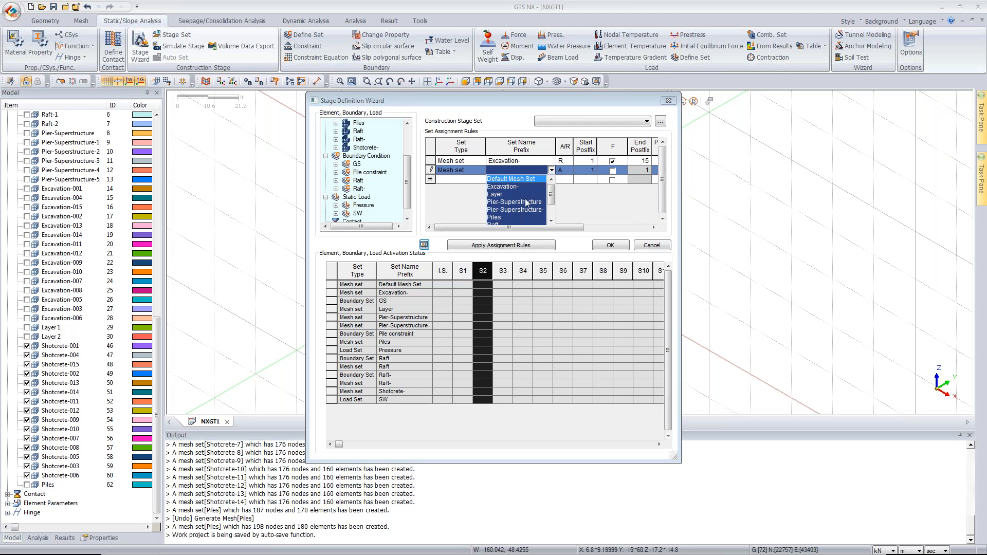
{"action": "scroll", "coordinate": [549, 212], "scroll_direction": "down", "scroll_amount": 1}
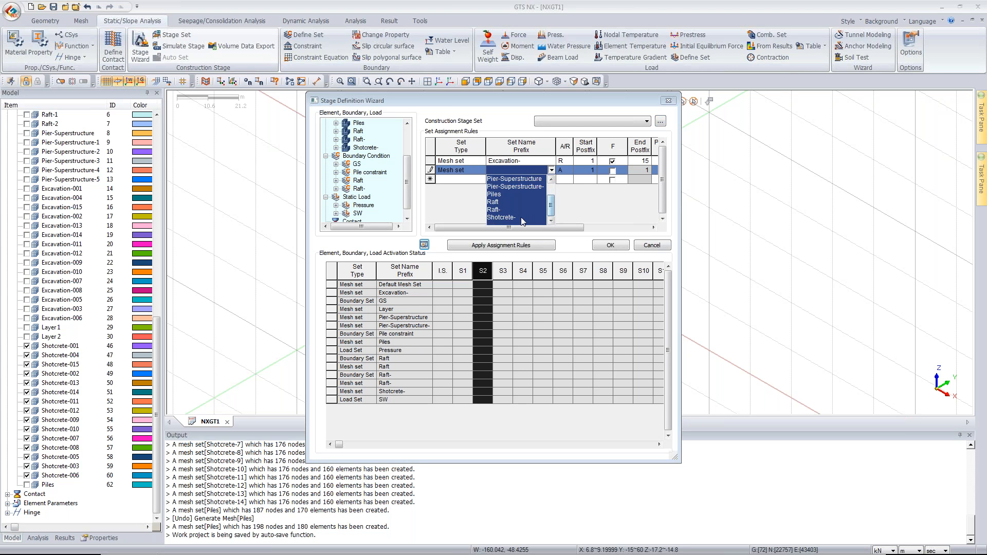
{"action": "left_click", "coordinate": [520, 217]}
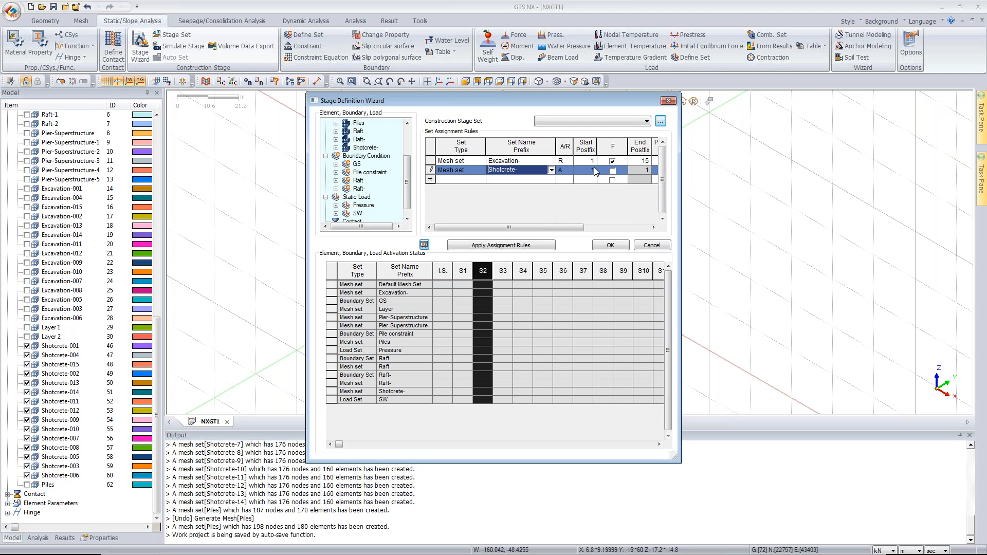
Set the Shotcrete- rule to run up to end postfix 15, beginning at start stage 3.
{"action": "left_click", "coordinate": [613, 171]}
{"action": "left_click", "coordinate": [639, 174]}
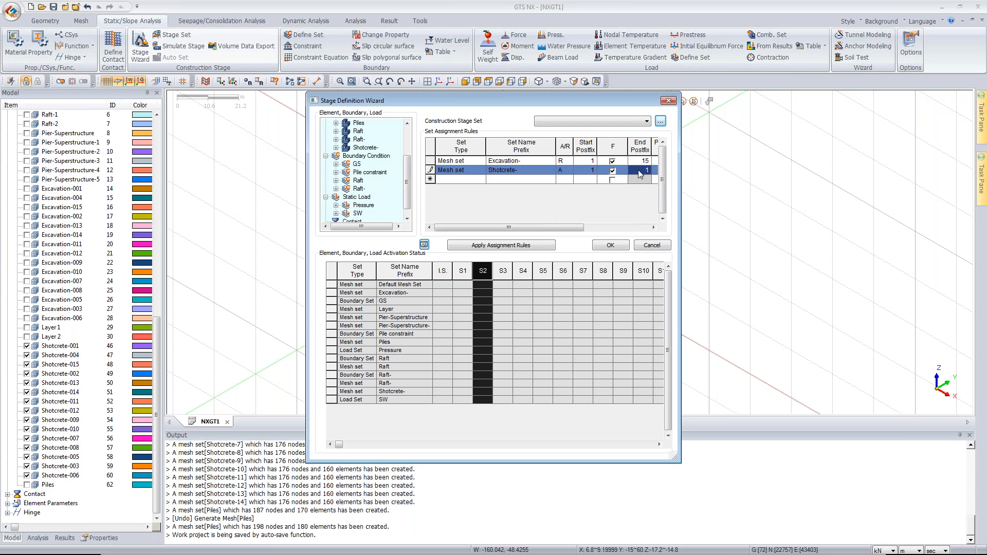
{"action": "type", "text": "15"}
{"action": "left_click", "coordinate": [606, 227]}
{"action": "left_click", "coordinate": [549, 173]}
{"action": "left_click", "coordinate": [567, 175]}
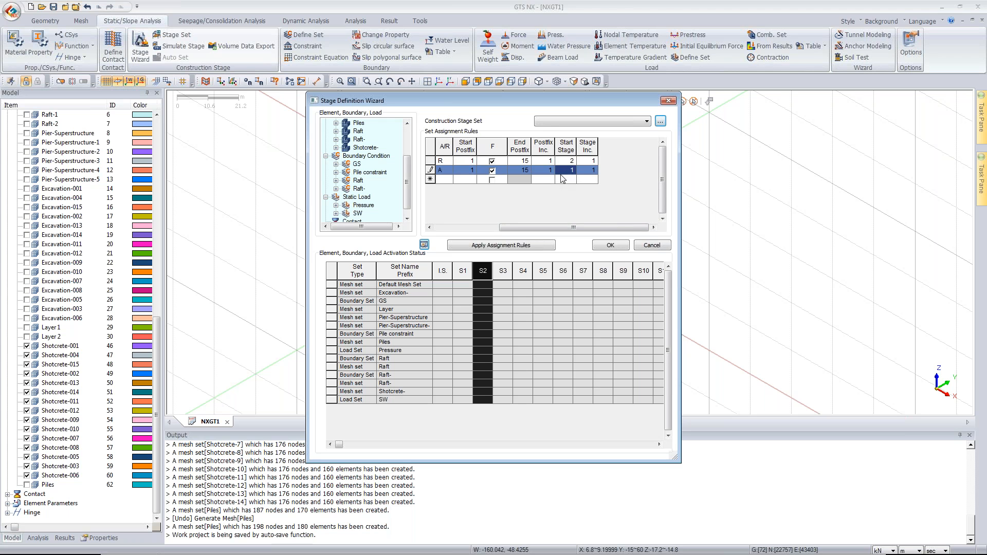
{"action": "left_click", "coordinate": [561, 176]}
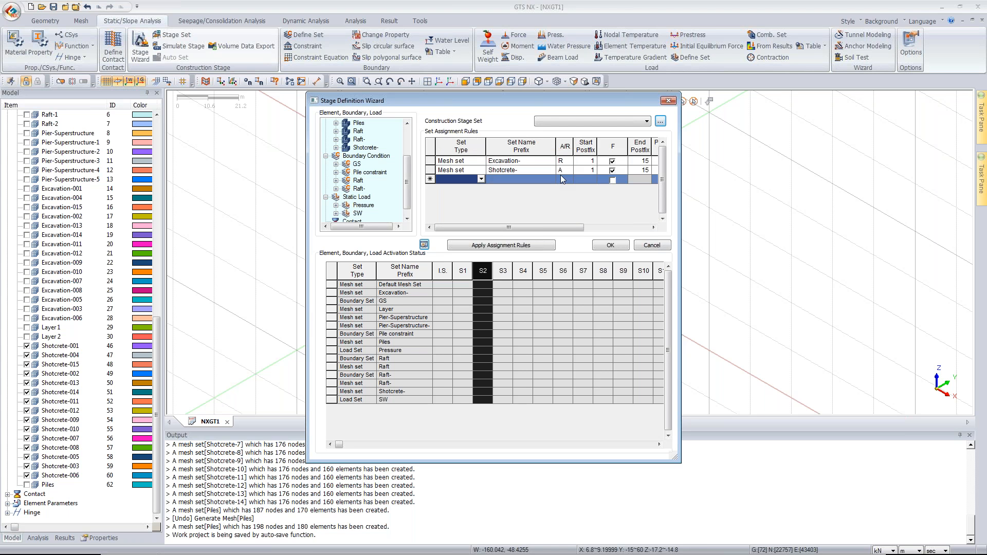
Apply the assignment rules and assign the Excavation-, Layer and SW sets to the initial stage.
{"action": "left_click", "coordinate": [518, 246]}
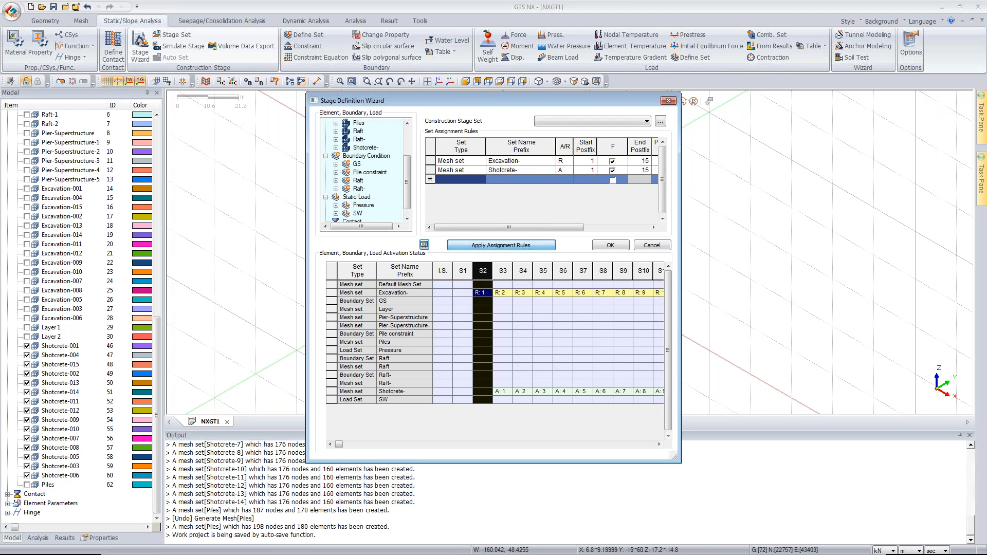
{"action": "left_click_drag", "start_coordinate": [406, 166], "coordinate": [414, 133]}
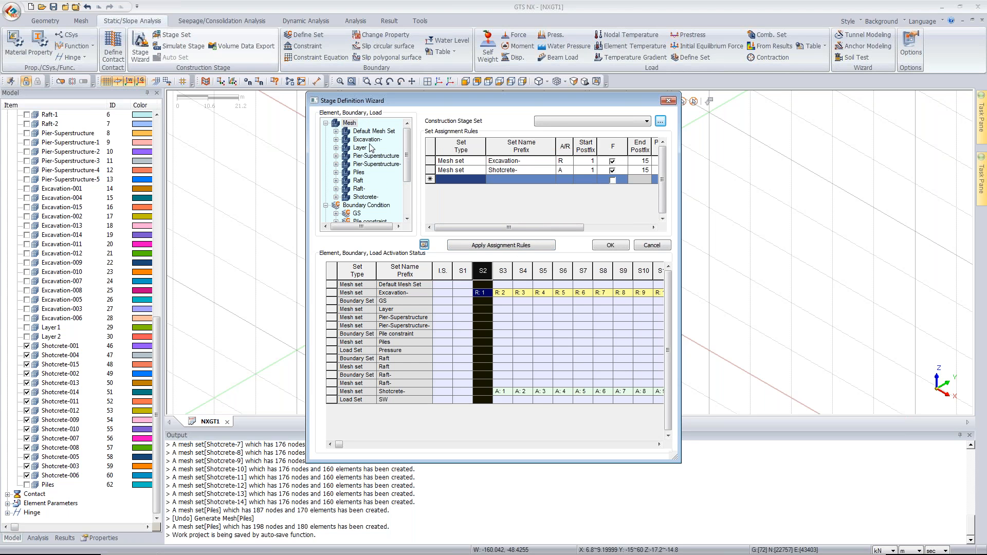
{"action": "left_click_drag", "start_coordinate": [368, 139], "coordinate": [440, 270]}
{"action": "left_click_drag", "start_coordinate": [362, 149], "coordinate": [445, 276]}
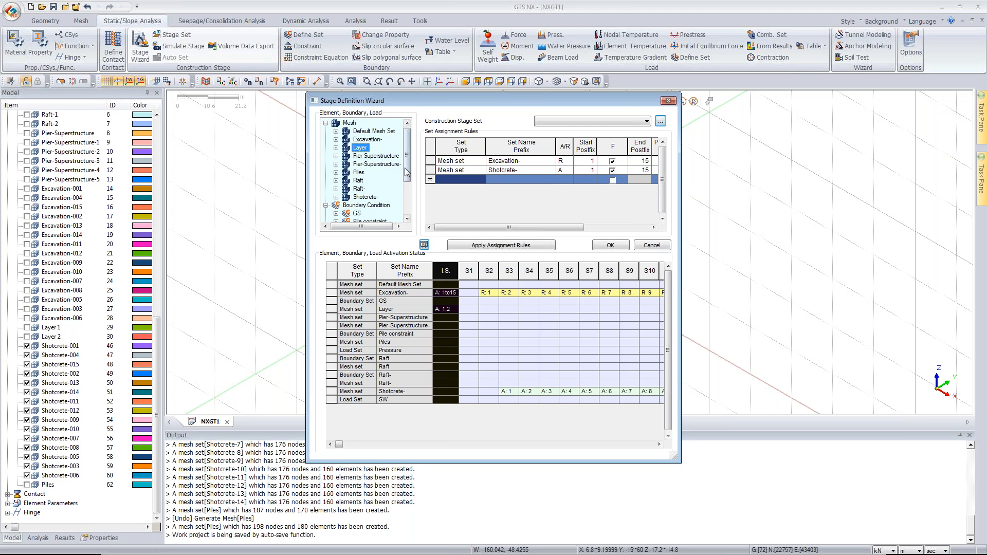
{"action": "scroll", "coordinate": [362, 202], "scroll_direction": "down", "scroll_amount": 1}
{"action": "left_click", "coordinate": [356, 197]}
{"action": "left_click_drag", "start_coordinate": [409, 189], "coordinate": [441, 282]}
Add a Stress-type construction stage set named Construction Stage Set-1 and apply the assignment rules to it.
{"action": "left_click", "coordinate": [661, 121]}
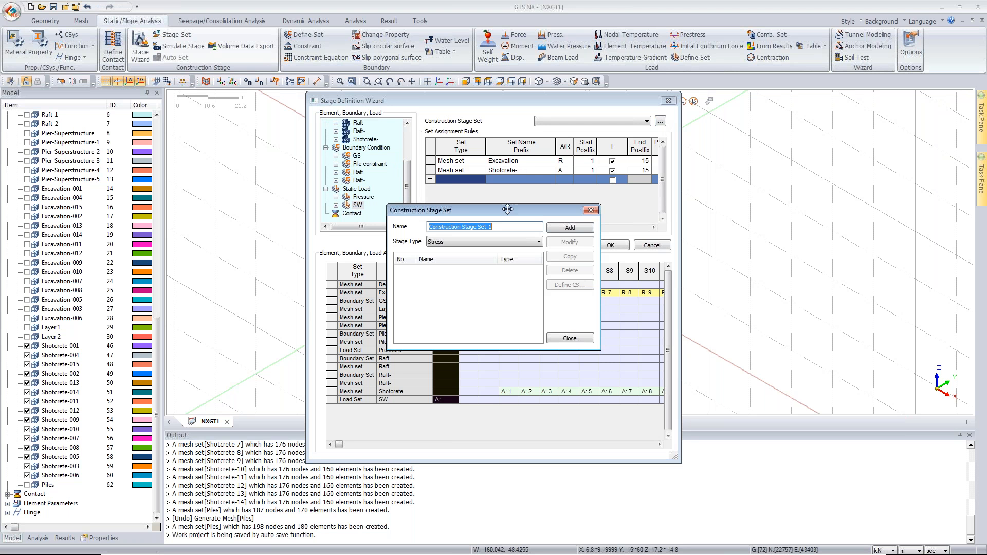
{"action": "left_click", "coordinate": [570, 227]}
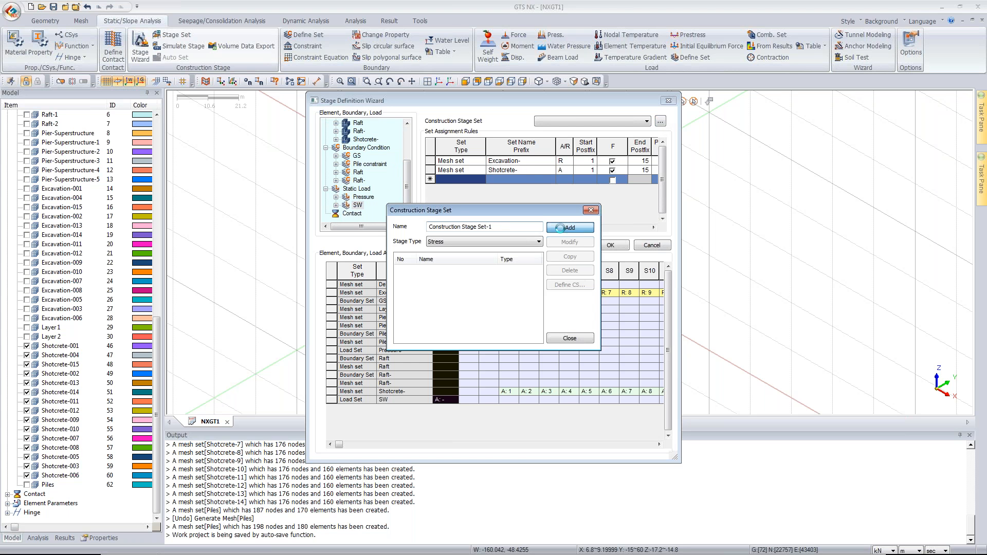
{"action": "left_click", "coordinate": [581, 340]}
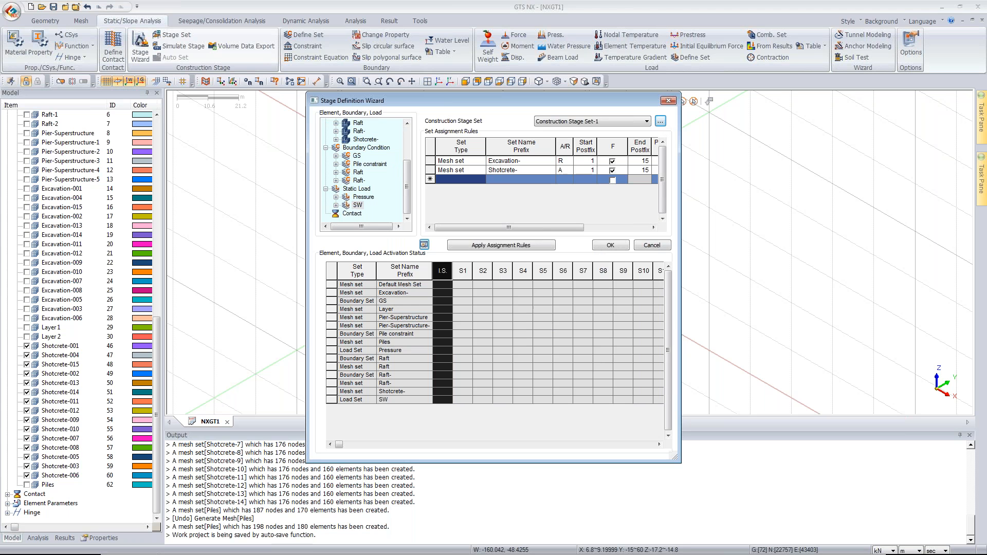
{"action": "left_click", "coordinate": [508, 247]}
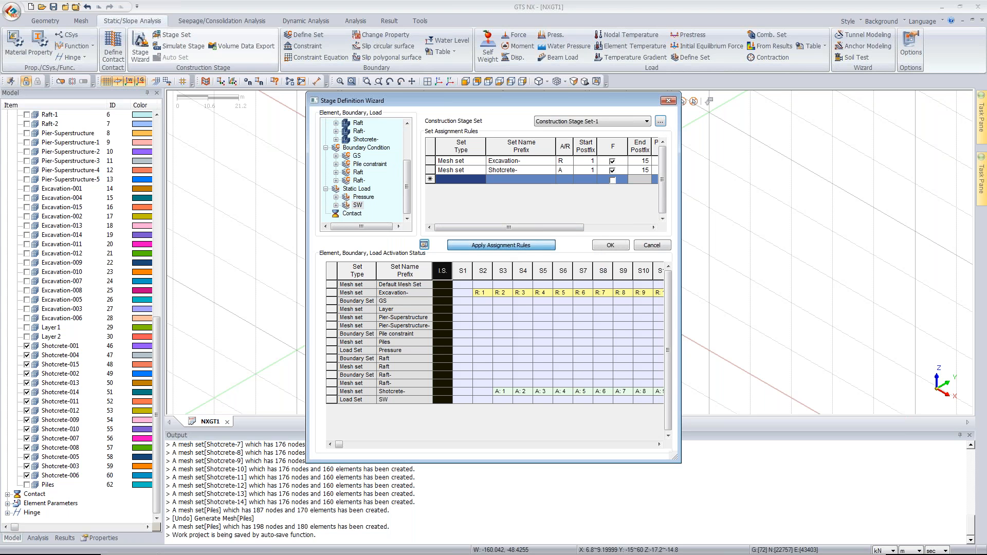
Assign the SW load, the Excavation- and Layer mesh sets and the GS boundary to the initial stage, and accept the wizard's stage definition.
{"action": "left_click", "coordinate": [358, 213]}
{"action": "left_click_drag", "start_coordinate": [437, 333], "coordinate": [437, 334]}
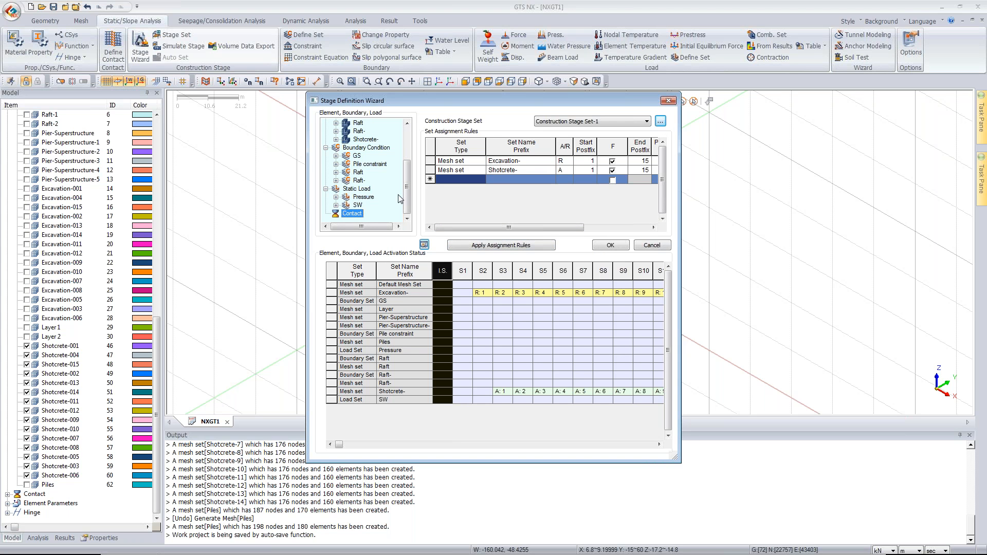
{"action": "left_click_drag", "start_coordinate": [405, 189], "coordinate": [409, 156]}
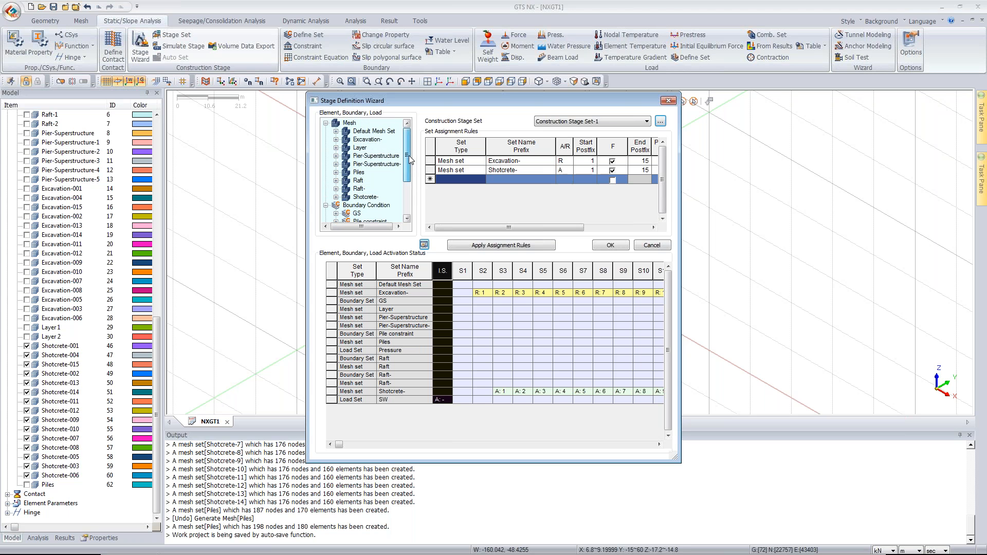
{"action": "left_click", "coordinate": [369, 140]}
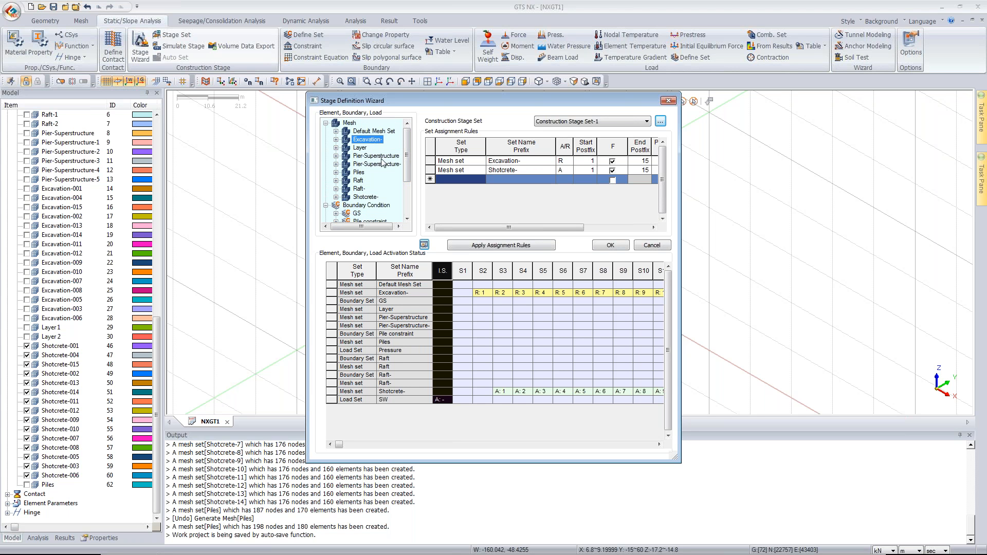
{"action": "left_click_drag", "start_coordinate": [376, 142], "coordinate": [443, 293]}
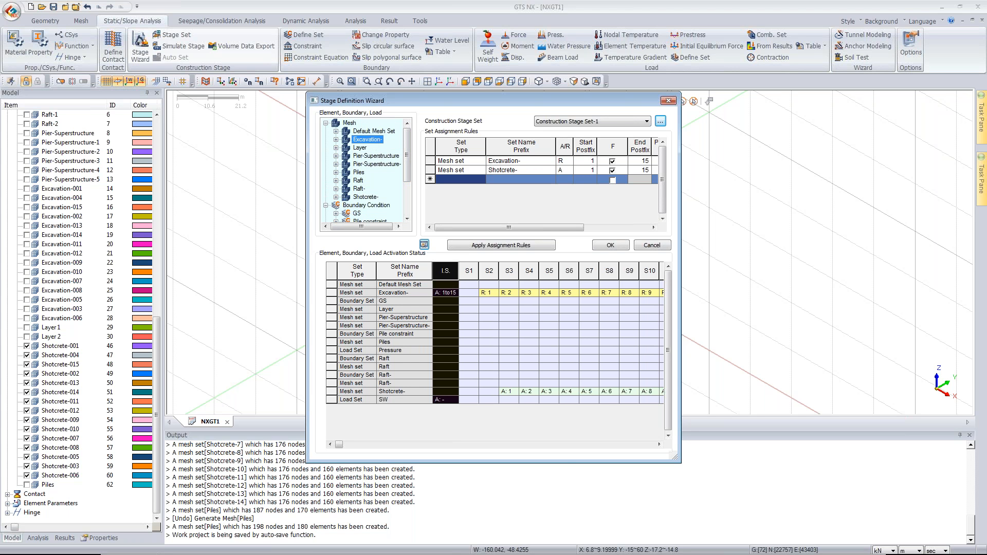
{"action": "left_click_drag", "start_coordinate": [358, 147], "coordinate": [442, 298]}
{"action": "left_click_drag", "start_coordinate": [356, 213], "coordinate": [446, 301]}
{"action": "left_click", "coordinate": [611, 246]}
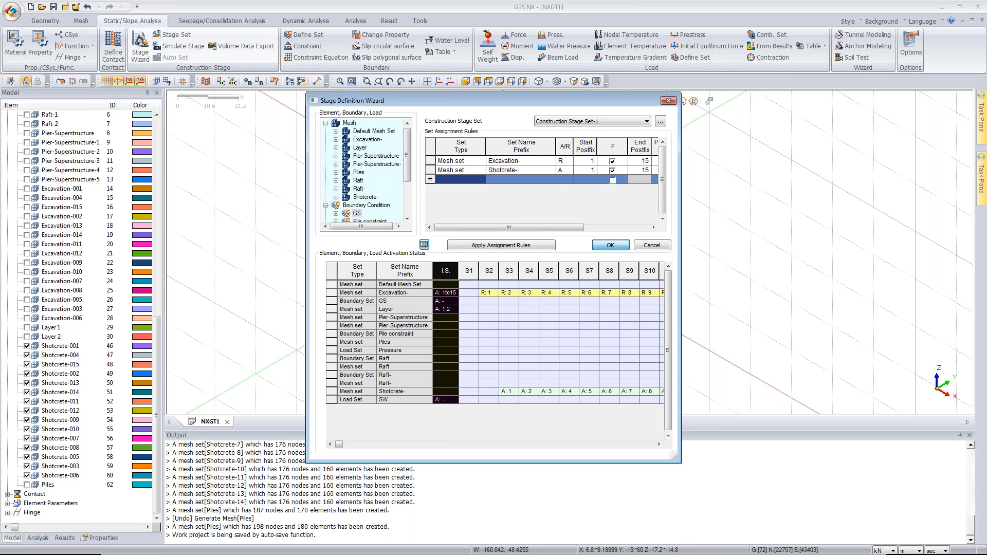
Open the stage definitions of Construction Stage Set-1 for editing.
{"action": "left_click", "coordinate": [36, 539]}
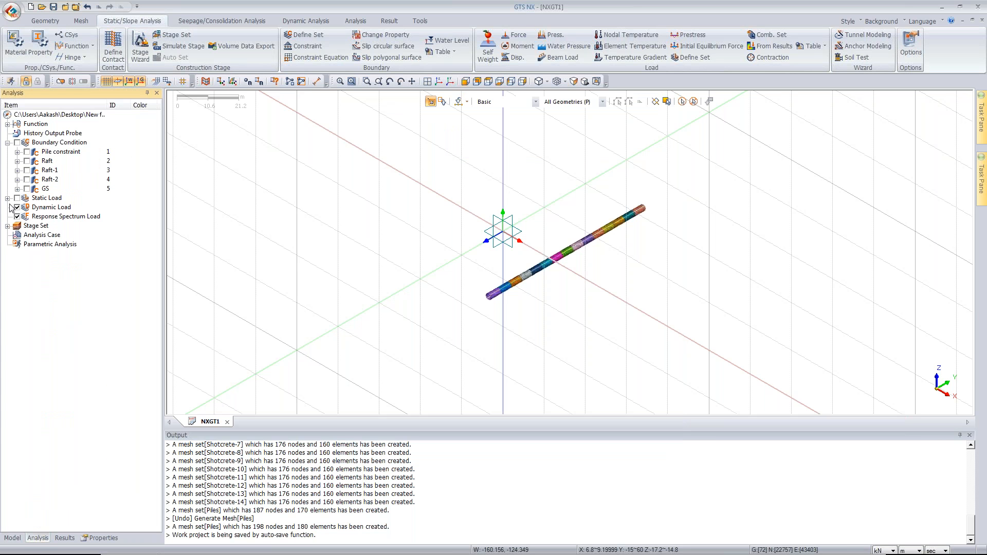
{"action": "left_click", "coordinate": [175, 35]}
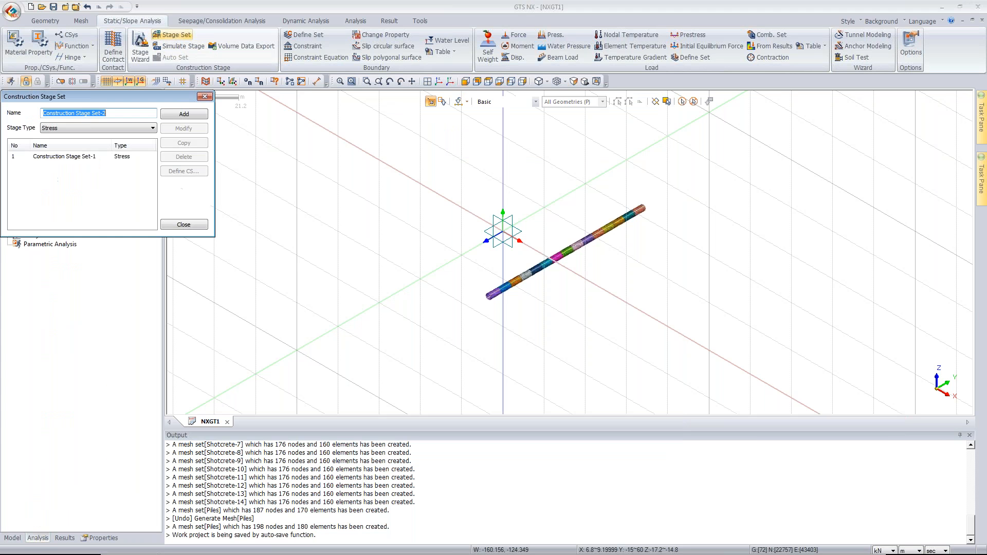
{"action": "left_click", "coordinate": [116, 154]}
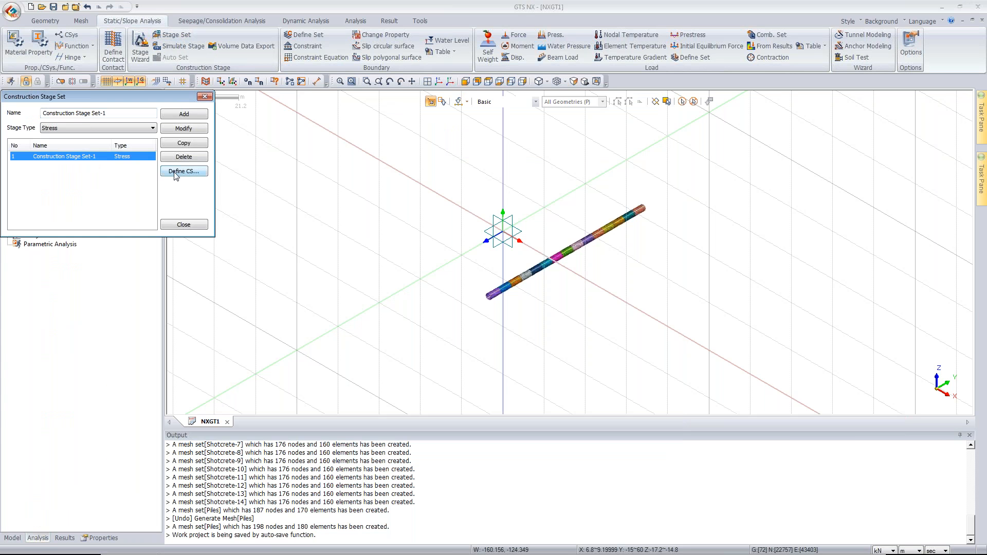
{"action": "left_click", "coordinate": [176, 172]}
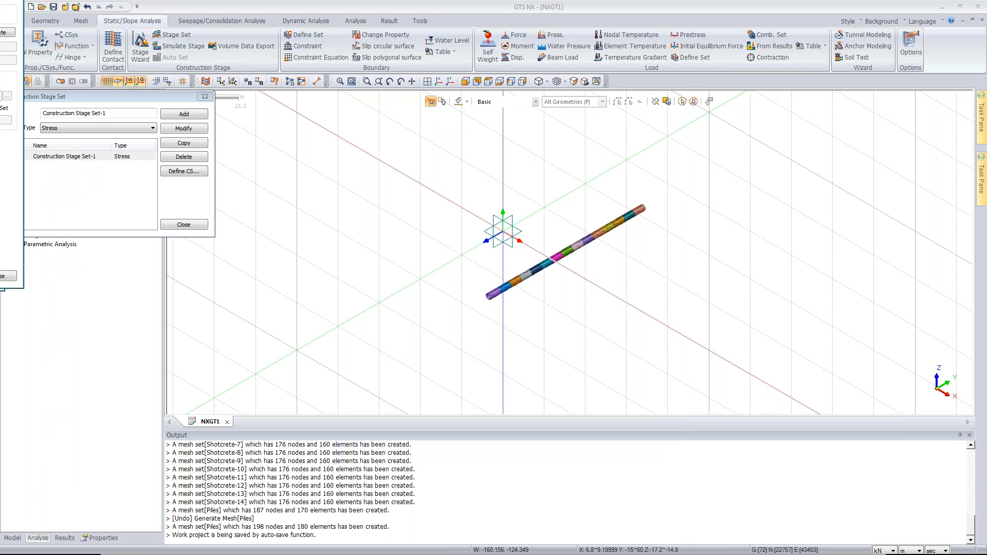
{"action": "left_click_drag", "start_coordinate": [0, 1], "coordinate": [505, 77]}
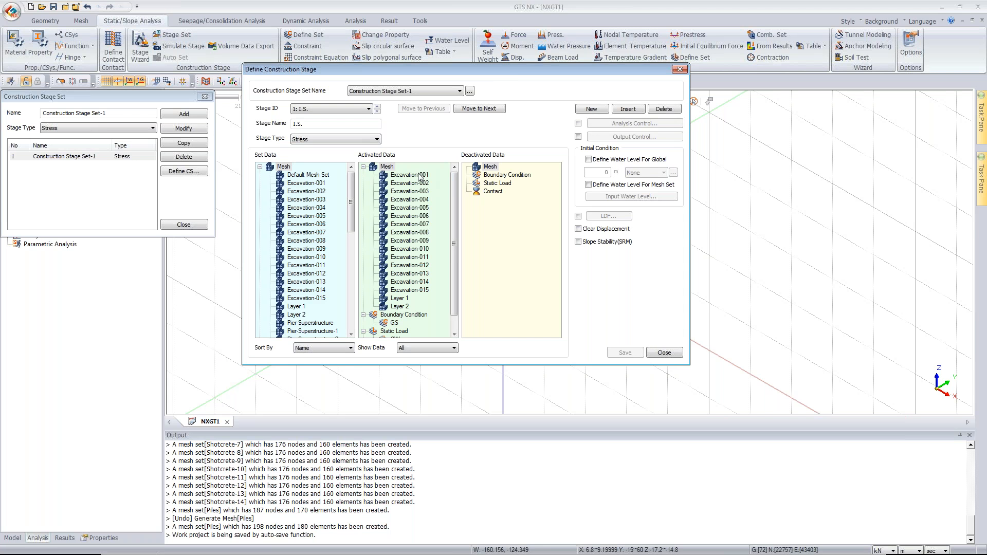
Activate the mesh sets Raft, Raft-1 and Raft-2 in the initial stage, save it and close the stage set definition.
{"action": "left_click", "coordinate": [401, 307]}
{"action": "left_click", "coordinate": [399, 299]}
{"action": "scroll", "coordinate": [287, 224], "scroll_direction": "down", "scroll_amount": 6}
{"action": "left_click", "coordinate": [291, 225]}
{"action": "left_click", "coordinate": [295, 240], "text": "shift"}
{"action": "left_click_drag", "start_coordinate": [295, 240], "coordinate": [455, 325]}
{"action": "left_click", "coordinate": [625, 352]}
{"action": "left_click", "coordinate": [663, 353]}
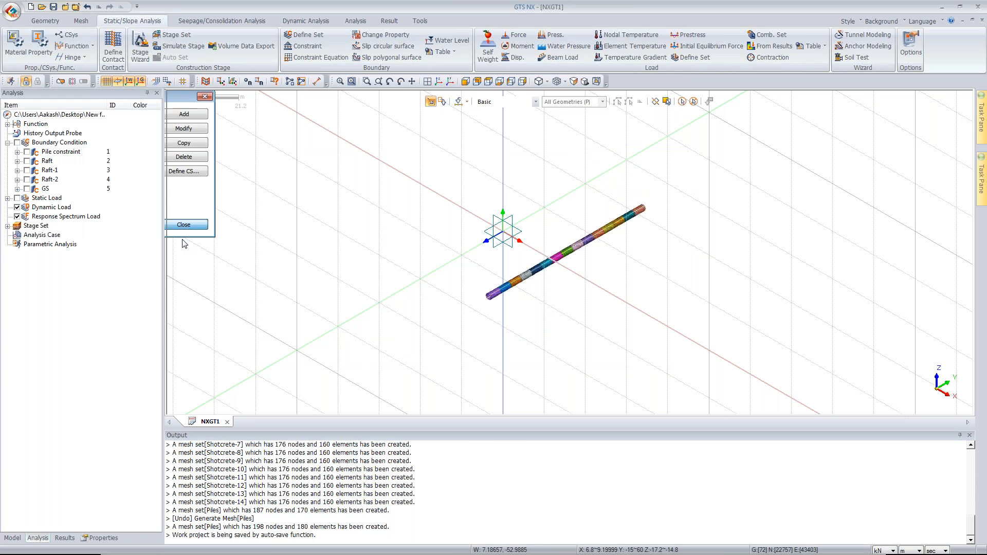
{"action": "left_click", "coordinate": [184, 223]}
Show all mesh sets of the model in the work view.
{"action": "left_click", "coordinate": [12, 538]}
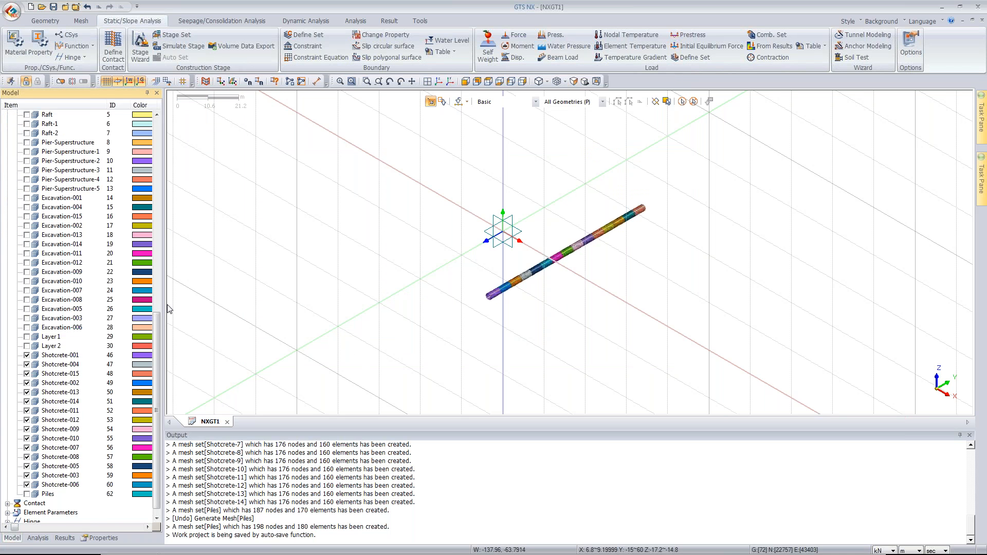
{"action": "left_click_drag", "start_coordinate": [156, 323], "coordinate": [159, 197]}
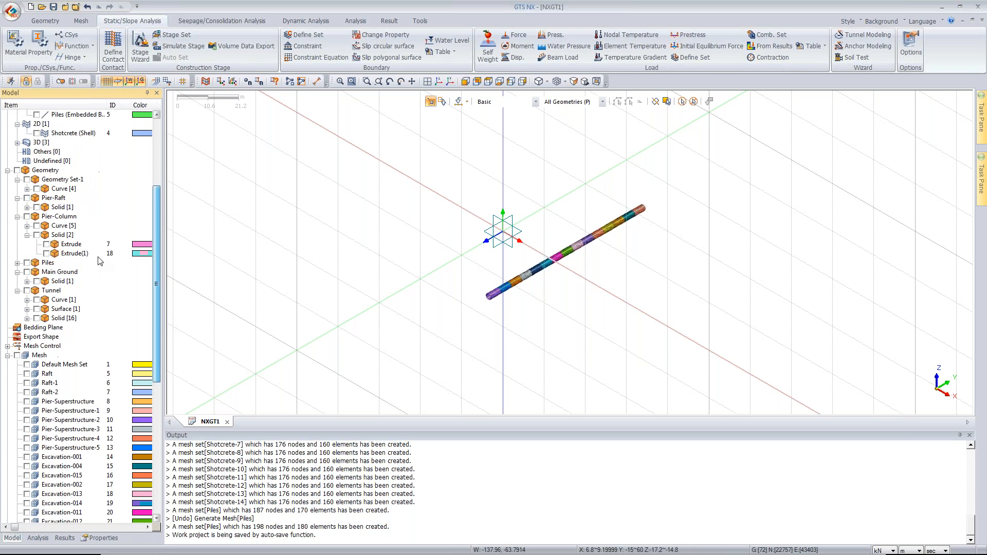
{"action": "left_click", "coordinate": [17, 356]}
{"action": "middle_click_drag", "start_coordinate": [543, 230], "coordinate": [784, 235]}
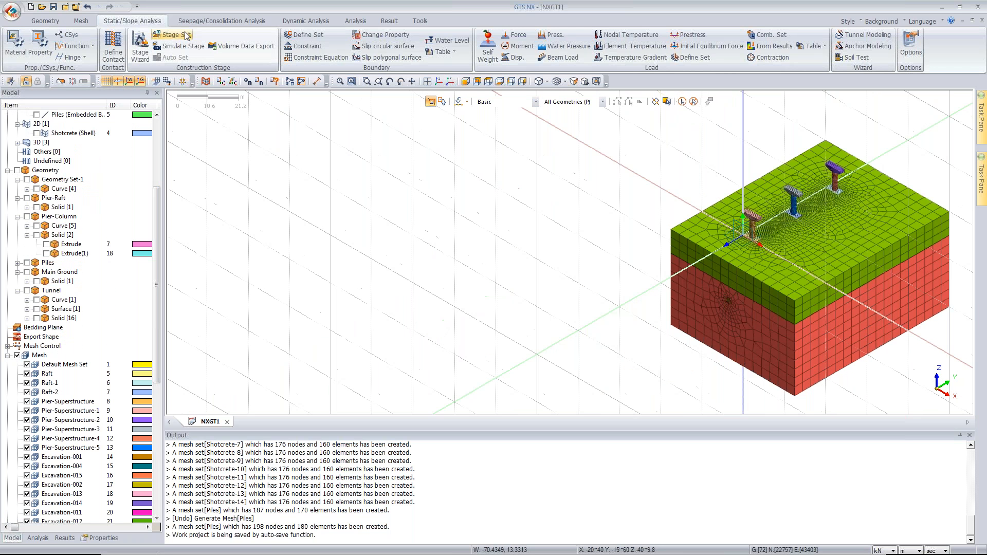
Reopen the definition of Construction Stage Set-1 and set the initial stage's displayed data to Activate.
{"action": "left_click", "coordinate": [186, 35]}
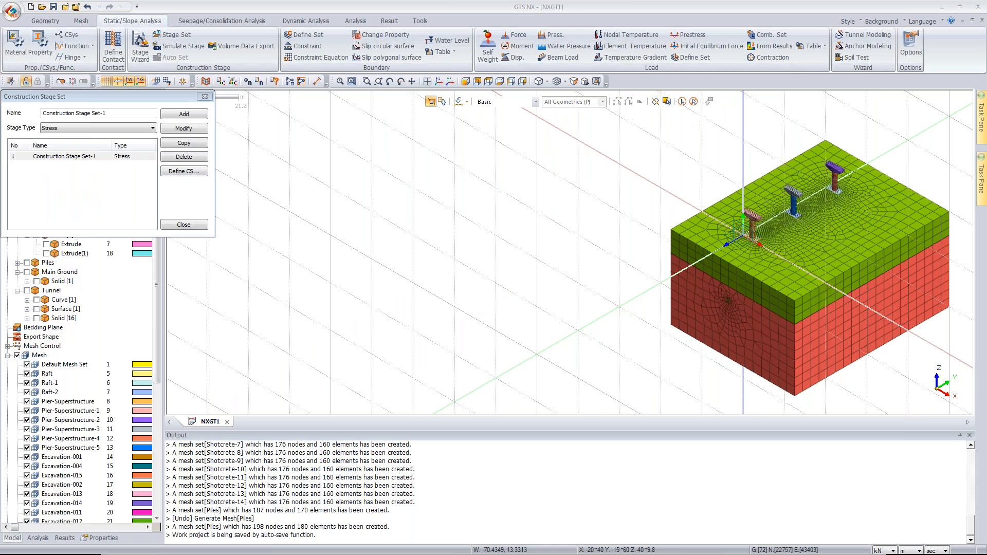
{"action": "left_click", "coordinate": [183, 171]}
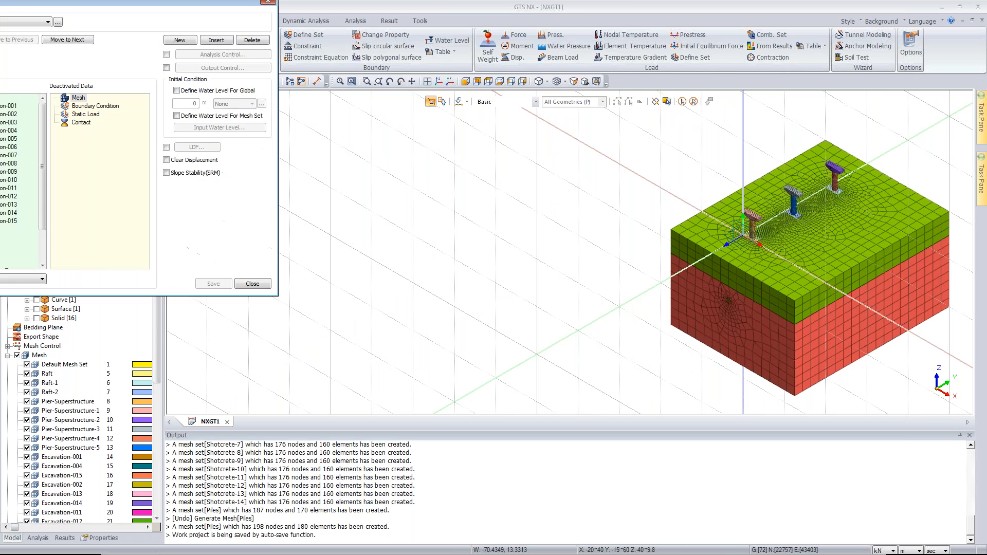
{"action": "left_click_drag", "start_coordinate": [133, 4], "coordinate": [341, 41]}
{"action": "left_click", "coordinate": [224, 319]}
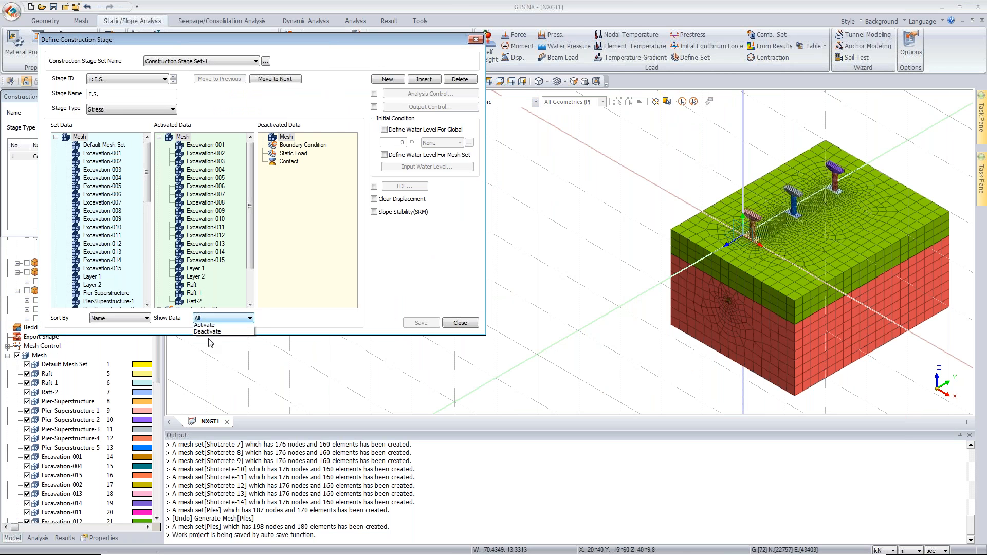
{"action": "left_click", "coordinate": [206, 325]}
{"action": "left_click", "coordinate": [789, 272]}
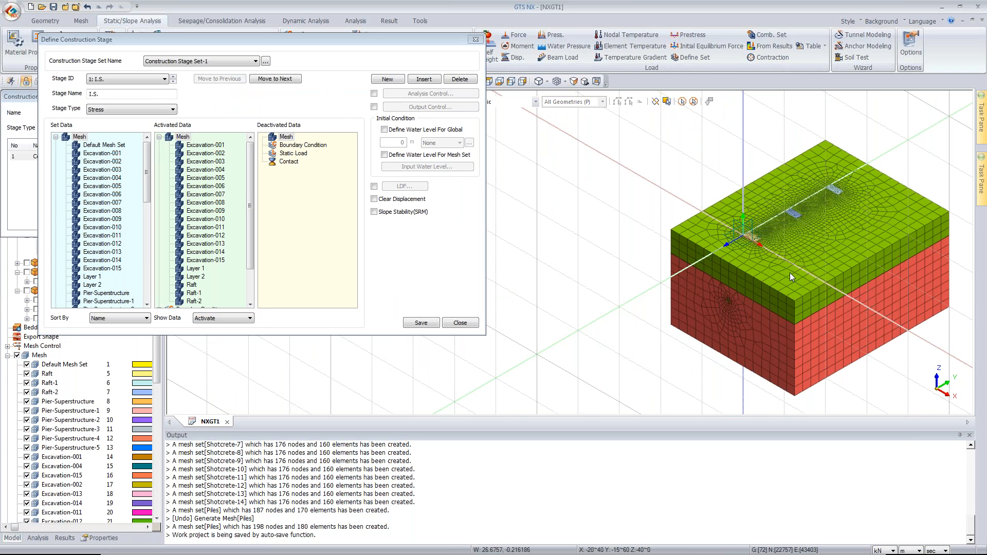
{"action": "scroll", "coordinate": [779, 213], "scroll_direction": "up", "scroll_amount": 3}
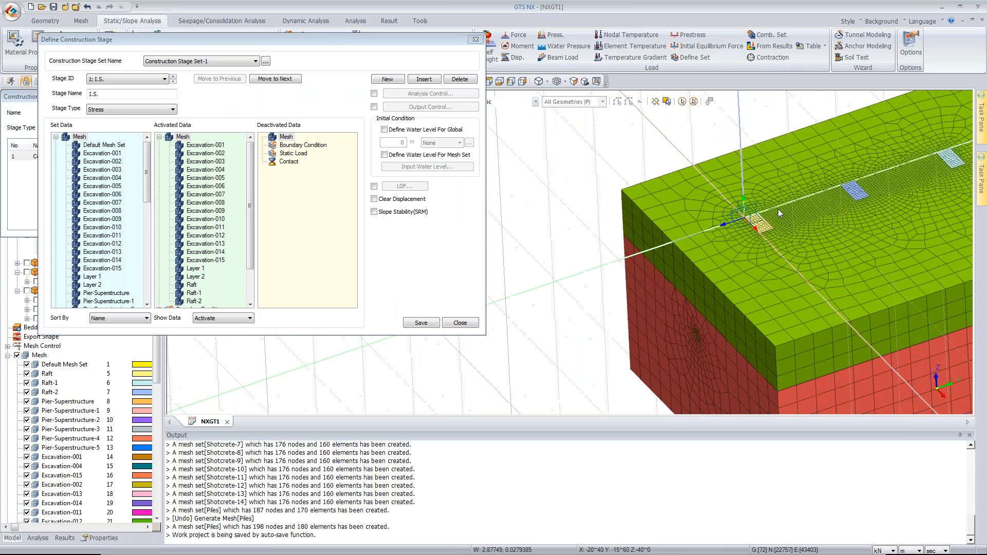
{"action": "scroll", "coordinate": [779, 213], "scroll_direction": "down", "scroll_amount": 2}
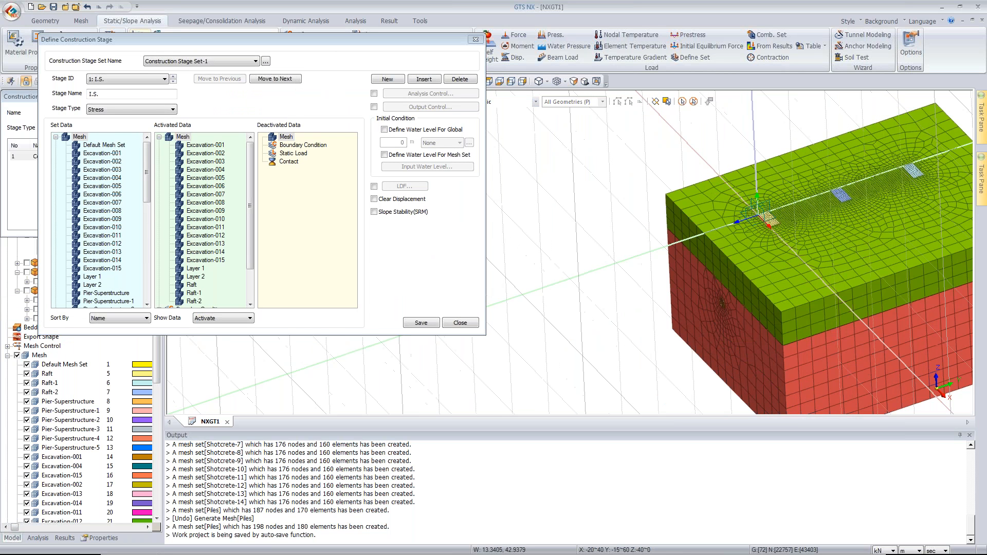
Enable Clear Displacement for the initial stage I.S. and save the stage.
{"action": "left_click", "coordinate": [165, 79]}
{"action": "left_click", "coordinate": [126, 91]}
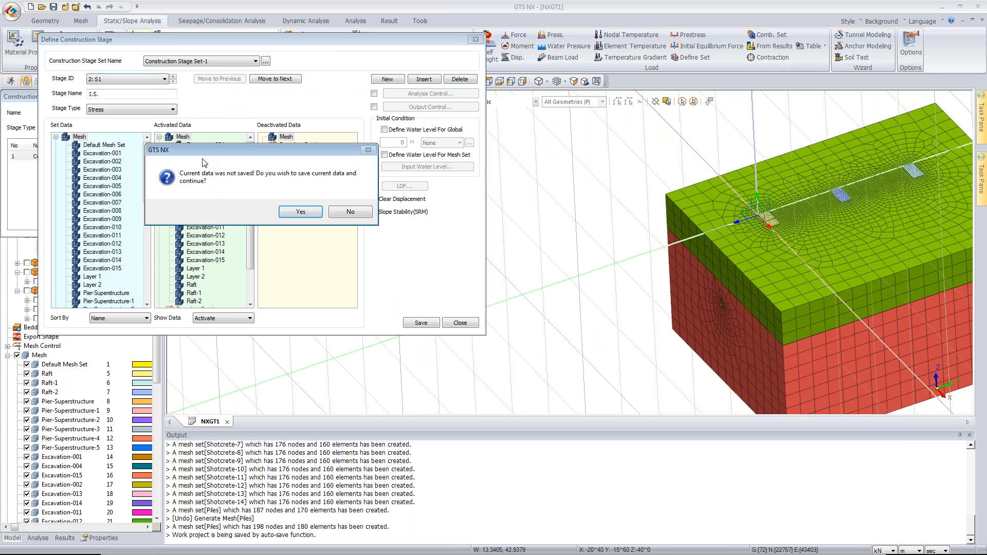
{"action": "left_click", "coordinate": [301, 211]}
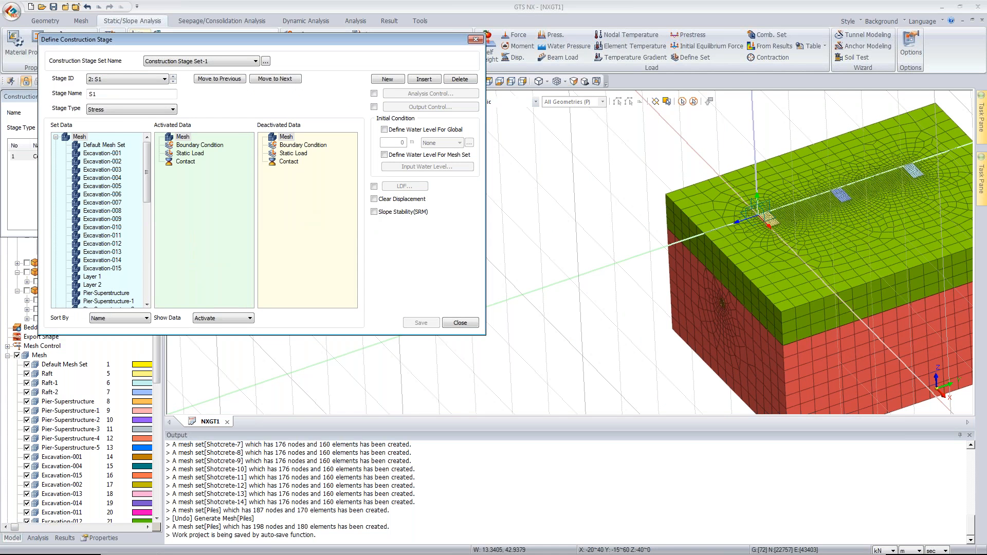
{"action": "left_click", "coordinate": [164, 79]}
{"action": "left_click", "coordinate": [134, 86]}
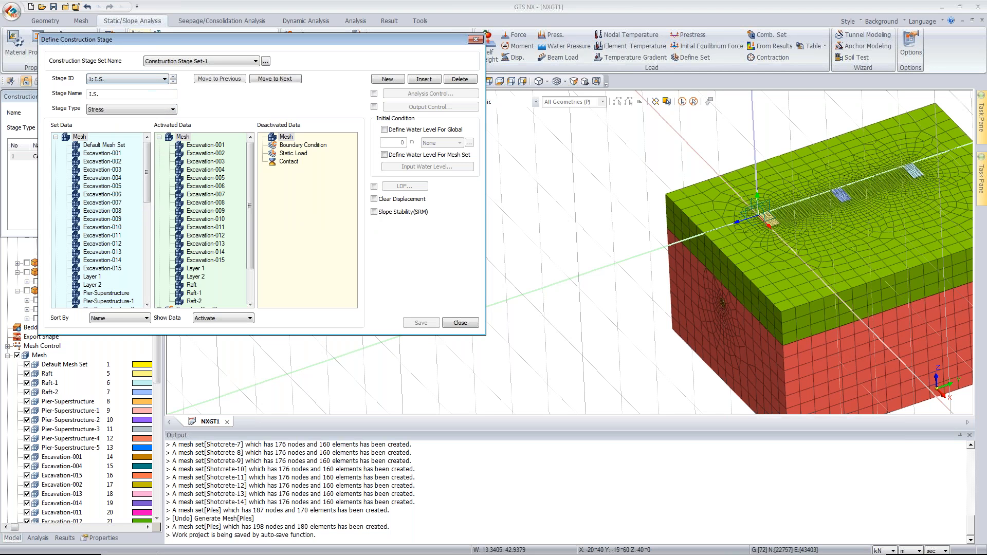
{"action": "left_click", "coordinate": [375, 200]}
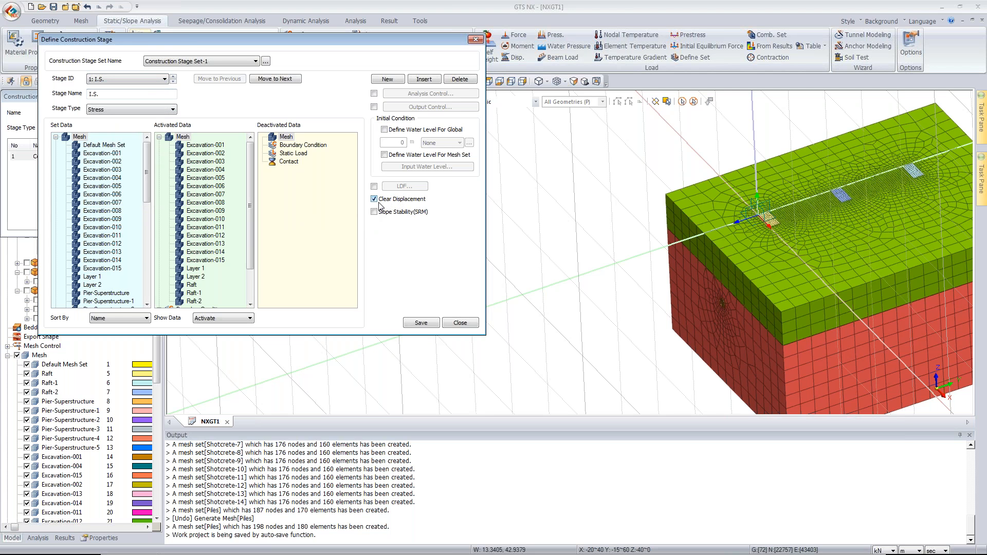
{"action": "scroll", "coordinate": [252, 257], "scroll_direction": "down", "scroll_amount": 2}
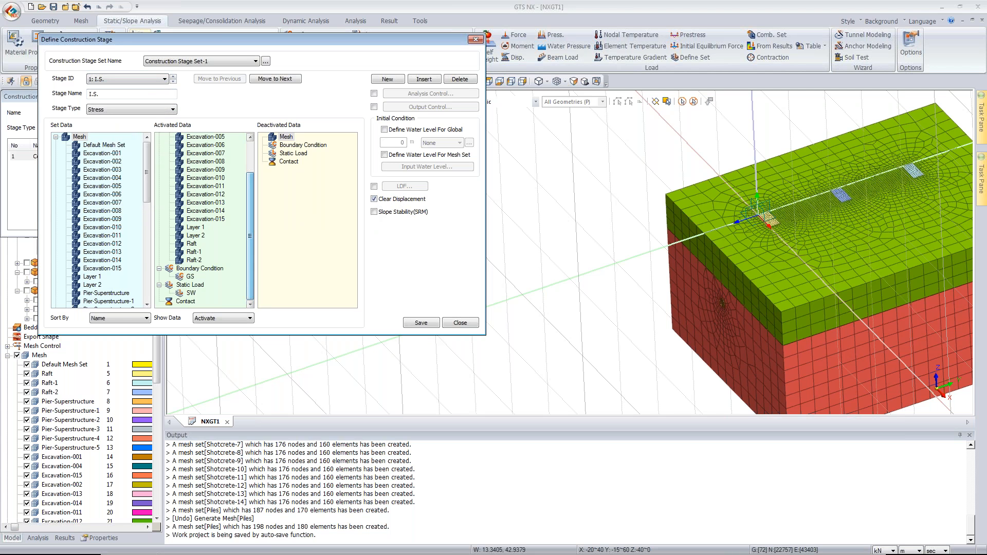
{"action": "left_click", "coordinate": [191, 293]}
{"action": "left_click", "coordinate": [425, 324]}
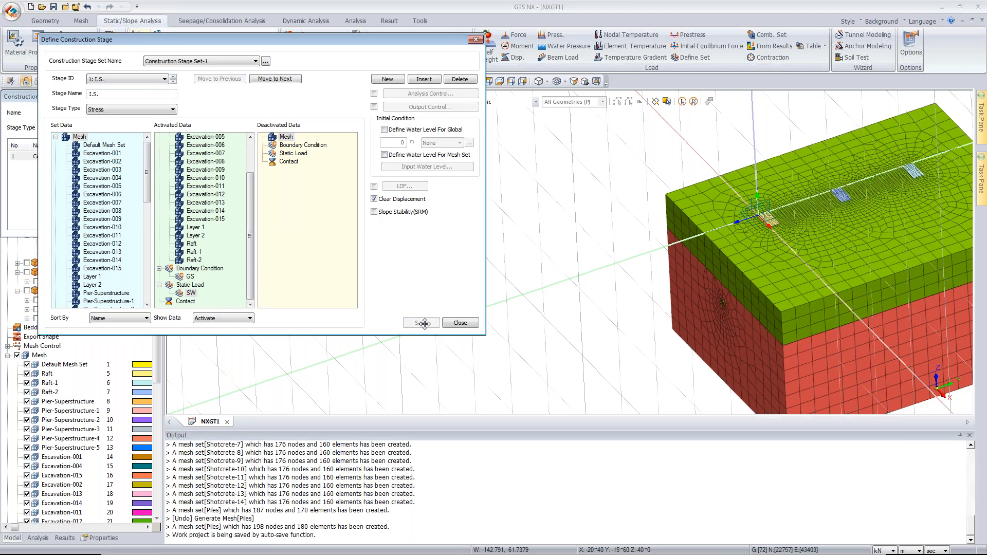
Activate the mesh sets Pier-Superstructure through Pier-Superstructure-5 in stage S1.
{"action": "left_click", "coordinate": [123, 79]}
{"action": "scroll", "coordinate": [124, 118], "scroll_direction": "up", "scroll_amount": 3}
{"action": "left_click", "coordinate": [122, 96]}
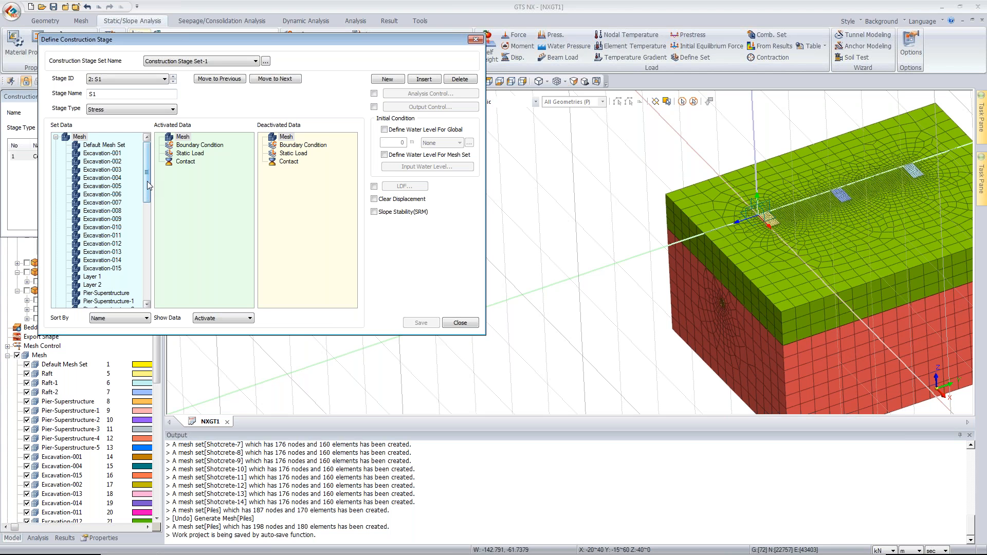
{"action": "left_click_drag", "start_coordinate": [147, 182], "coordinate": [149, 189]}
{"action": "scroll", "coordinate": [114, 241], "scroll_direction": "down", "scroll_amount": 2}
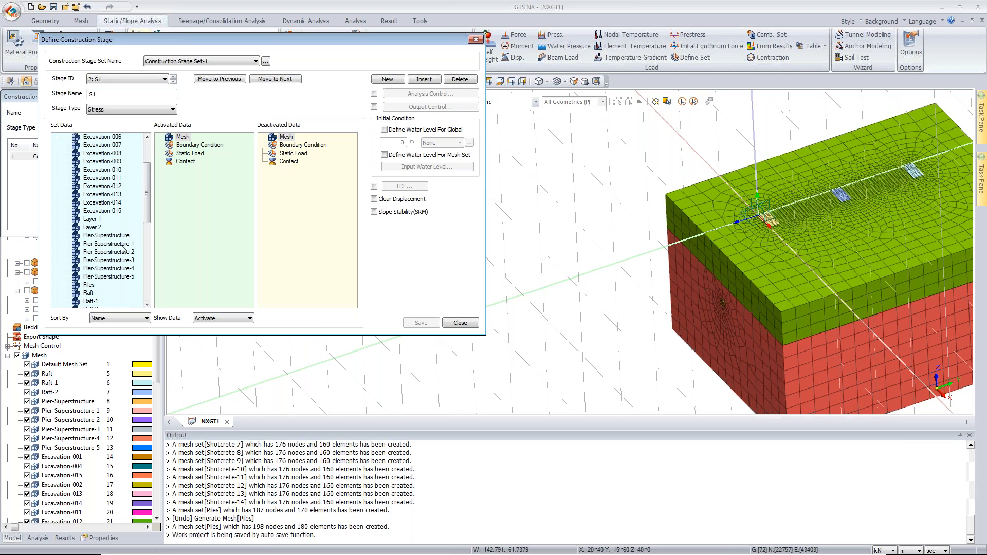
{"action": "left_click", "coordinate": [113, 236]}
{"action": "left_click", "coordinate": [113, 276], "text": "shift"}
{"action": "left_click_drag", "start_coordinate": [113, 276], "coordinate": [200, 205]}
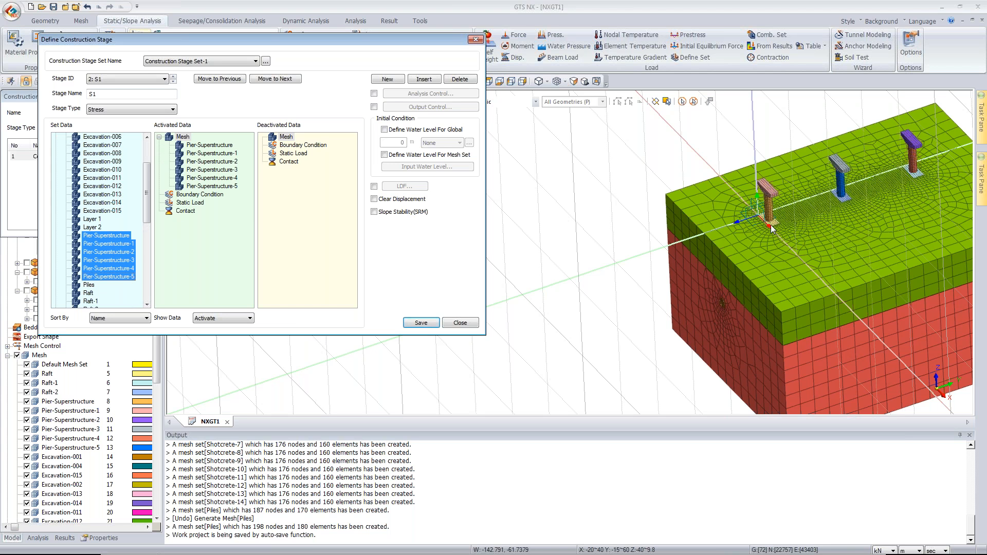
Activate the Raft, Raft-1, Raft-2 and Pile constraint boundary conditions and the Piles mesh set in stage S1.
{"action": "left_click_drag", "start_coordinate": [147, 216], "coordinate": [148, 285]}
{"action": "left_click", "coordinate": [88, 276]}
{"action": "left_click", "coordinate": [90, 293], "text": "shift"}
{"action": "left_click_drag", "start_coordinate": [91, 292], "coordinate": [199, 275]}
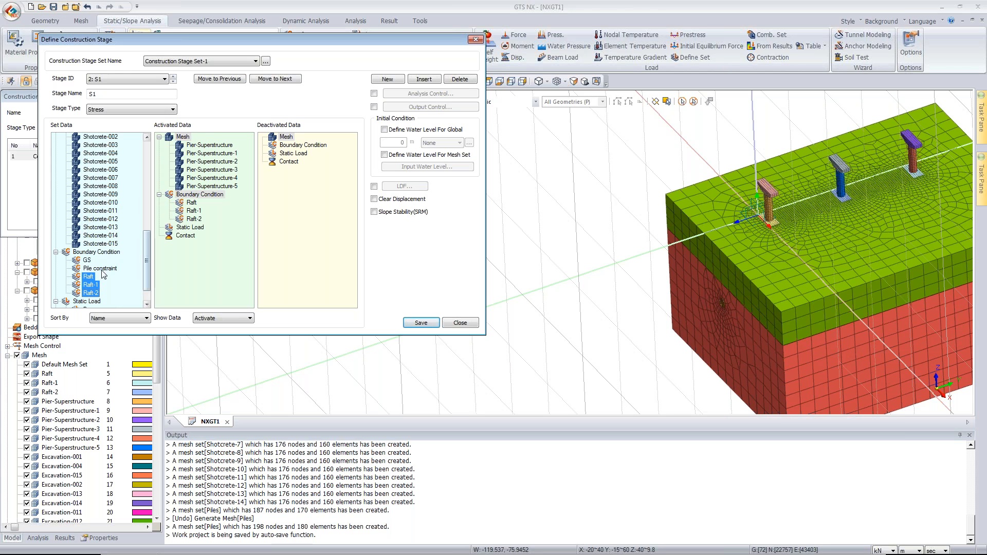
{"action": "mouse_move", "coordinate": [145, 249]}
{"action": "left_mouse_down"}
{"action": "mouse_move", "coordinate": [144, 213]}
{"action": "mouse_move", "coordinate": [90, 196]}
{"action": "mouse_move", "coordinate": [186, 214]}
{"action": "mouse_move", "coordinate": [146, 260]}
{"action": "left_mouse_up"}
{"action": "left_click_drag", "start_coordinate": [93, 243], "coordinate": [158, 259]}
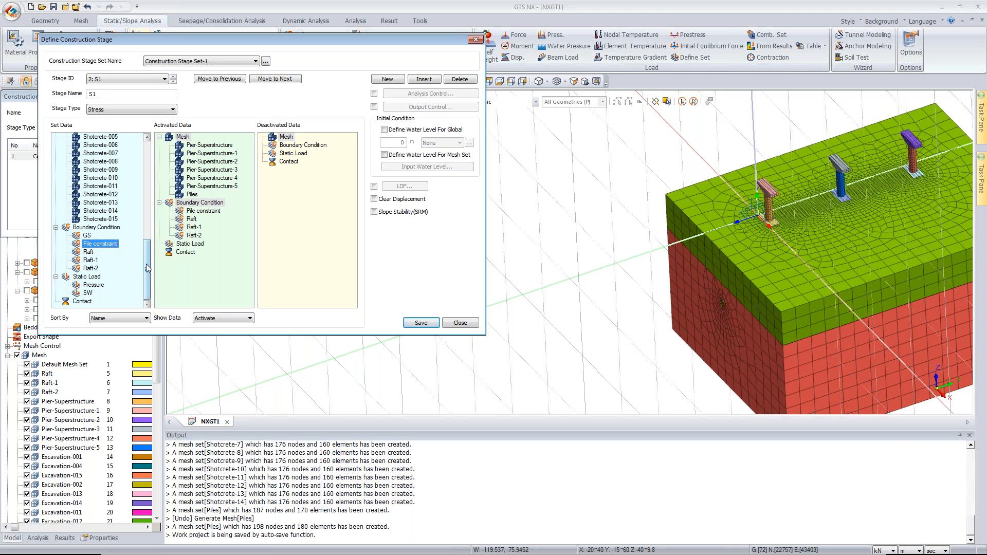
Activate the Pressure load in stage S1, enable Clear Displacement and save the stage.
{"action": "left_click", "coordinate": [100, 286]}
{"action": "left_click_drag", "start_coordinate": [100, 289], "coordinate": [198, 288]}
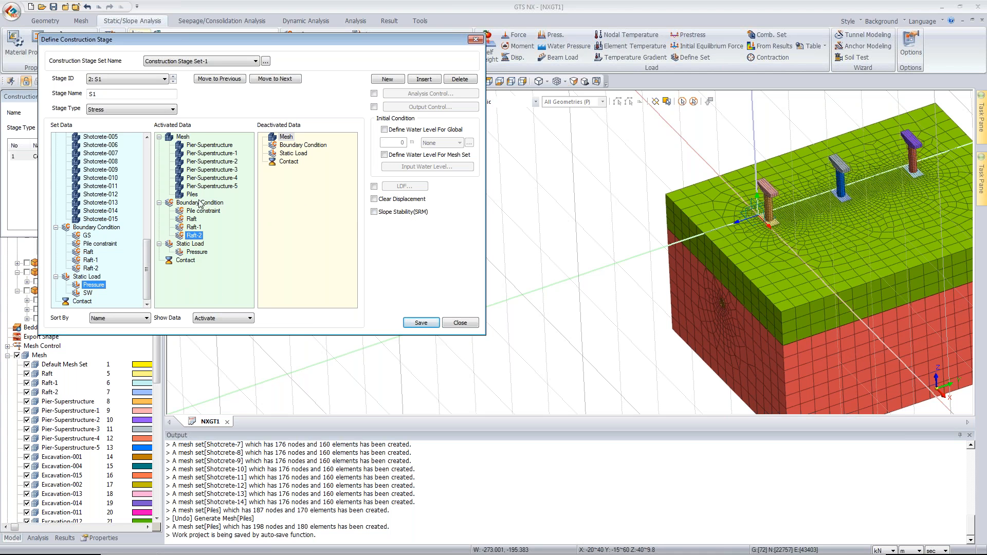
{"action": "left_click", "coordinate": [208, 162]}
{"action": "left_click", "coordinate": [203, 170]}
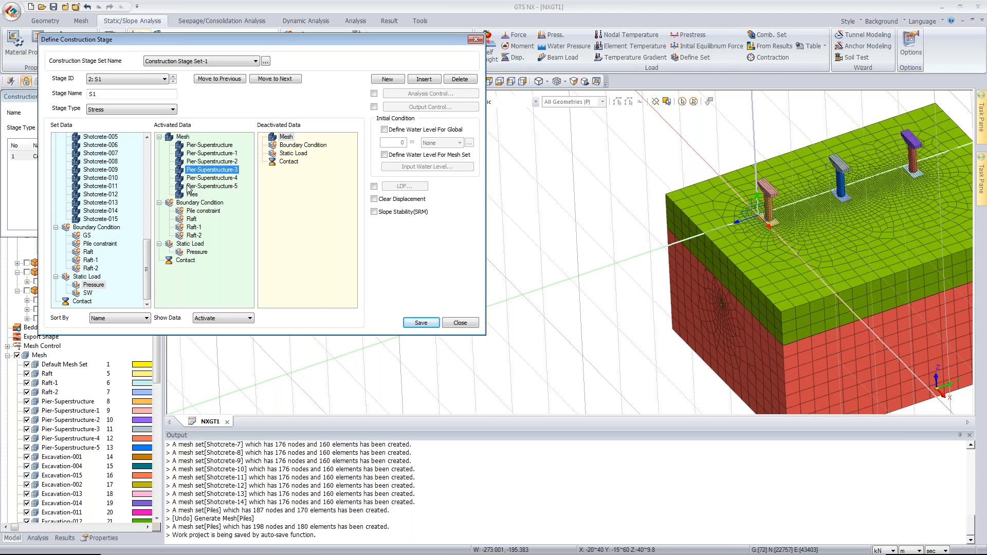
{"action": "left_click", "coordinate": [374, 199]}
{"action": "left_click", "coordinate": [429, 323]}
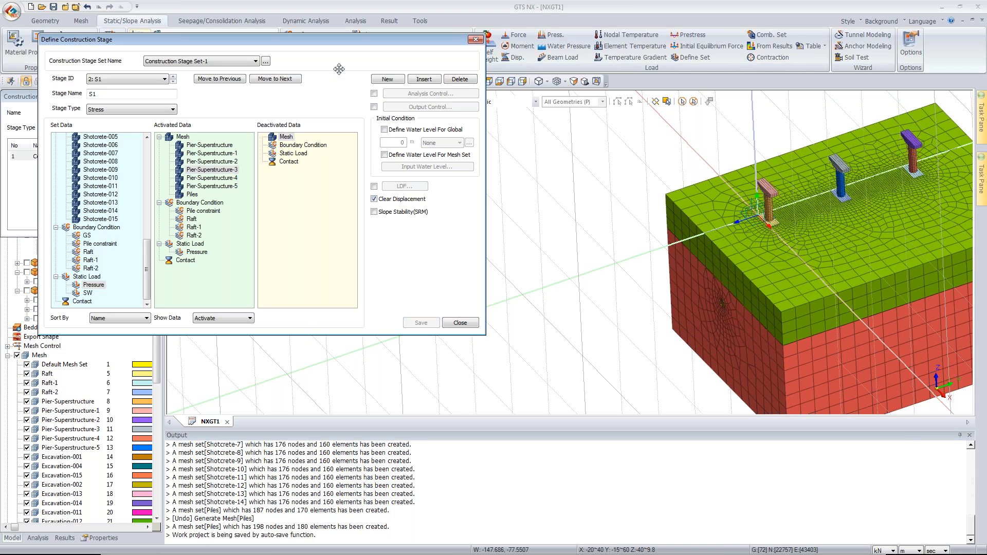
Hide the Layer 1 mesh set in the work view.
{"action": "left_click_drag", "start_coordinate": [156, 367], "coordinate": [160, 439]}
{"action": "left_click", "coordinate": [27, 429]}
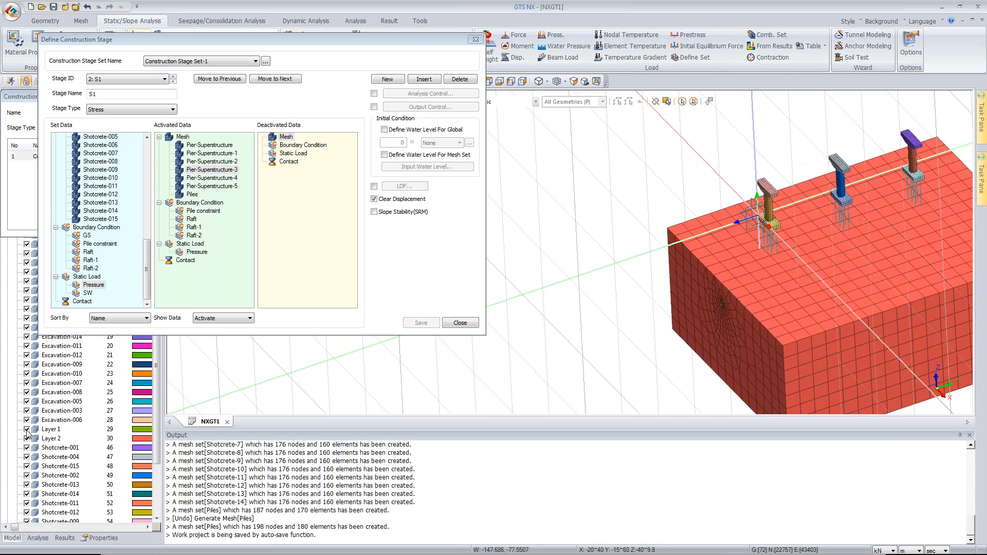
Hide the Layer 2 mesh set and preview the construction stages in sequence from S1 through S17, closing the stage definition.
{"action": "left_click", "coordinate": [27, 438]}
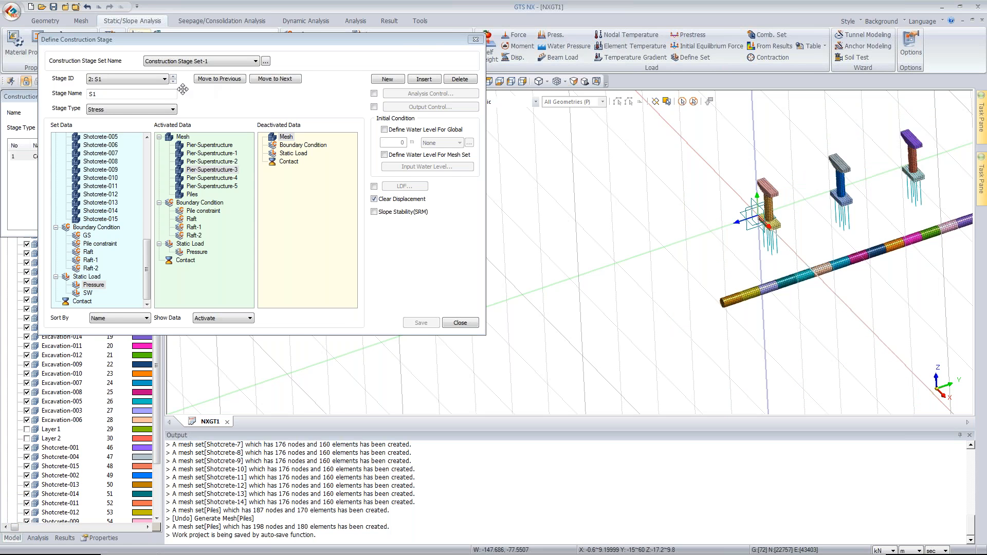
{"action": "left_click_drag", "start_coordinate": [403, 40], "coordinate": [388, 55]}
{"action": "left_click", "coordinate": [441, 85]}
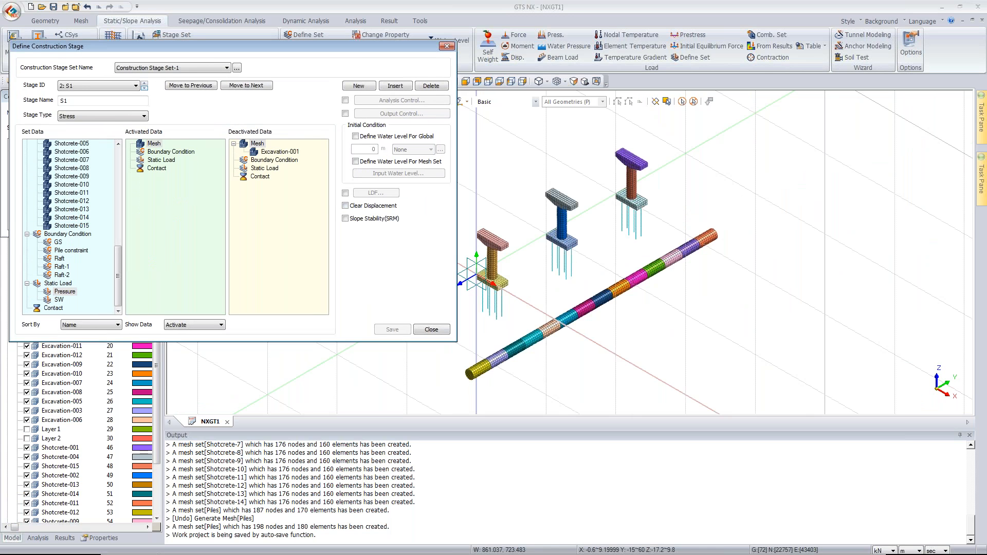
{"action": "key", "text": "Down"}
{"action": "key", "text": "Down"}
{"action": "key", "text": "Down"}
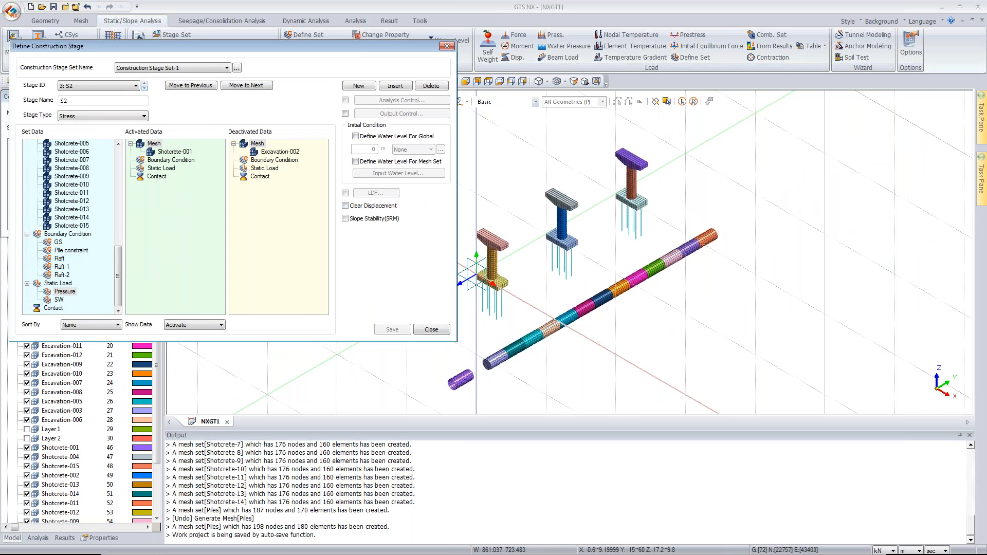
{"action": "key", "text": "Down"}
{"action": "key", "text": "Down"}
{"action": "key", "text": "Down"}
{"action": "key", "text": "Down"}
{"action": "key", "text": "Down"}
{"action": "key", "text": "Down"}
{"action": "key", "text": "Down"}
{"action": "key", "text": "Down"}
{"action": "key", "text": "Down"}
{"action": "key", "text": "Down"}
{"action": "key", "text": "Down"}
{"action": "key", "text": "Down"}
{"action": "key", "text": "Down"}
{"action": "key", "text": "Down"}
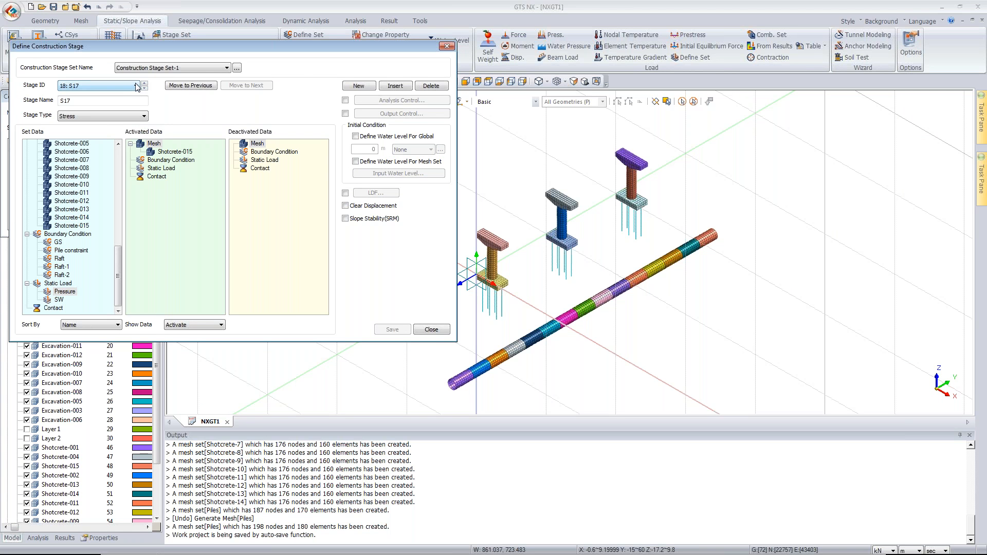
{"action": "left_click", "coordinate": [431, 331]}
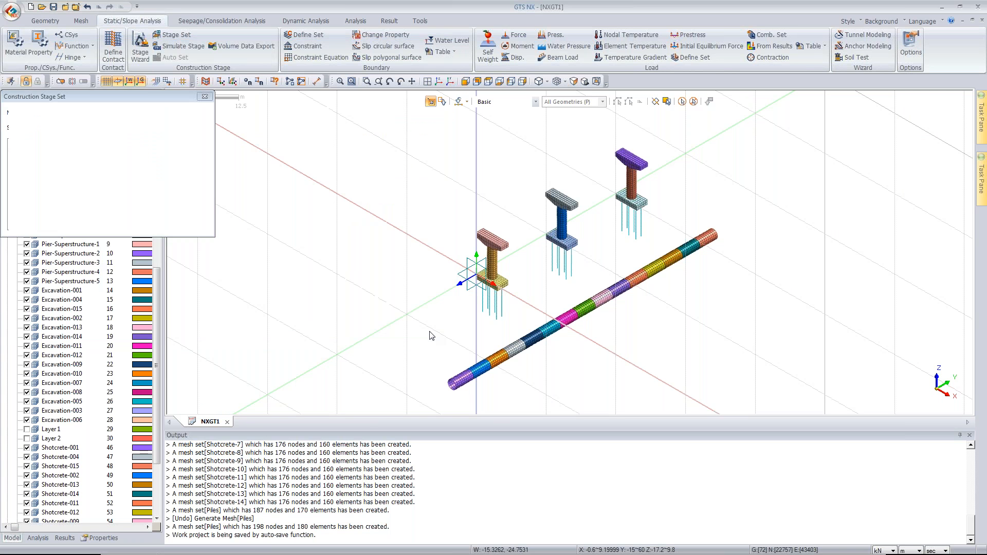
Create a Construction Stage analysis case titled CS for Construction Stage Set-1, with I.S. as the initial stage for stress analysis.
{"action": "left_click", "coordinate": [360, 21]}
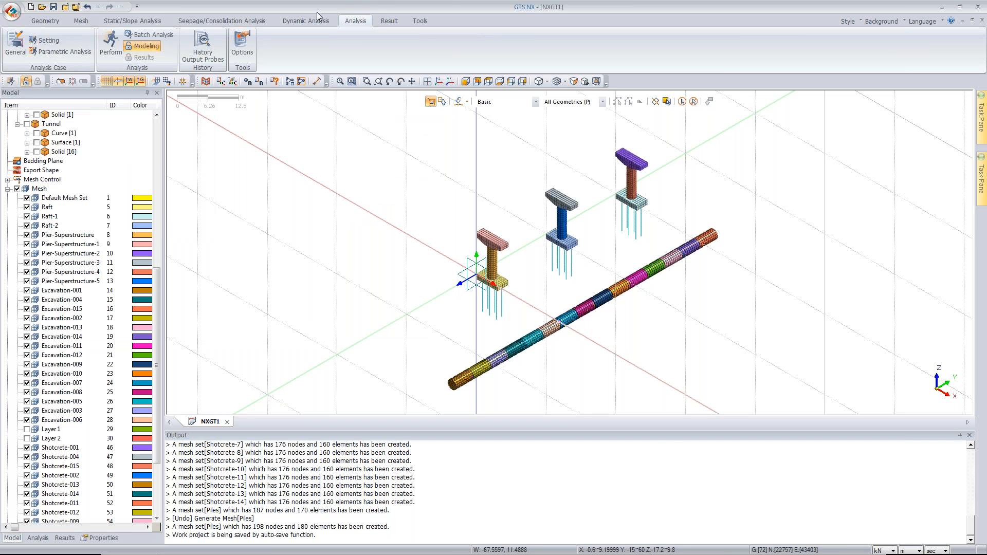
{"action": "left_click", "coordinate": [16, 46]}
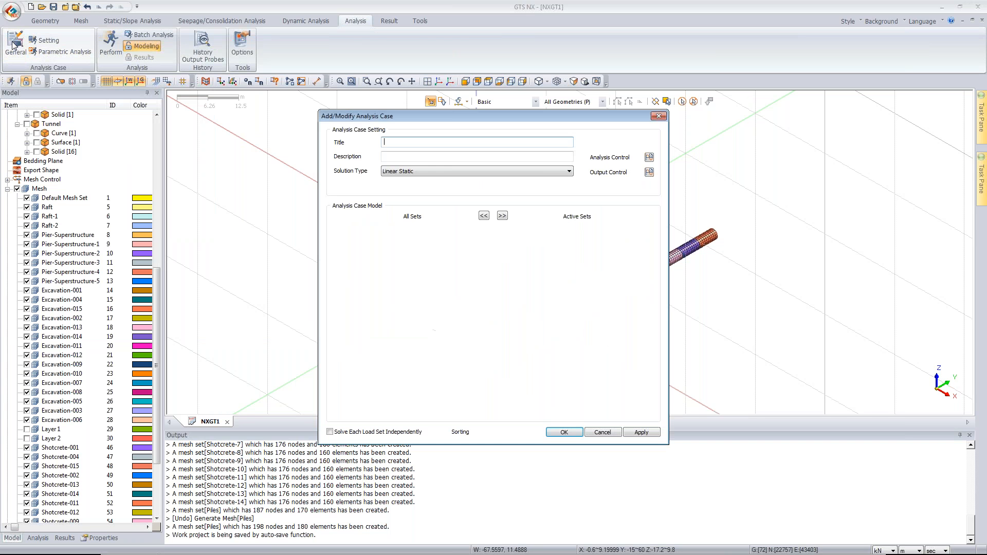
{"action": "left_click", "coordinate": [568, 171]}
{"action": "left_click", "coordinate": [407, 191]}
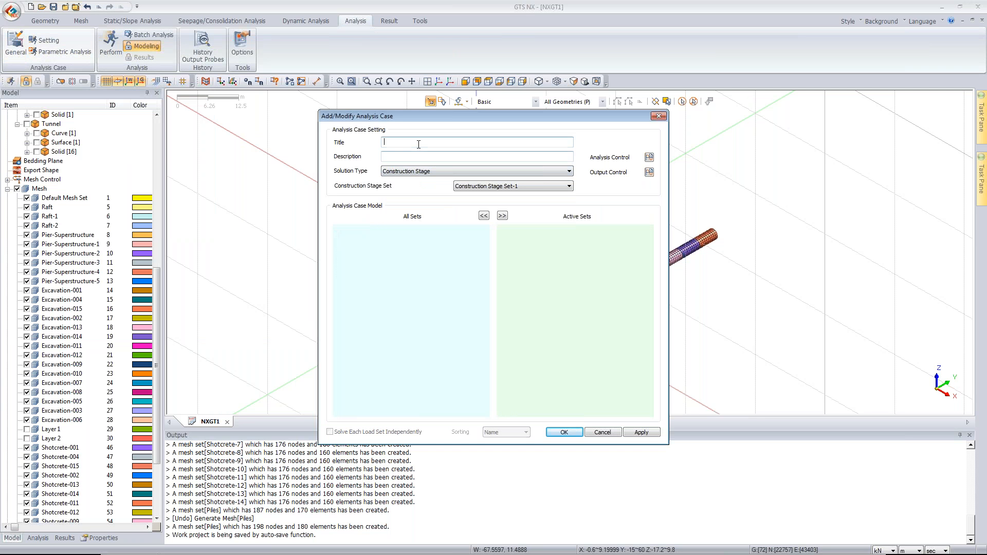
{"action": "type", "text": "C"}
{"action": "left_click", "coordinate": [649, 157]}
{"action": "left_click", "coordinate": [440, 172]}
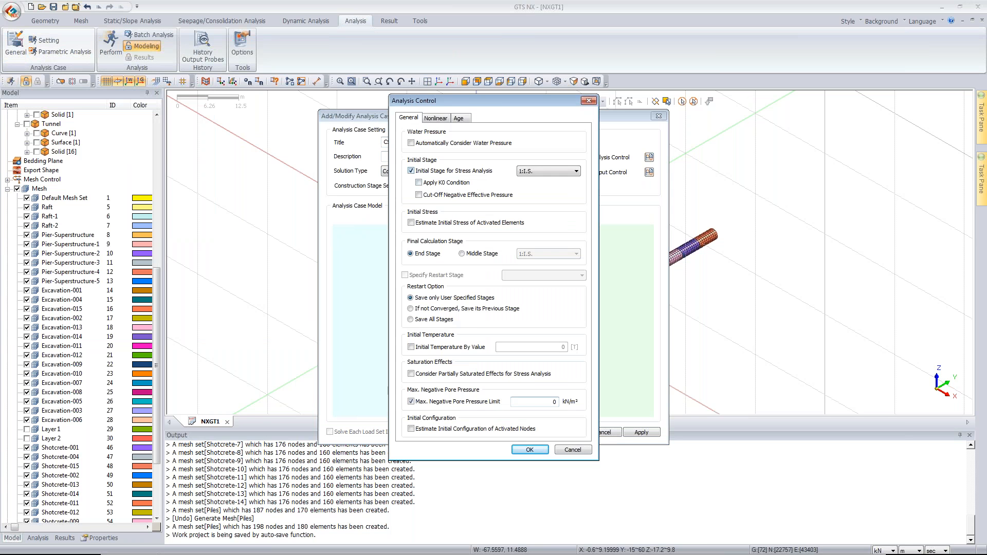
{"action": "left_click", "coordinate": [531, 449]}
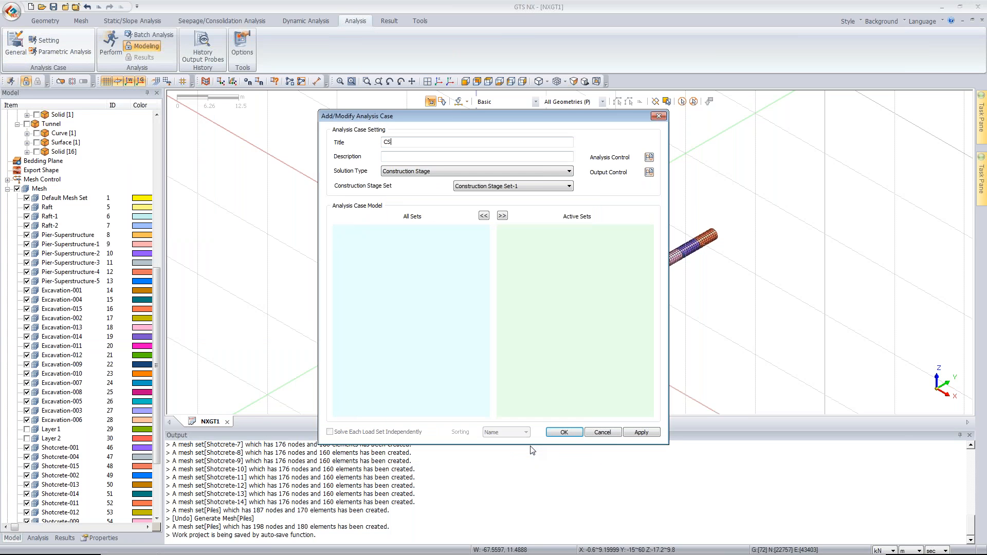
{"action": "left_click", "coordinate": [563, 430]}
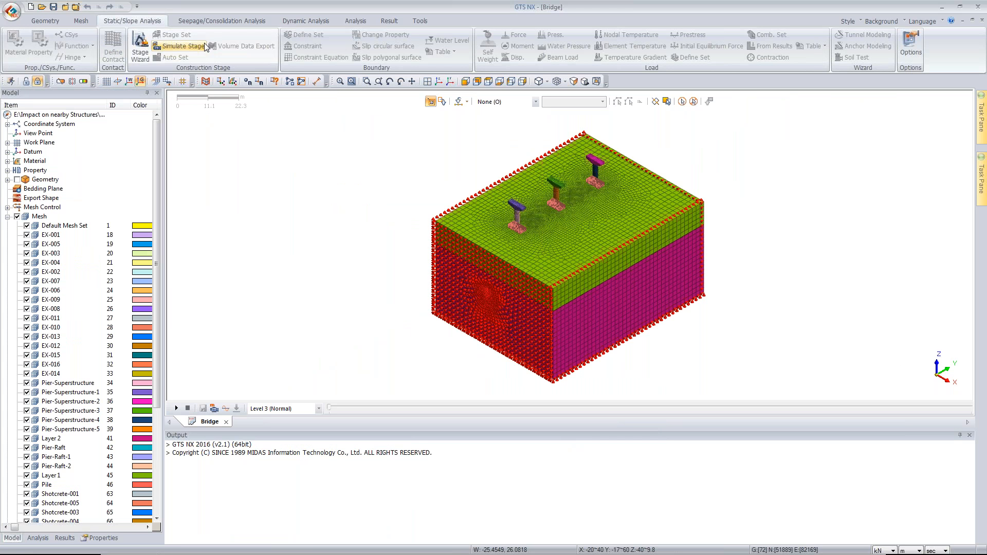
Open the analysis results and show the TX translation contour for stage S2.
{"action": "left_click", "coordinate": [38, 538]}
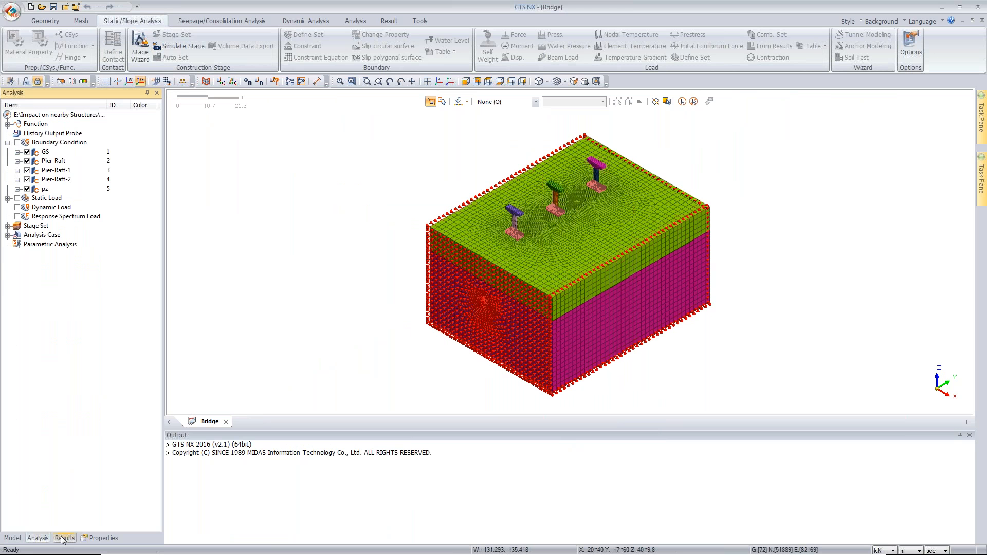
{"action": "left_click", "coordinate": [63, 537]}
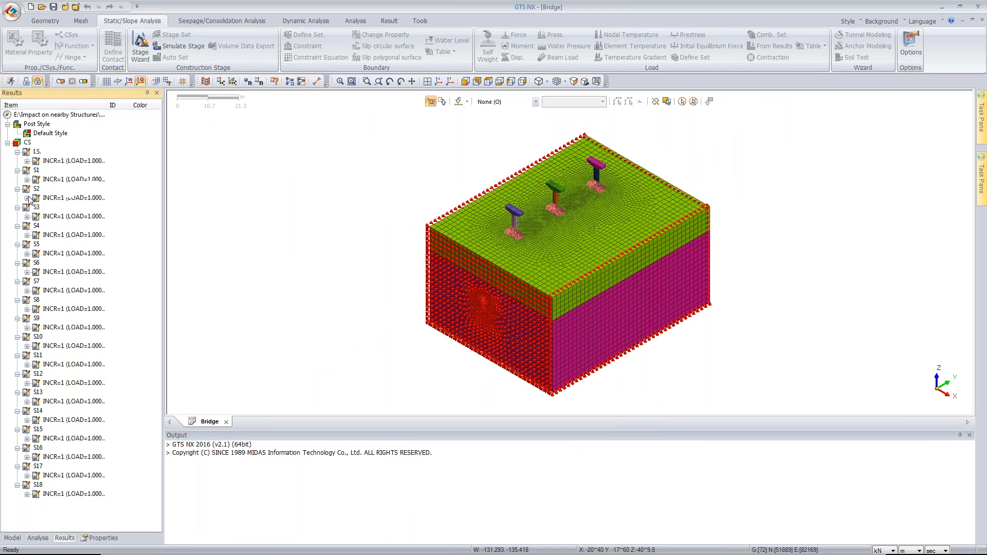
{"action": "left_click", "coordinate": [27, 198]}
{"action": "left_click", "coordinate": [36, 207]}
{"action": "left_click", "coordinate": [69, 226]}
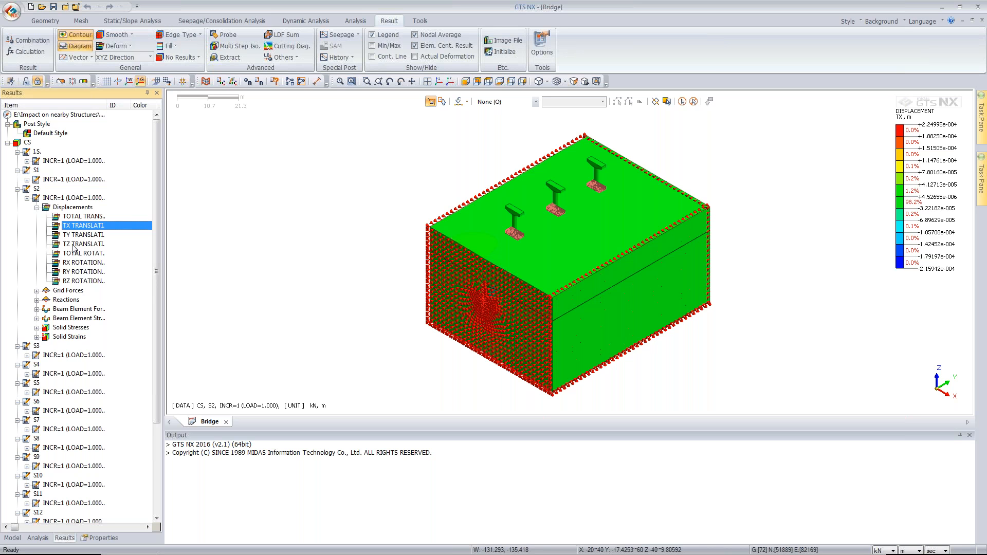
Show the TX translation contour and the S-ZZ solid stress contour for stage S1.
{"action": "left_click", "coordinate": [28, 179]}
{"action": "left_click", "coordinate": [37, 189]}
{"action": "left_click", "coordinate": [65, 208]}
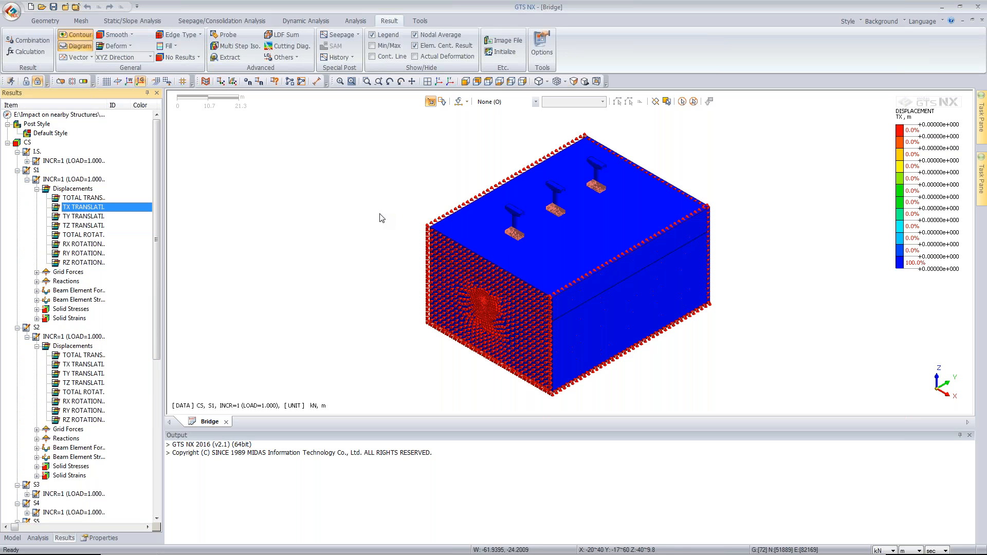
{"action": "left_click", "coordinate": [36, 309]}
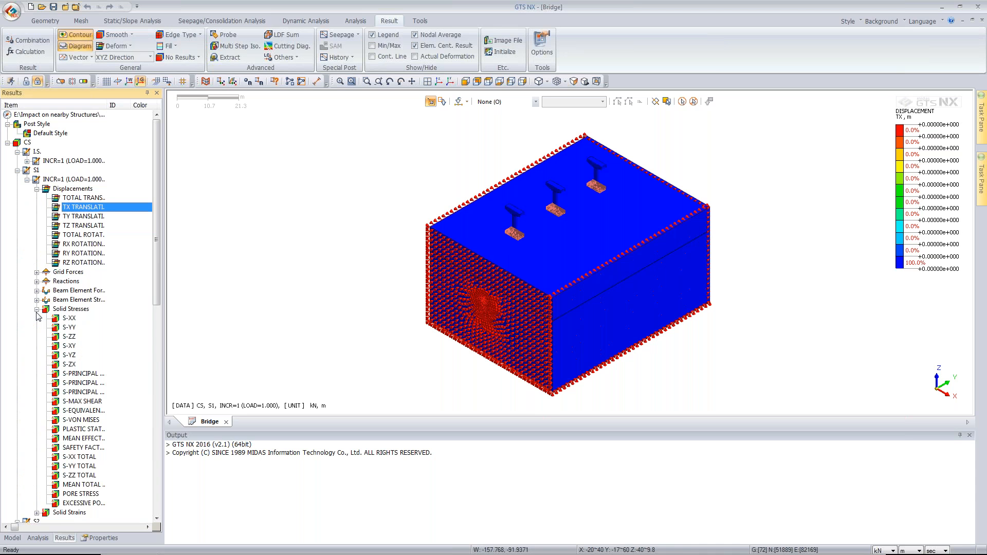
{"action": "double_click", "coordinate": [69, 337]}
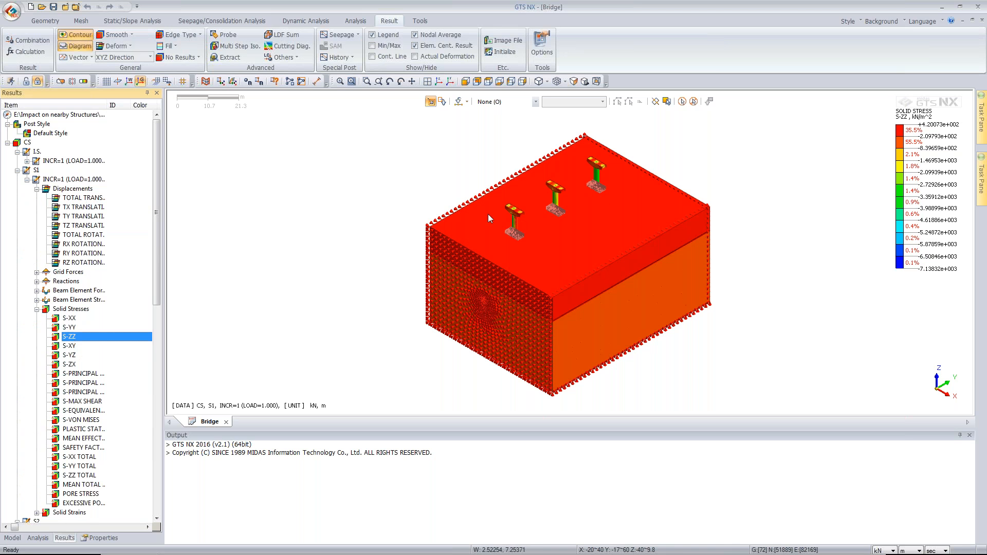
Display the TZ translation contour for stage S2.
{"action": "left_click_drag", "start_coordinate": [157, 264], "coordinate": [157, 294]}
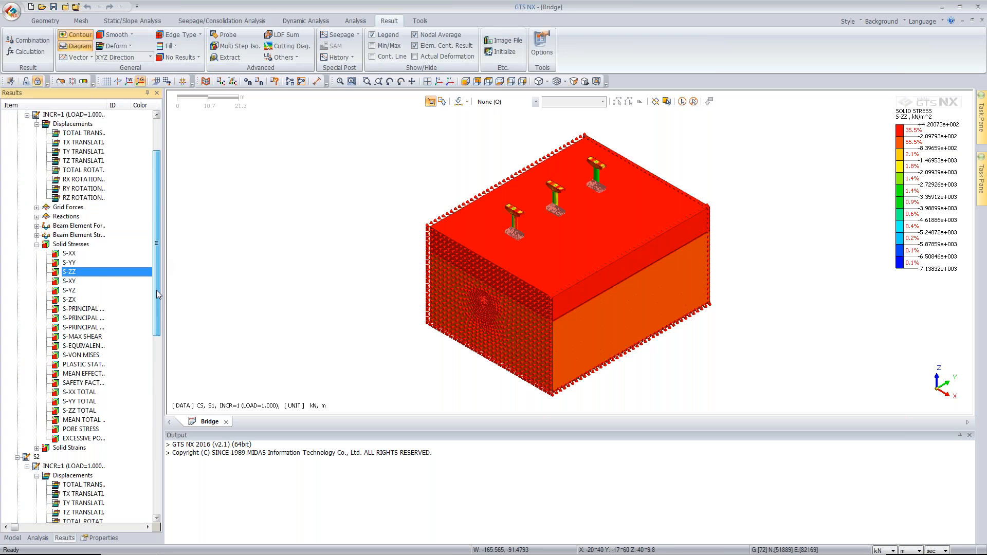
{"action": "scroll", "coordinate": [74, 359], "scroll_direction": "down", "scroll_amount": 6}
{"action": "left_click", "coordinate": [83, 337]}
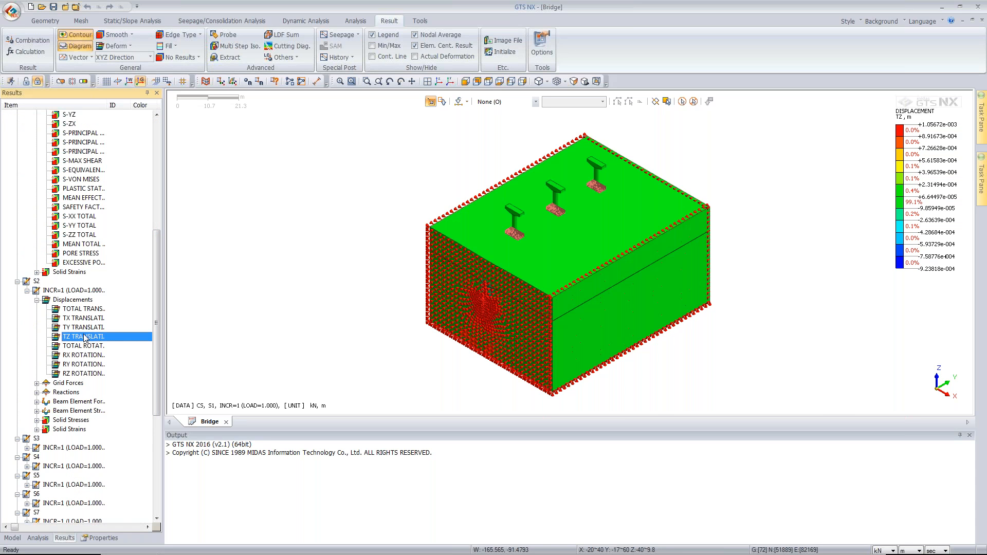
Hide all boundary condition symbols and set the result display to the undeformed shape.
{"action": "left_click", "coordinate": [41, 537]}
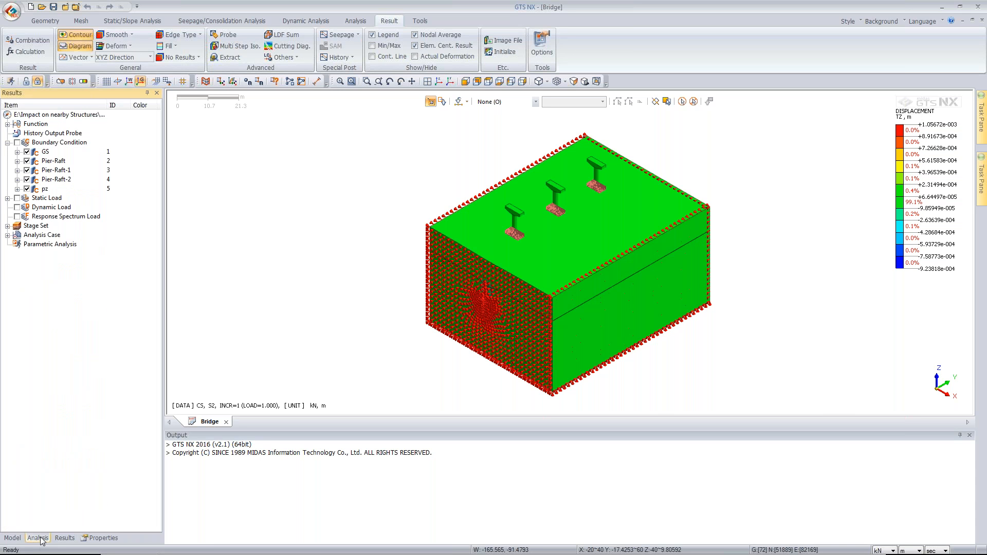
{"action": "left_click", "coordinate": [17, 143]}
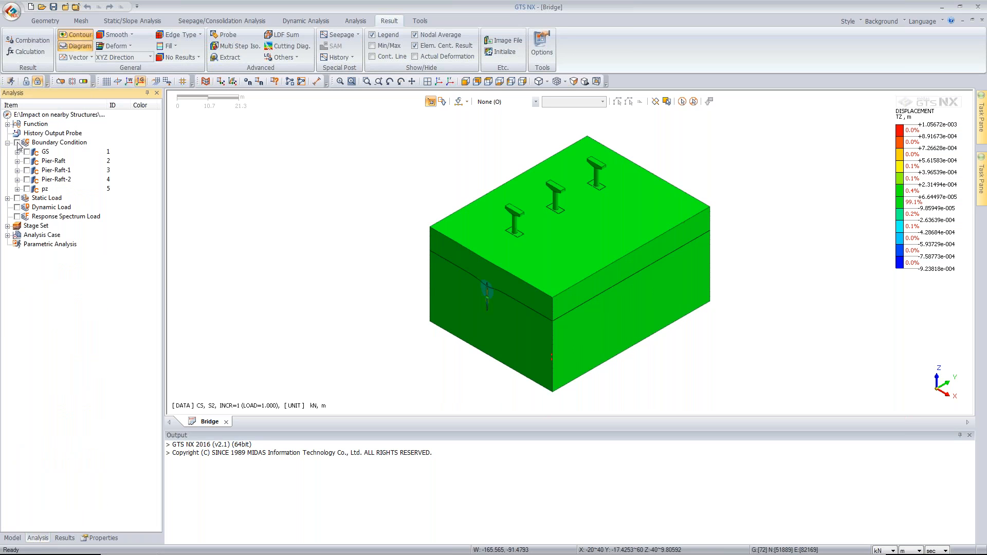
{"action": "left_click", "coordinate": [119, 46]}
{"action": "left_click", "coordinate": [119, 61]}
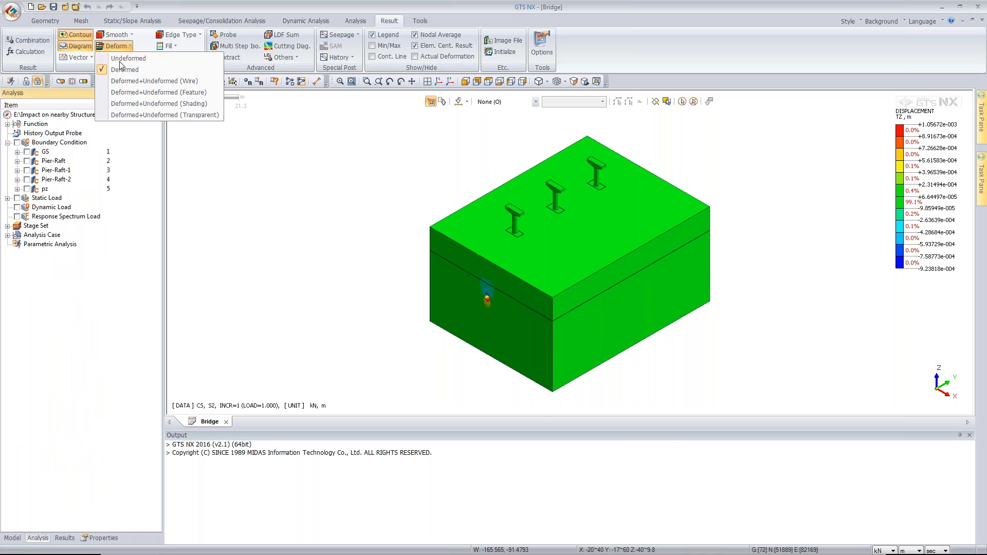
Review the TX, TY and TZ translation contours of stage S2 one after another.
{"action": "left_click", "coordinate": [64, 537]}
{"action": "left_click", "coordinate": [80, 319]}
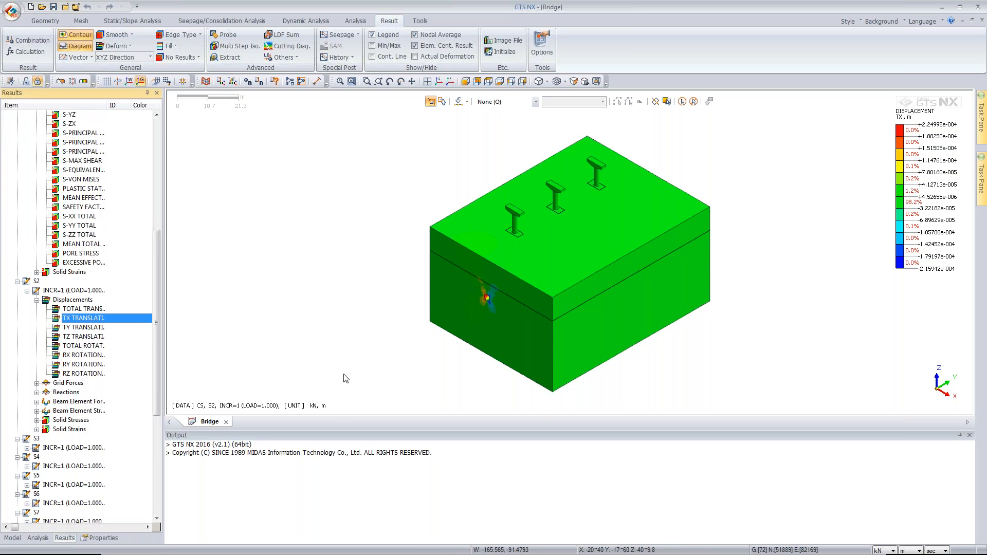
{"action": "left_click", "coordinate": [68, 329]}
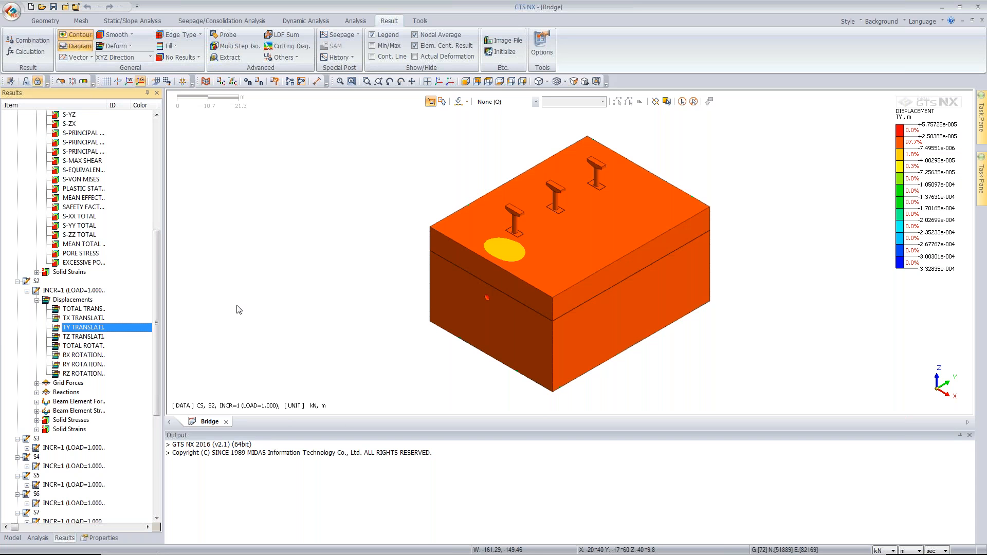
{"action": "left_click", "coordinate": [88, 338]}
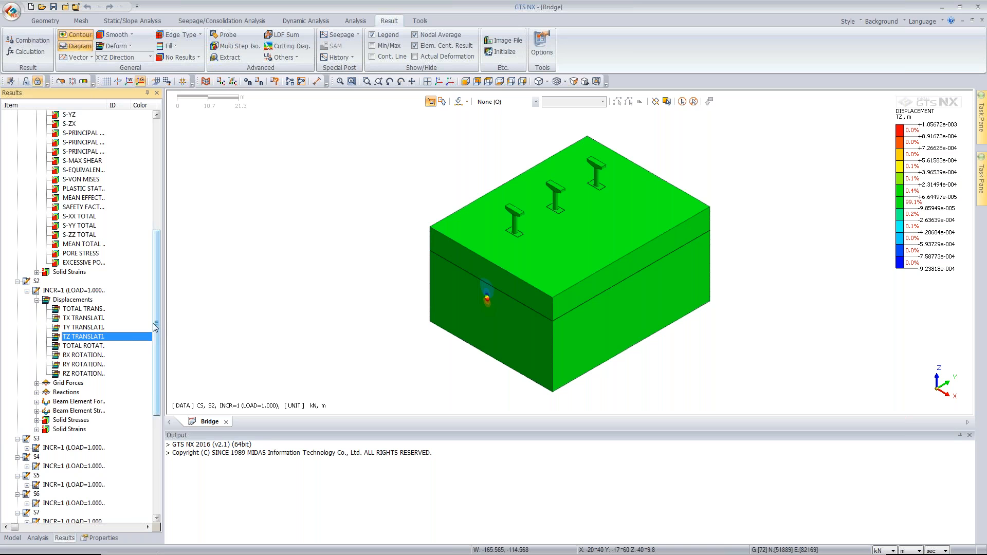
Show the TX translation contour for the final stage S18 and enlarge the model view area.
{"action": "left_click_drag", "start_coordinate": [157, 323], "coordinate": [162, 427]}
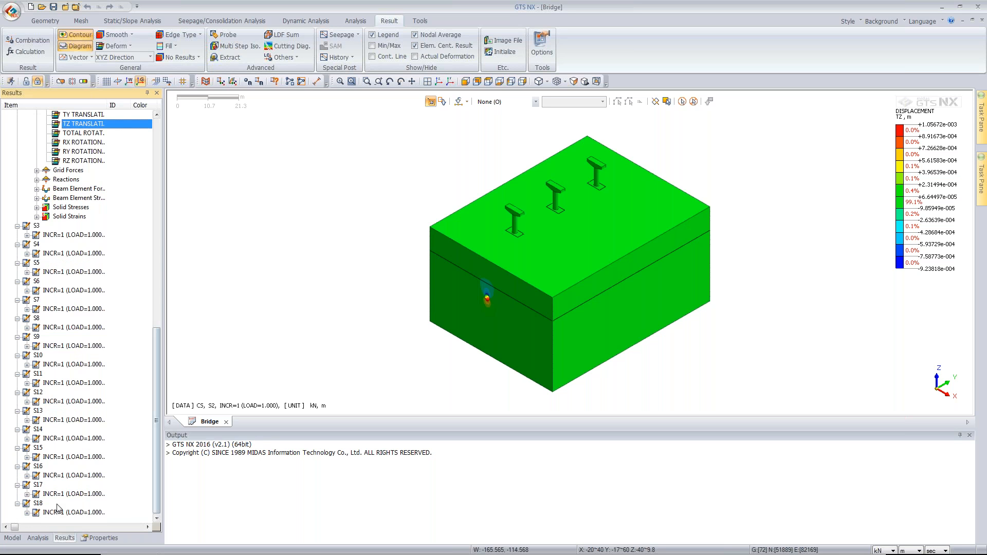
{"action": "left_click", "coordinate": [27, 512]}
{"action": "left_click", "coordinate": [37, 438]}
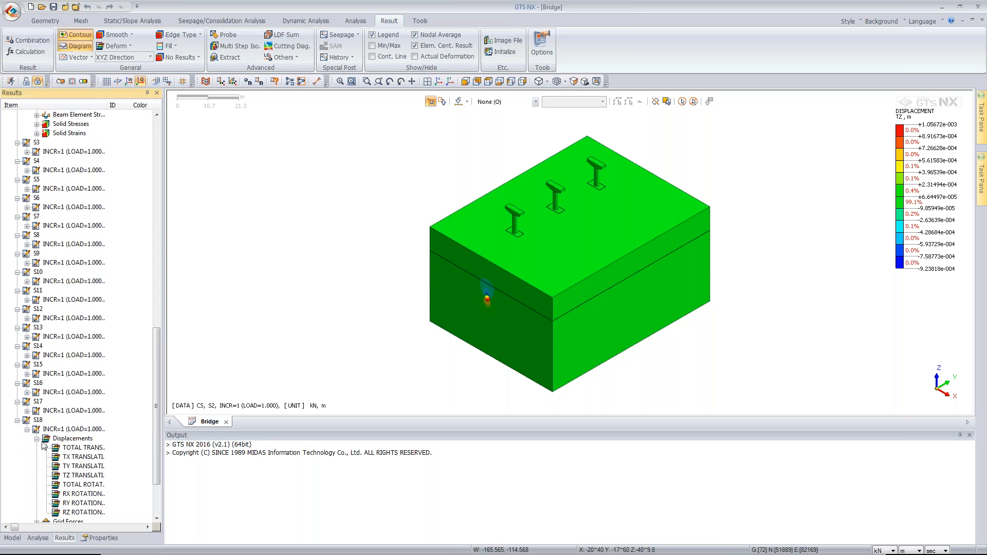
{"action": "left_click", "coordinate": [81, 457]}
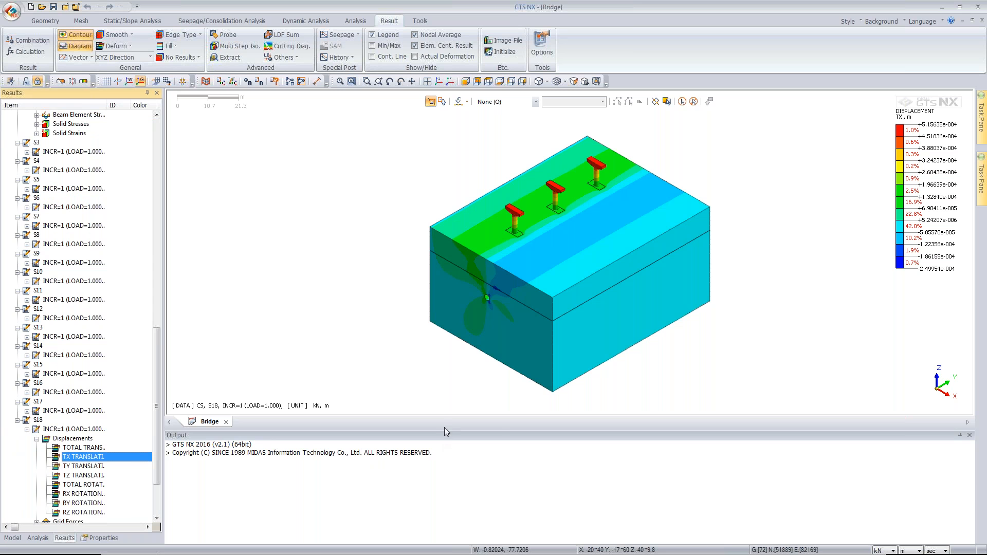
{"action": "left_click_drag", "start_coordinate": [445, 430], "coordinate": [431, 473]}
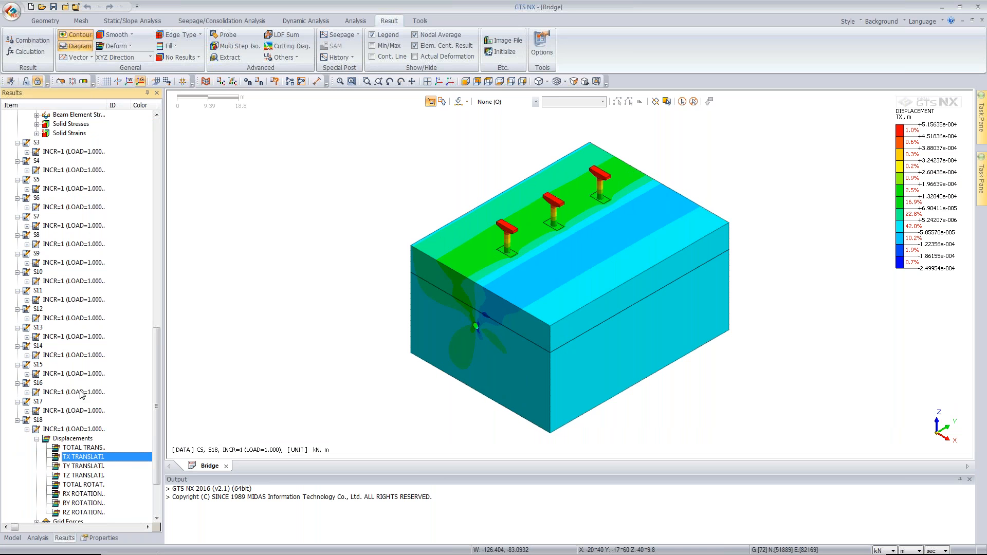
Show the TX translation contour for stage S5.
{"action": "left_click_drag", "start_coordinate": [158, 340], "coordinate": [164, 286]}
{"action": "left_click", "coordinate": [27, 327]}
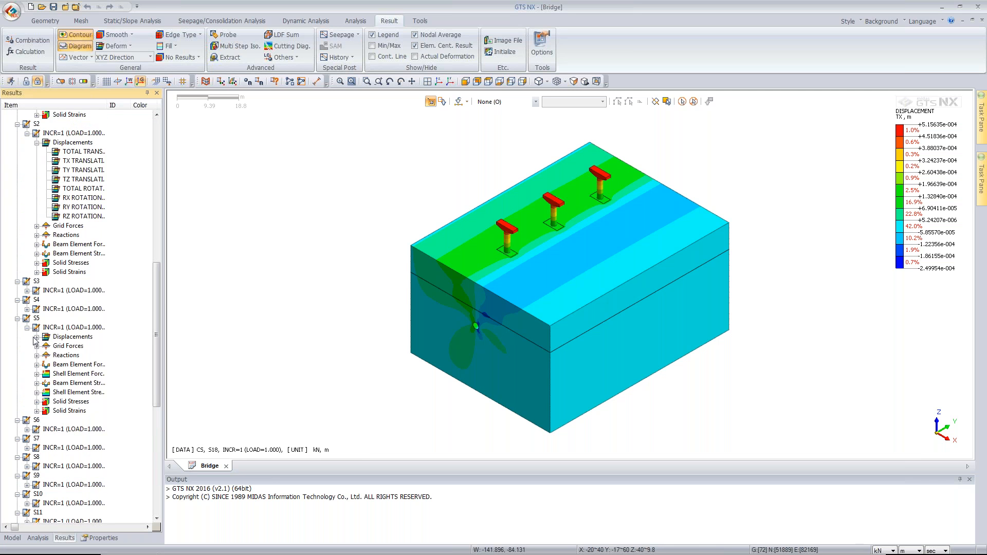
{"action": "double_click", "coordinate": [79, 356]}
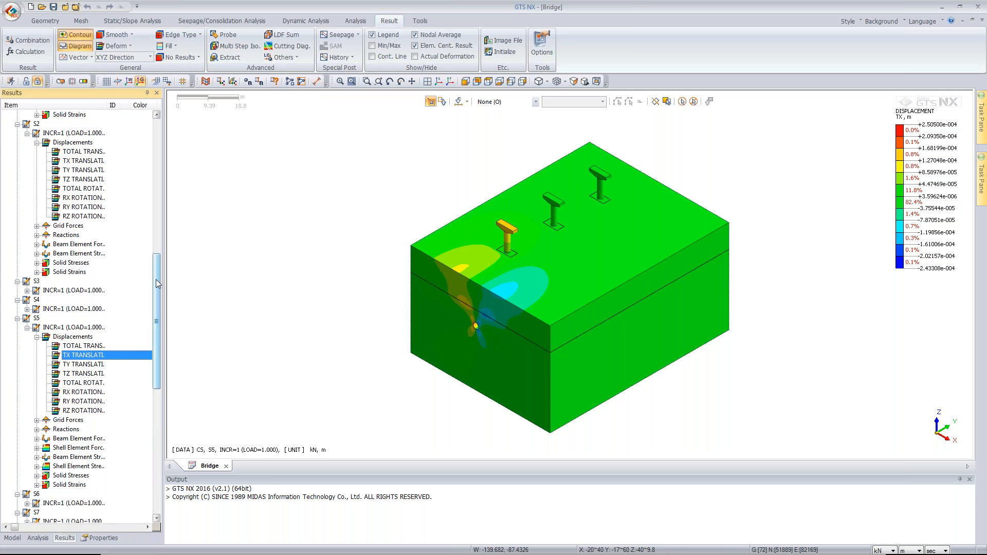
Show the TX translation contour for stage S12.
{"action": "left_click_drag", "start_coordinate": [154, 275], "coordinate": [154, 278]}
{"action": "scroll", "coordinate": [56, 382], "scroll_direction": "down", "scroll_amount": 8}
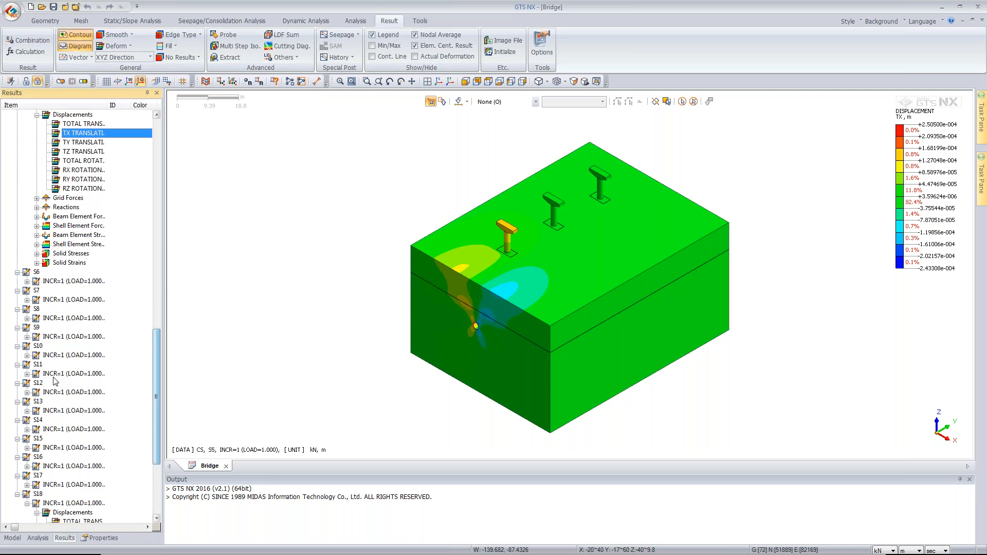
{"action": "left_click", "coordinate": [26, 392]}
{"action": "left_click", "coordinate": [37, 401]}
{"action": "left_click", "coordinate": [72, 420]}
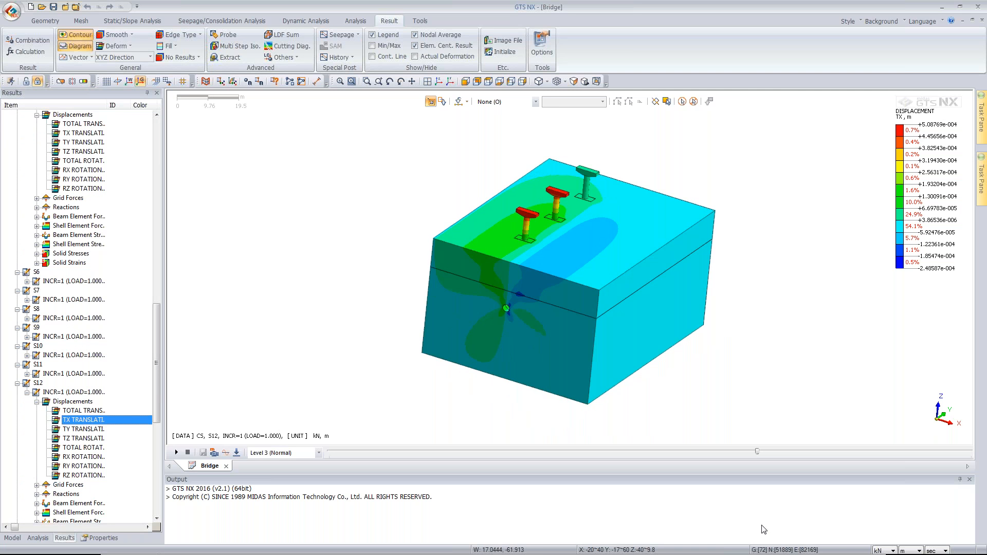
Step the TX translation contour back through the earlier construction stages to stage S3.
{"action": "left_click", "coordinate": [410, 453]}
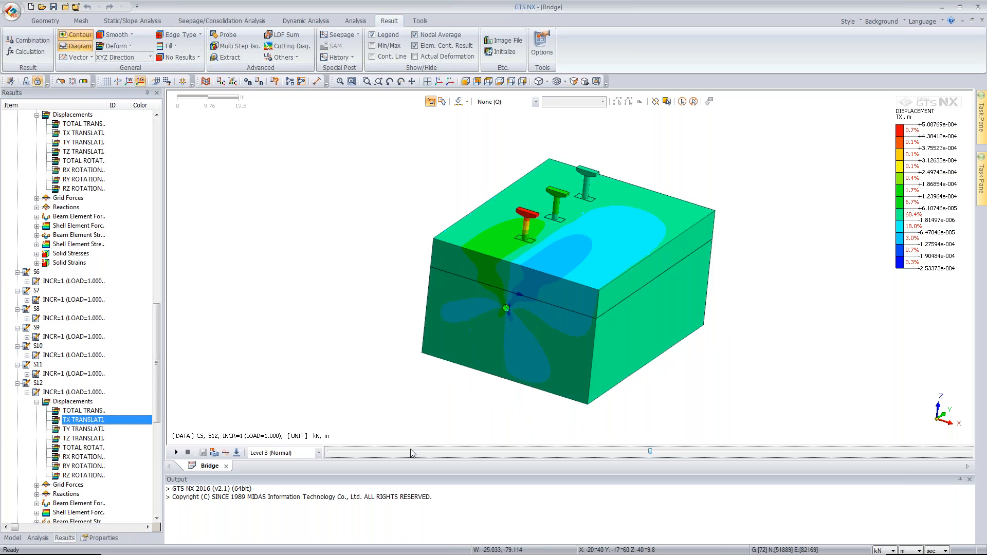
{"action": "left_click", "coordinate": [410, 450]}
{"action": "left_click", "coordinate": [410, 453]}
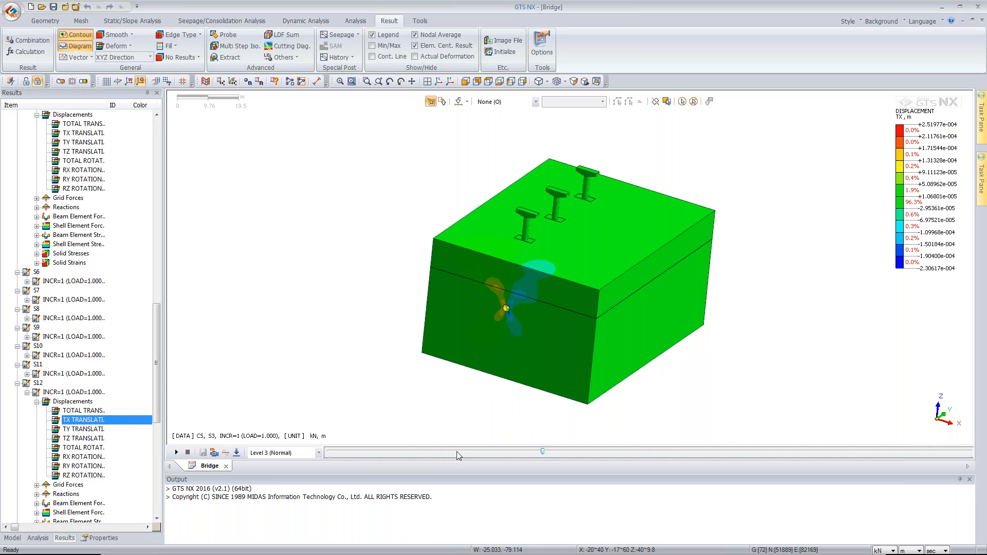
Probe the stage S6 TX displacement on the pier nearest the tunnel's visible face.
{"action": "middle_click_drag", "start_coordinate": [511, 303], "coordinate": [436, 306]}
{"action": "left_click", "coordinate": [225, 36]}
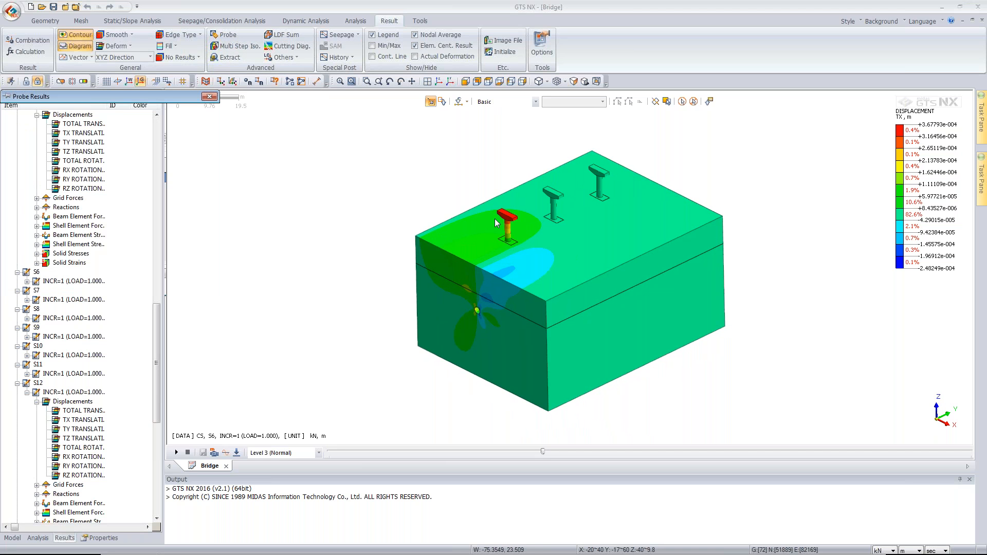
{"action": "left_click", "coordinate": [512, 219]}
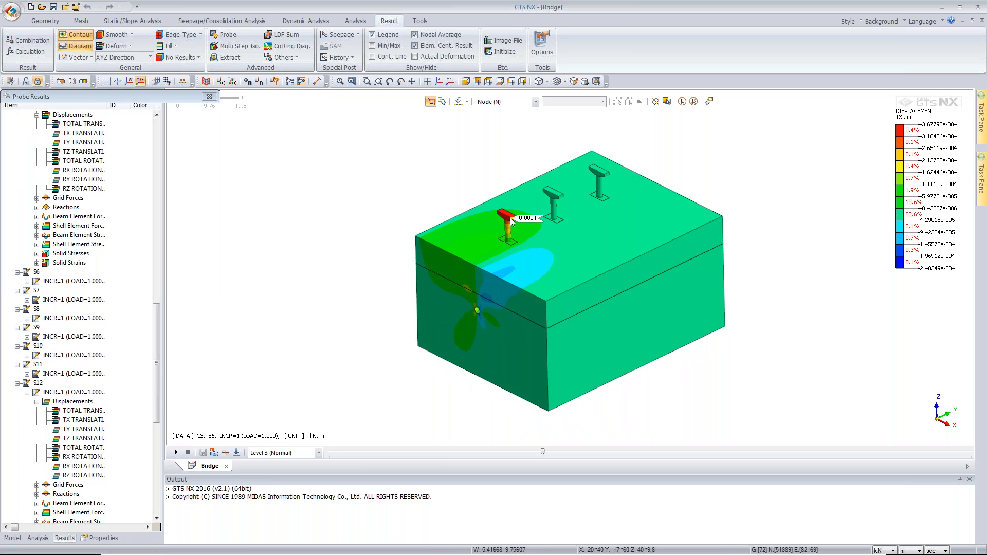
Change the model's length unit to mm.
{"action": "left_click", "coordinate": [893, 550]}
{"action": "left_click", "coordinate": [906, 550]}
{"action": "left_click", "coordinate": [905, 515]}
{"action": "left_click", "coordinate": [906, 550]}
{"action": "left_click", "coordinate": [904, 508]}
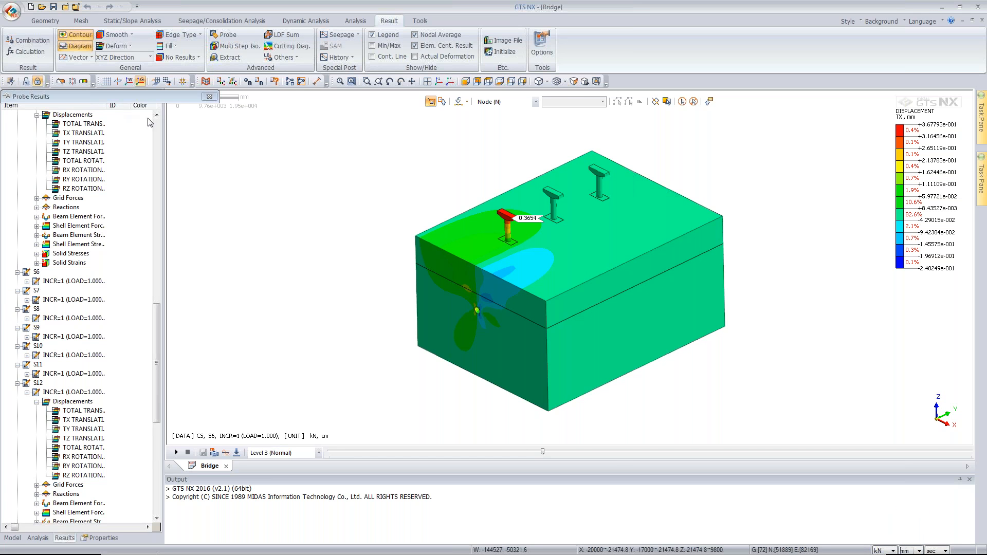
Advance the TX translation contour through stage S9 to S18 with the pier probe on, and close the probe.
{"action": "left_click", "coordinate": [606, 453]}
{"action": "left_click", "coordinate": [697, 452]}
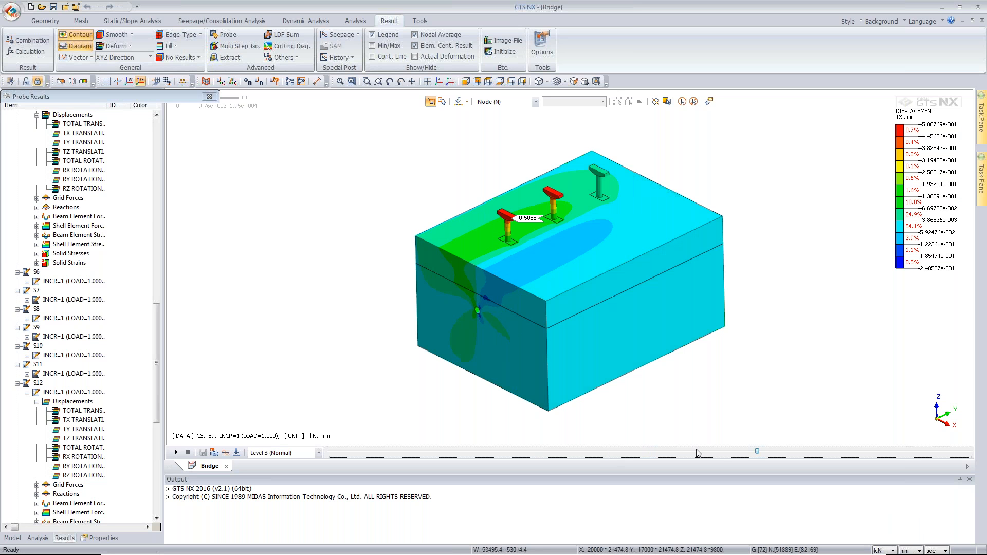
{"action": "left_click", "coordinate": [789, 452]}
{"action": "left_click", "coordinate": [904, 453]}
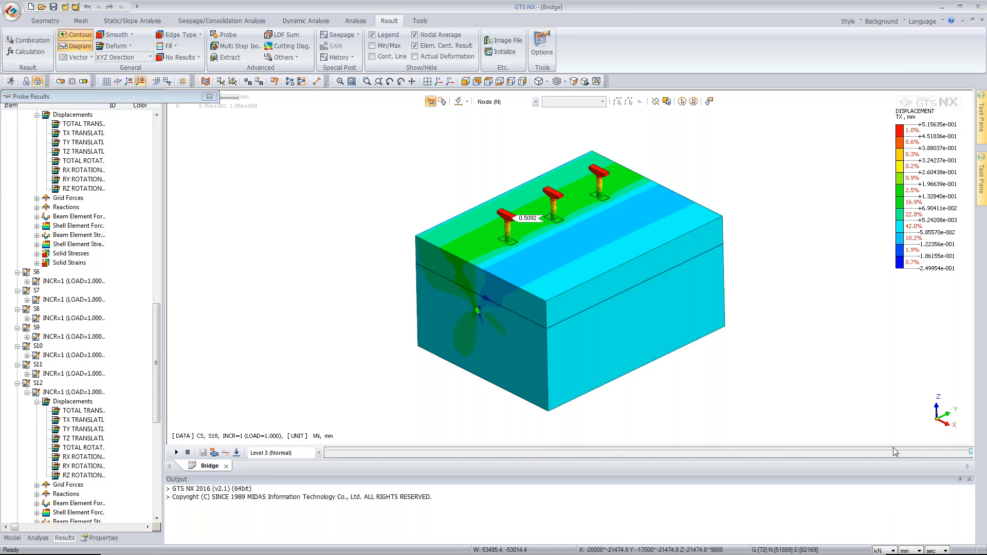
{"action": "left_click", "coordinate": [143, 97]}
{"action": "left_click", "coordinate": [209, 97]}
Start extracting results for analysis set CS, with result type Displacements and result TZ TRANSLATION (V).
{"action": "left_click", "coordinate": [227, 57]}
{"action": "left_click_drag", "start_coordinate": [113, 96], "coordinate": [208, 112]}
{"action": "left_click", "coordinate": [181, 147]}
{"action": "left_click", "coordinate": [181, 159]}
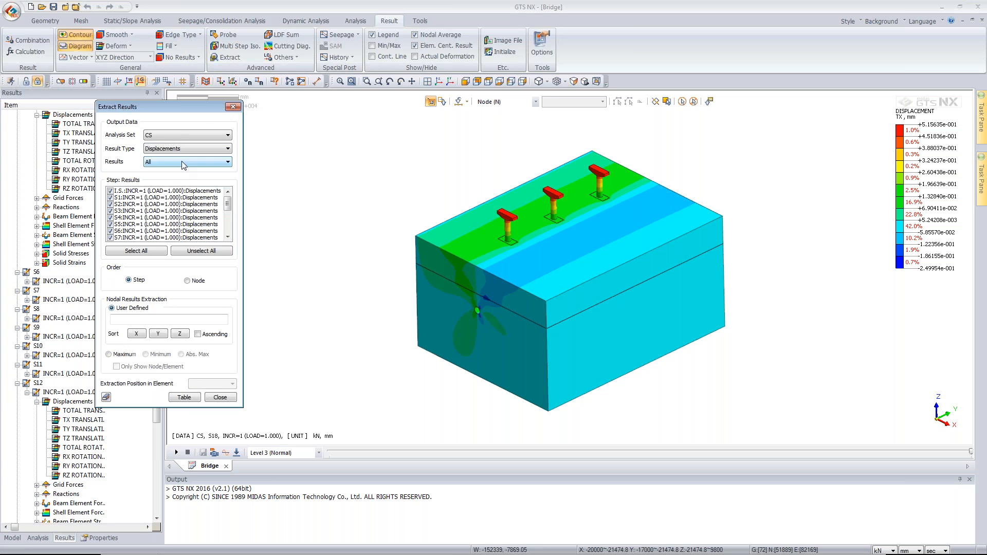
{"action": "left_click", "coordinate": [181, 162]}
{"action": "left_click", "coordinate": [163, 198]}
Pick one node on each of the three piers (7080, 7364, 7597) and generate the TZ translation table.
{"action": "left_click", "coordinate": [511, 218]}
{"action": "left_click", "coordinate": [598, 181]}
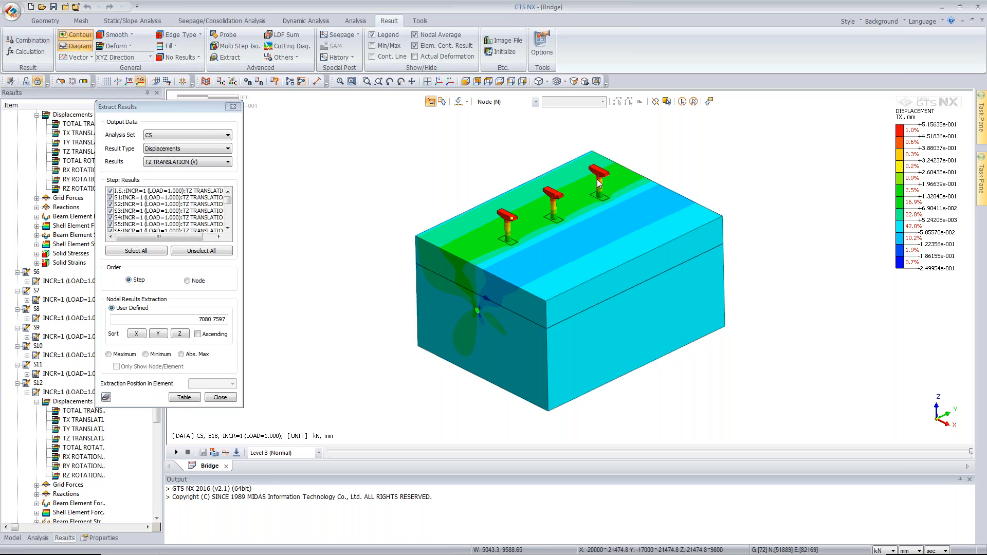
{"action": "left_click", "coordinate": [605, 179]}
{"action": "left_click", "coordinate": [186, 399]}
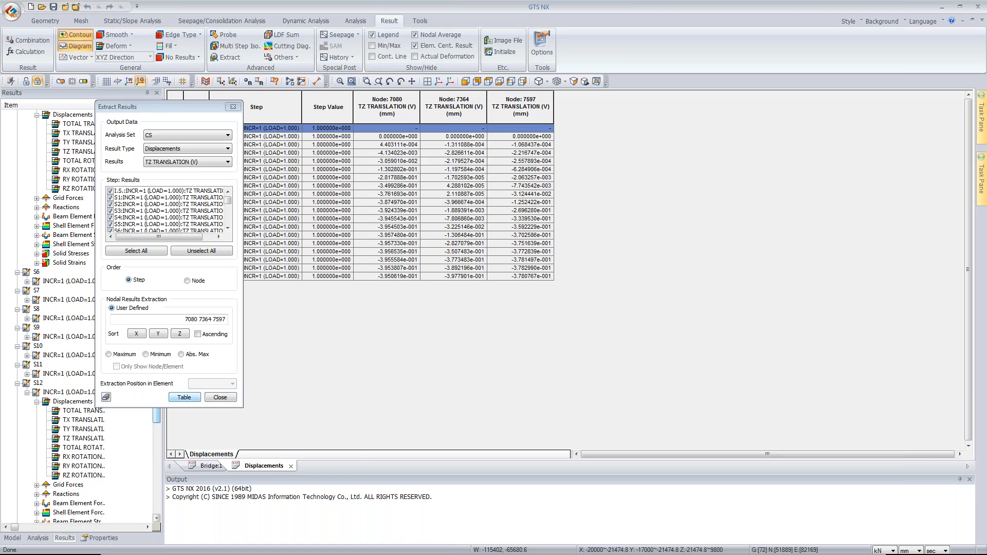
Plot the TZ translations of all three nodes for S1 to S18 as a simple line graph, keeping it unobstructed.
{"action": "left_click_drag", "start_coordinate": [386, 137], "coordinate": [534, 276]}
{"action": "right_click", "coordinate": [497, 162]}
{"action": "left_click", "coordinate": [519, 192]}
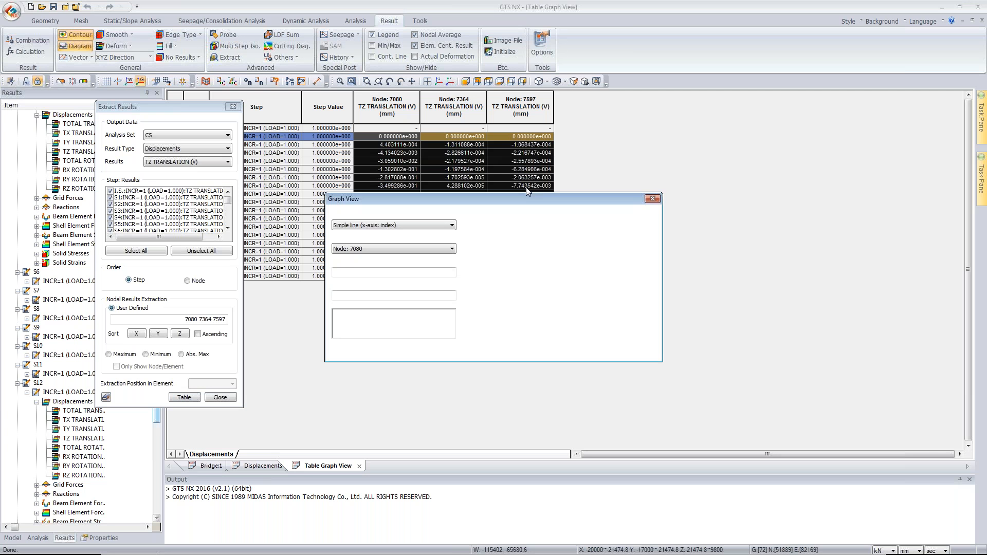
{"action": "left_click", "coordinate": [387, 246]}
{"action": "left_click", "coordinate": [383, 281]}
{"action": "left_click", "coordinate": [599, 352]}
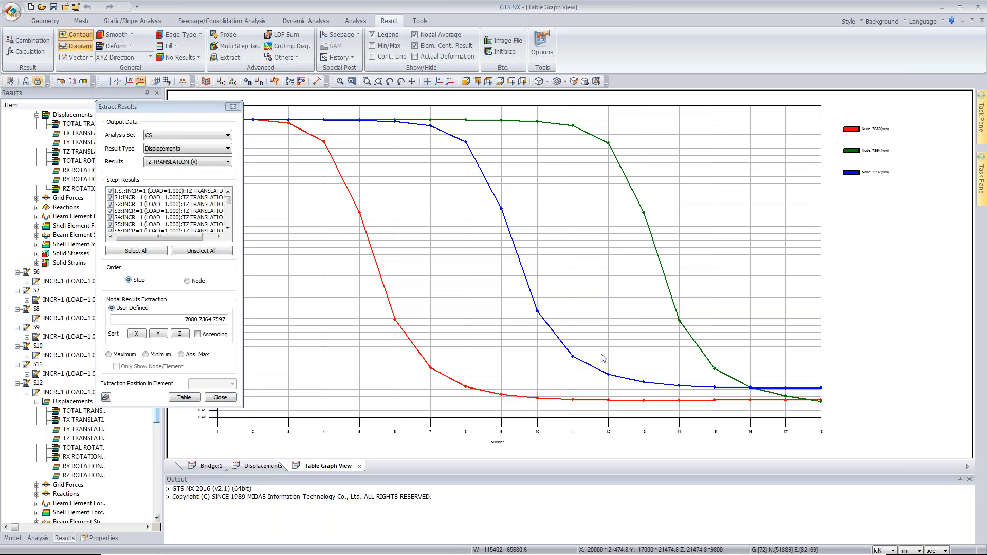
{"action": "left_click_drag", "start_coordinate": [184, 107], "coordinate": [86, 95]}
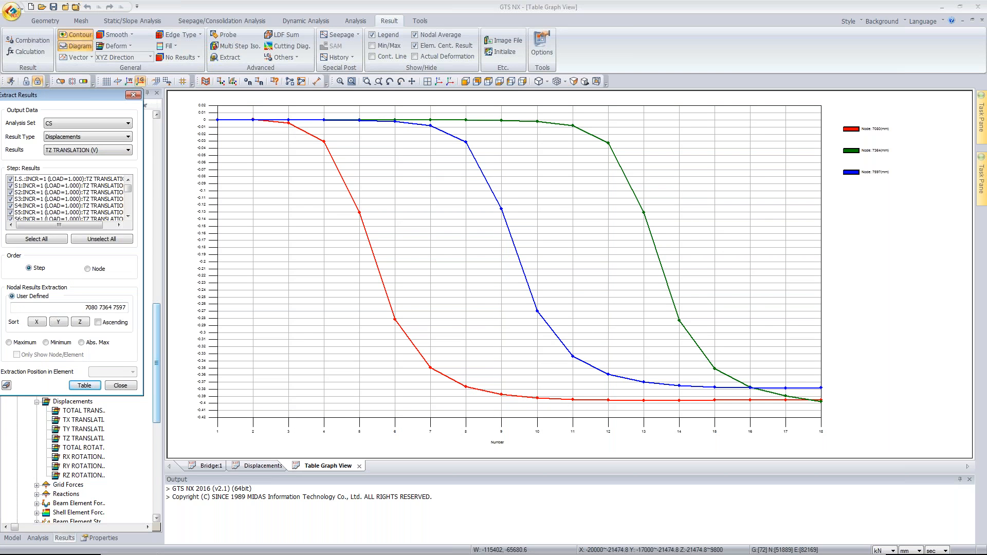
Extract a second displacement table with TX TRANSLATION (V) for the same three pier nodes.
{"action": "left_click", "coordinate": [242, 467]}
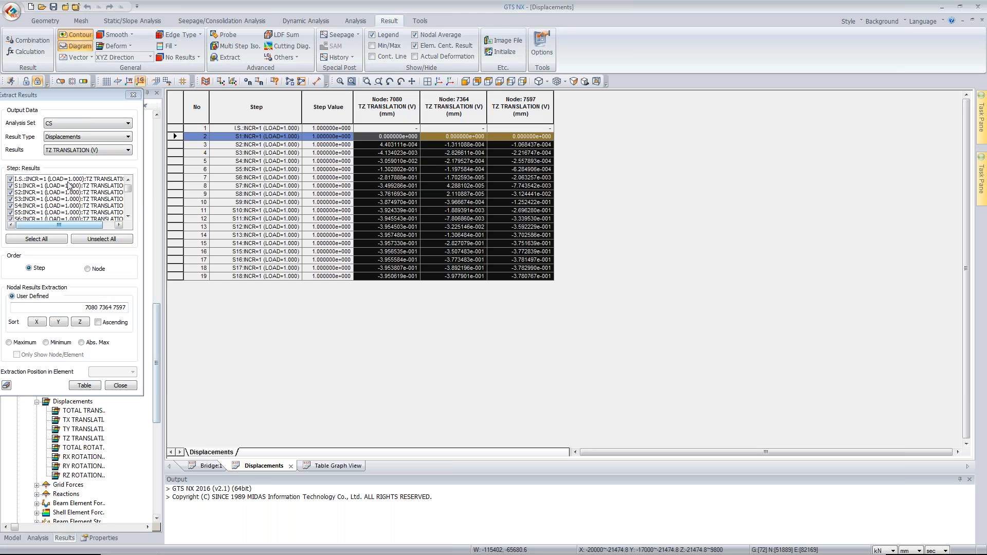
{"action": "left_click", "coordinate": [88, 150]}
{"action": "left_click", "coordinate": [77, 164]}
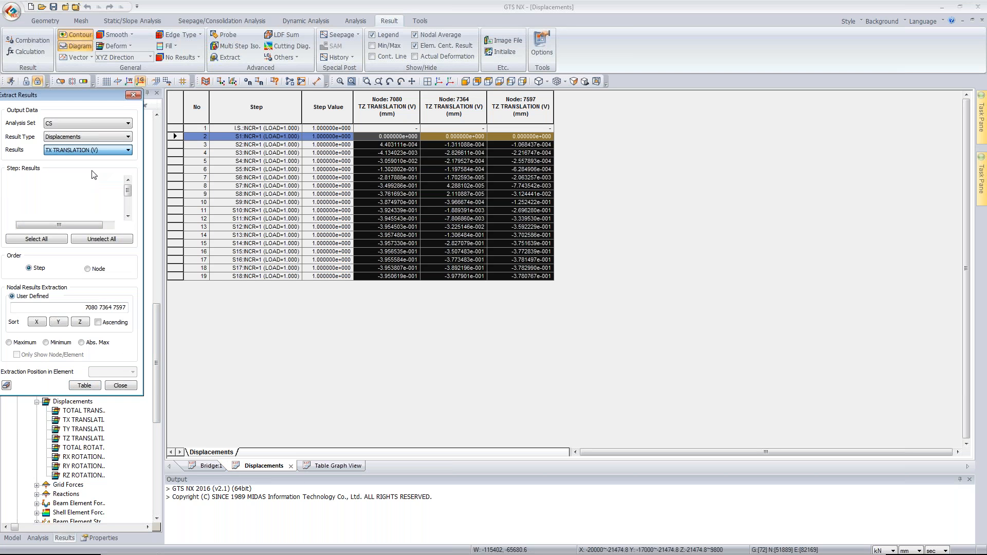
{"action": "left_click", "coordinate": [84, 386]}
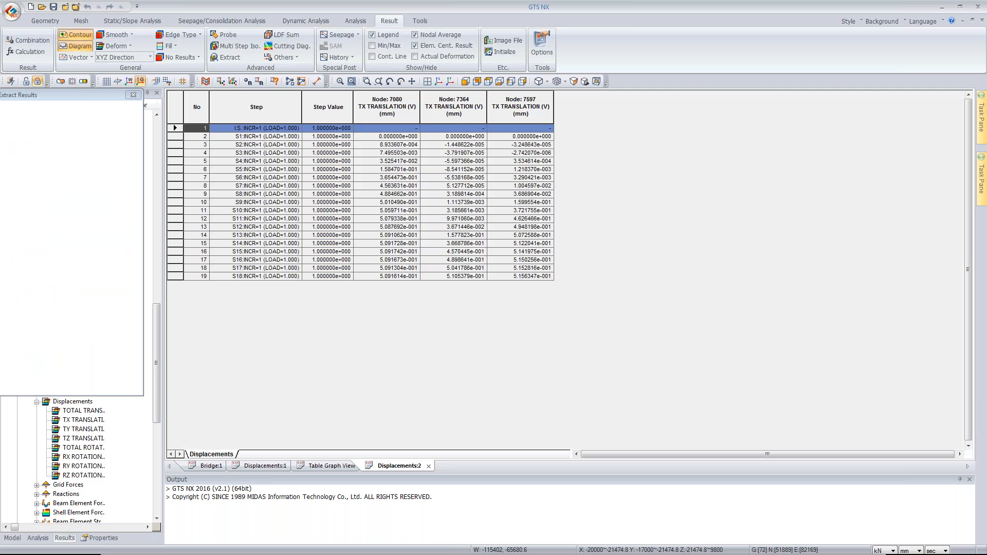
Plot the TX translations of all three nodes for S1 to S18 as a line graph and finish the extraction.
{"action": "left_click_drag", "start_coordinate": [387, 136], "coordinate": [530, 276]}
{"action": "right_click", "coordinate": [521, 188]}
{"action": "left_click", "coordinate": [558, 221]}
{"action": "left_click", "coordinate": [386, 248]}
{"action": "left_click", "coordinate": [378, 276]}
{"action": "left_click", "coordinate": [596, 351]}
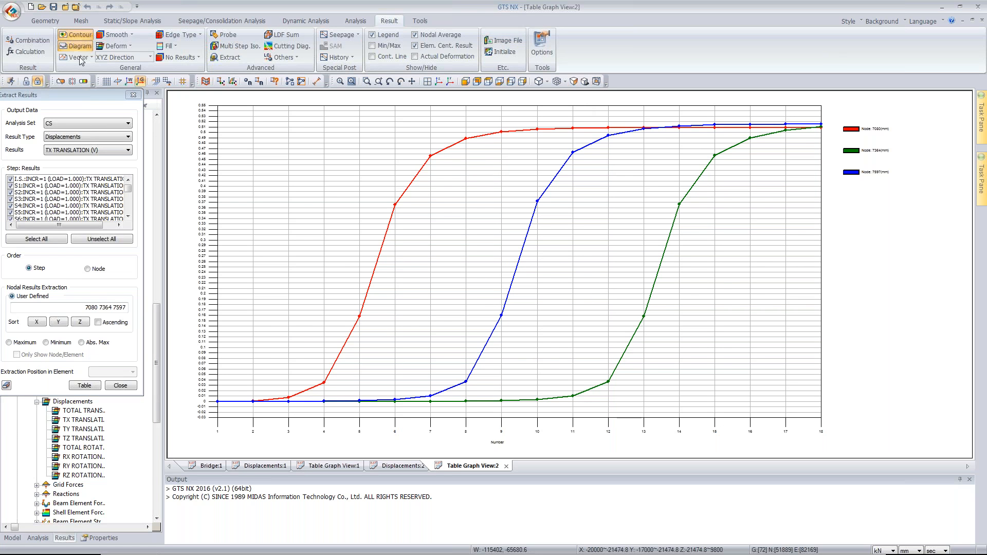
{"action": "left_click", "coordinate": [132, 96]}
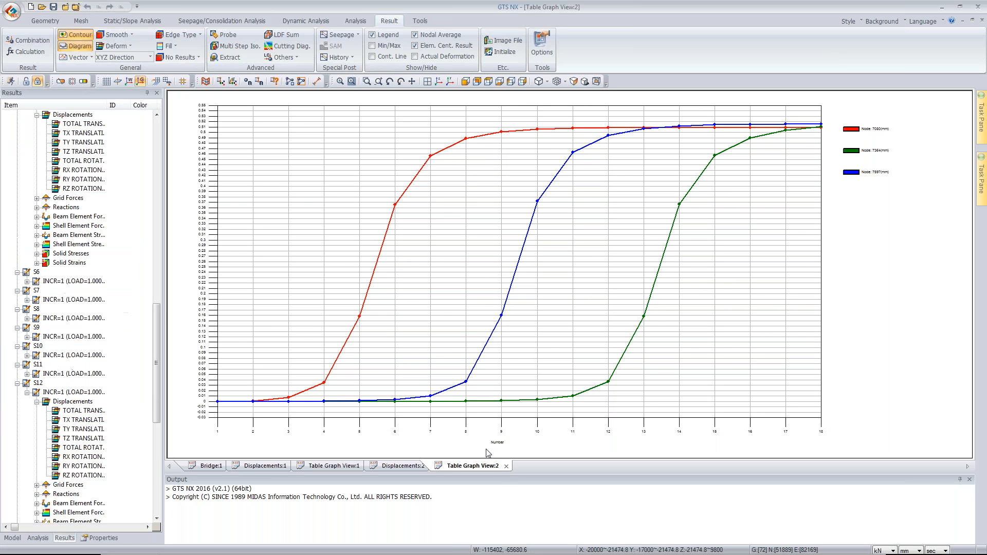
Close both displacement graphs and both result tables to return to the model view.
{"action": "left_click", "coordinate": [506, 466]}
{"action": "left_click", "coordinate": [424, 465]}
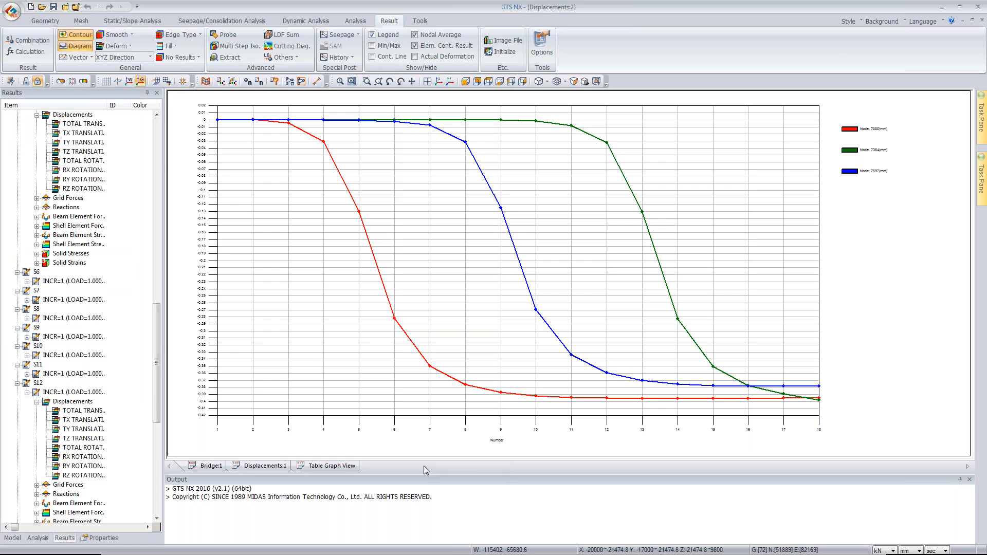
{"action": "left_click", "coordinate": [355, 468]}
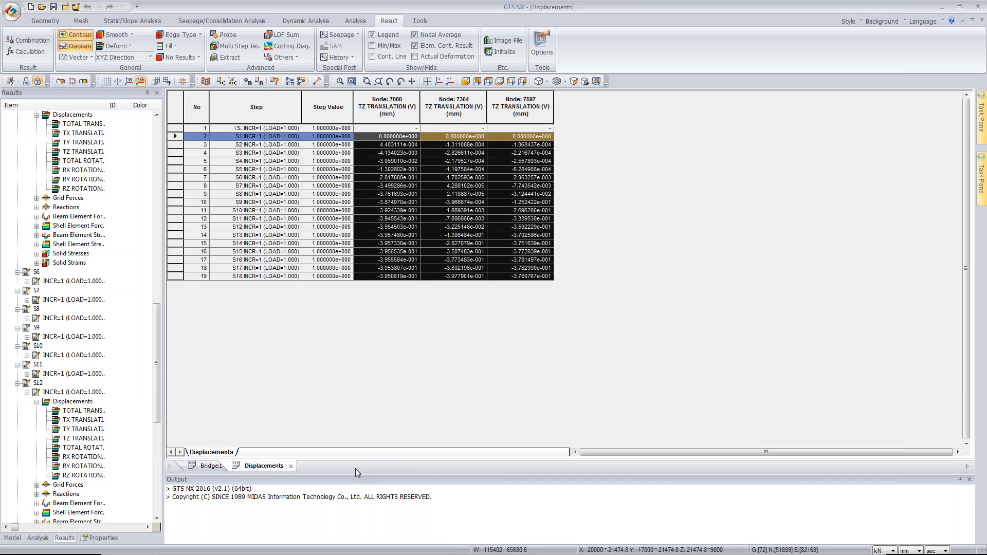
{"action": "left_click", "coordinate": [289, 466]}
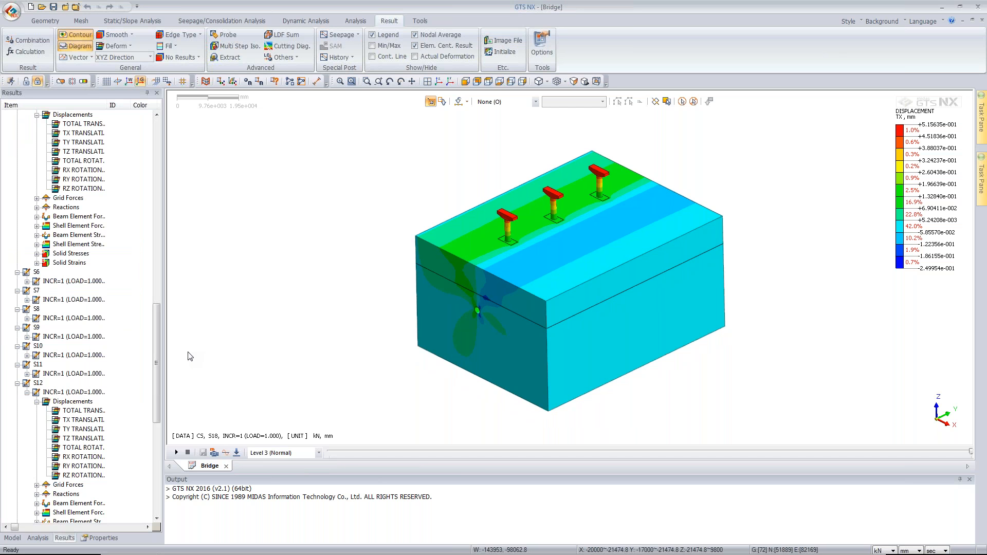
View stage S5's S-XX TOP shell stress contour and its TZ and TX translation contours.
{"action": "left_click", "coordinate": [36, 244]}
{"action": "left_click", "coordinate": [65, 254]}
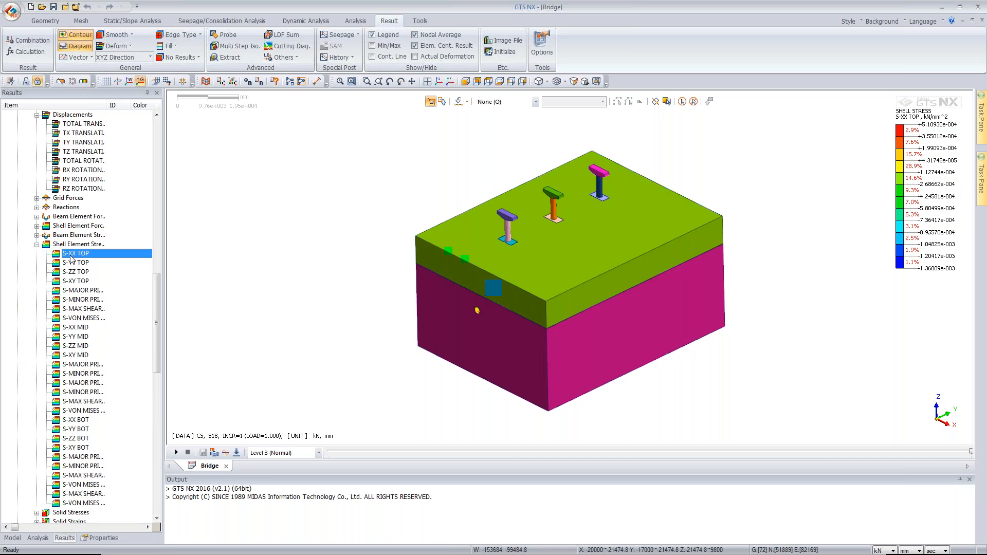
{"action": "left_click", "coordinate": [87, 152]}
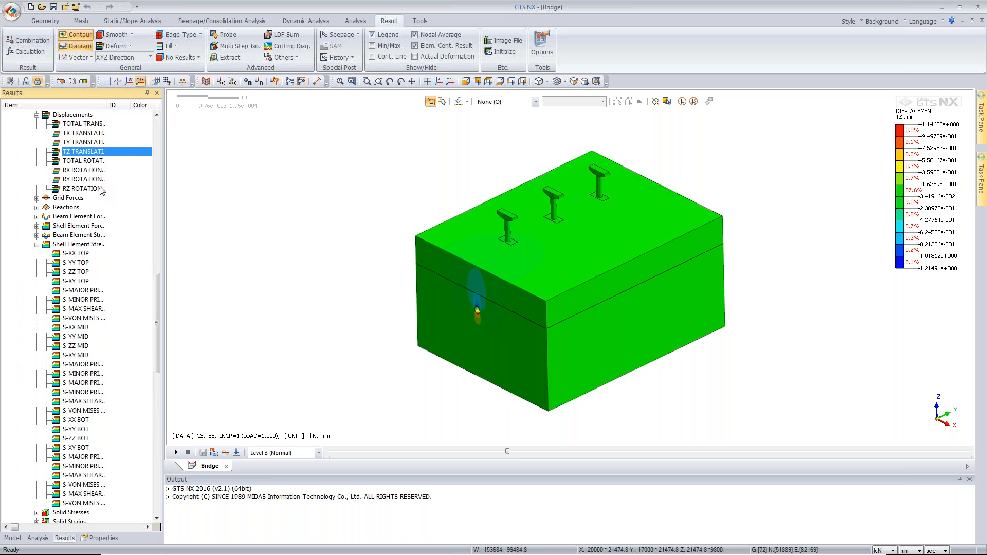
{"action": "left_click", "coordinate": [83, 134]}
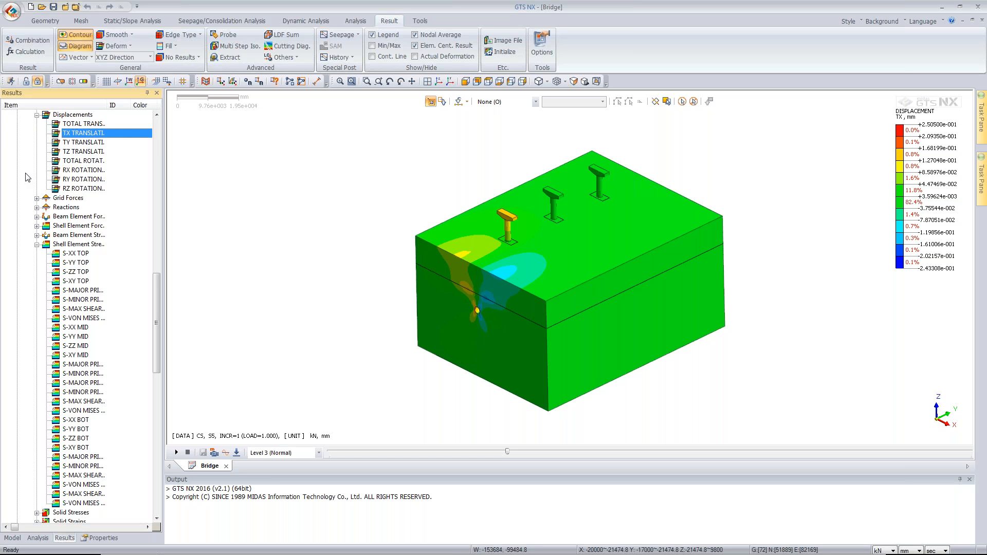
Show the TZ translation contour for the final stage S18.
{"action": "scroll", "coordinate": [158, 373], "scroll_direction": "down", "scroll_amount": 5}
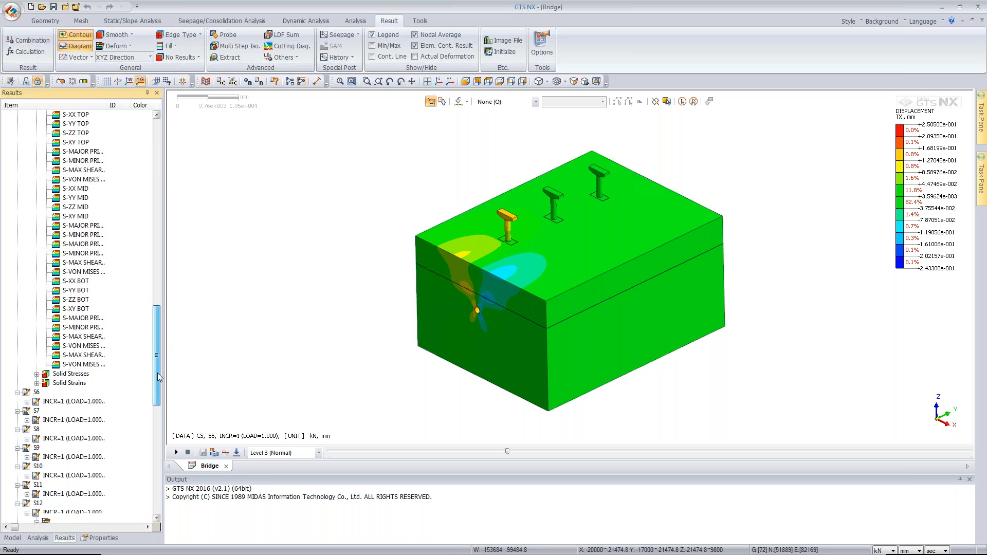
{"action": "scroll", "coordinate": [157, 372], "scroll_direction": "down", "scroll_amount": 15}
{"action": "left_click", "coordinate": [94, 401]}
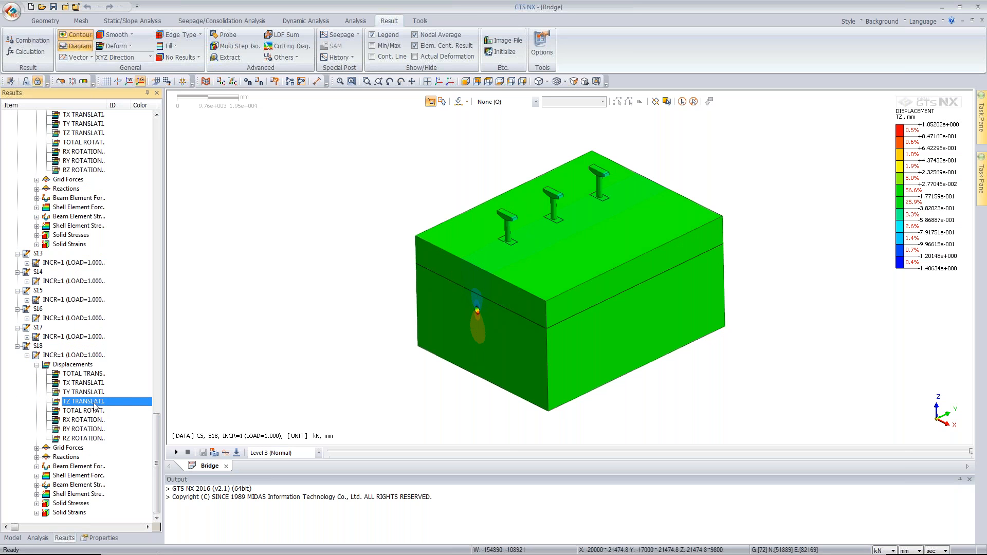
Hide all mesh sets and show only the Pile mesh set.
{"action": "left_click", "coordinate": [11, 537]}
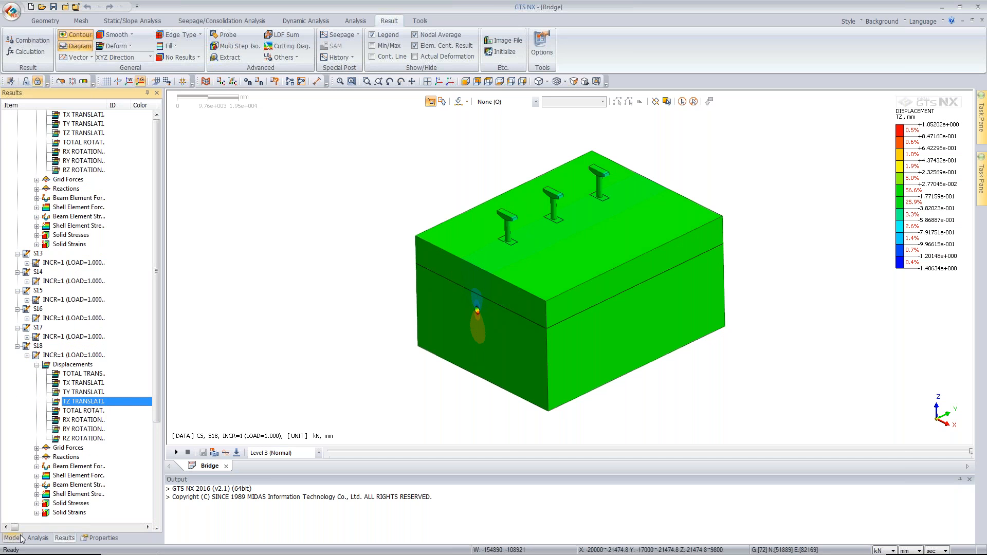
{"action": "left_click", "coordinate": [17, 216]}
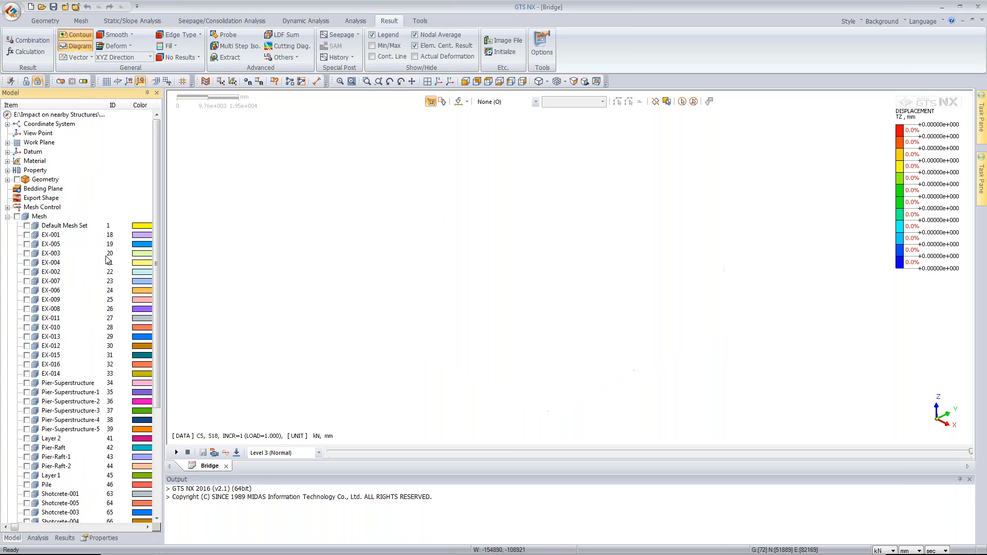
{"action": "scroll", "coordinate": [157, 300], "scroll_direction": "down", "scroll_amount": 5}
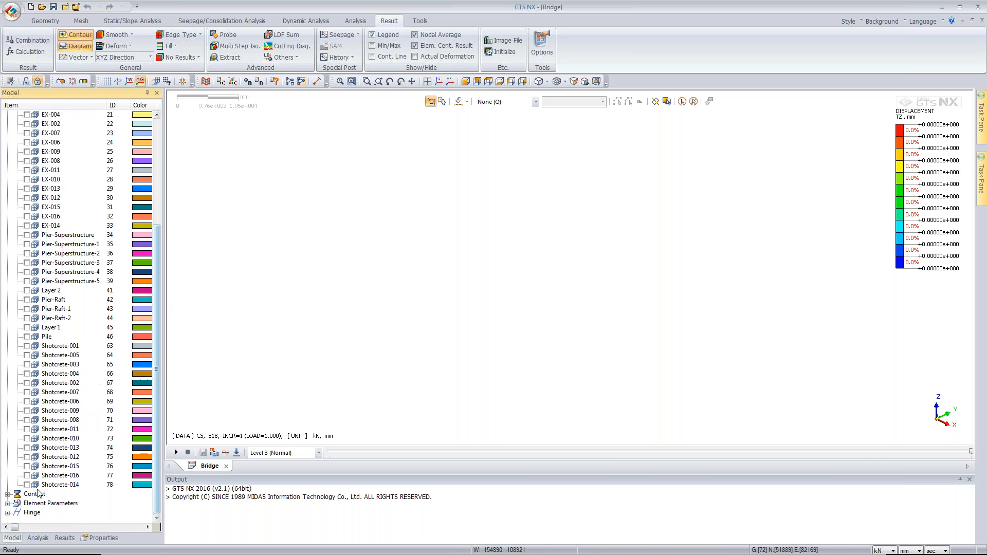
{"action": "left_click", "coordinate": [27, 337]}
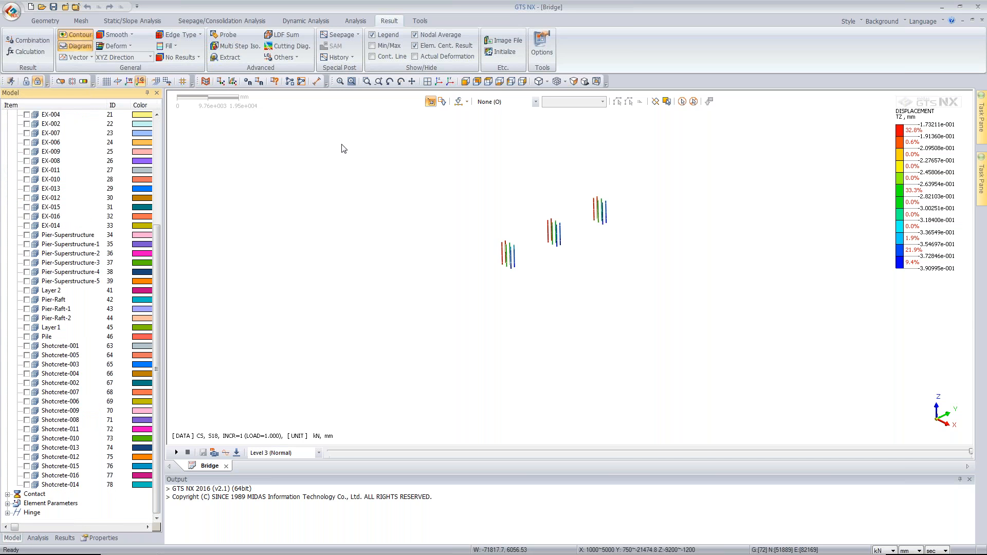
Display the piles in their deformed shape, fitted to the front view.
{"action": "left_click", "coordinate": [465, 81]}
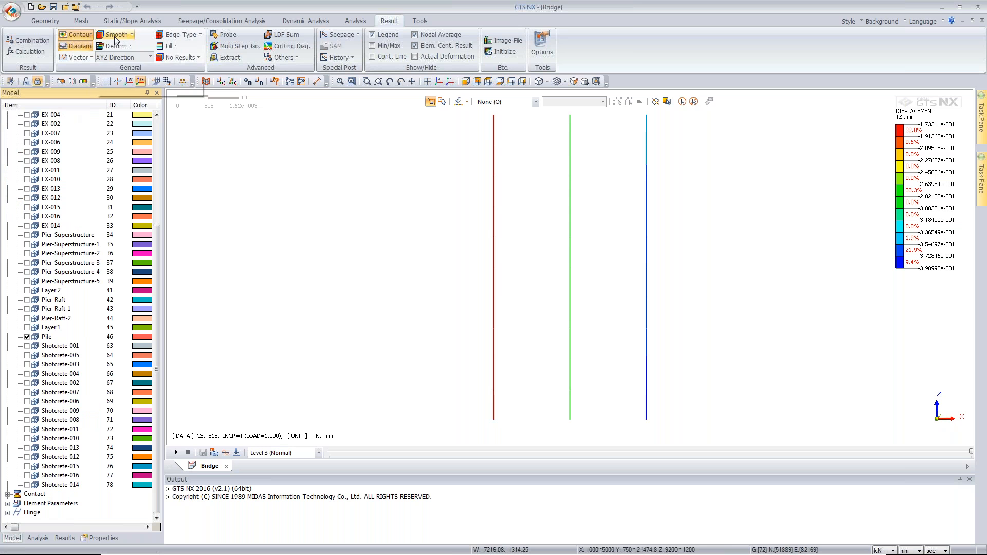
{"action": "left_click", "coordinate": [118, 46]}
{"action": "left_click", "coordinate": [124, 70]}
{"action": "left_click", "coordinate": [465, 82]}
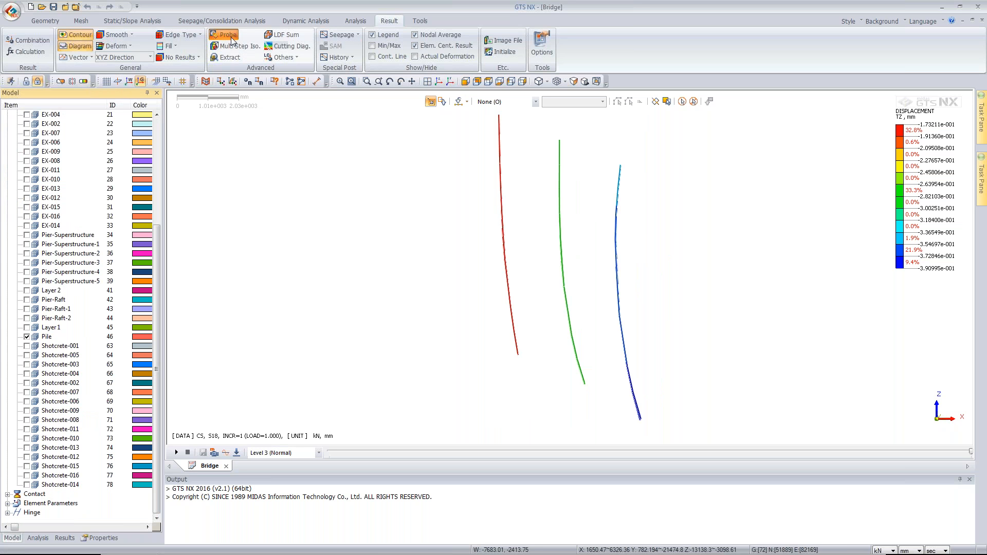
Probe the TZ displacement at the top of the pile with the largest X position, and select stage S18's TX translation.
{"action": "left_click", "coordinate": [259, 81]}
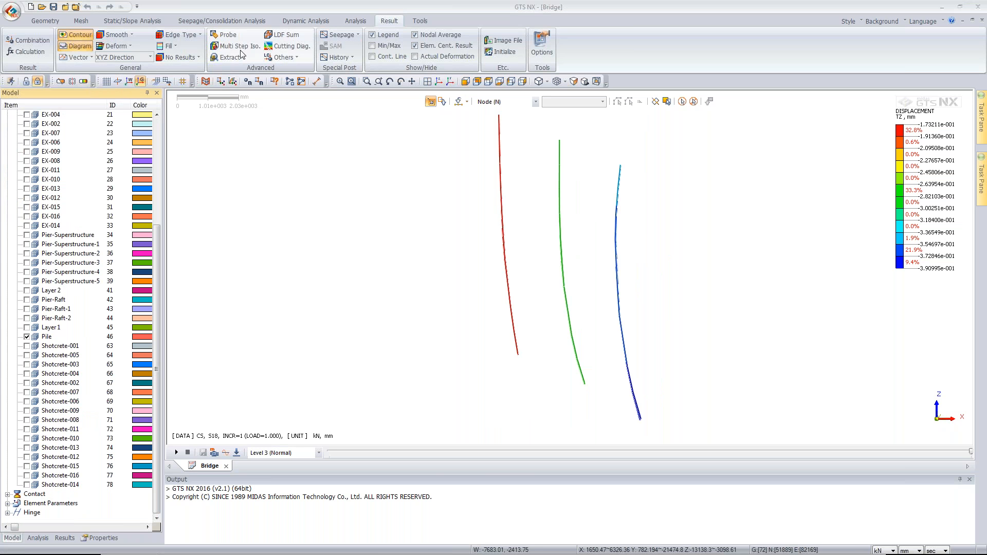
{"action": "left_click", "coordinate": [622, 168]}
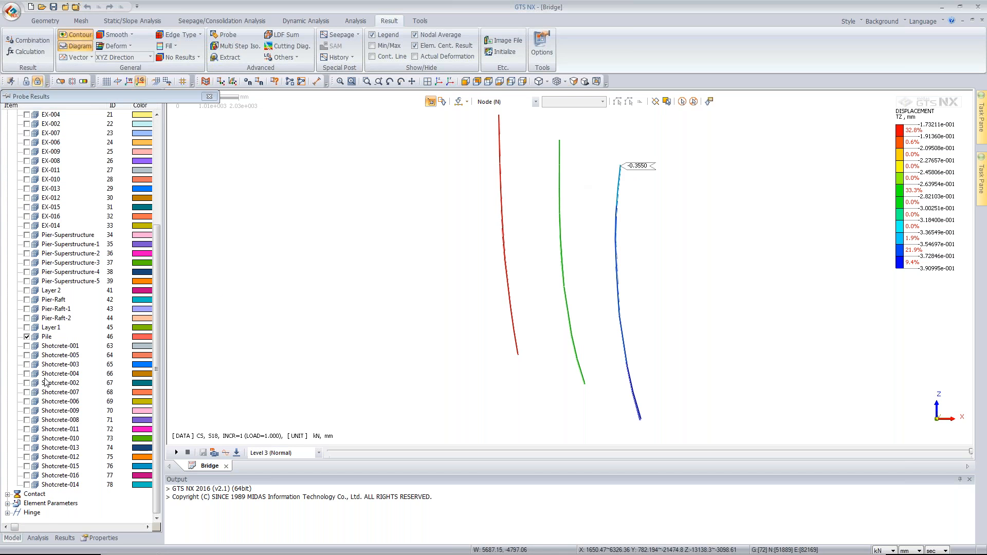
{"action": "left_click", "coordinate": [64, 537]}
{"action": "left_click", "coordinate": [82, 392]}
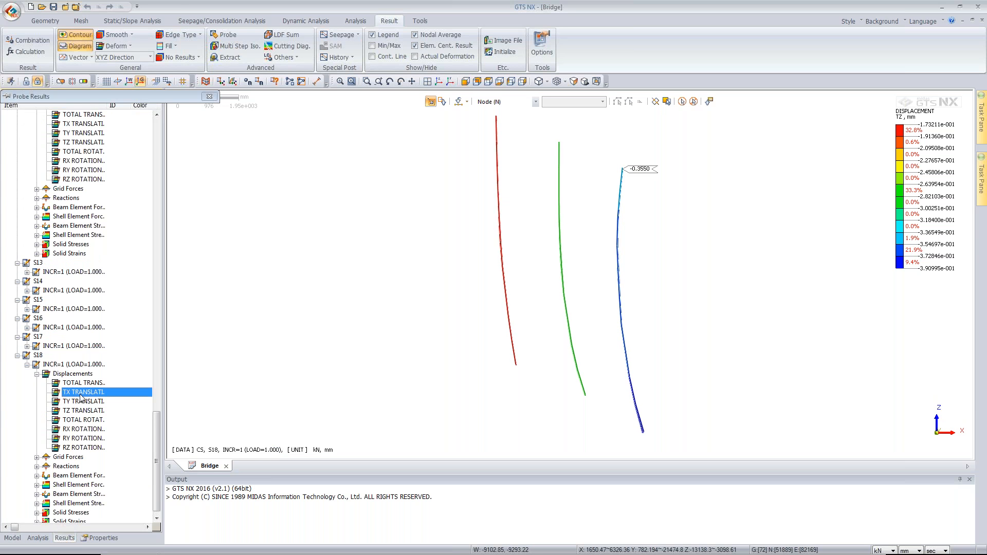